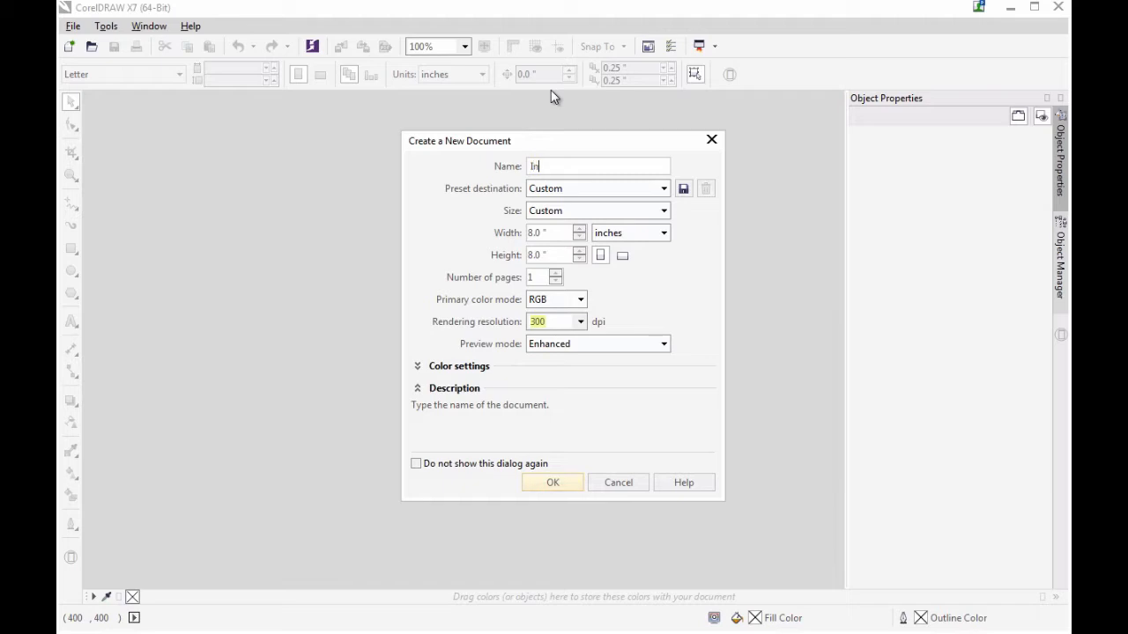
# Create the 8 by 8 inch RGB document with the name Infographic
pyautogui.write('hic')
pyautogui.click(569, 480)
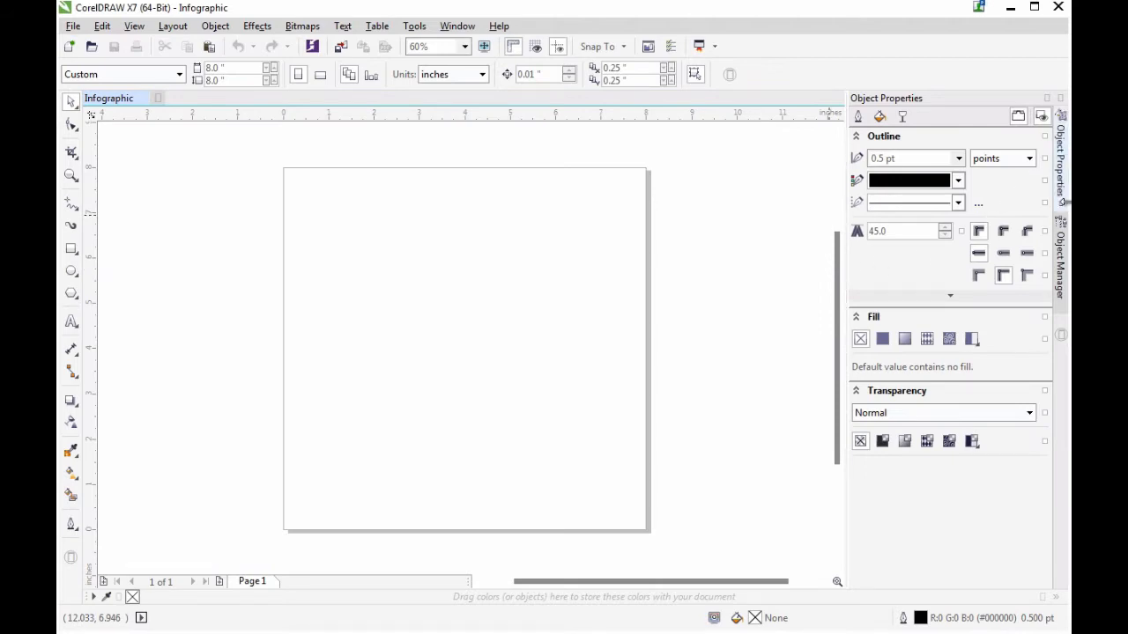
pyautogui.moveTo(1068, 234)
pyautogui.mouseDown()
pyautogui.moveTo(1093, 235)
pyautogui.moveTo(1064, 236)
pyautogui.mouseUp()
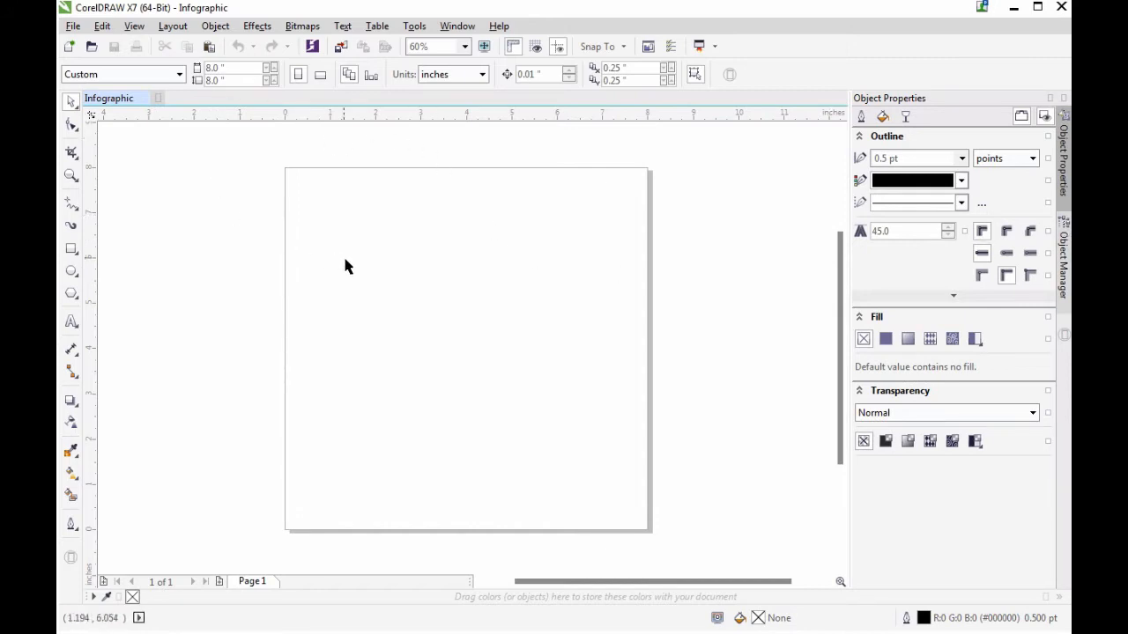
# Draw a rectangle covering the whole page, about 7.99 by 8.01 inches, with its upper edge on the page border
pyautogui.click(72, 248)
pyautogui.moveTo(284, 168)
pyautogui.mouseDown()
pyautogui.moveTo(388, 272)
pyautogui.moveTo(285, 168)
pyautogui.moveTo(644, 455)
pyautogui.moveTo(648, 514)
pyautogui.mouseUp()
pyautogui.hotkey('ctrl', 'z')
pyautogui.click(72, 104)
pyautogui.moveTo(465, 162); pyautogui.dragTo(466, 153)
pyautogui.moveTo(466, 154); pyautogui.dragTo(466, 167)
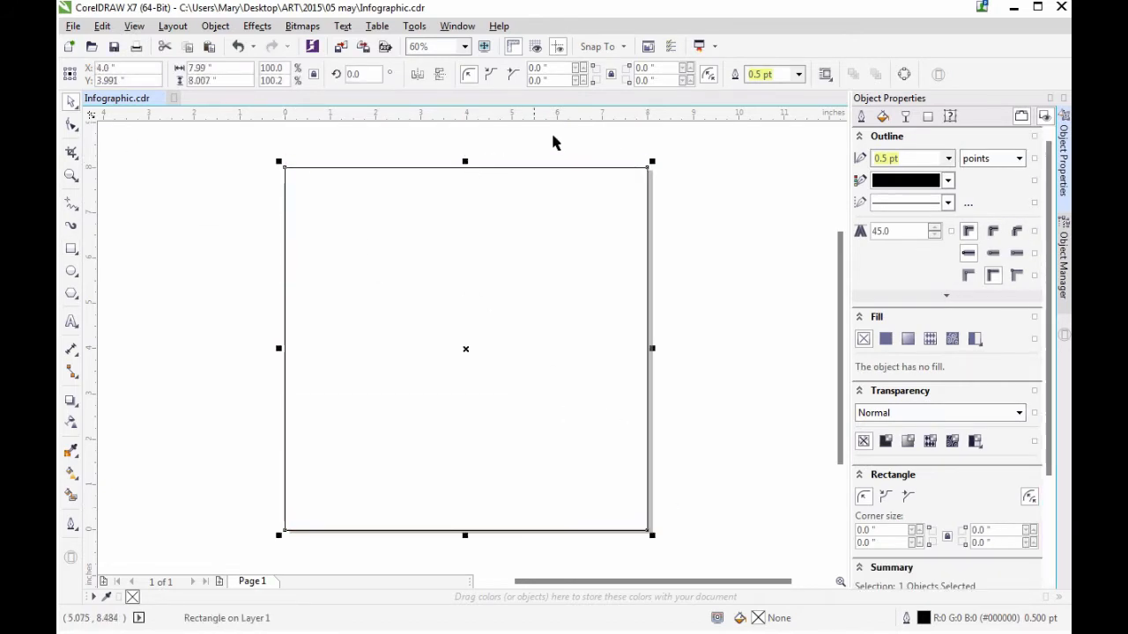
# Remove the page rectangle's outline and give it an elliptical fountain fill
pyautogui.click(948, 158)
pyautogui.click(906, 173)
pyautogui.click(882, 116)
pyautogui.click(907, 159)
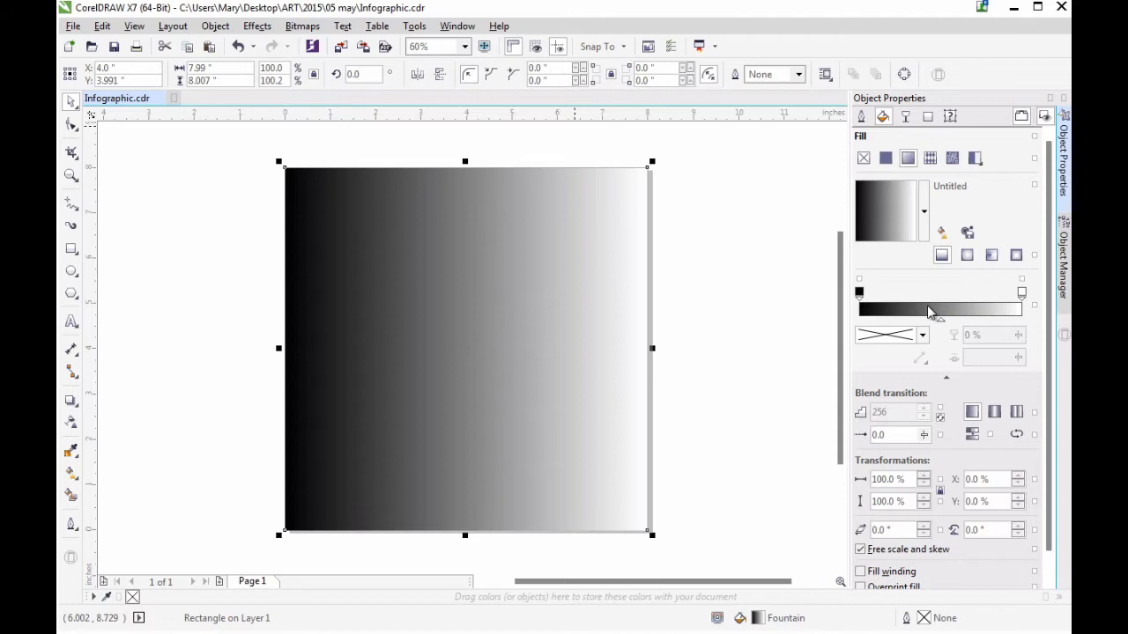
pyautogui.click(967, 255)
# Set the fountain fill's outer colour to mid grey and its centre colour to light grey #D9D6D6
pyautogui.click(859, 292)
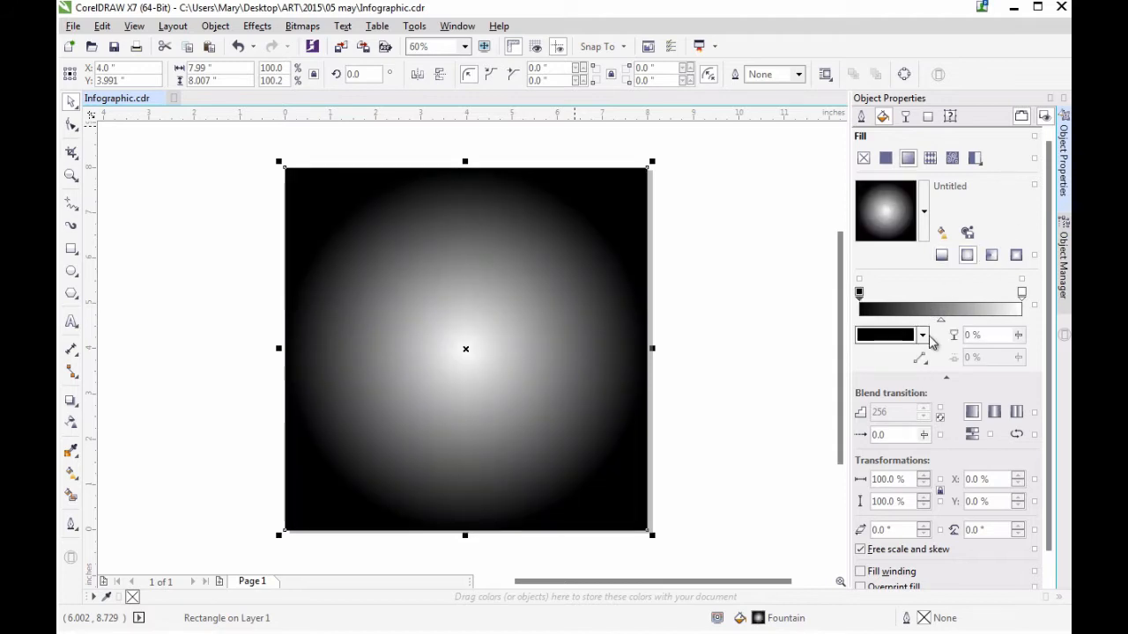
pyautogui.click(921, 335)
pyautogui.click(1021, 292)
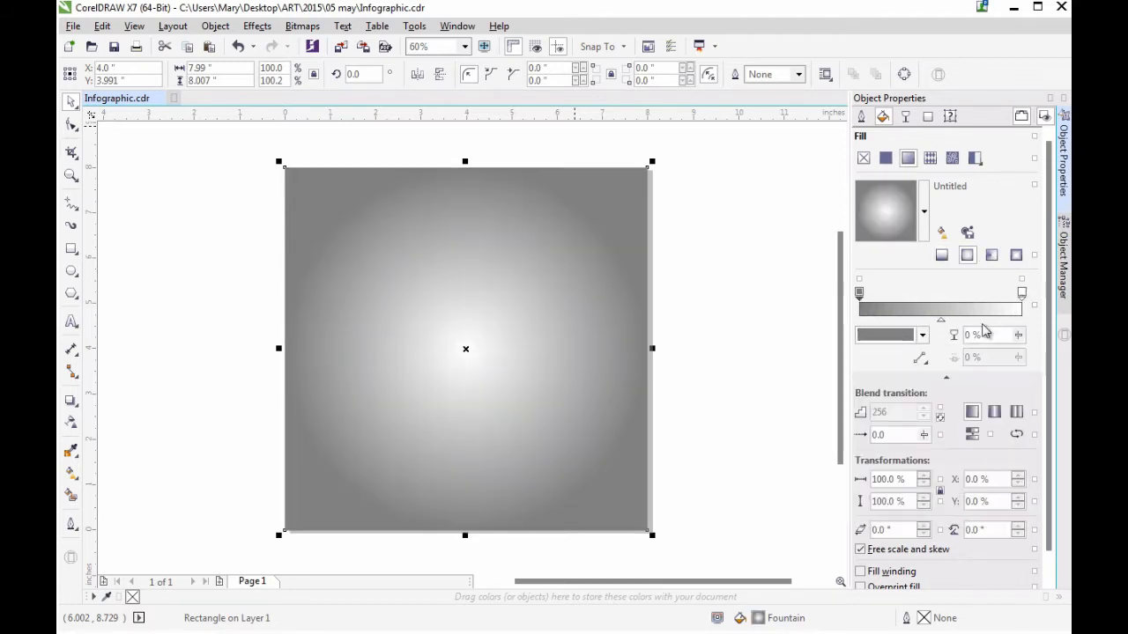
pyautogui.click(921, 335)
pyautogui.click(868, 432)
pyautogui.moveTo(871, 435); pyautogui.dragTo(873, 426)
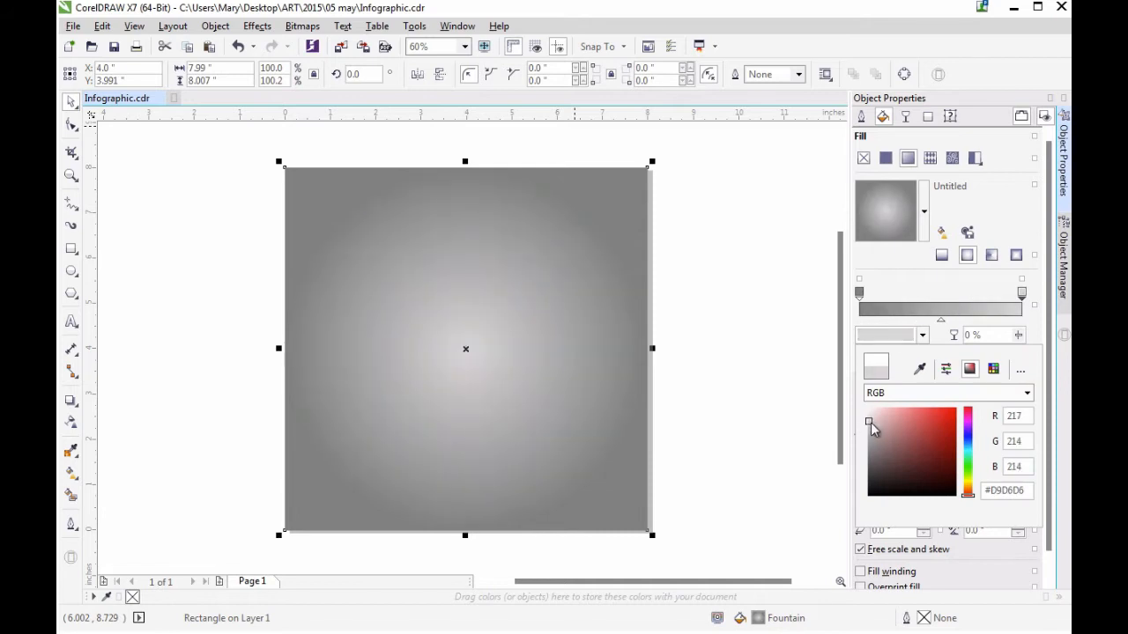
# Stretch the fountain fill interactively to about 143% width and 117% height, moving its midpoint outward
pyautogui.click(71, 473)
pyautogui.moveTo(466, 361); pyautogui.dragTo(466, 348)
pyautogui.moveTo(465, 165); pyautogui.dragTo(462, 211)
pyautogui.moveTo(650, 349); pyautogui.dragTo(725, 349)
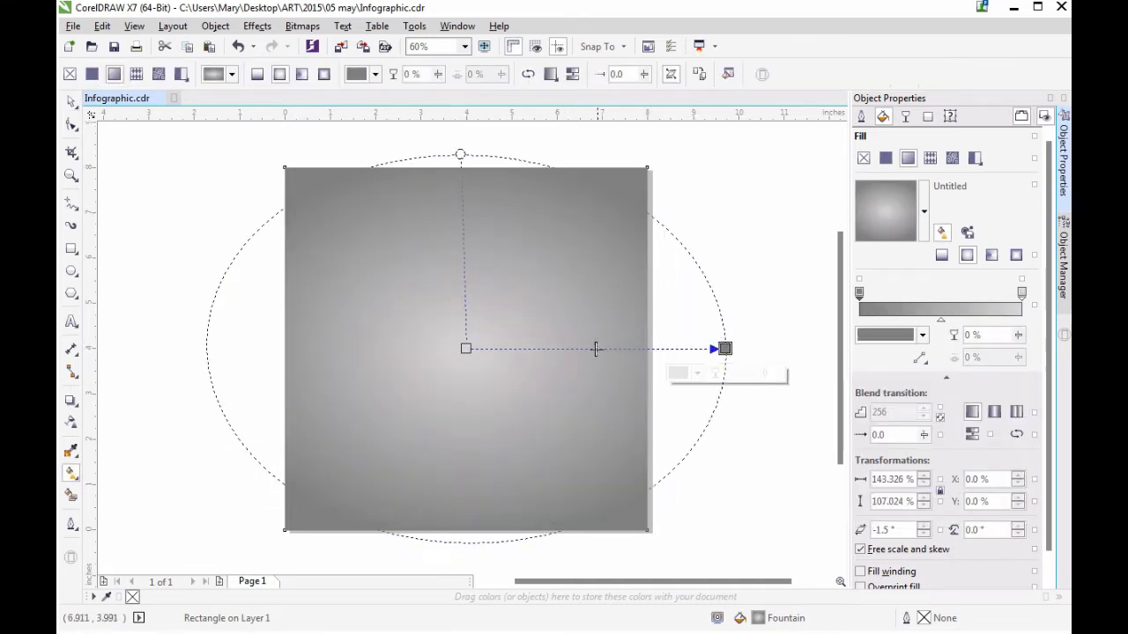
pyautogui.moveTo(623, 349); pyautogui.dragTo(638, 349)
pyautogui.moveTo(460, 154); pyautogui.dragTo(459, 134)
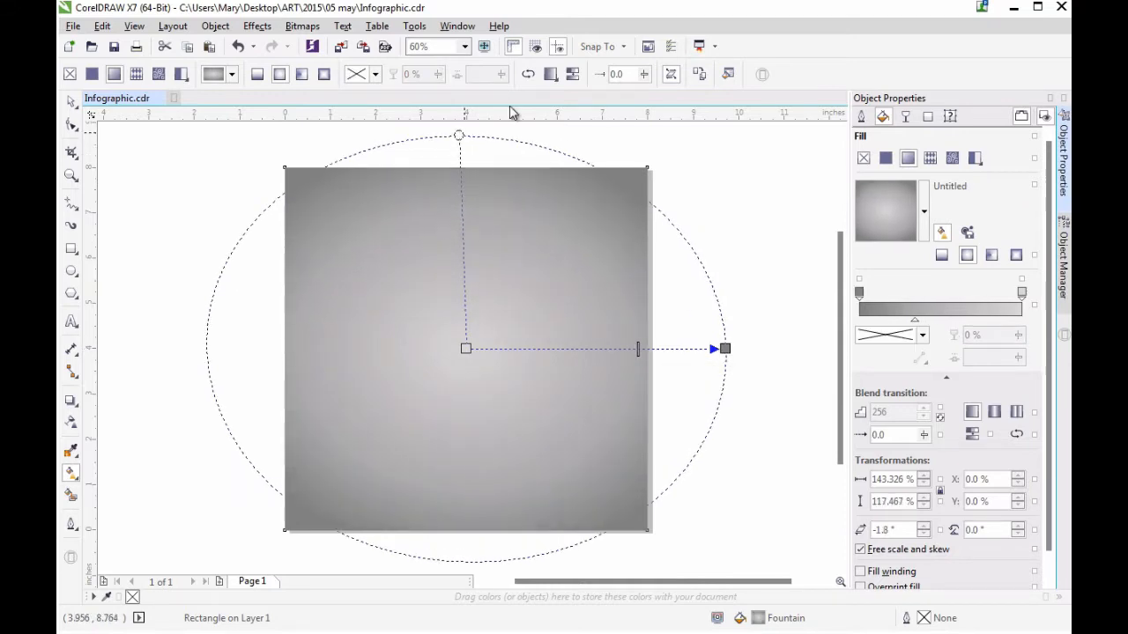
# Change the fountain fill's outer colour to a lighter grey and its centre colour to #EDEDED
pyautogui.click(860, 294)
pyautogui.click(922, 335)
pyautogui.click(868, 441)
pyautogui.click(1021, 294)
pyautogui.click(922, 337)
pyautogui.click(868, 414)
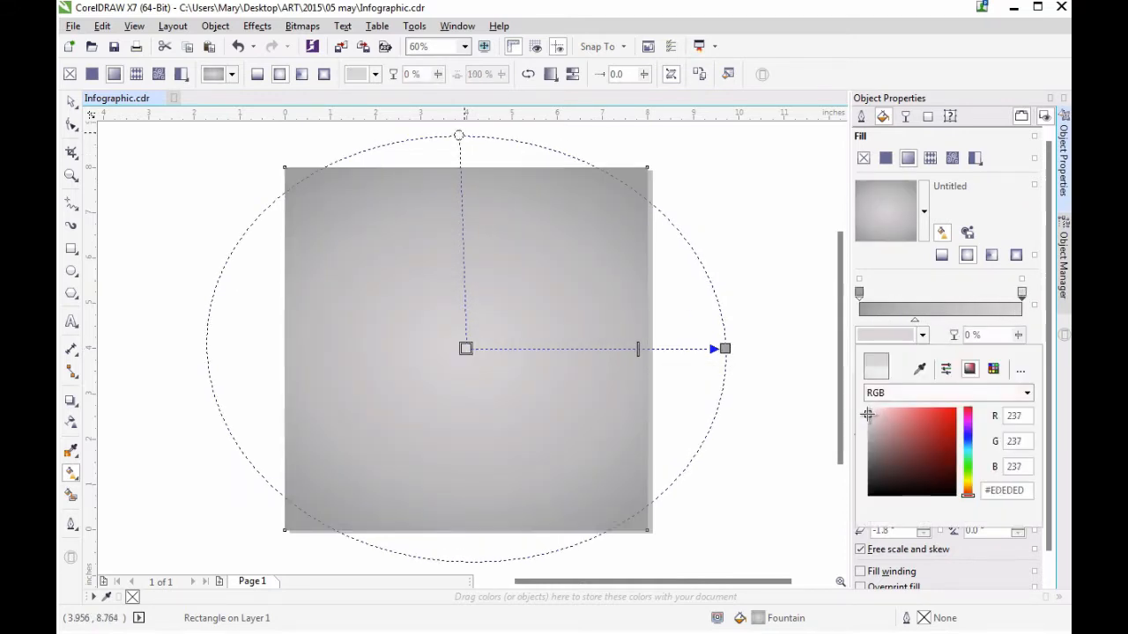
pyautogui.click(801, 376)
# Lock the gradient background rectangle through its Layer 1 entry in the Object Manager
pyautogui.click(71, 102)
pyautogui.click(164, 152)
pyautogui.click(1063, 261)
pyautogui.click(945, 182)
pyautogui.rightClick(965, 187)
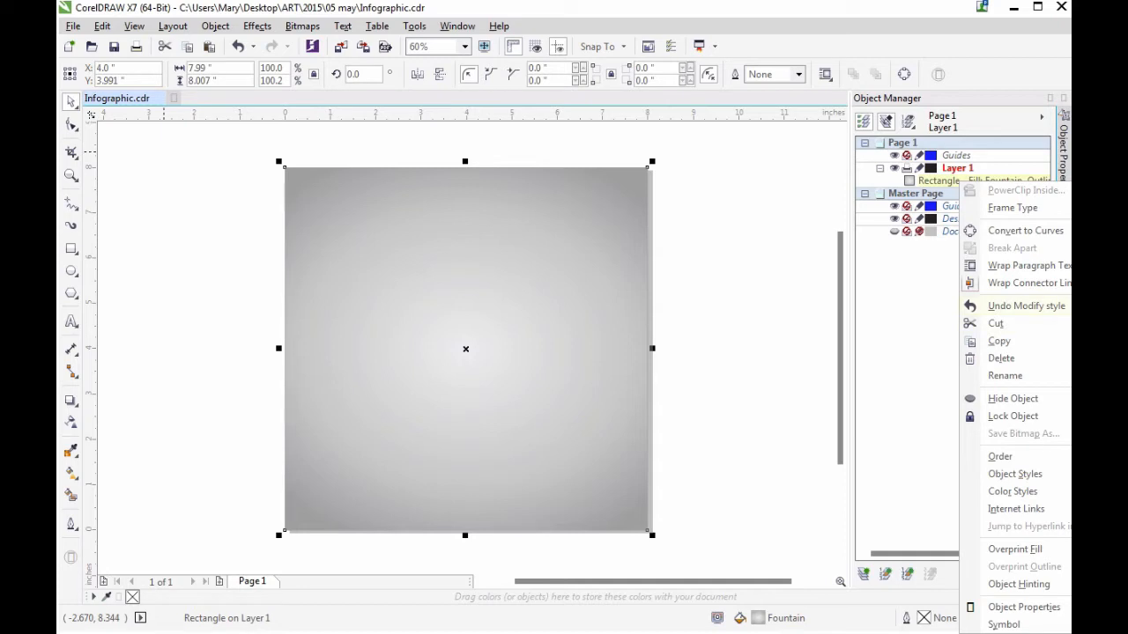
pyautogui.click(1013, 416)
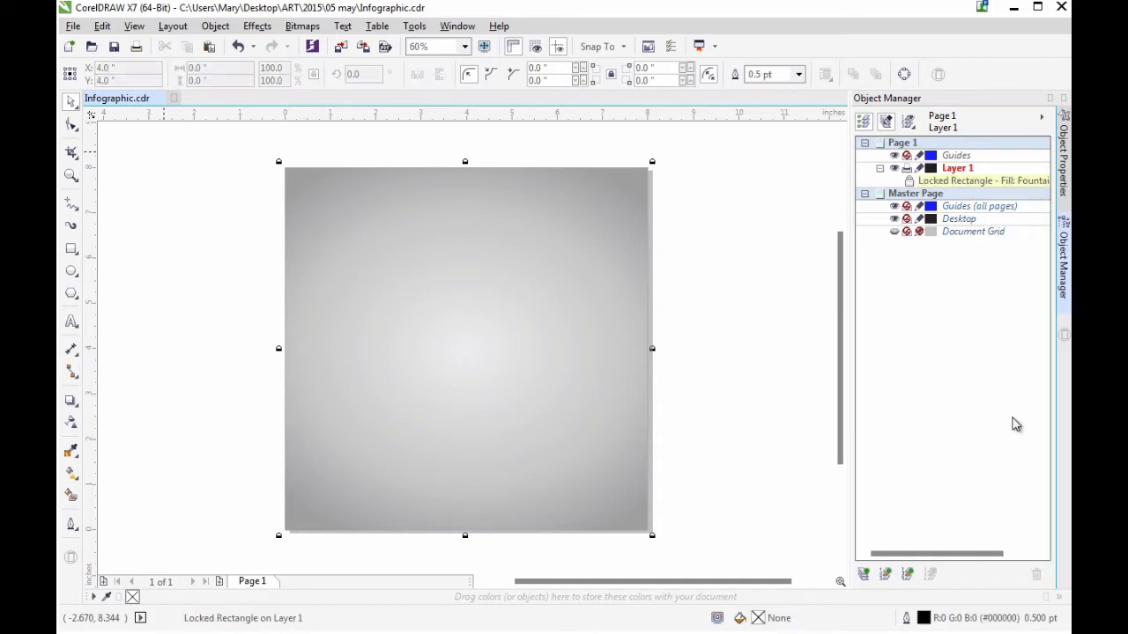
# Draw a wide rectangle about 7.13 by 1.92 inches in the upper part of the page
pyautogui.moveTo(307, 194); pyautogui.dragTo(631, 282)
pyautogui.click(71, 106)
pyautogui.click(727, 276)
# Remove the outline of the wide rectangle in the upper part of the page
pyautogui.click(70, 175)
pyautogui.click(546, 249)
pyautogui.click(74, 179)
pyautogui.click(122, 193)
pyautogui.moveTo(269, 360); pyautogui.dragTo(399, 333)
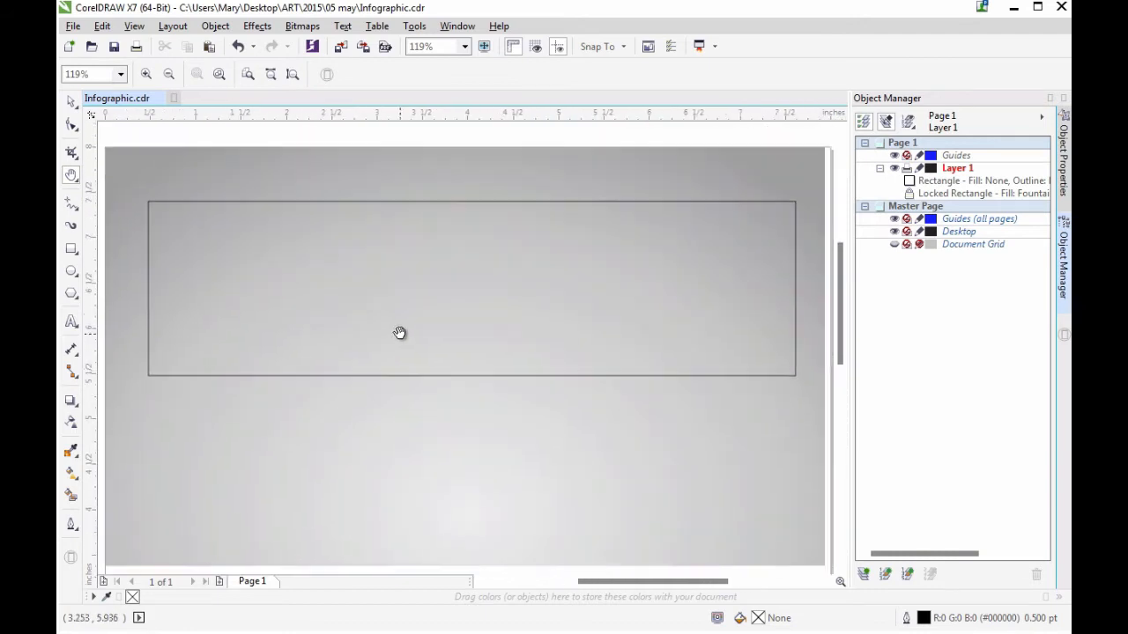
pyautogui.click(71, 102)
pyautogui.click(778, 274)
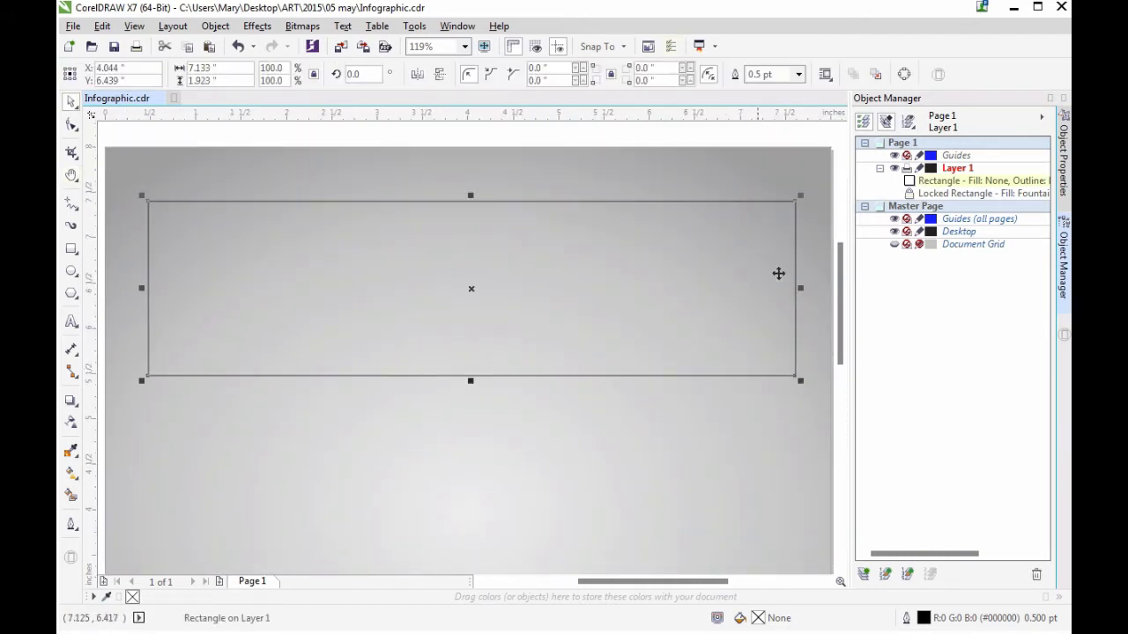
pyautogui.click(1063, 160)
pyautogui.click(862, 116)
pyautogui.click(962, 159)
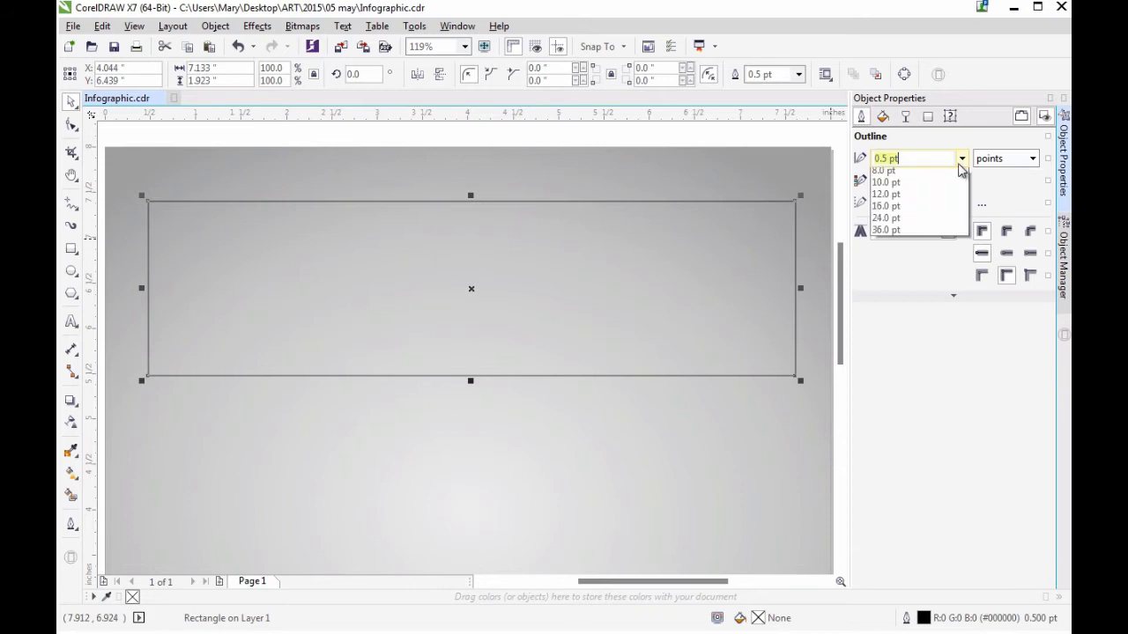
pyautogui.click(901, 171)
# Give the wide rectangle a uniform white #FFFFFF fill
pyautogui.click(882, 117)
pyautogui.click(886, 159)
pyautogui.moveTo(868, 243)
pyautogui.mouseDown()
pyautogui.moveTo(851, 218)
pyautogui.moveTo(866, 209)
pyautogui.mouseUp()
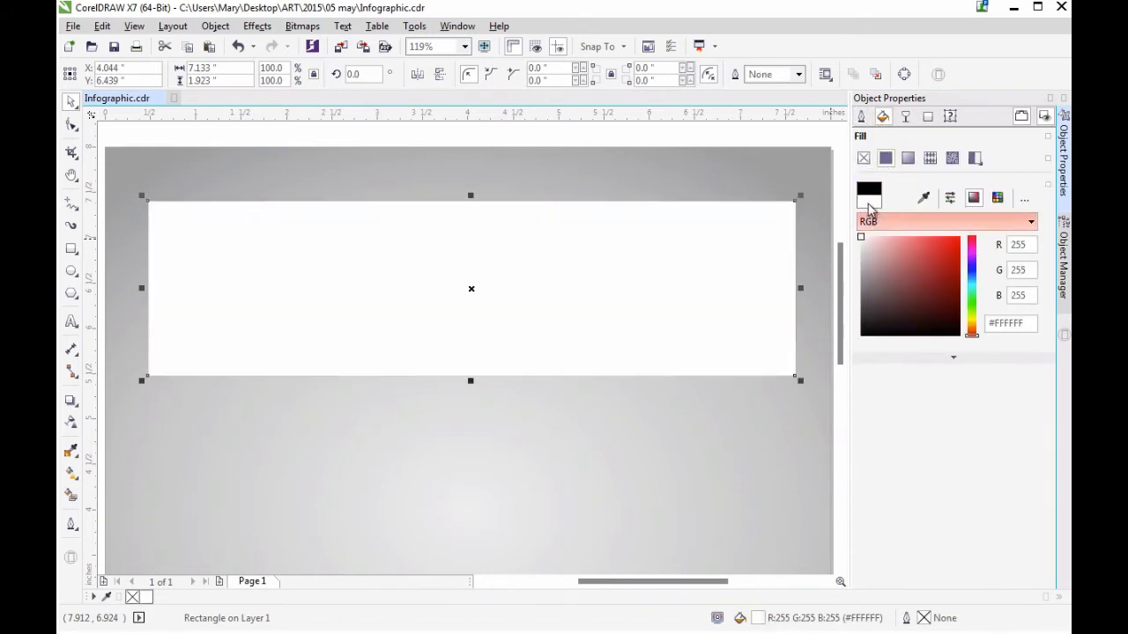
# Draw a six-sided polygon about 0.96 by 1.11 inches on the empty area beside the page
pyautogui.press('h')
pyautogui.moveTo(182, 327); pyautogui.dragTo(685, 305)
pyautogui.moveTo(388, 330); pyautogui.dragTo(690, 304)
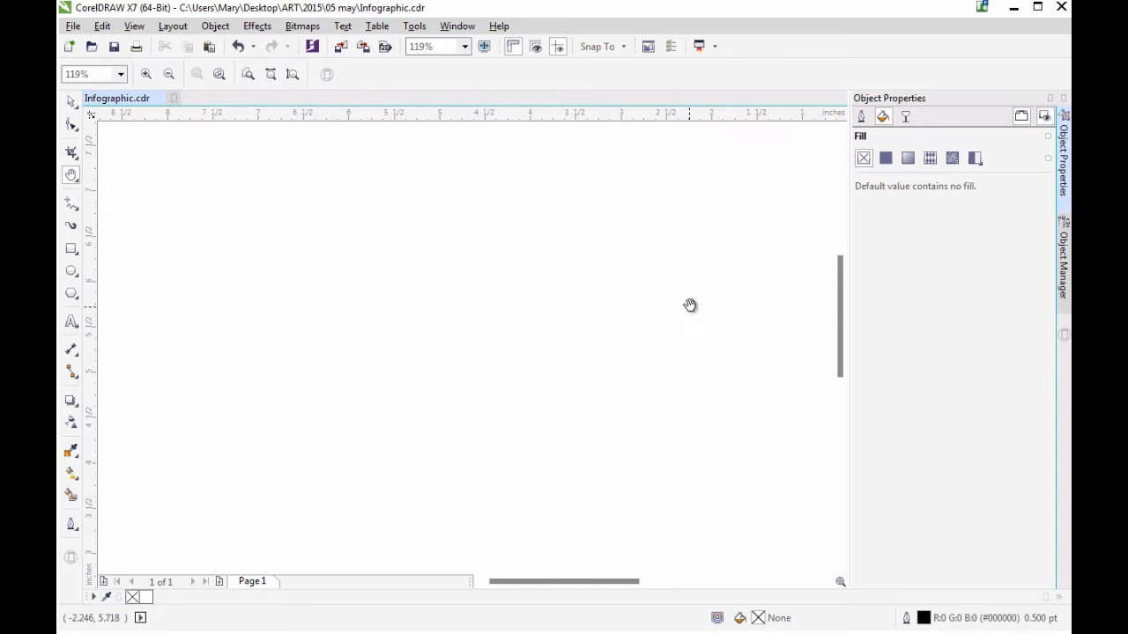
pyautogui.click(76, 295)
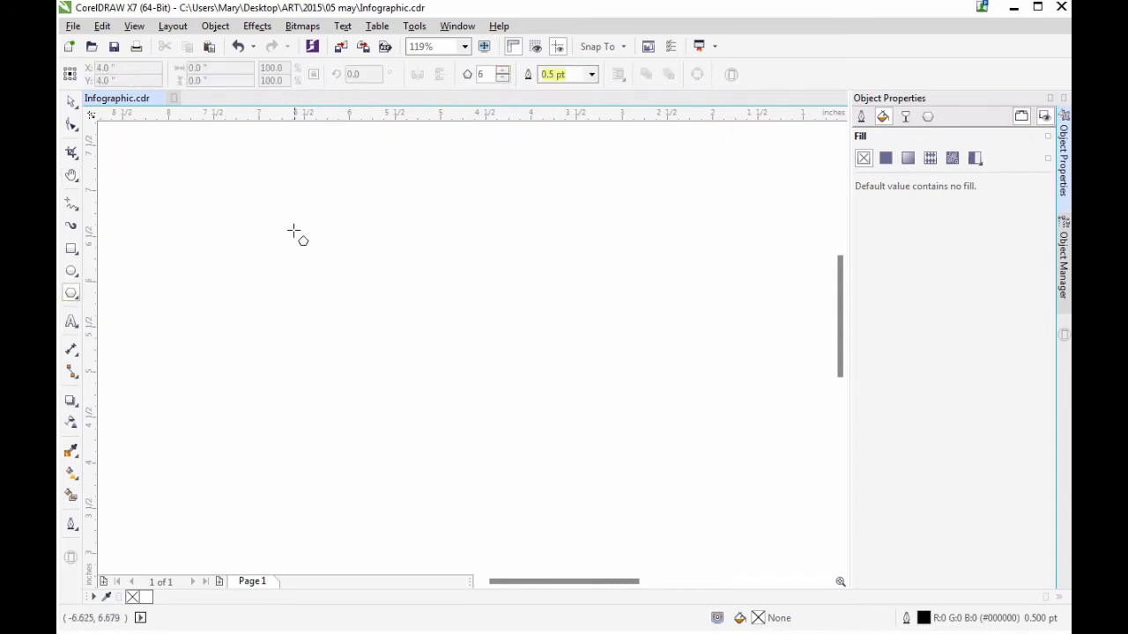
pyautogui.moveTo(304, 272); pyautogui.dragTo(380, 354)
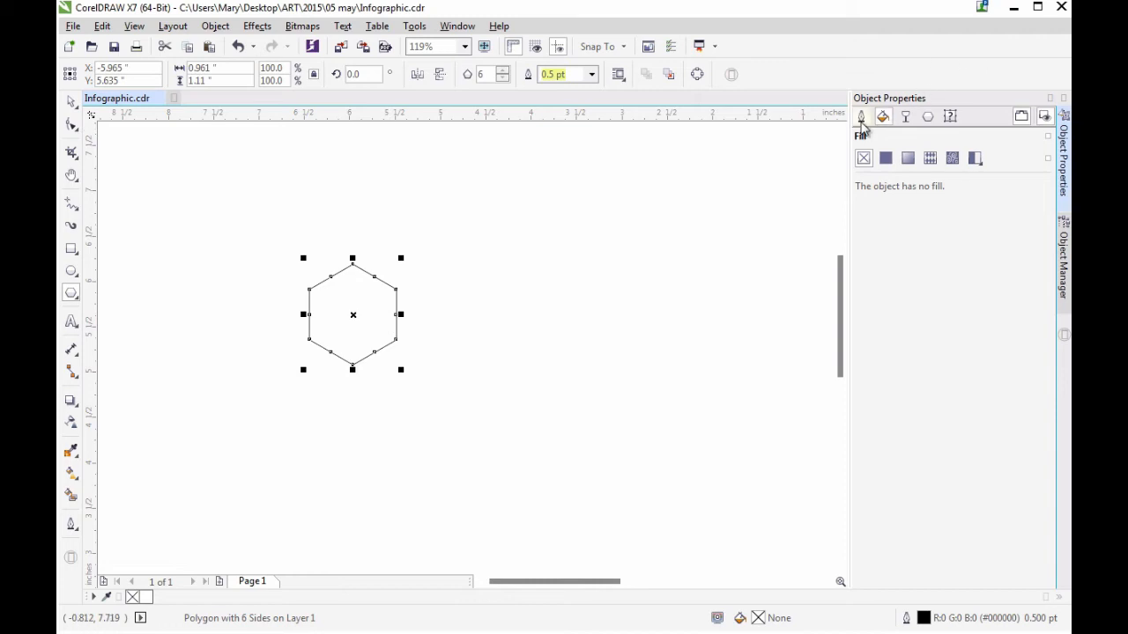
# Set the hexagon's outline to 1.5 pt grey #999999 with round corners and round line caps
pyautogui.click(861, 119)
pyautogui.click(962, 182)
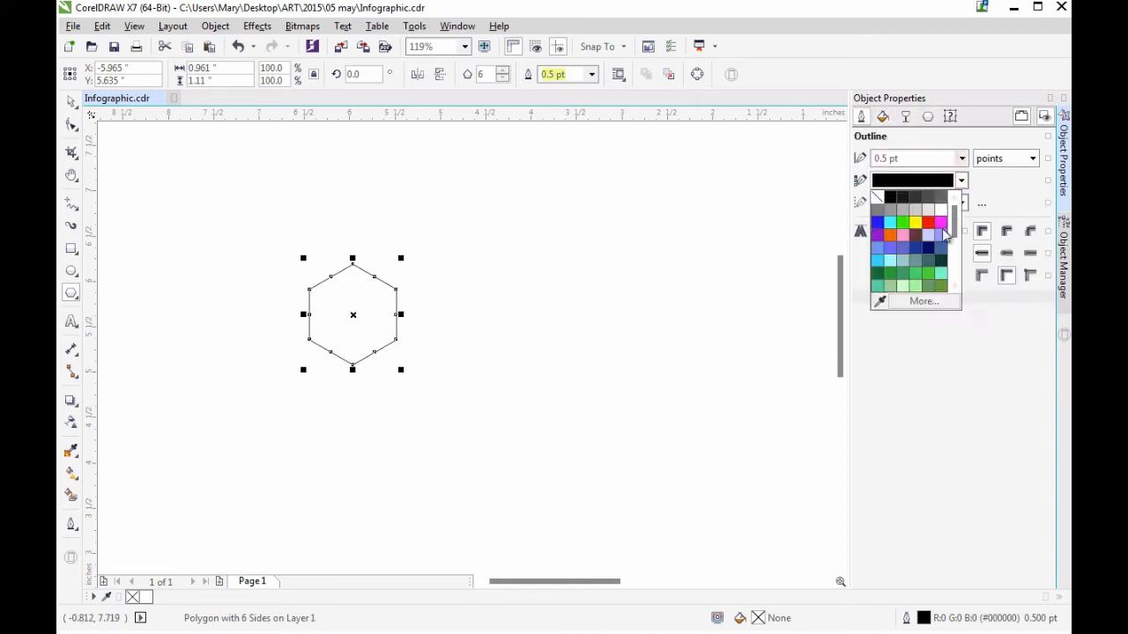
pyautogui.click(940, 198)
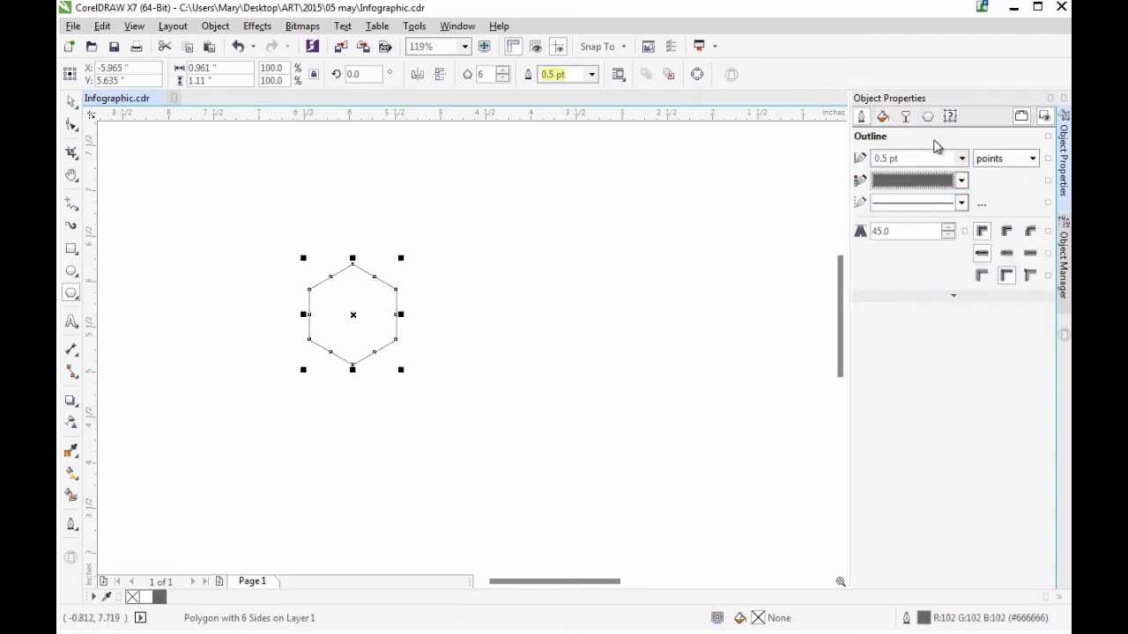
pyautogui.click(962, 158)
pyautogui.click(896, 223)
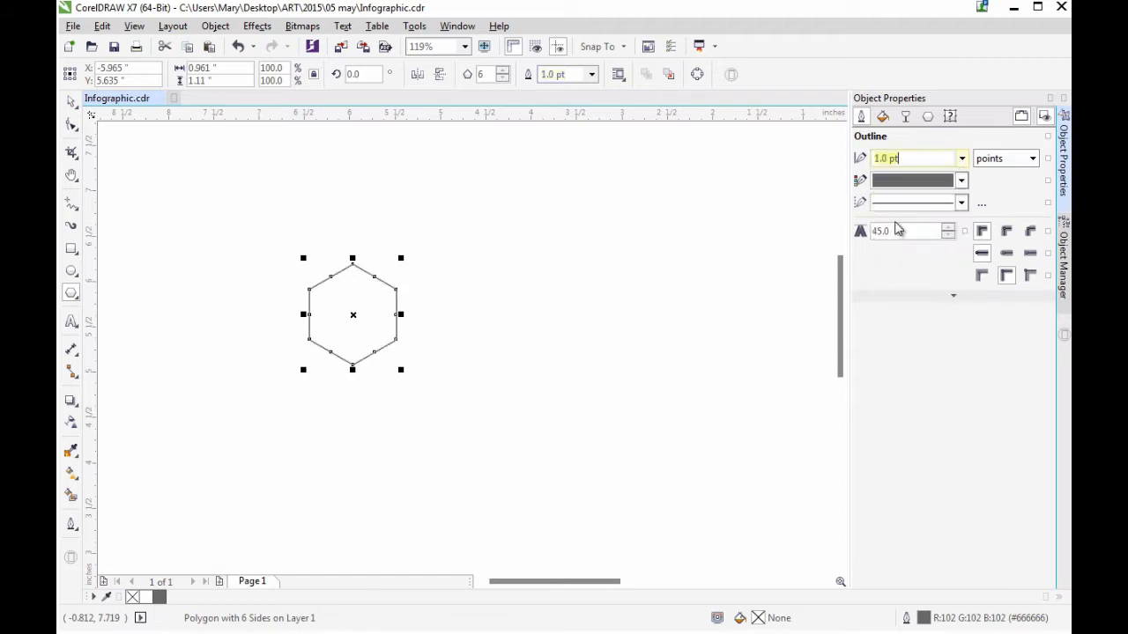
pyautogui.click(962, 181)
pyautogui.click(899, 211)
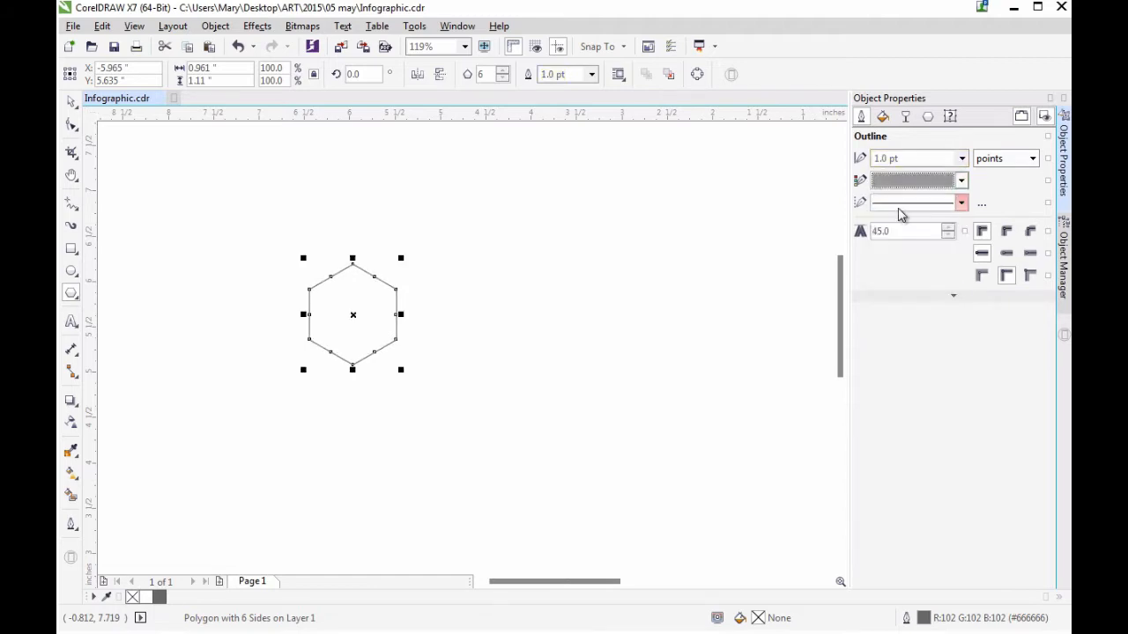
pyautogui.click(962, 161)
pyautogui.click(888, 246)
pyautogui.click(962, 158)
pyautogui.click(899, 235)
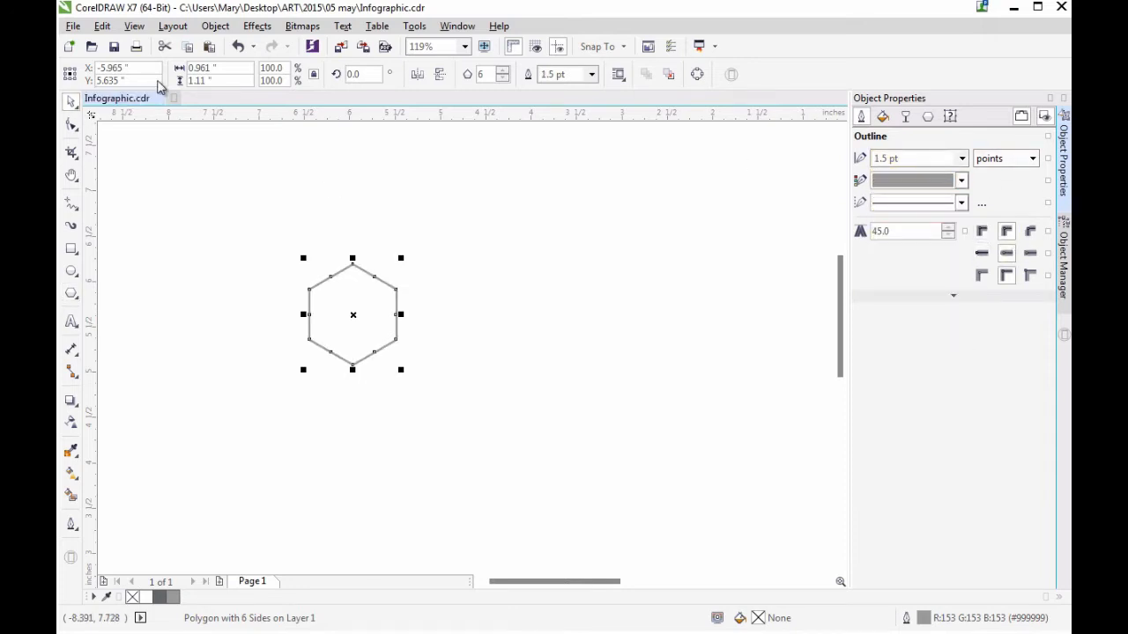
# Give the hexagon a uniform white fill
pyautogui.click(541, 317)
pyautogui.click(360, 314)
pyautogui.click(882, 116)
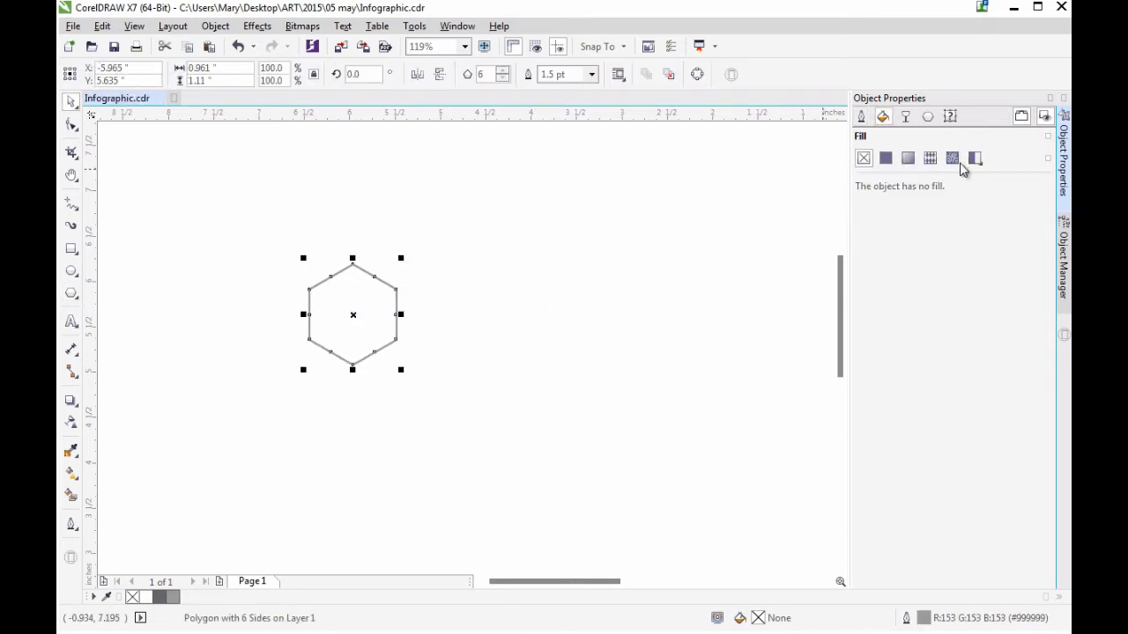
pyautogui.click(885, 158)
# Place a copy of the hexagon directly to its right with their edges touching, and open the Align and Distribute settings
pyautogui.click(431, 320)
pyautogui.click(385, 318)
pyautogui.rightClick(495, 322)
pyautogui.moveTo(384, 318); pyautogui.dragTo(450, 325)
pyautogui.moveTo(461, 413); pyautogui.dragTo(329, 257)
pyautogui.click(646, 73)
pyautogui.click(557, 258)
pyautogui.click(457, 317)
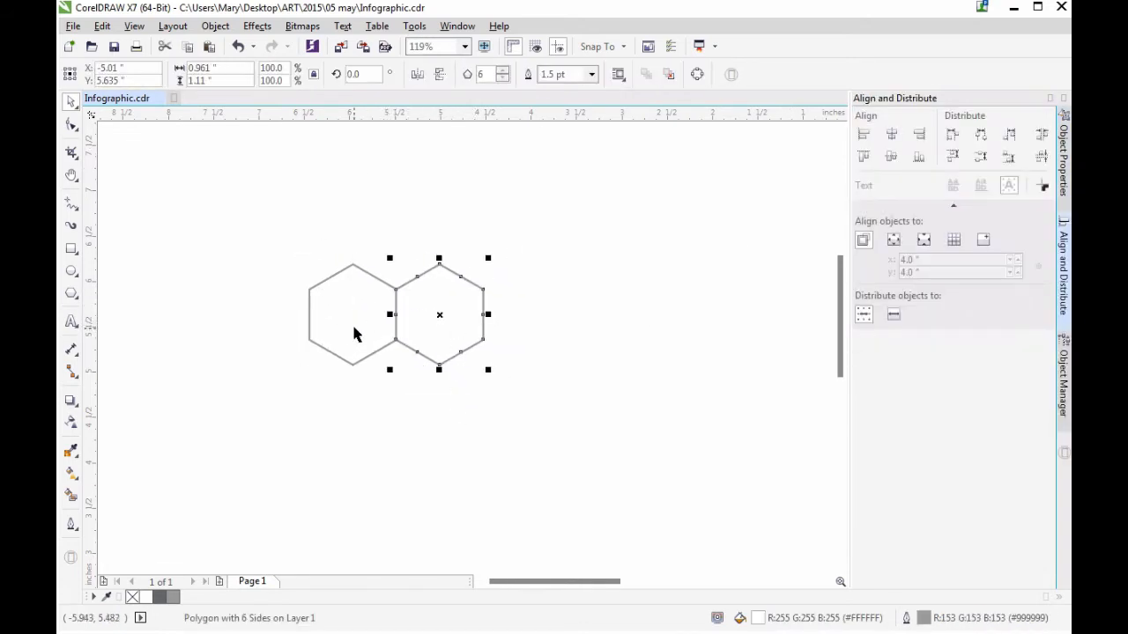
# Group the two hexagons and nest a copy of the group into the row below, nudged into place
pyautogui.keyDown('shift'); pyautogui.click(348, 329); pyautogui.keyUp('shift')
pyautogui.hotkey('ctrl', 'g')
pyautogui.moveTo(432, 324); pyautogui.dragTo(411, 393)
pyautogui.press('Left')
pyautogui.press('Up')
pyautogui.press('Up')
pyautogui.click(468, 403)
# Move both hexagon rows up and to the left, and group them together
pyautogui.click(422, 410)
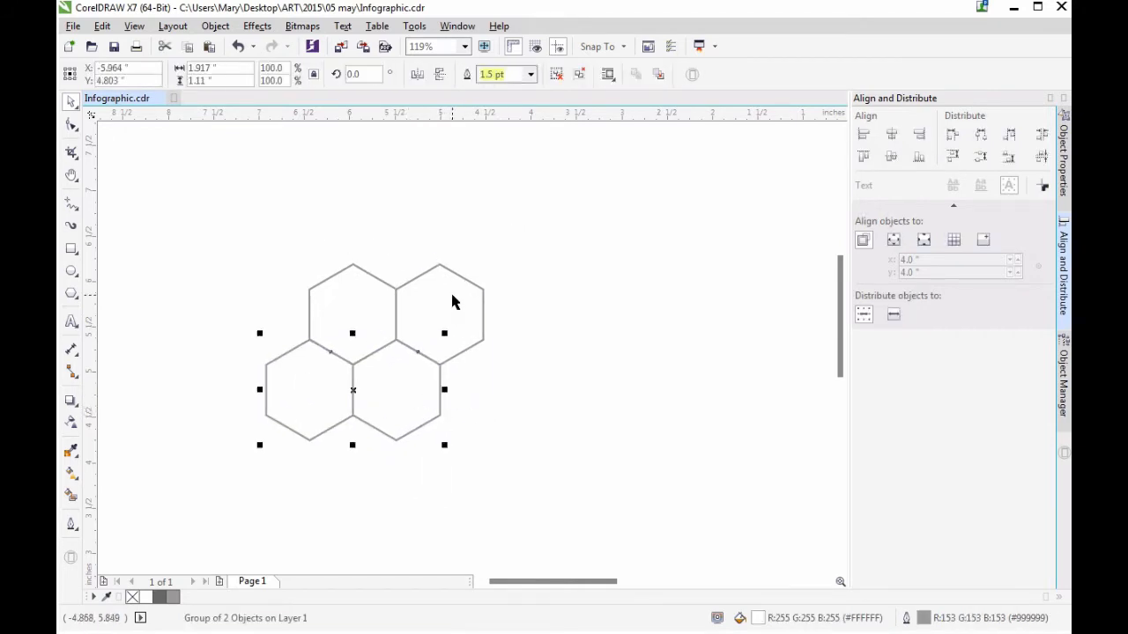
pyautogui.keyDown('shift'); pyautogui.click(451, 297); pyautogui.keyUp('shift')
pyautogui.moveTo(450, 300); pyautogui.dragTo(384, 224)
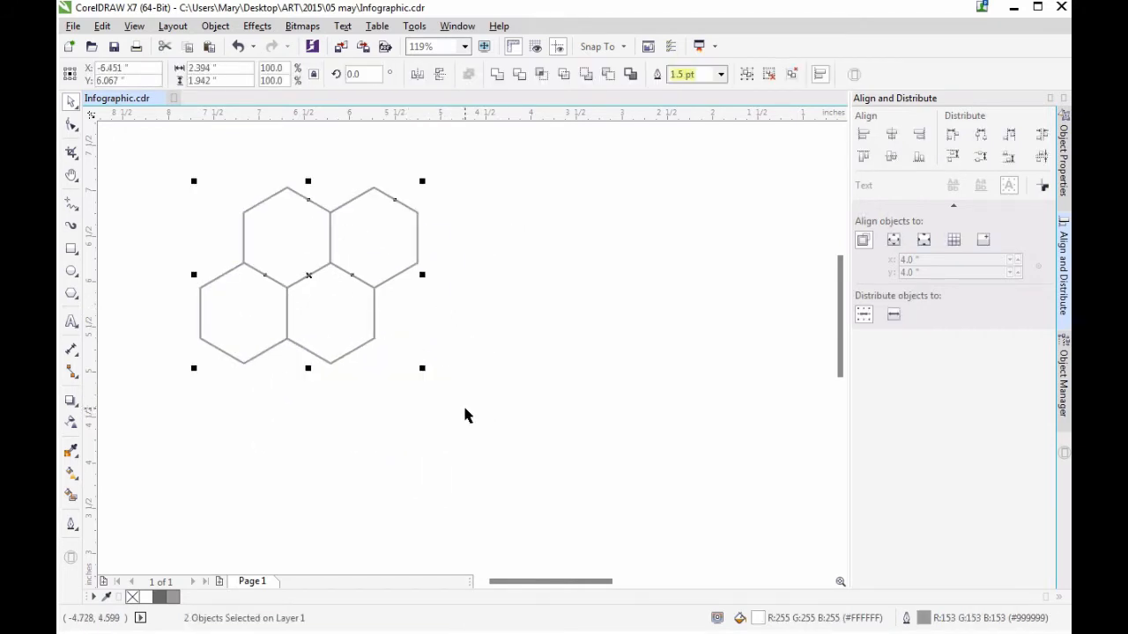
pyautogui.hotkey('ctrl', 'g')
# Duplicate the four-hexagon group and fit the copy against the original's lower right edges
pyautogui.hotkey('ctrl', 'd')
pyautogui.moveTo(321, 258); pyautogui.dragTo(506, 381)
pyautogui.moveTo(507, 380); pyautogui.dragTo(430, 351)
pyautogui.press('Left')
pyautogui.press('Down')
# Ungroup the nested hexagon groups and group all eight hexagons as a single group
pyautogui.click(602, 343)
pyautogui.click(399, 289)
pyautogui.moveTo(168, 169); pyautogui.dragTo(631, 431)
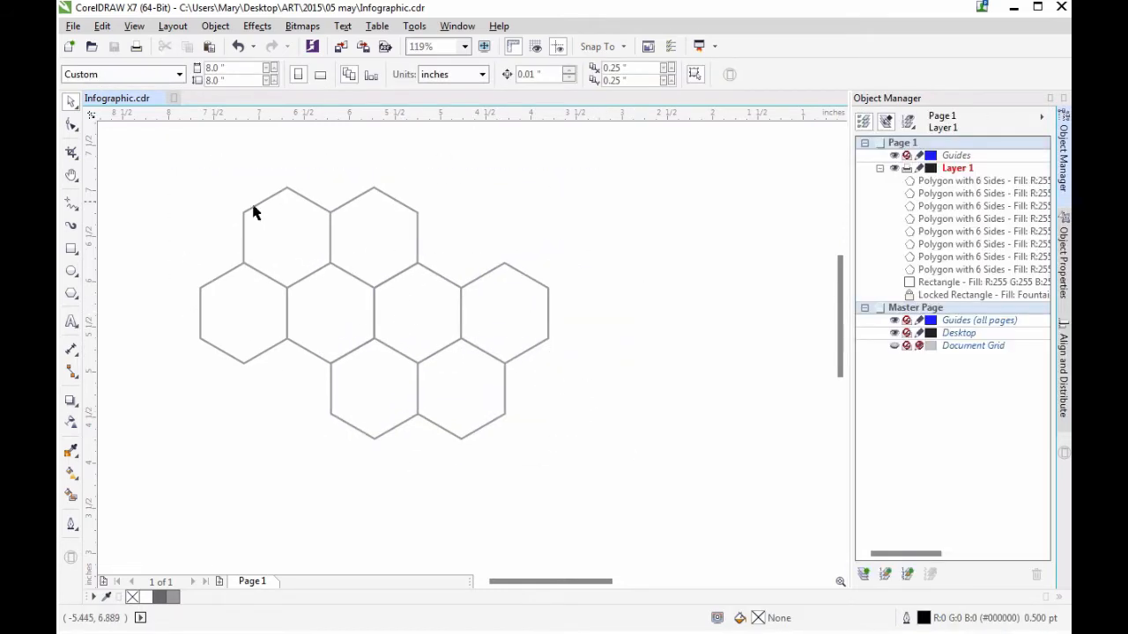
pyautogui.moveTo(254, 211); pyautogui.dragTo(609, 481)
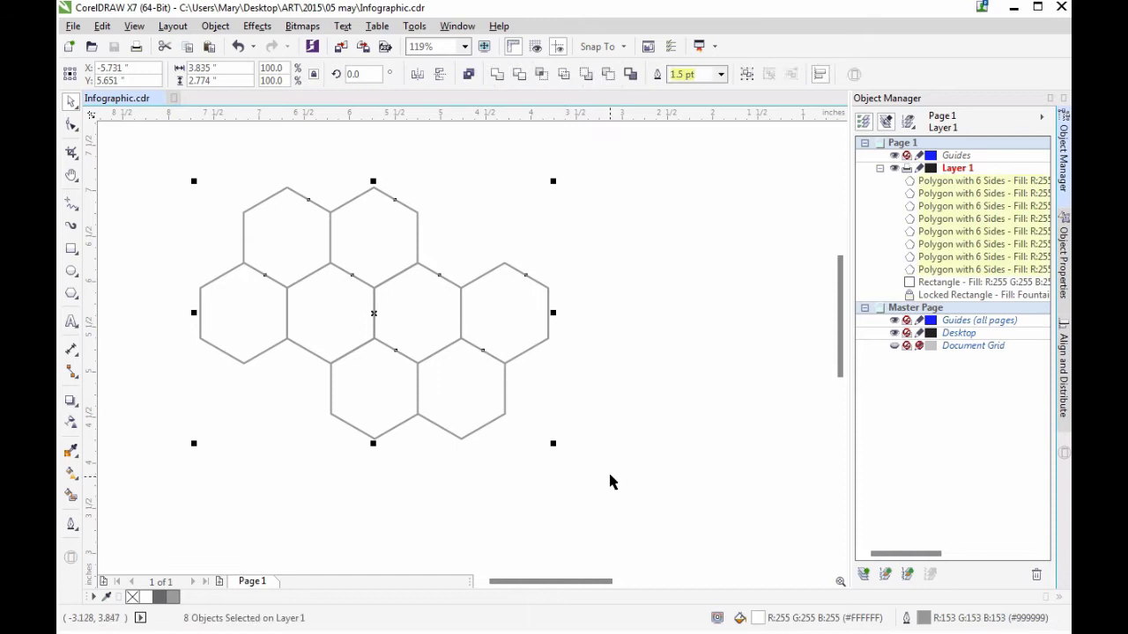
pyautogui.hotkey('ctrl', 'g')
# Place a copy of the eight-hexagon group against the original's upper right edges, nudged into line
pyautogui.moveTo(438, 326); pyautogui.dragTo(611, 277)
pyautogui.press('Right')
pyautogui.press('Right')
pyautogui.press('Right')
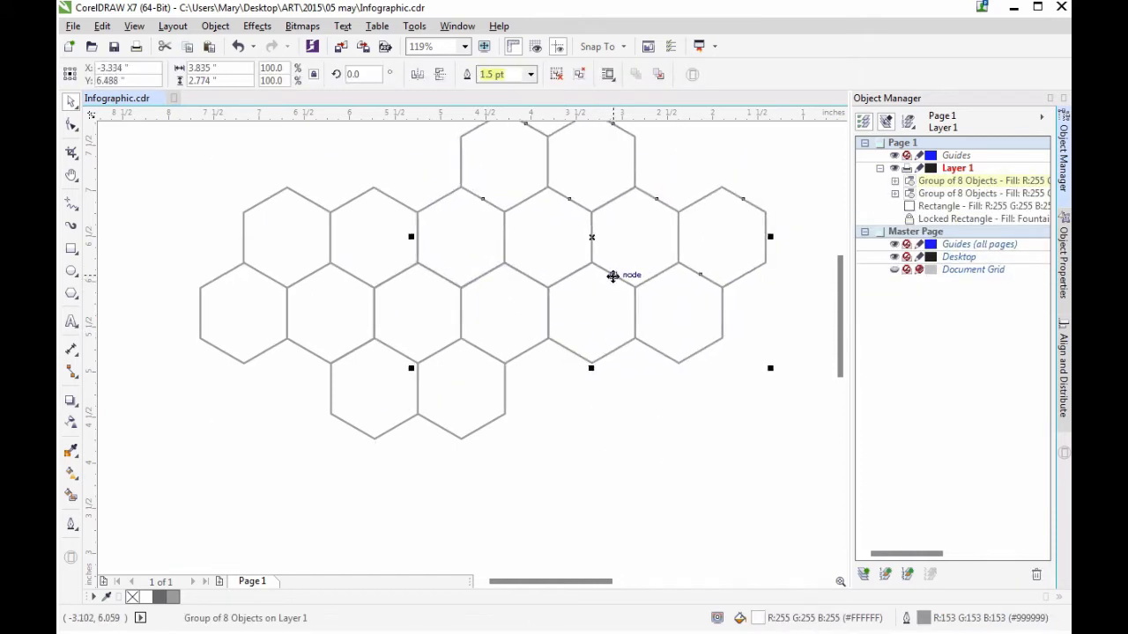
pyautogui.click(636, 402)
# Group the two eight-hexagon groups together
pyautogui.moveTo(838, 291); pyautogui.dragTo(838, 320)
pyautogui.click(593, 212)
pyautogui.keyDown('shift'); pyautogui.click(378, 284); pyautogui.keyUp('shift')
pyautogui.hotkey('ctrl', 'g')
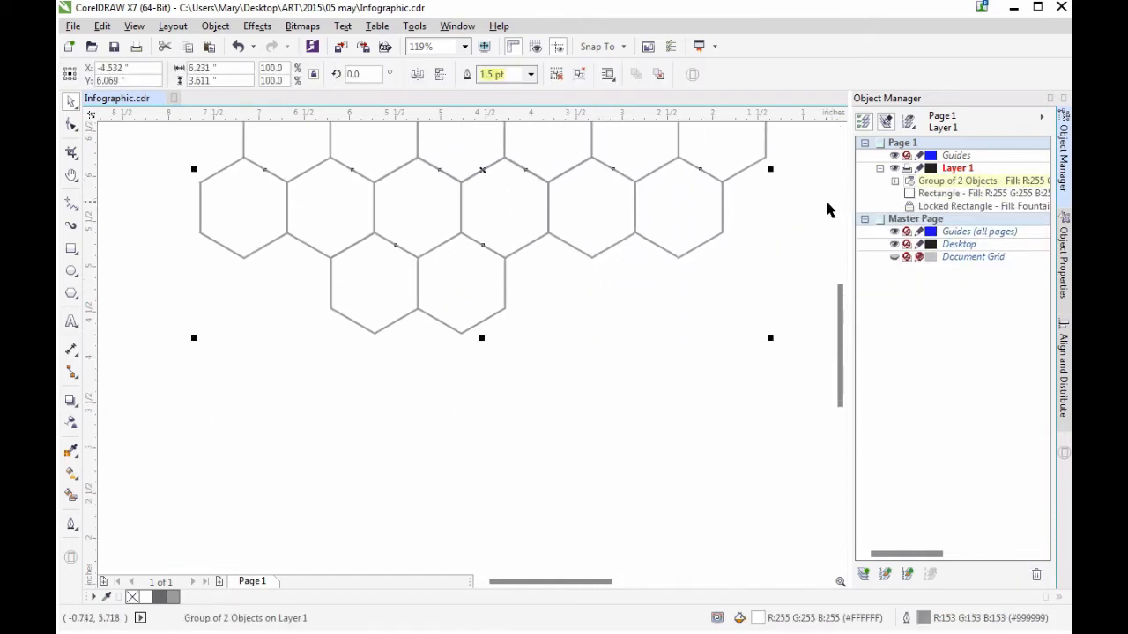
# Duplicate the honeycomb group and nest the copy against the lower edge of the original
pyautogui.hotkey('ctrl', 'd')
pyautogui.moveTo(600, 177); pyautogui.dragTo(576, 451)
pyautogui.click(76, 179)
pyautogui.click(119, 174)
pyautogui.rightClick(542, 222)
pyautogui.click(71, 101)
pyautogui.click(582, 150)
pyautogui.moveTo(608, 581); pyautogui.dragTo(681, 581)
pyautogui.moveTo(230, 386); pyautogui.dragTo(350, 326)
# Group the upper and lower honeycomb pieces into one cluster
pyautogui.keyDown('shift'); pyautogui.click(308, 258); pyautogui.keyUp('shift')
pyautogui.click(982, 180)
pyautogui.keyDown('shift'); pyautogui.click(982, 193); pyautogui.keyUp('shift')
pyautogui.hotkey('ctrl', 'g')
# Scale the honeycomb cluster proportionally to about 60%, roughly 4.03 by 3.67 inches, and reposition it beside the page
pyautogui.moveTo(291, 404); pyautogui.dragTo(291, 387)
pyautogui.hotkey('ctrl', 'z')
pyautogui.moveTo(134, 404); pyautogui.dragTo(194, 348)
pyautogui.moveTo(274, 296); pyautogui.dragTo(232, 289)
pyautogui.click(71, 176)
pyautogui.click(322, 293)
pyautogui.click(71, 101)
pyautogui.moveTo(353, 291); pyautogui.dragTo(391, 351)
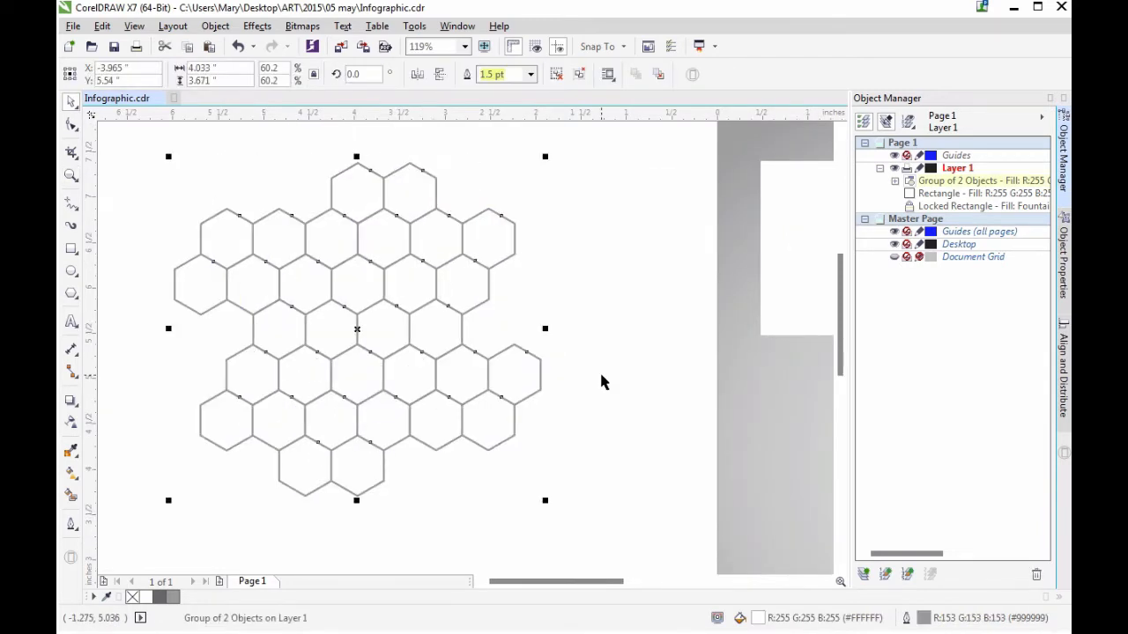
# Duplicate the scaled honeycomb cluster and nest the copy against the original's side, nudged into line
pyautogui.click(480, 581)
pyautogui.hotkey('ctrl', 'd')
pyautogui.moveTo(654, 327); pyautogui.dragTo(304, 356)
pyautogui.moveTo(432, 351); pyautogui.dragTo(471, 300)
pyautogui.press('Right')
pyautogui.press('Up')
pyautogui.click(559, 472)
# Group the two honeycomb clusters, then duplicate the result and fit the copy to its left to widen the pattern
pyautogui.click(984, 193)
pyautogui.keyDown('shift'); pyautogui.click(984, 181); pyautogui.keyUp('shift')
pyautogui.hotkey('ctrl', 'g')
pyautogui.scroll(-1, 683, 217)
pyautogui.hotkey('ctrl', 'd')
pyautogui.moveTo(738, 310); pyautogui.dragTo(446, 353)
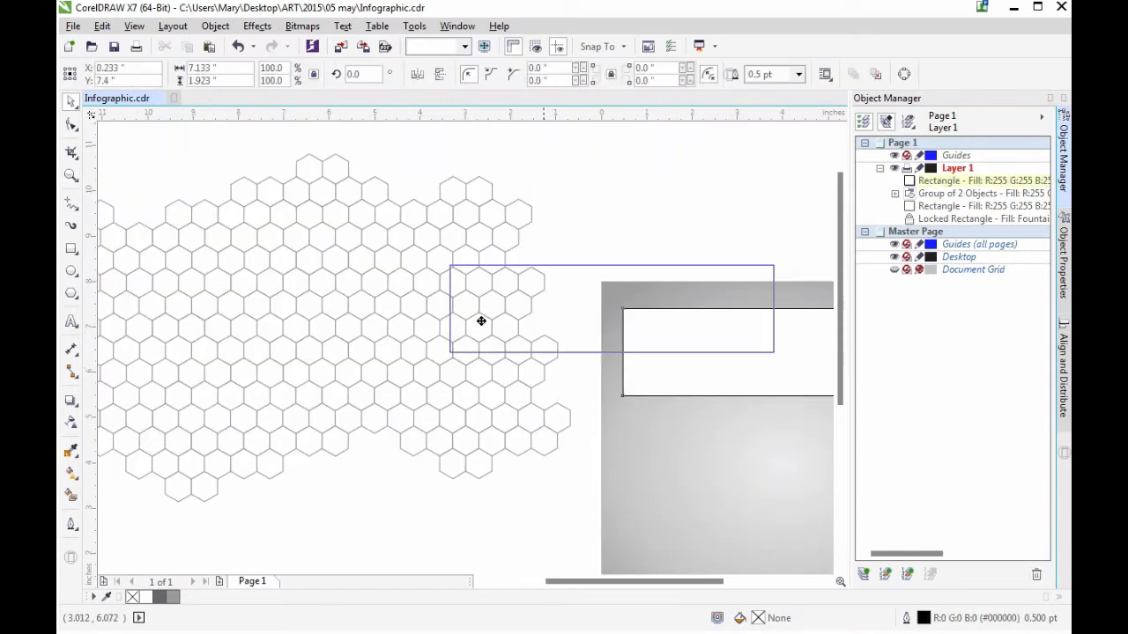
# Move the copy of the white rectangle onto the middle of the honeycomb pattern
pyautogui.moveTo(481, 321); pyautogui.dragTo(126, 359)
pyautogui.moveTo(559, 583); pyautogui.dragTo(529, 582)
pyautogui.moveTo(481, 345); pyautogui.dragTo(482, 322)
pyautogui.moveTo(561, 582); pyautogui.dragTo(533, 582)
pyautogui.moveTo(599, 349); pyautogui.dragTo(634, 314)
# PowerClip the honeycomb group inside the white rectangle copy lying over it and save the document
pyautogui.click(595, 401)
pyautogui.click(215, 26)
pyautogui.moveTo(309, 171)
pyautogui.click(576, 176)
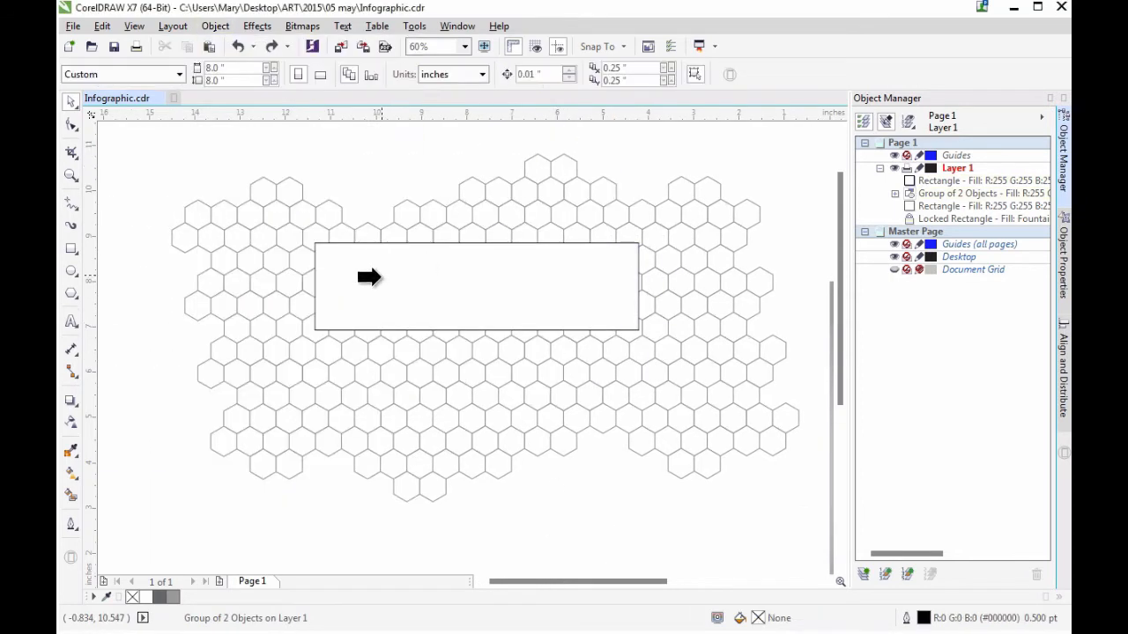
pyautogui.click(388, 271)
pyautogui.click(73, 25)
pyautogui.click(105, 162)
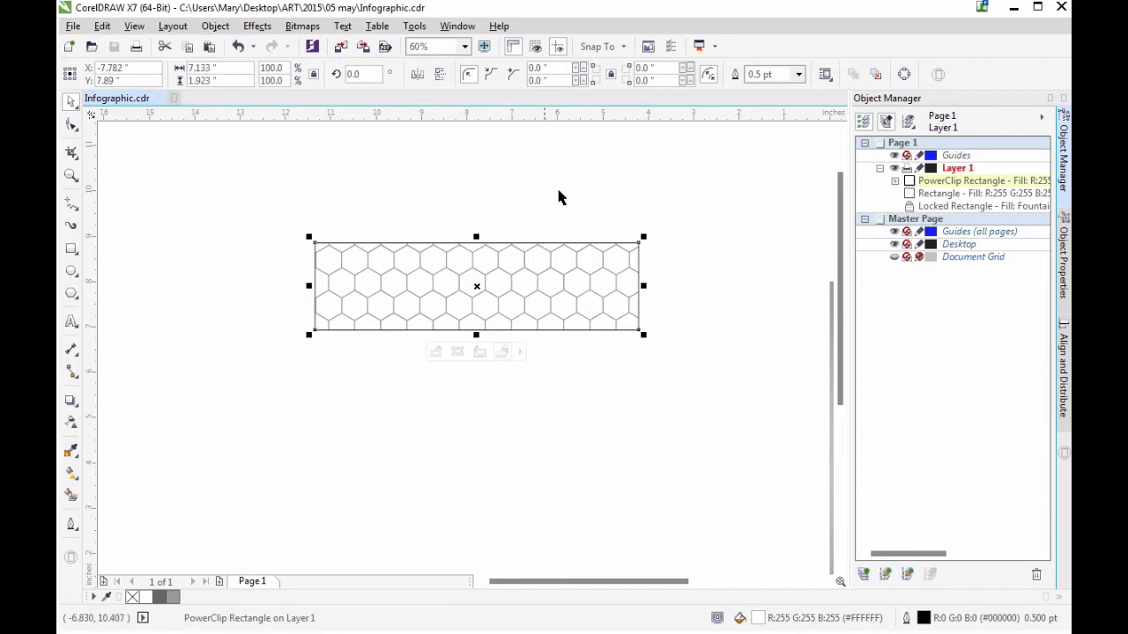
# Remove the outline from the clipped honeycomb rectangle
pyautogui.click(71, 523)
pyautogui.click(157, 517)
pyautogui.click(756, 164)
# Bring the clipped honeycomb over to the page and align it with the white banner rectangle at the right and bottom edges
pyautogui.moveTo(524, 300); pyautogui.dragTo(693, 304)
pyautogui.moveTo(520, 583); pyautogui.dragTo(606, 583)
pyautogui.keyDown('shift'); pyautogui.click(487, 360); pyautogui.keyUp('shift')
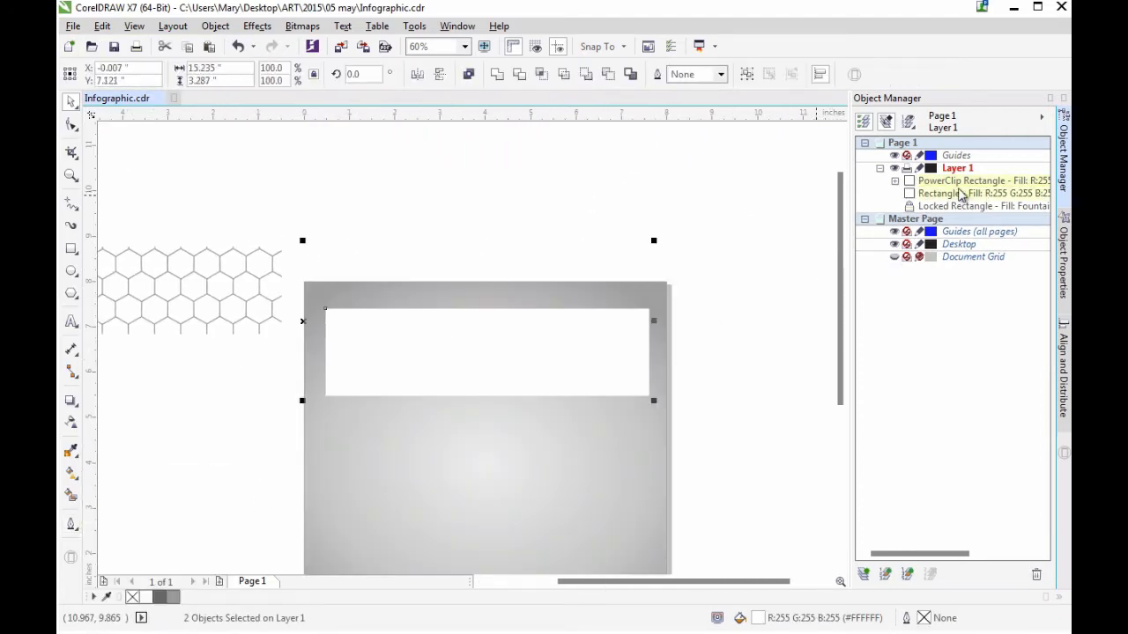
pyautogui.click(1063, 374)
pyautogui.click(919, 134)
pyautogui.click(919, 157)
pyautogui.click(765, 300)
pyautogui.moveTo(839, 320); pyautogui.dragTo(839, 370)
# Place dark grey (#616161) dots about 0.072 inches across on neighbouring corners of the honeycomb
pyautogui.click(71, 174)
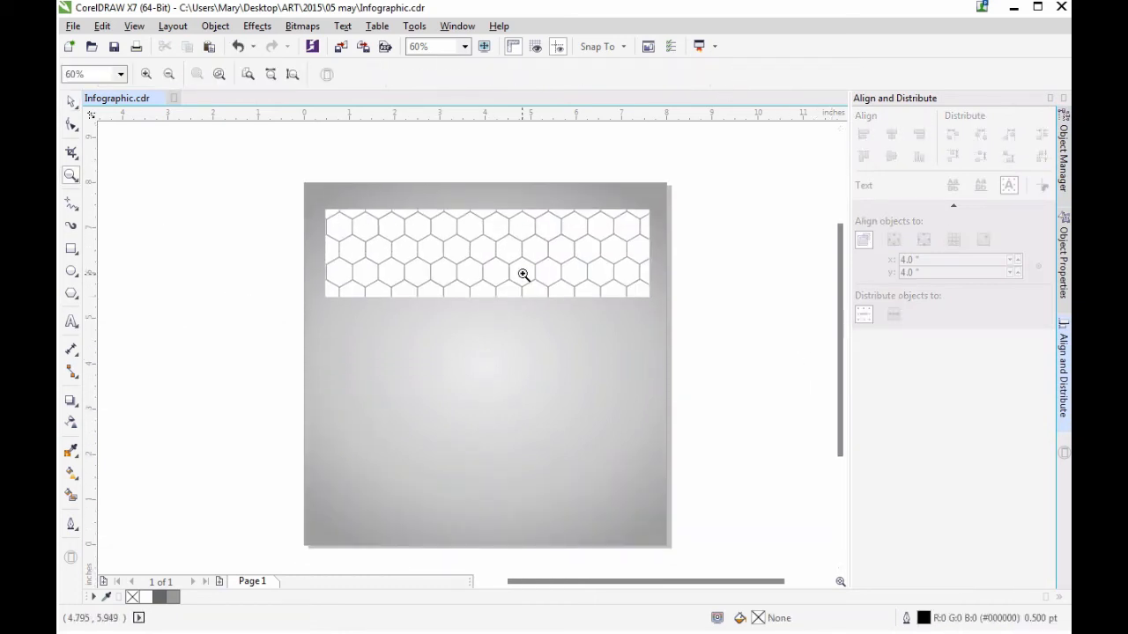
pyautogui.click(522, 270)
pyautogui.click(76, 180)
pyautogui.click(115, 191)
pyautogui.moveTo(320, 413)
pyautogui.mouseDown()
pyautogui.moveTo(415, 379)
pyautogui.moveTo(373, 297)
pyautogui.mouseUp()
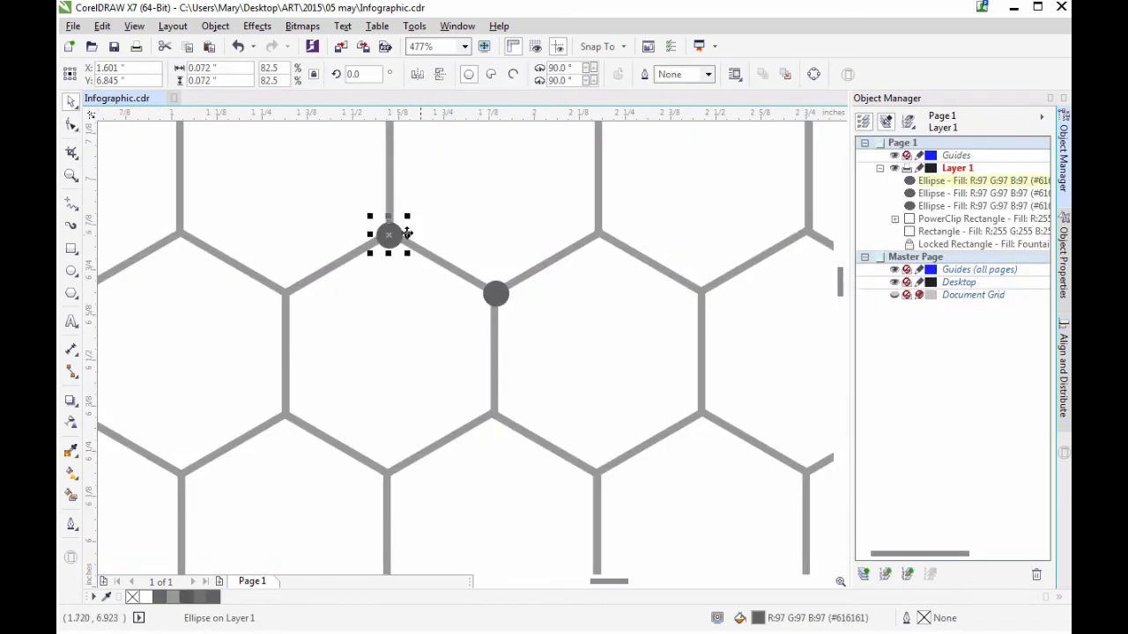
pyautogui.moveTo(407, 233); pyautogui.dragTo(617, 233)
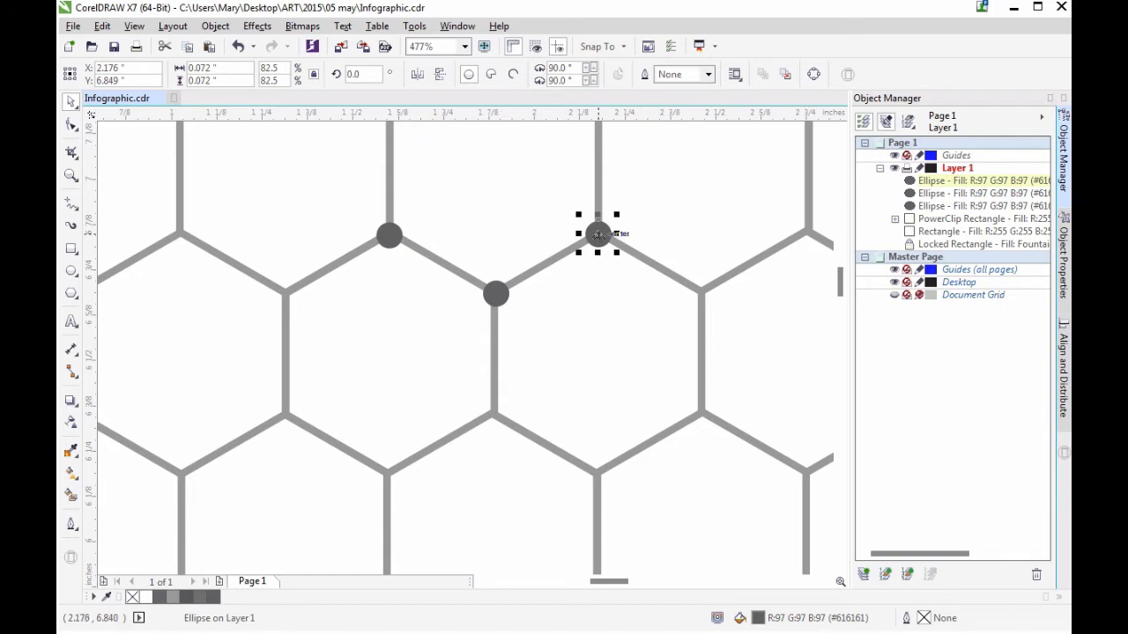
# Duplicate the dot repeatedly and place the copies on further hexagon corners along the upper and lower zigzag rows
pyautogui.hotkey('ctrl', 'd')
pyautogui.moveTo(700, 175); pyautogui.dragTo(702, 291)
pyautogui.hotkey('ctrl', 'd')
pyautogui.moveTo(805, 346); pyautogui.dragTo(493, 414)
pyautogui.hotkey('ctrl', 'd')
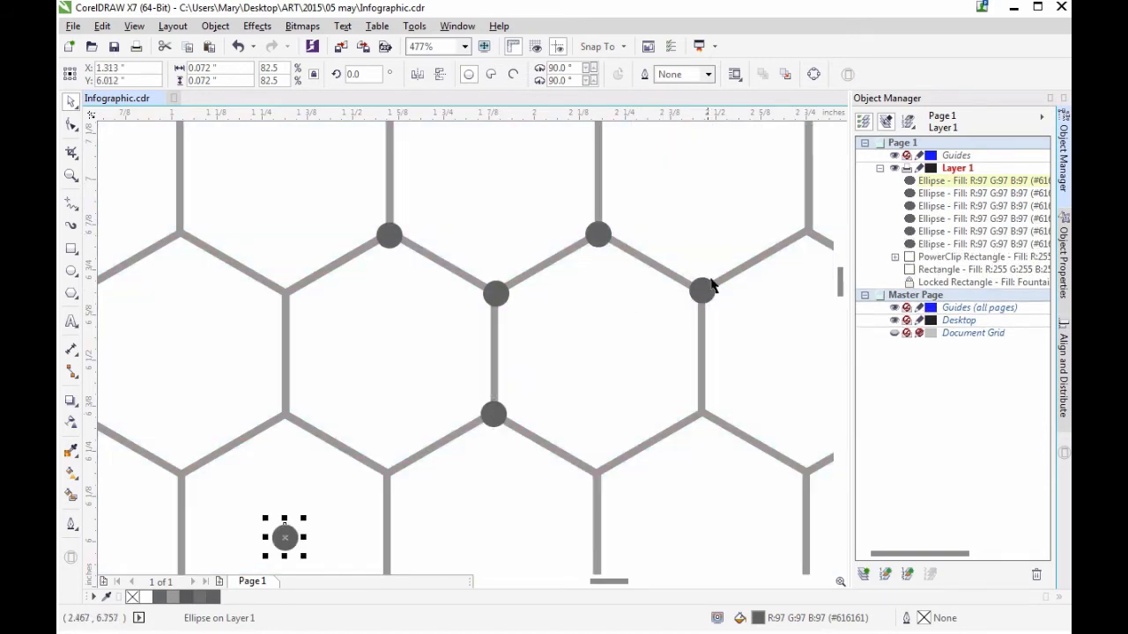
pyautogui.moveTo(284, 537); pyautogui.dragTo(284, 416)
pyautogui.hotkey('ctrl', 'd')
# Select the three dots on the lower row of hexagon corners and group them
pyautogui.click(937, 192)
pyautogui.click(937, 182)
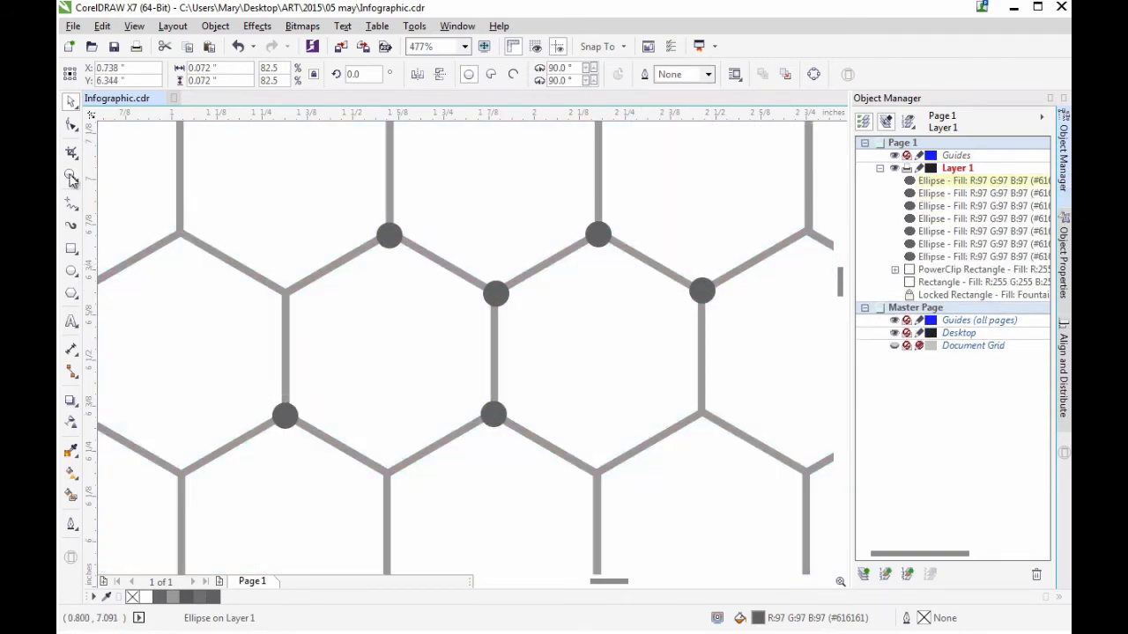
pyautogui.click(72, 175)
pyautogui.rightClick(591, 176)
pyautogui.click(71, 102)
pyautogui.click(271, 382)
pyautogui.click(480, 382)
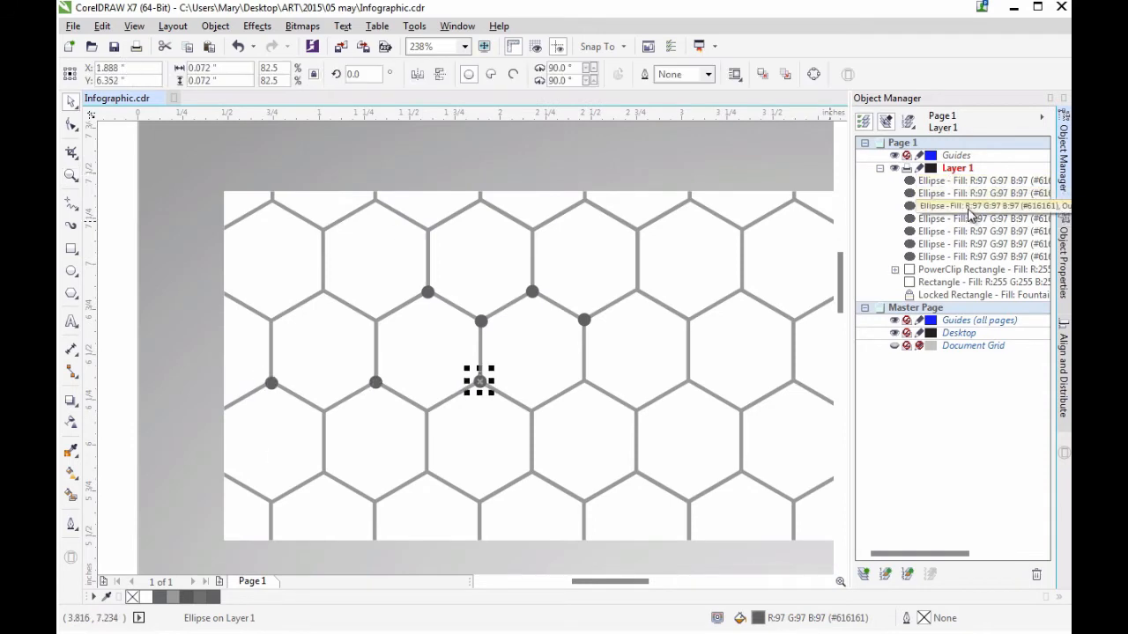
pyautogui.keyDown('shift'); pyautogui.click(375, 381); pyautogui.keyUp('shift')
pyautogui.hotkey('ctrl', 'g')
# Group the four dots along the upper zigzag row of hexagon corners
pyautogui.click(584, 320)
pyautogui.keyDown('shift'); pyautogui.click(532, 292); pyautogui.keyUp('shift')
pyautogui.keyDown('shift'); pyautogui.click(481, 322); pyautogui.keyUp('shift')
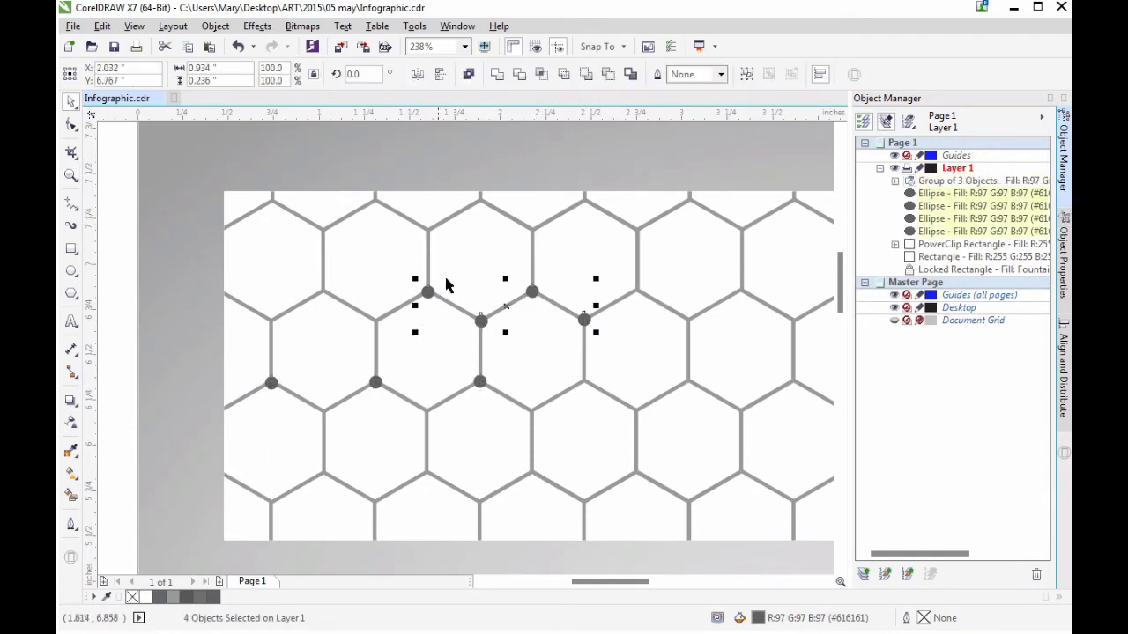
pyautogui.keyDown('shift'); pyautogui.click(428, 293); pyautogui.keyUp('shift')
pyautogui.hotkey('ctrl', 'g')
# Duplicate the four-dot group onto the next corners to the right, align both groups at the bottom, and group them
pyautogui.hotkey('ctrl', 'd')
pyautogui.moveTo(663, 315); pyautogui.dragTo(690, 322)
pyautogui.keyDown('ctrl'); pyautogui.click(982, 206); pyautogui.keyUp('ctrl')
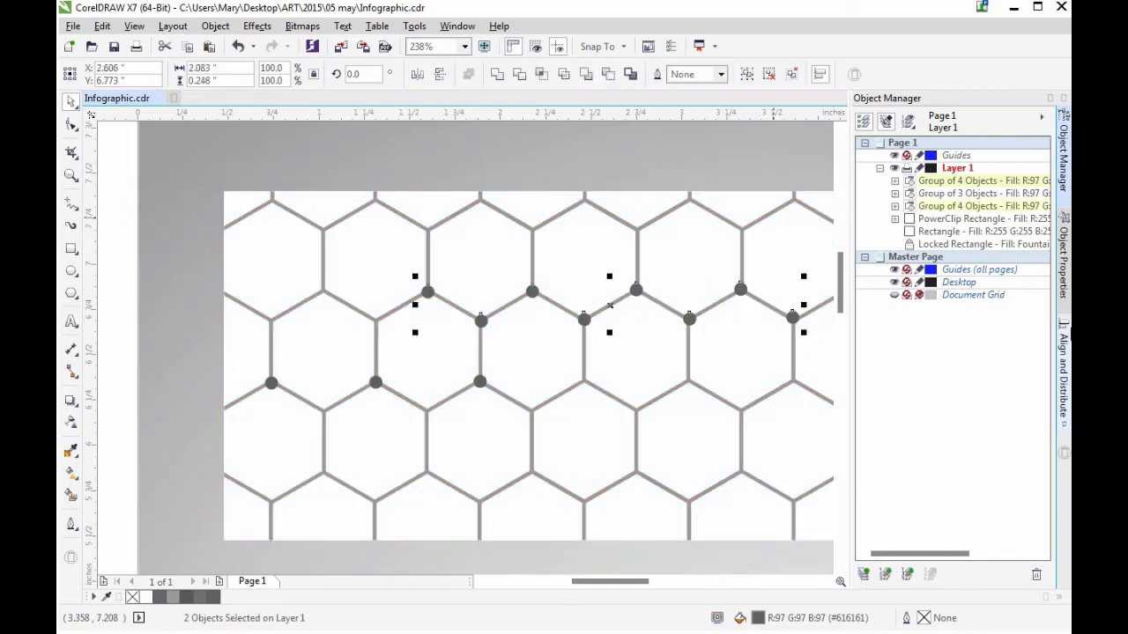
pyautogui.click(1063, 375)
pyautogui.click(918, 157)
pyautogui.hotkey('ctrl', 'g')
# Extend the lower dot row to the right, align its groups at the bottom, and group it with the upper row
pyautogui.click(782, 168)
pyautogui.moveTo(480, 381); pyautogui.dragTo(569, 350)
pyautogui.moveTo(793, 379); pyautogui.dragTo(792, 381)
pyautogui.keyDown('shift'); pyautogui.click(481, 382); pyautogui.keyUp('shift')
pyautogui.click(919, 158)
pyautogui.hotkey('ctrl', 'g')
pyautogui.keyDown('shift'); pyautogui.click(792, 319); pyautogui.keyUp('shift')
pyautogui.hotkey('ctrl', 'g')
pyautogui.click(764, 145)
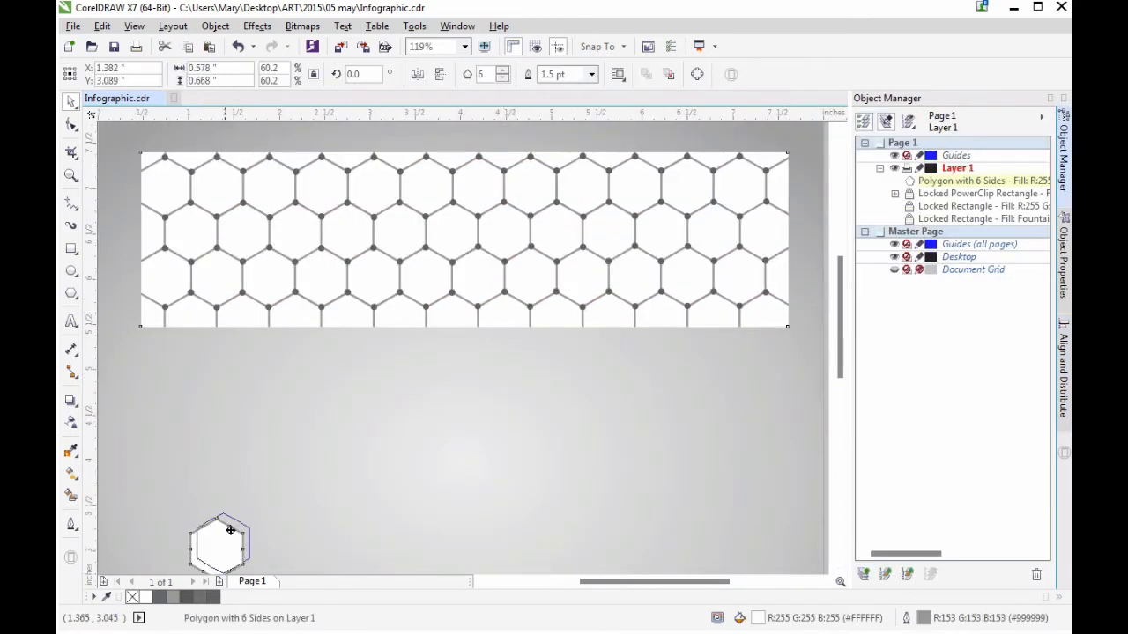
# Move the white hexagon onto the grey area below the banner and remove its outline
pyautogui.moveTo(230, 529); pyautogui.dragTo(349, 378)
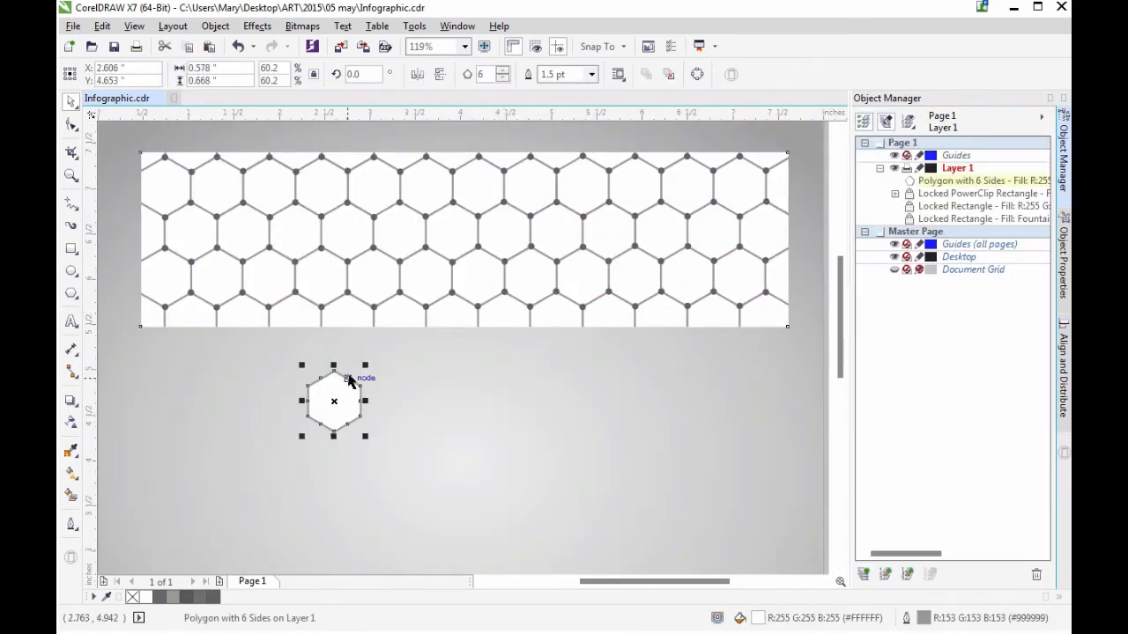
pyautogui.click(71, 524)
pyautogui.click(132, 518)
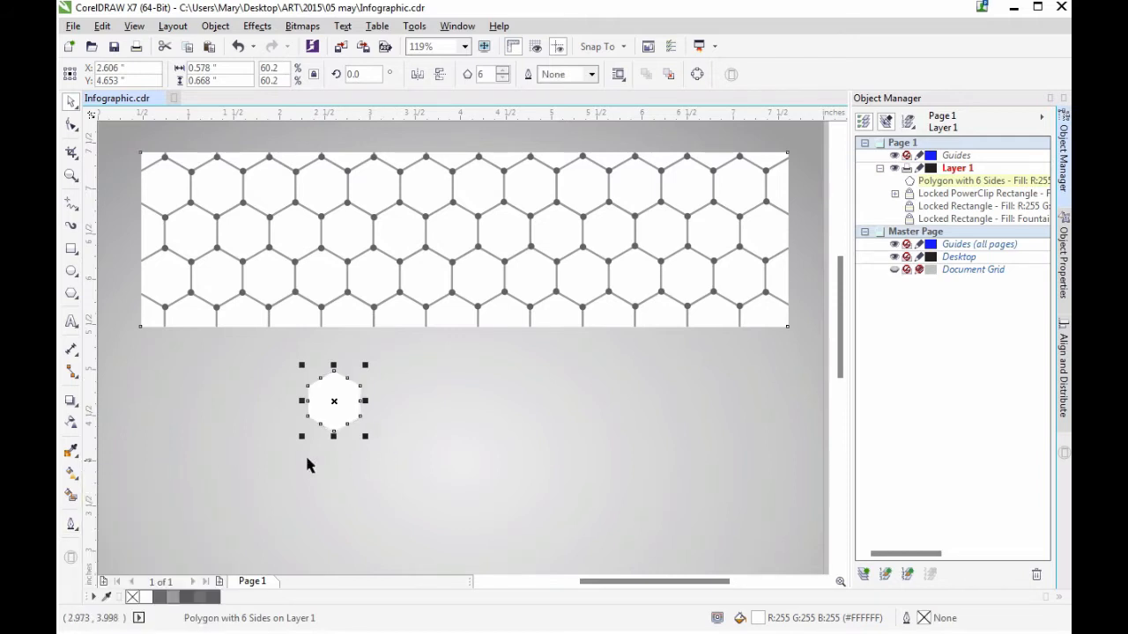
# Give the white hexagon a short dark grey drop shadow towards its lower left, with the shadow opacity at 30
pyautogui.click(72, 402)
pyautogui.moveTo(339, 419); pyautogui.dragTo(319, 435)
pyautogui.click(660, 74)
pyautogui.click(678, 91)
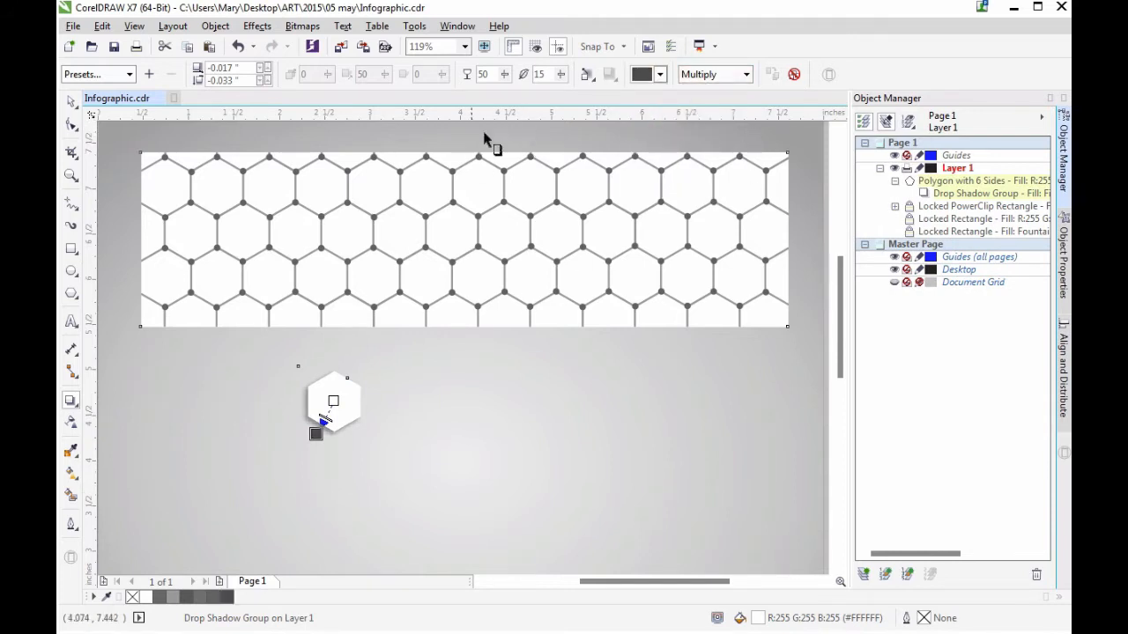
pyautogui.click(504, 76)
pyautogui.moveTo(514, 97); pyautogui.dragTo(483, 93)
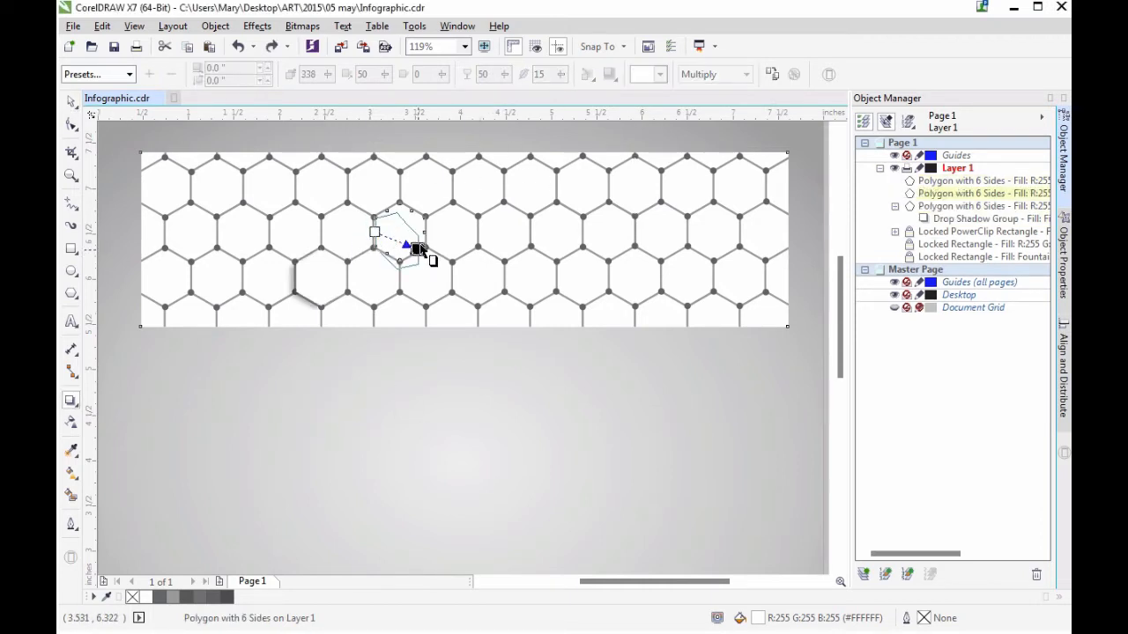
# Try a separate drop shadow on the middle hexagon copy and copying shadow settings between the two hexagons
pyautogui.moveTo(418, 249); pyautogui.dragTo(370, 245)
pyautogui.hotkey('ctrl', 'z')
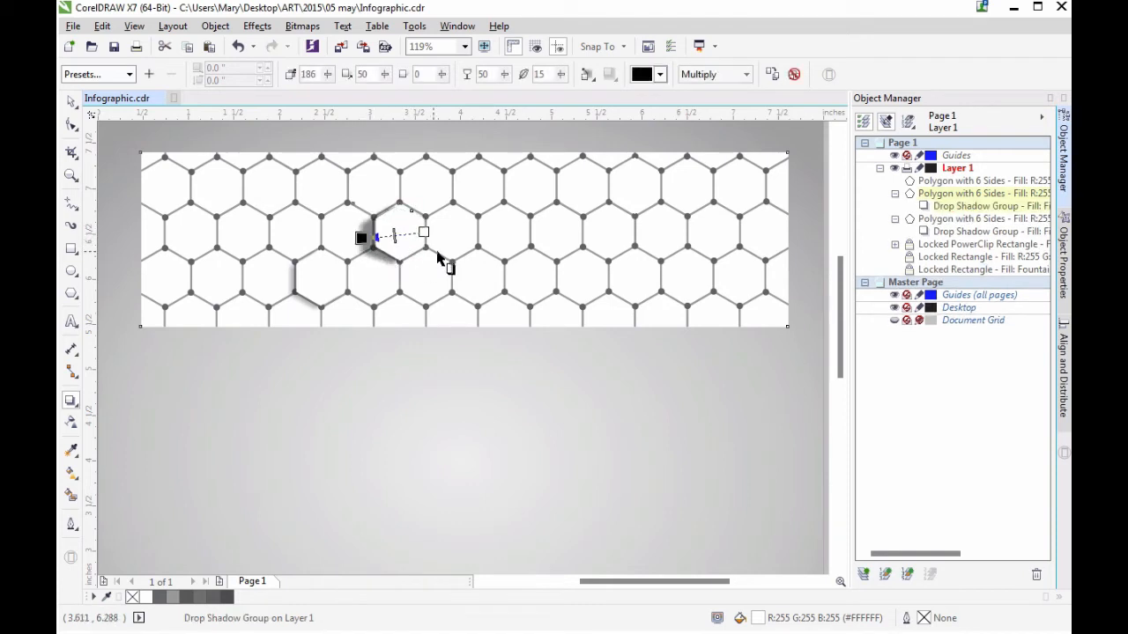
pyautogui.click(297, 310)
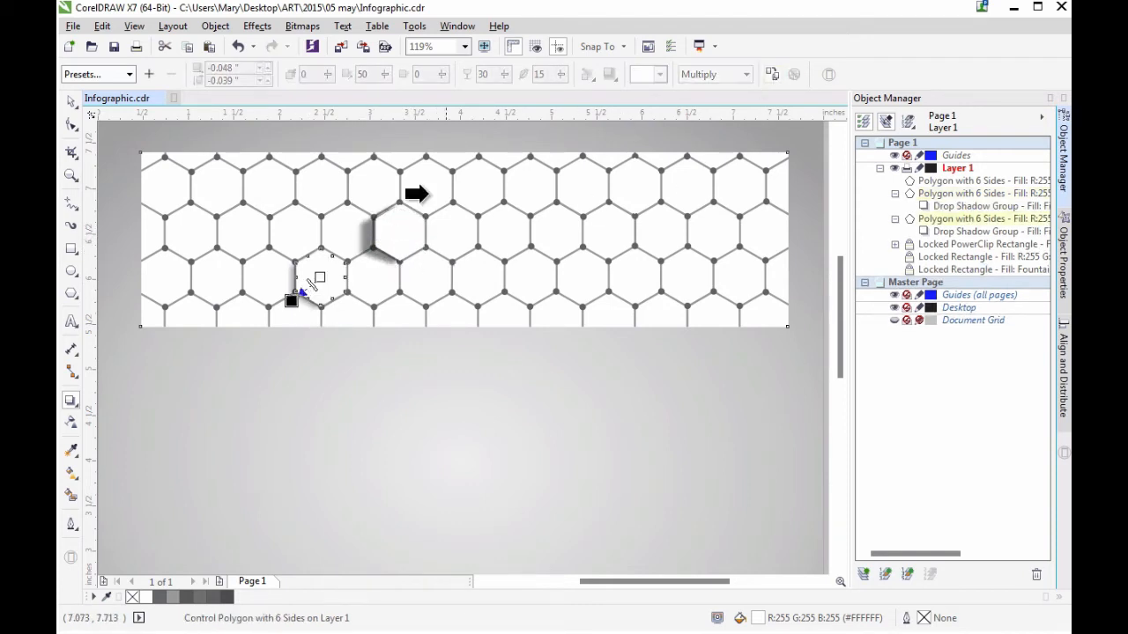
pyautogui.click(365, 239)
pyautogui.hotkey('ctrl', 'z')
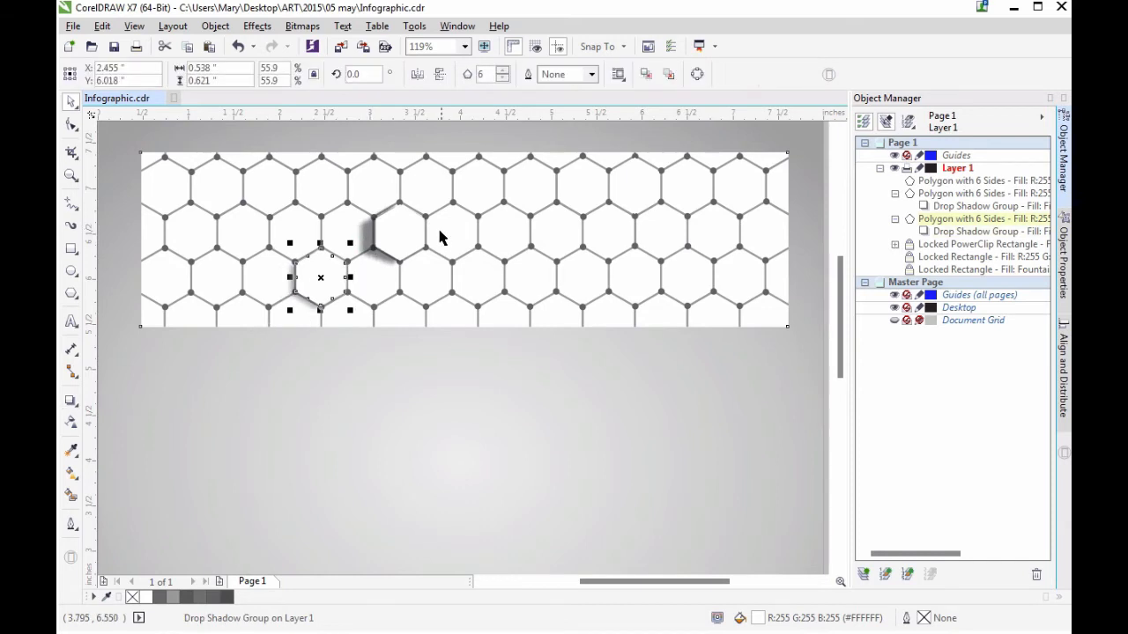
# Duplicate the shadowed hexagon and place the copies over further cells of the honeycomb pattern
pyautogui.moveTo(508, 308); pyautogui.dragTo(419, 324)
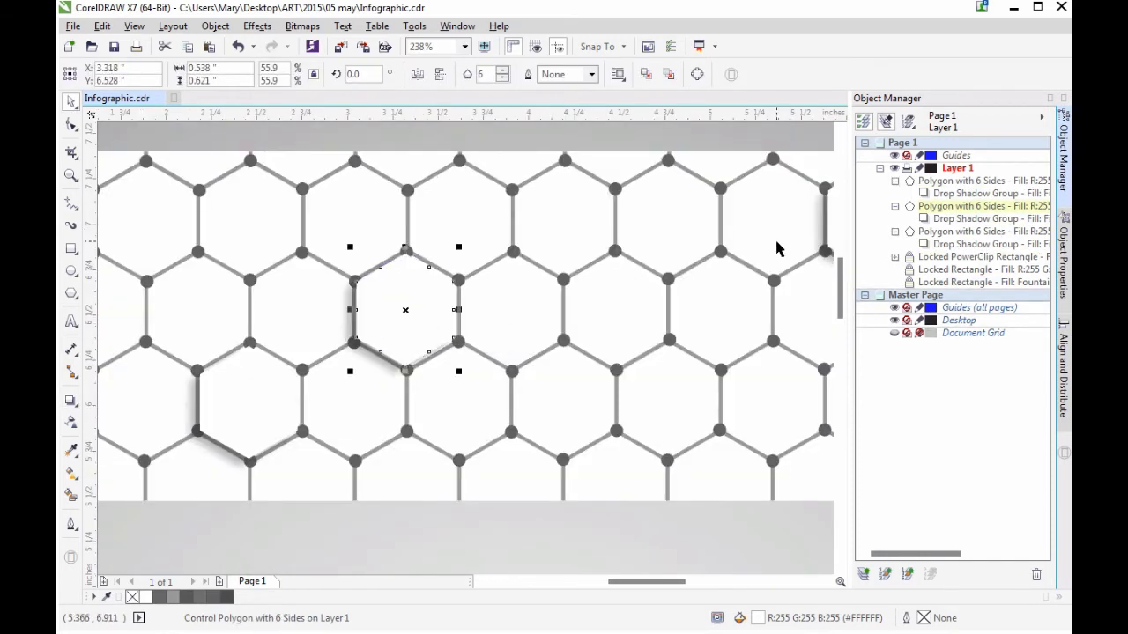
pyautogui.click(573, 466)
pyautogui.moveTo(635, 584); pyautogui.dragTo(603, 584)
pyautogui.click(683, 333)
pyautogui.hotkey('ctrl', 'd')
pyautogui.moveTo(744, 293); pyautogui.dragTo(262, 277)
# Set the drop shadow's offset to -0.048 inches and place the shadowed hexagons inside the honeycomb's PowerClip rectangle
pyautogui.click(520, 396)
pyautogui.click(71, 401)
pyautogui.click(353, 222)
pyautogui.write('-0.048')
pyautogui.press('Return')
pyautogui.click(520, 401)
pyautogui.click(321, 207)
pyautogui.click(521, 363)
pyautogui.click(517, 396)
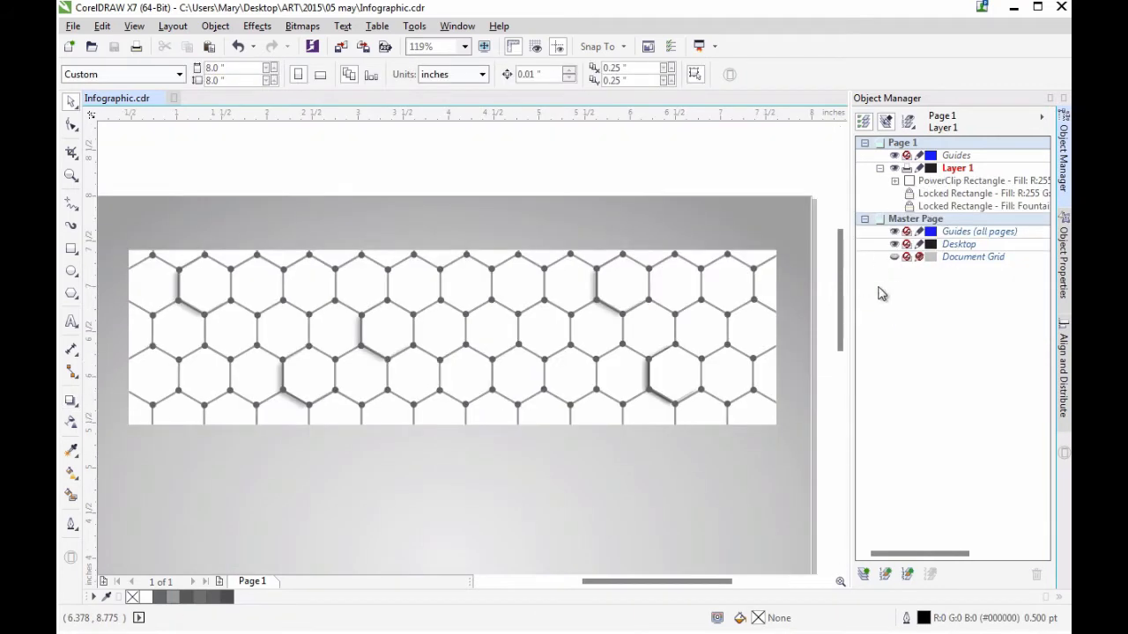
# Try a uniform transparency on the clipped honeycomb rectangle
pyautogui.click(969, 180)
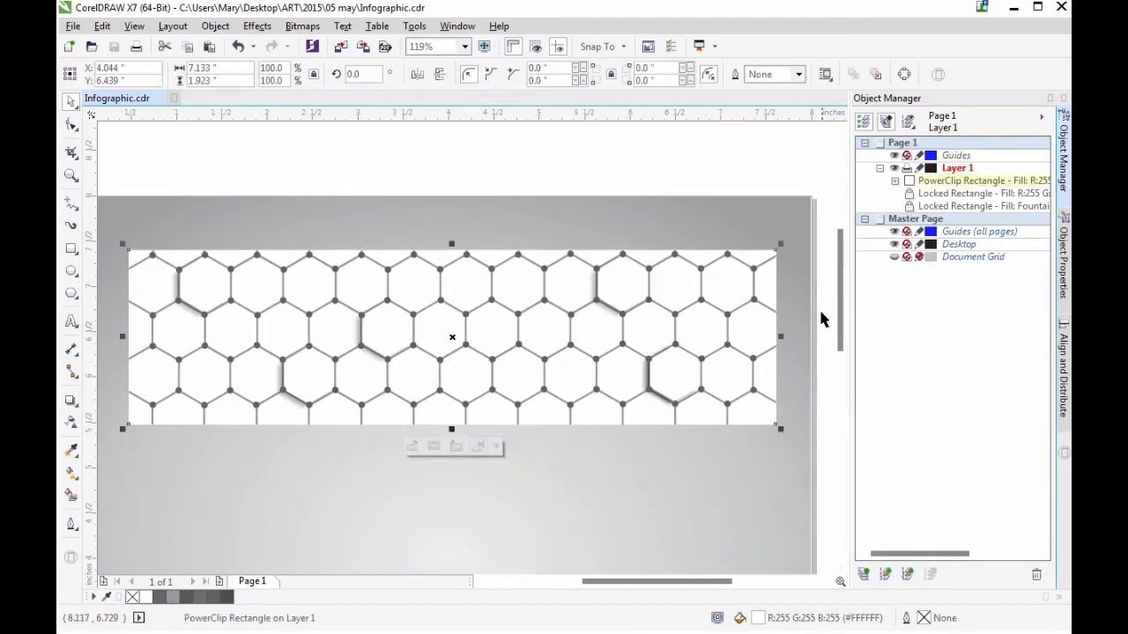
pyautogui.click(1063, 263)
pyautogui.click(886, 187)
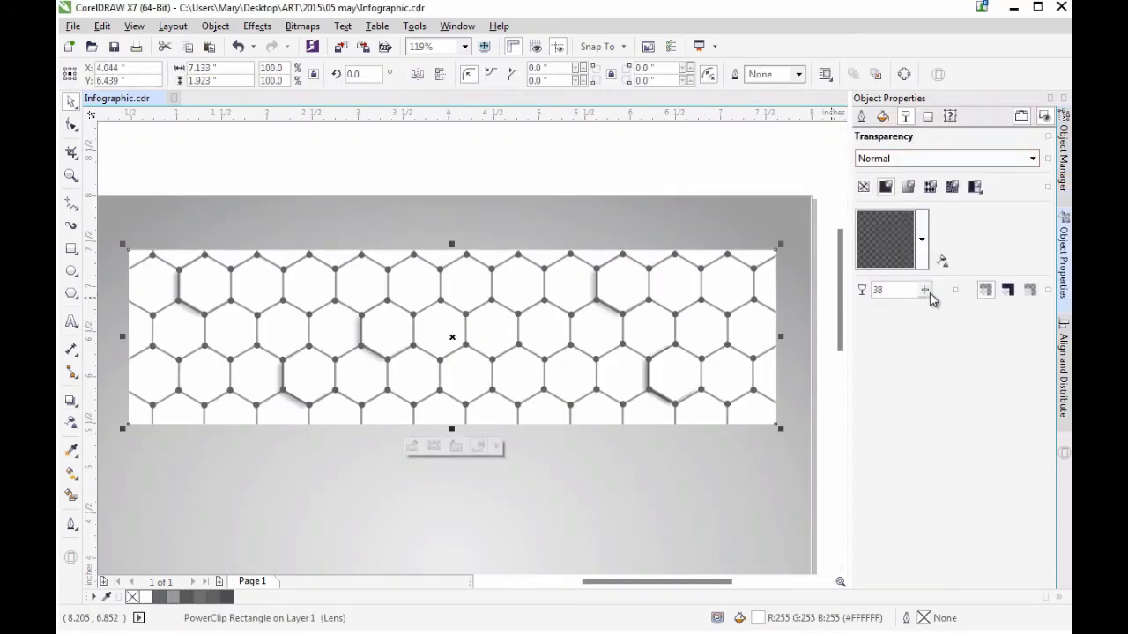
# Unlock the plain white banner rectangle and lock the clipped honeycomb rectangle
pyautogui.click(1062, 154)
pyautogui.rightClick(898, 193)
pyautogui.click(936, 224)
pyautogui.rightClick(964, 181)
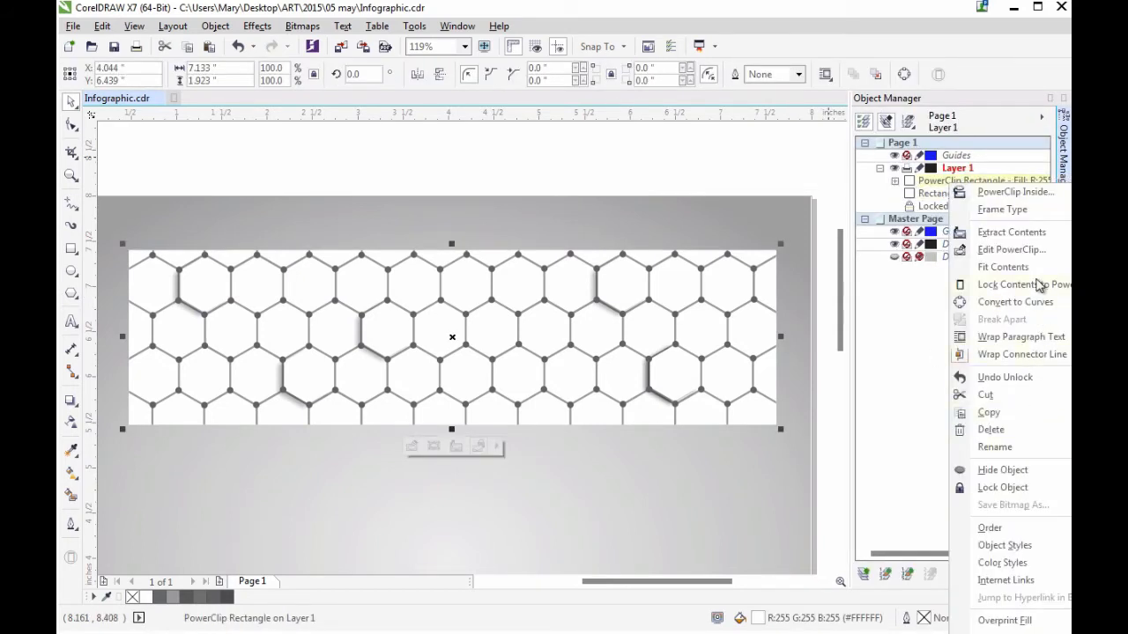
pyautogui.click(1003, 487)
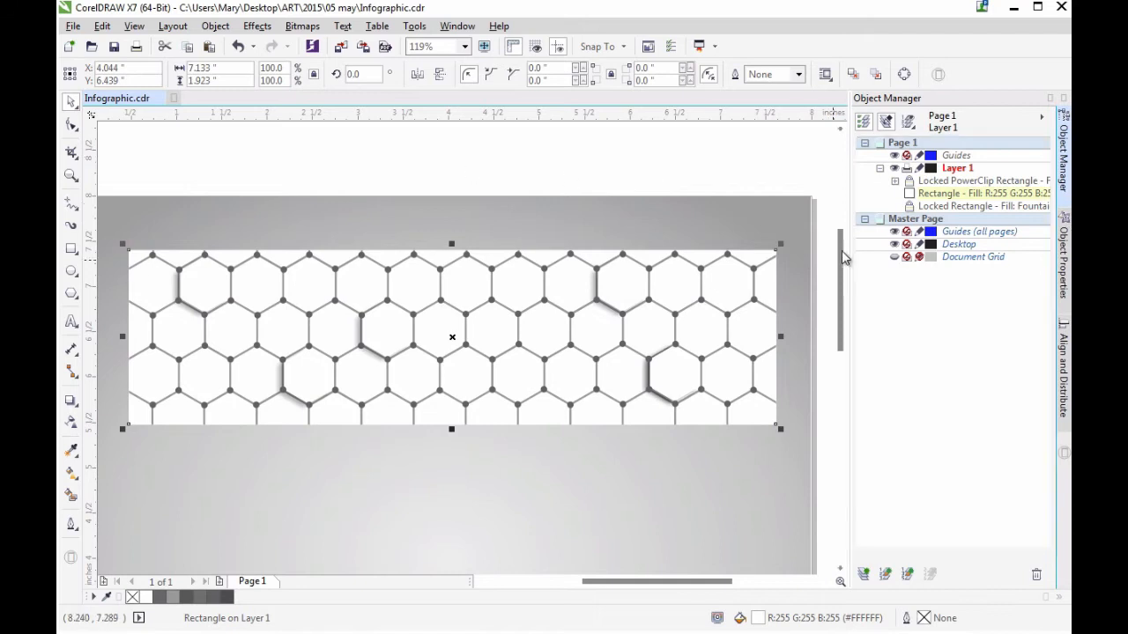
# Draw a rectangle about 3.86 by 2.48 inches over the banner's left half and below it, without an outline
pyautogui.moveTo(842, 256); pyautogui.dragTo(842, 274)
pyautogui.moveTo(651, 582); pyautogui.dragTo(644, 582)
pyautogui.click(458, 493)
pyautogui.click(72, 248)
pyautogui.moveTo(169, 194); pyautogui.dragTo(520, 420)
pyautogui.click(72, 524)
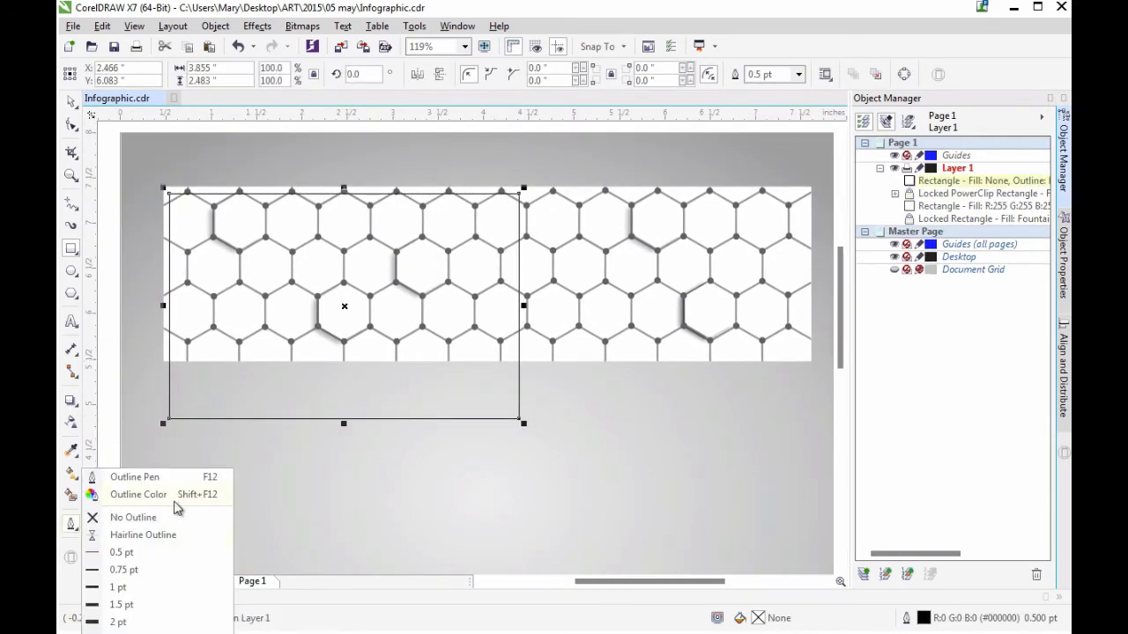
pyautogui.click(148, 517)
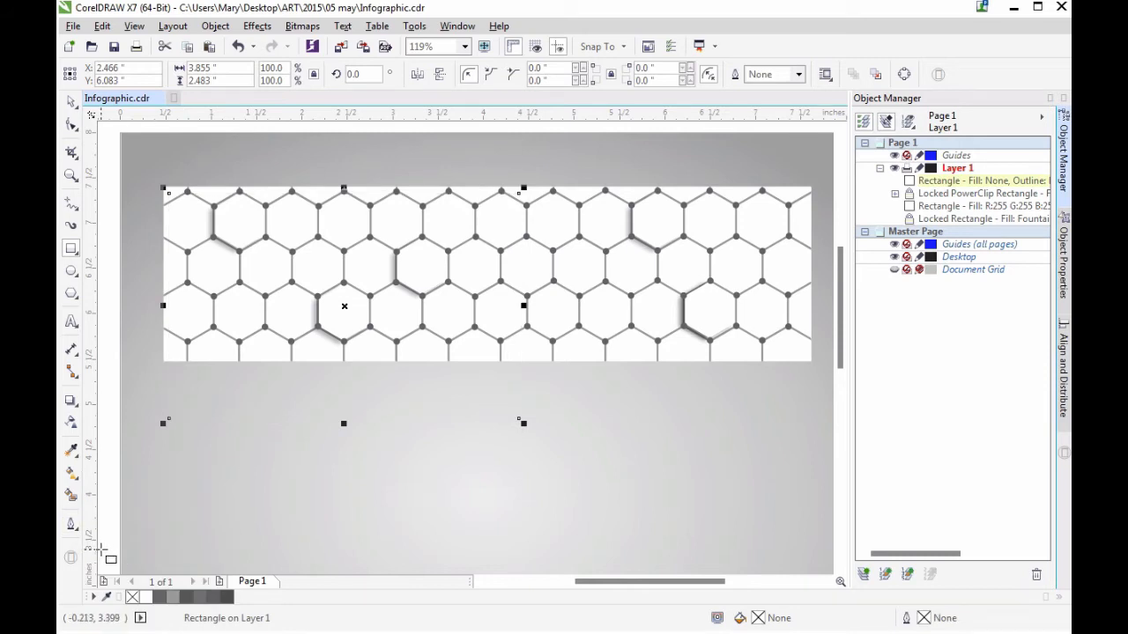
# Fill the new rectangle with an elliptical fountain fill fading from a black centre to fully transparent edges
pyautogui.click(1062, 238)
pyautogui.click(882, 115)
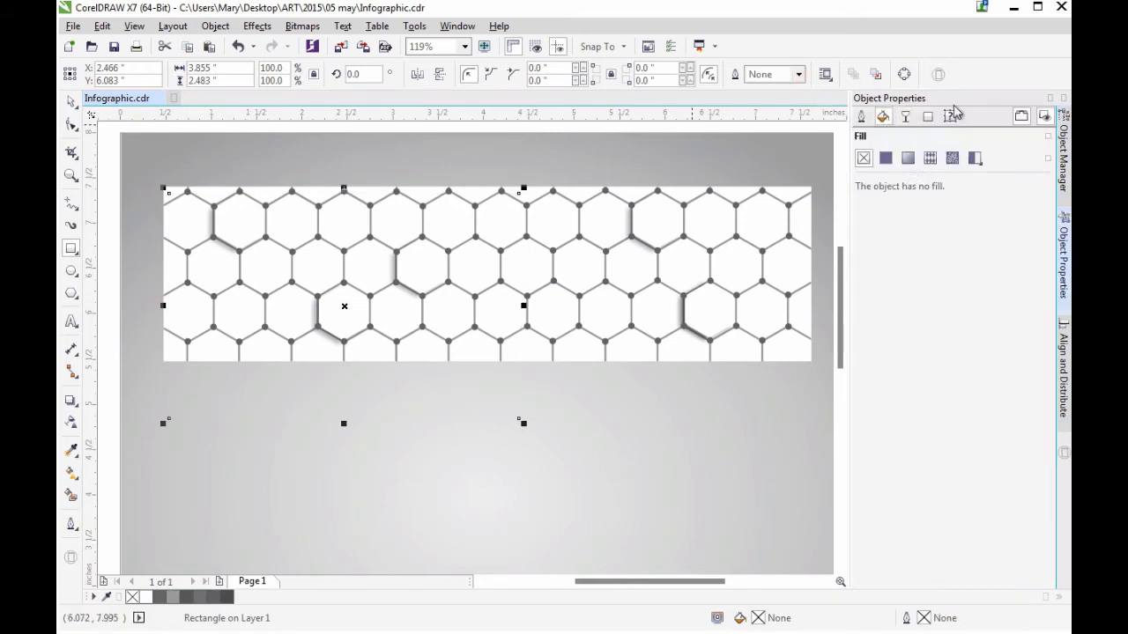
pyautogui.click(907, 158)
pyautogui.click(967, 255)
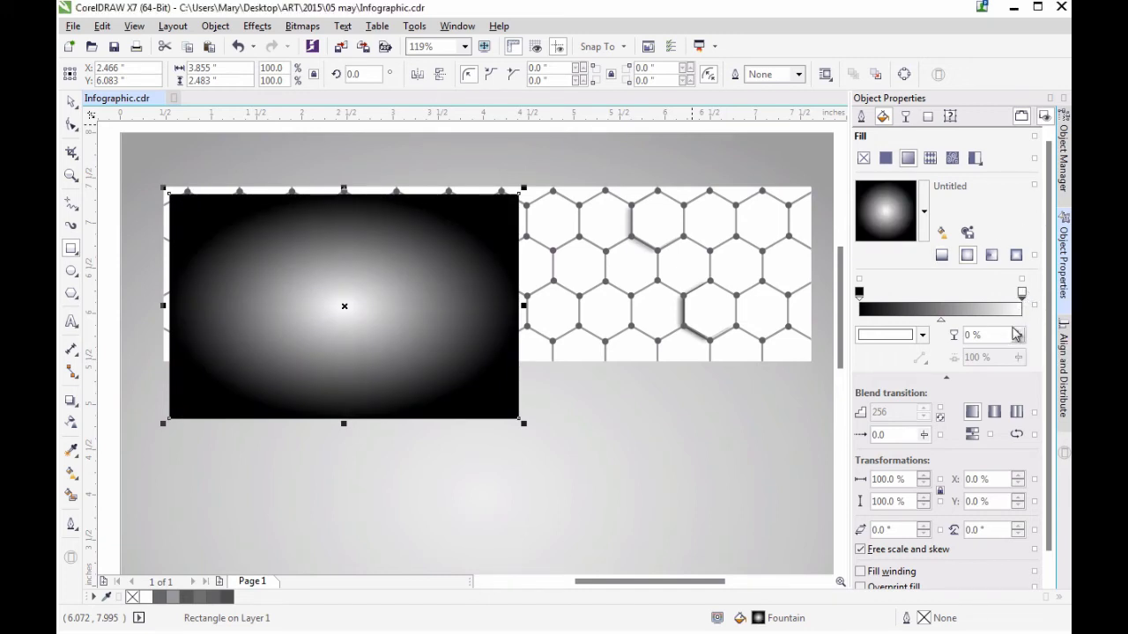
pyautogui.click(1017, 434)
# Give the gradient rectangle a 50% uniform transparency with the Multiply merge mode
pyautogui.click(905, 116)
pyautogui.click(934, 158)
pyautogui.click(921, 238)
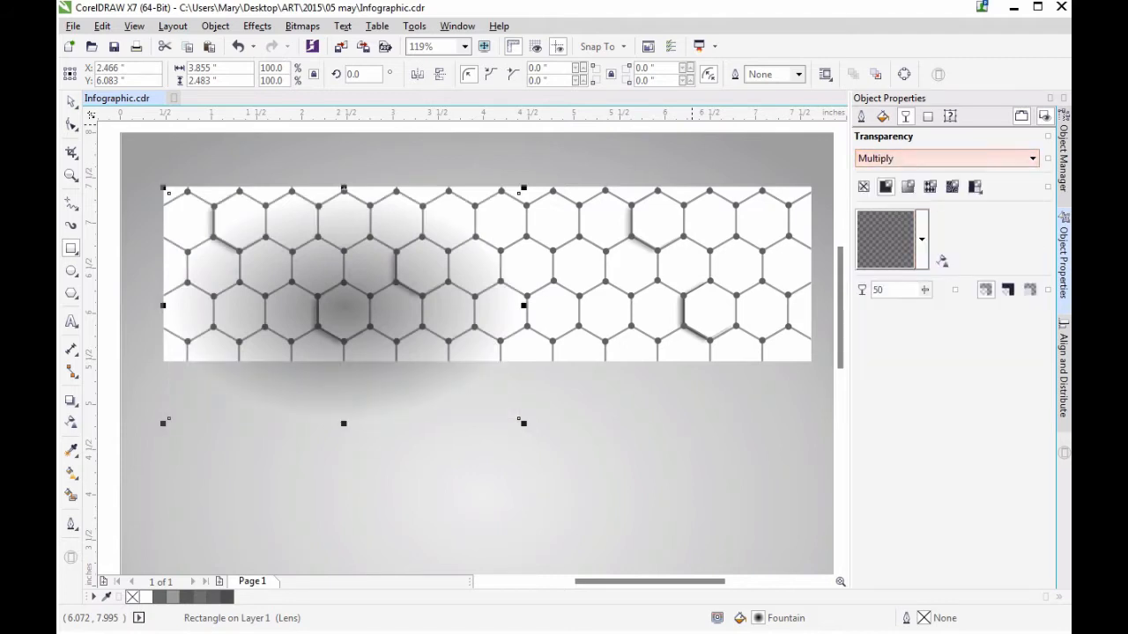
# Reshape the elliptical gradient with the Interactive Fill tool into a wide, flat ellipse about 46% high
pyautogui.click(883, 115)
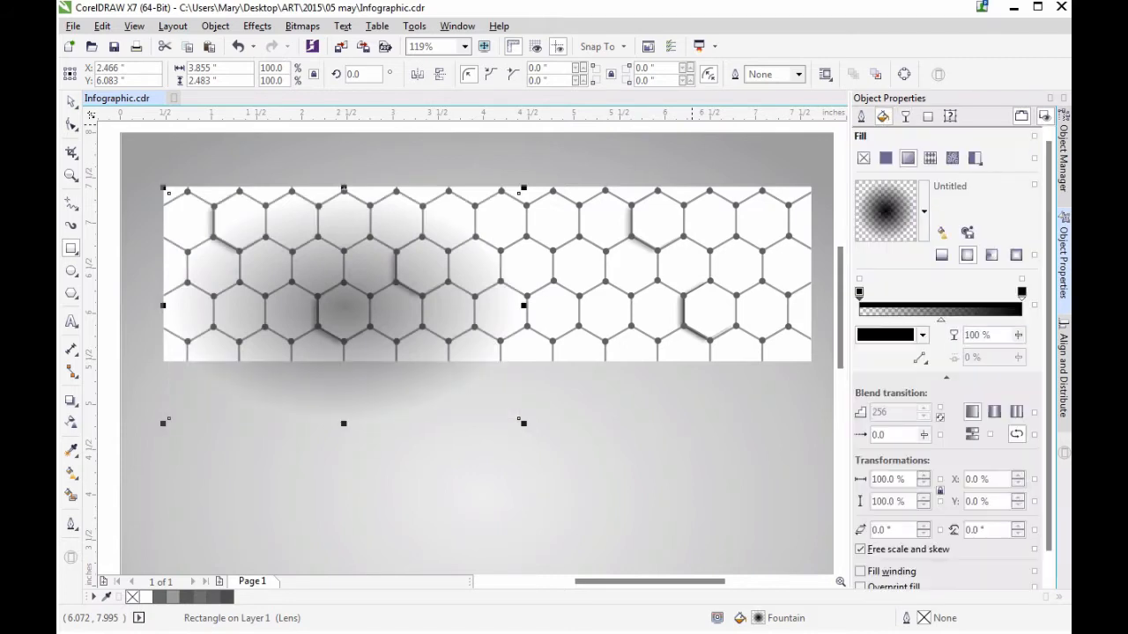
pyautogui.click(70, 474)
pyautogui.moveTo(343, 193); pyautogui.dragTo(335, 231)
pyautogui.moveTo(519, 306); pyautogui.dragTo(570, 307)
pyautogui.moveTo(457, 306); pyautogui.dragTo(477, 309)
pyautogui.moveTo(570, 307); pyautogui.dragTo(519, 306)
pyautogui.moveTo(337, 247); pyautogui.dragTo(338, 256)
pyautogui.click(342, 307)
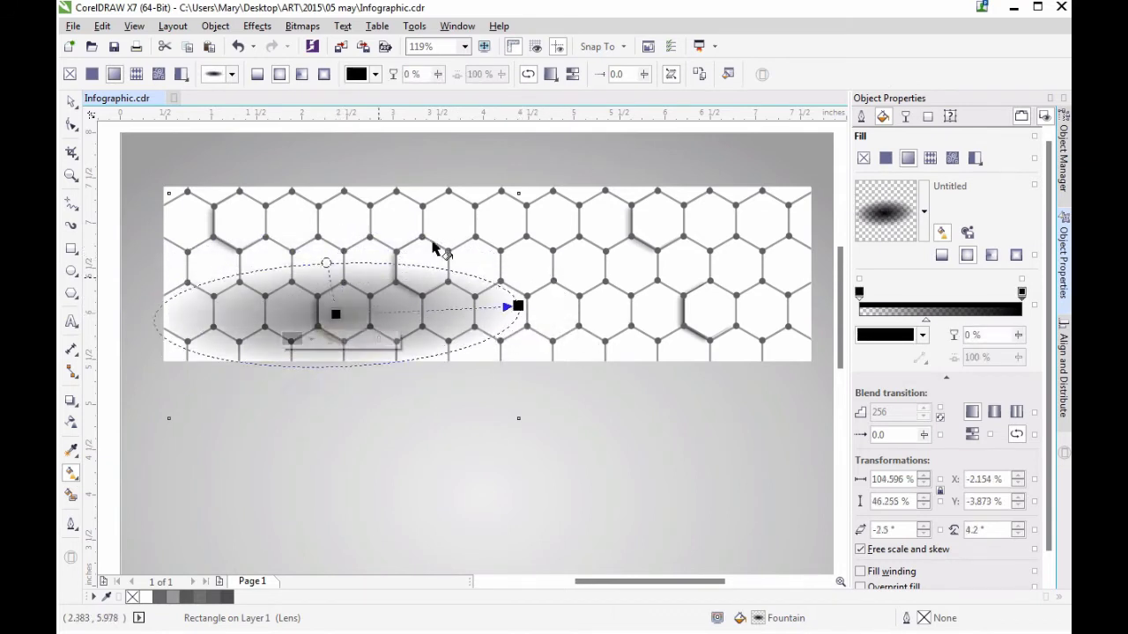
# Move the gradient rectangle down over the banner's bottom edge and reduce its height to about 1.92 inches
pyautogui.press('space')
pyautogui.moveTo(415, 316); pyautogui.dragTo(442, 363)
pyautogui.moveTo(335, 458); pyautogui.dragTo(340, 406)
pyautogui.moveTo(386, 317); pyautogui.dragTo(390, 355)
pyautogui.press('space')
# Adjust the gradient ellipse's height and test a different width and midpoint for its fade
pyautogui.moveTo(335, 315); pyautogui.dragTo(340, 300)
pyautogui.moveTo(514, 354); pyautogui.dragTo(500, 354)
pyautogui.hotkey('ctrl', 'z')
pyautogui.moveTo(340, 301); pyautogui.dragTo(340, 309)
pyautogui.click(1020, 294)
pyautogui.moveTo(946, 320); pyautogui.dragTo(920, 321)
pyautogui.hotkey('ctrl', 'z')
# Nudge the gradient rectangle up and refine its fade, setting the ellipse's height and a midpoint of about 39%
pyautogui.click(71, 101)
pyautogui.moveTo(424, 363); pyautogui.dragTo(420, 350)
pyautogui.moveTo(920, 321); pyautogui.dragTo(934, 321)
pyautogui.click(72, 473)
pyautogui.moveTo(429, 342); pyautogui.dragTo(418, 341)
pyautogui.moveTo(336, 297)
pyautogui.mouseDown()
pyautogui.moveTo(336, 285)
pyautogui.moveTo(338, 302)
pyautogui.mouseUp()
pyautogui.moveTo(435, 342); pyautogui.dragTo(444, 341)
pyautogui.click(905, 116)
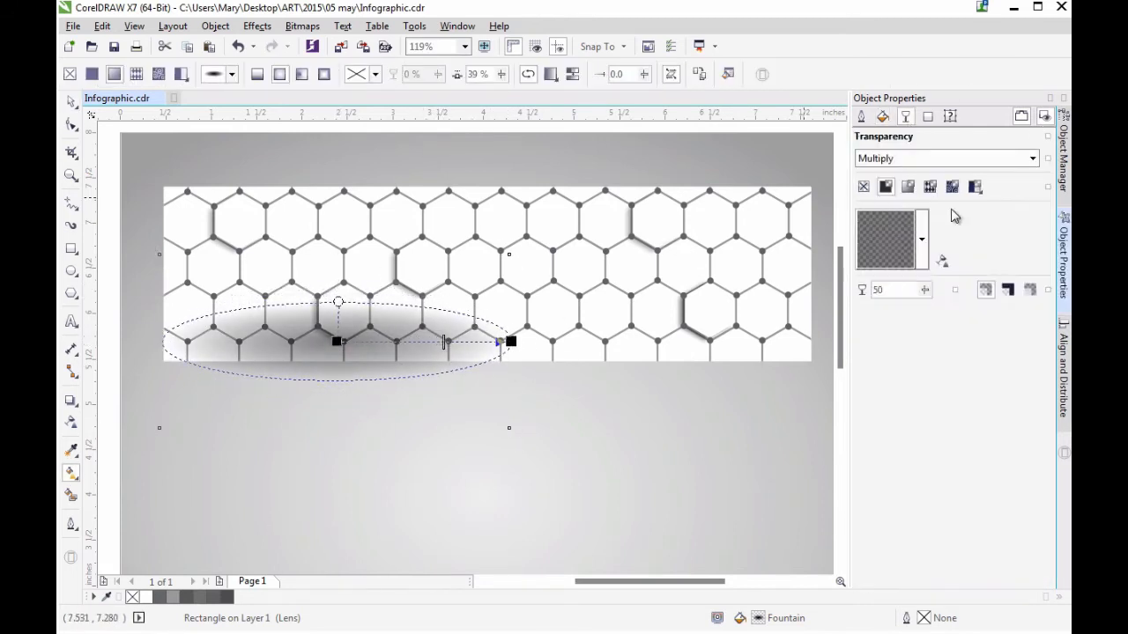
# Save the document and move the gradient rectangle beneath the white banner rectangle in the stacking order
pyautogui.click(73, 27)
pyautogui.click(97, 148)
pyautogui.click(71, 101)
pyautogui.click(1063, 157)
pyautogui.moveTo(948, 181); pyautogui.dragTo(947, 216)
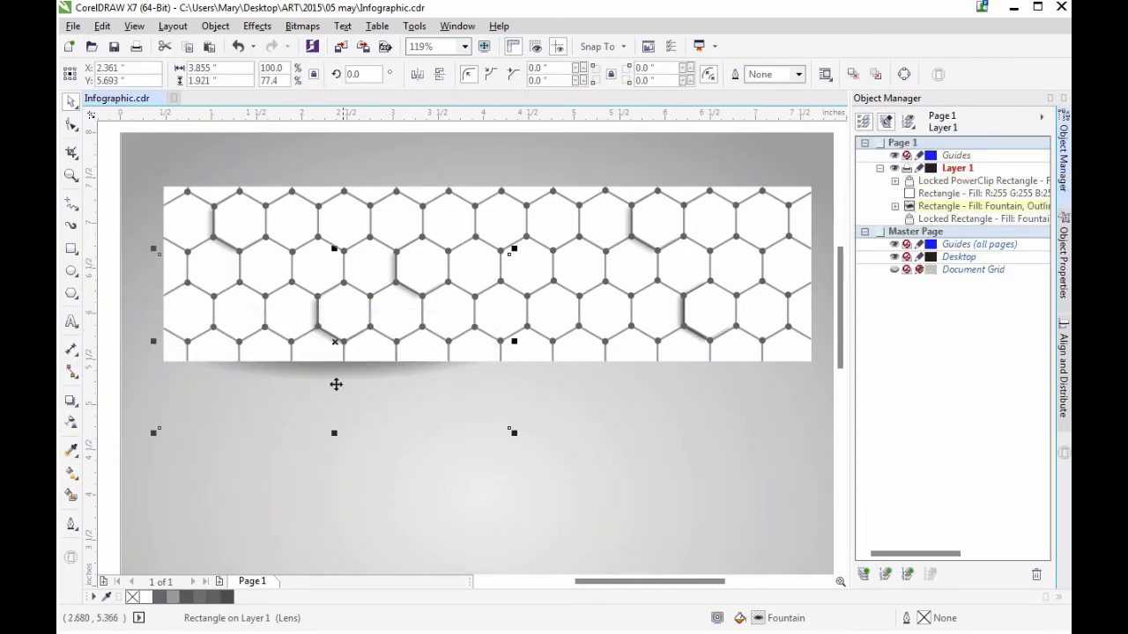
# Duplicate the gradient shadow rectangle under the banner's right half and align the bottom edges of both shadow rectangles
pyautogui.moveTo(350, 378); pyautogui.dragTo(417, 370)
pyautogui.hotkey('ctrl', 'd')
pyautogui.moveTo(367, 319); pyautogui.dragTo(622, 351)
pyautogui.keyDown('shift'); pyautogui.click(414, 367); pyautogui.keyUp('shift')
pyautogui.click(1064, 374)
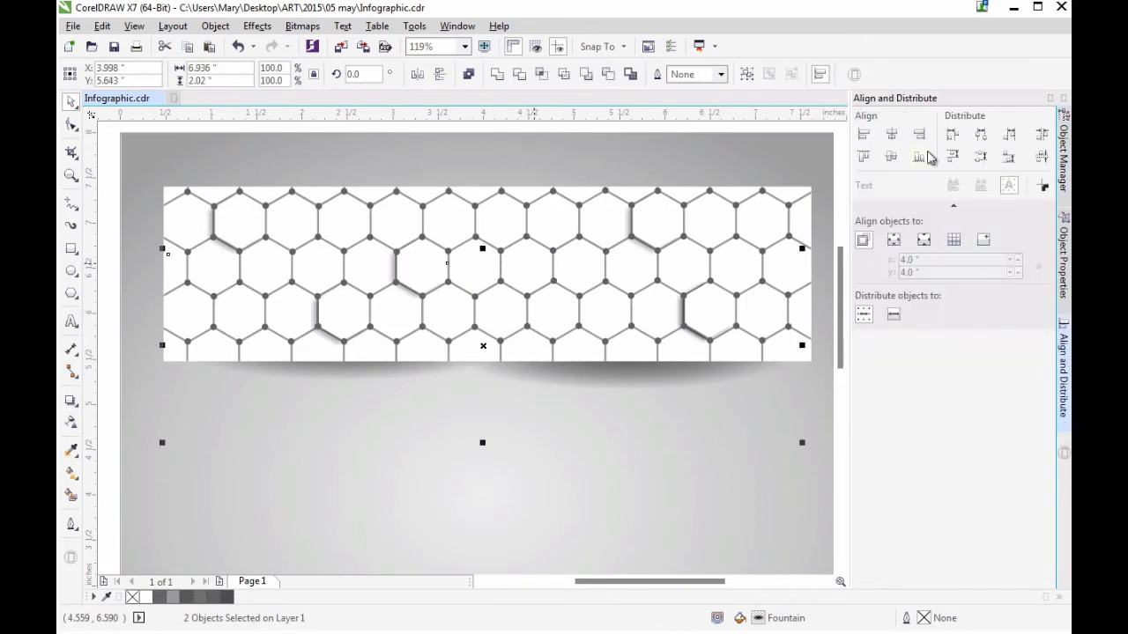
pyautogui.click(921, 156)
pyautogui.press('Escape')
# Add matching shadows along the banner's upper edge and group all four shadow objects beneath the white rectangle
pyautogui.click(631, 579)
pyautogui.click(684, 372)
pyautogui.click(614, 453)
pyautogui.click(1063, 158)
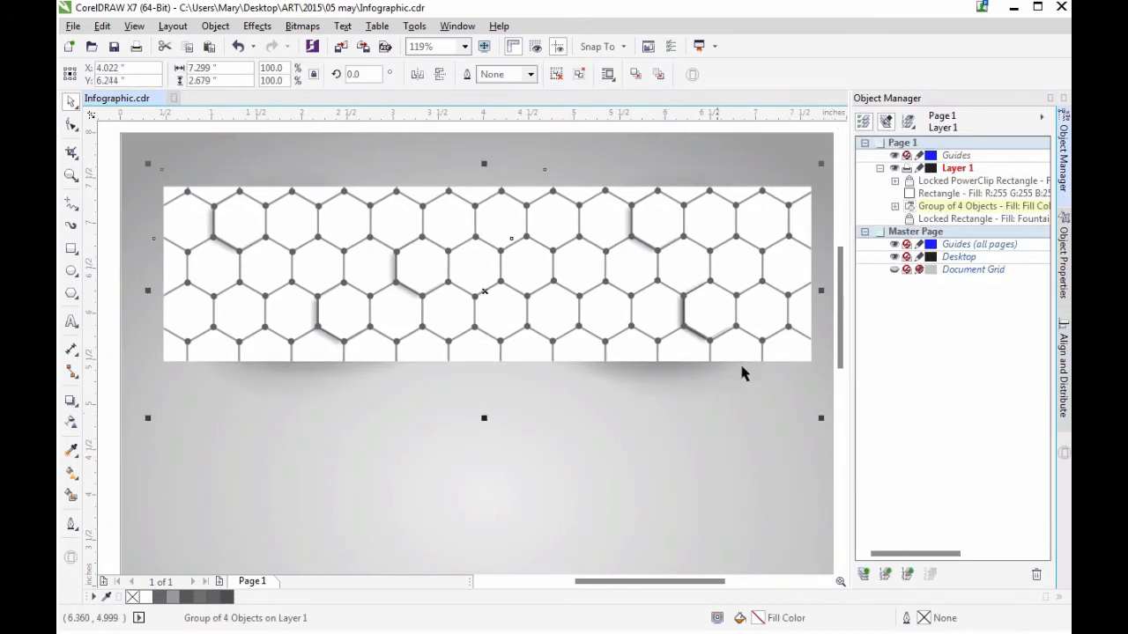
pyautogui.click(721, 511)
pyautogui.moveTo(840, 280); pyautogui.dragTo(844, 283)
# Unlock the honeycomb PowerClip, group it with the white rectangle and the shadow group, and make sure the resulting group is unlocked
pyautogui.click(949, 182)
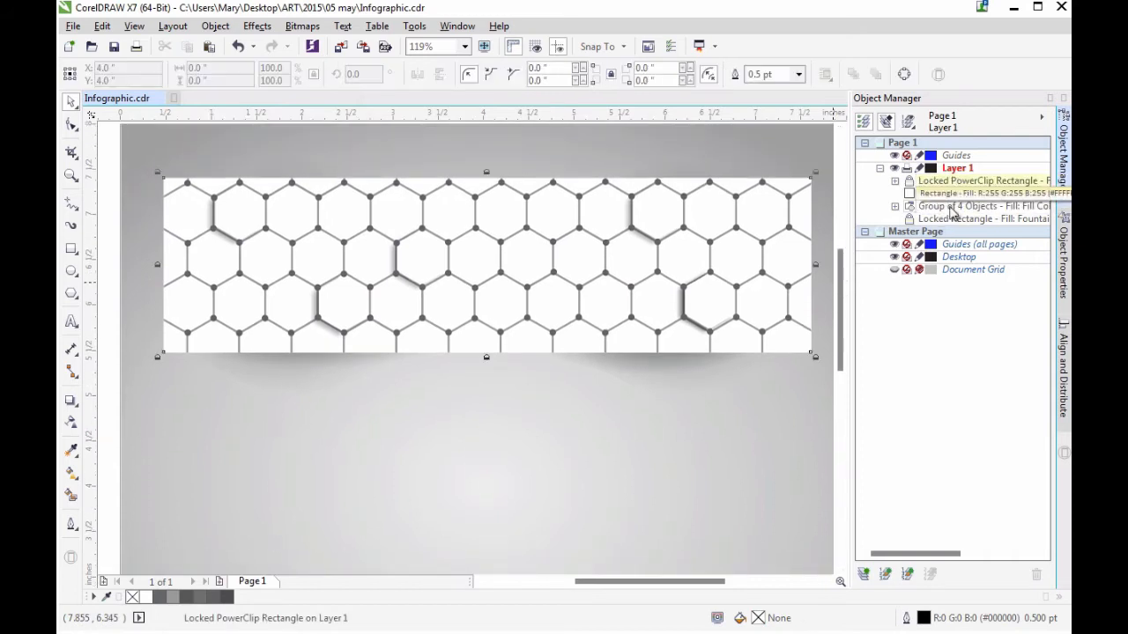
pyautogui.rightClick(978, 184)
pyautogui.click(1044, 221)
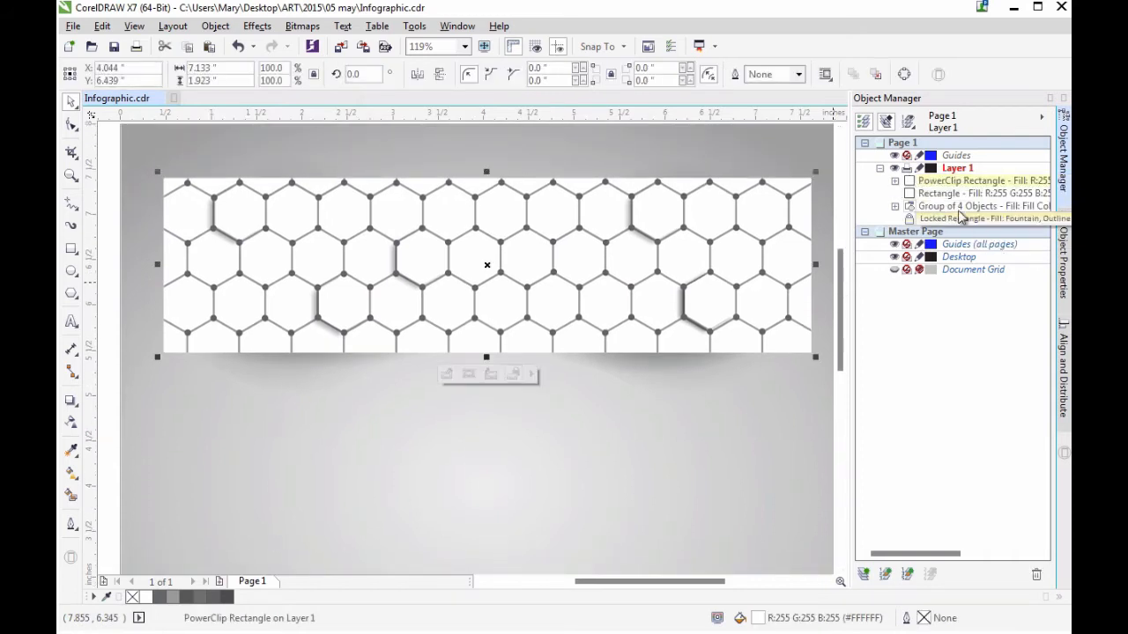
pyautogui.rightClick(973, 181)
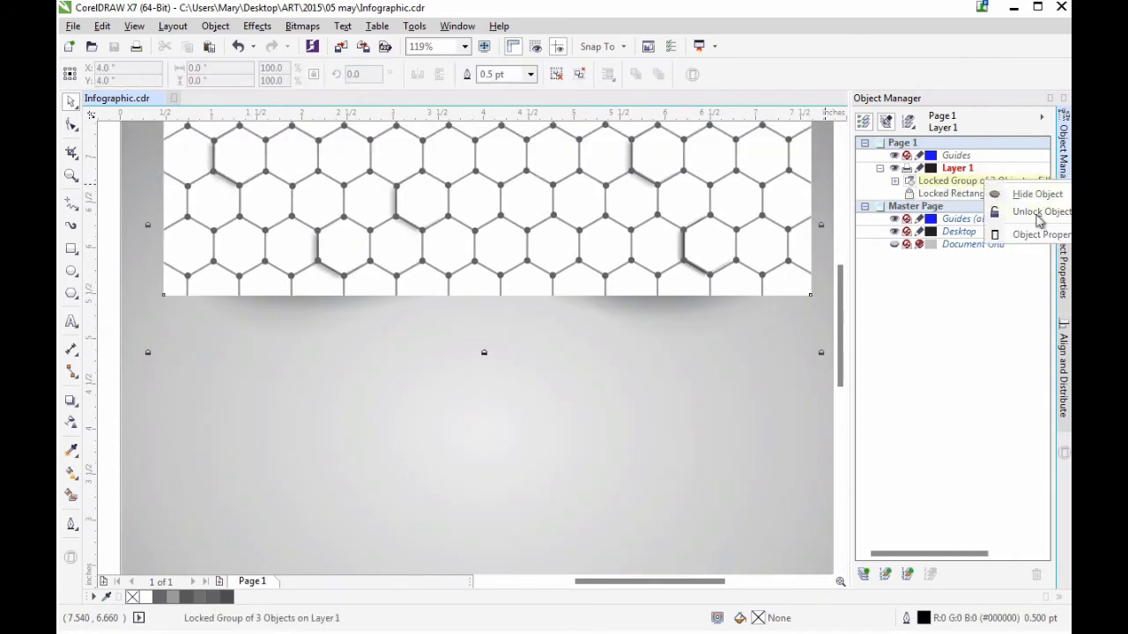
pyautogui.click(1037, 217)
# Duplicate the banner group below the original and align the horizontal centres of the two banners
pyautogui.hotkey('ctrl', 'd')
pyautogui.moveTo(677, 190); pyautogui.dragTo(641, 445)
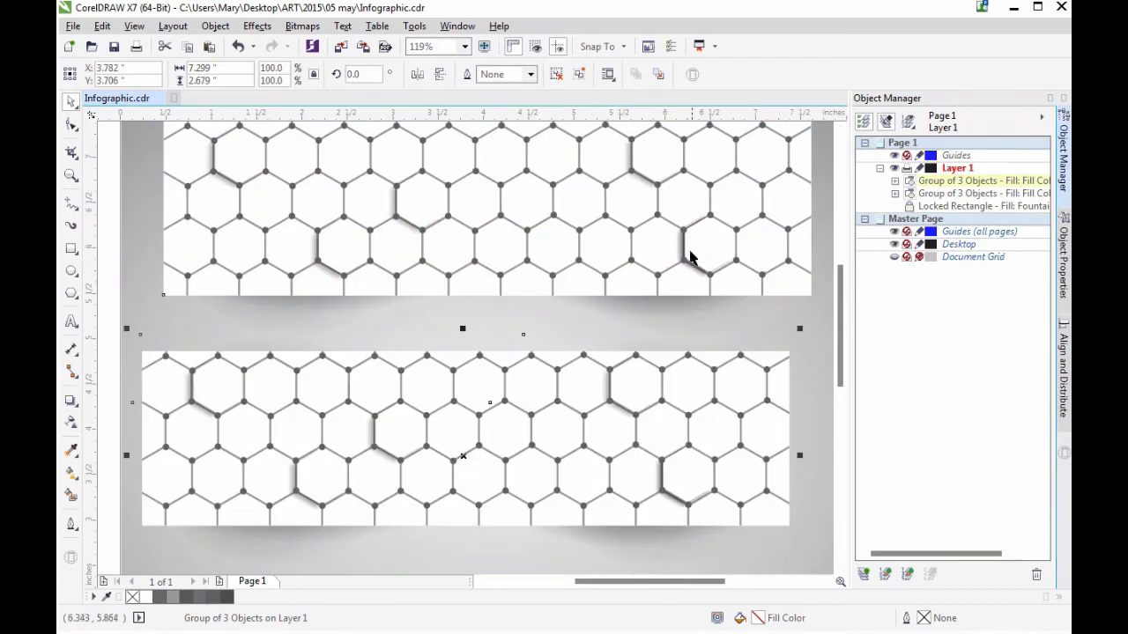
pyautogui.keyDown('shift'); pyautogui.click(688, 252); pyautogui.keyUp('shift')
pyautogui.click(1062, 374)
pyautogui.click(892, 134)
# Move the lower banner slightly up to narrow the gap between the two banners
pyautogui.click(798, 340)
pyautogui.moveTo(751, 394); pyautogui.dragTo(750, 376)
pyautogui.hotkey('ctrl', 'z')
pyautogui.click(799, 302)
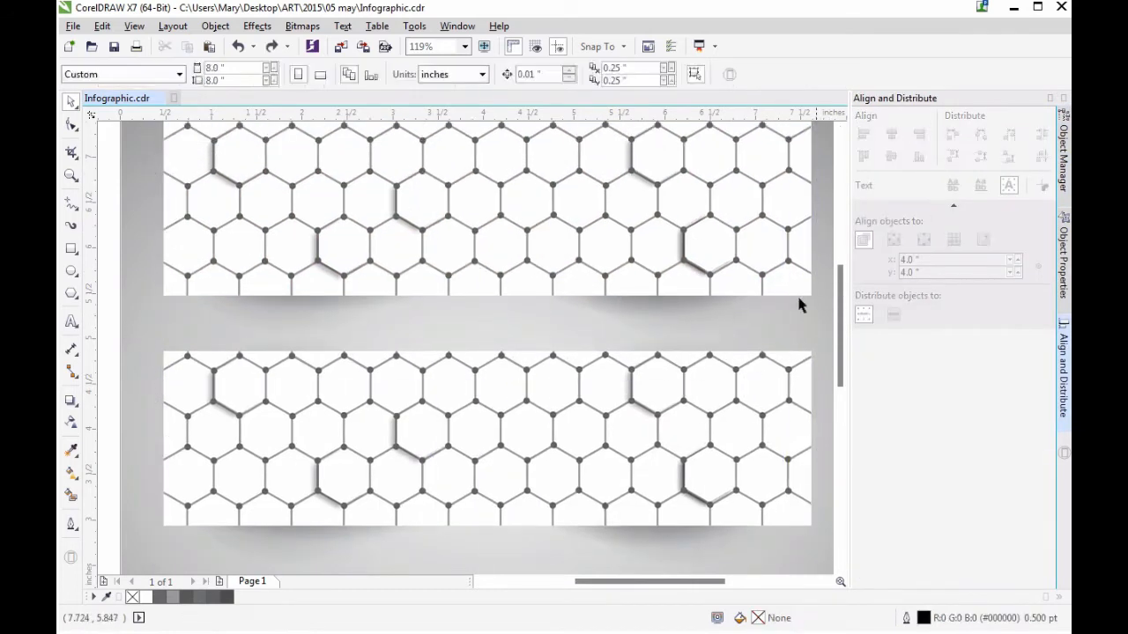
pyautogui.moveTo(679, 419); pyautogui.dragTo(679, 402)
# Duplicate the banner group again and place the copy as a third banner below the second one
pyautogui.moveTo(838, 295); pyautogui.dragTo(838, 379)
pyautogui.hotkey('ctrl', 'd')
pyautogui.moveTo(701, 181); pyautogui.dragTo(676, 409)
pyautogui.click(71, 175)
pyautogui.keyDown('shift'); pyautogui.click(582, 260); pyautogui.keyUp('shift')
pyautogui.moveTo(841, 326); pyautogui.dragTo(843, 281)
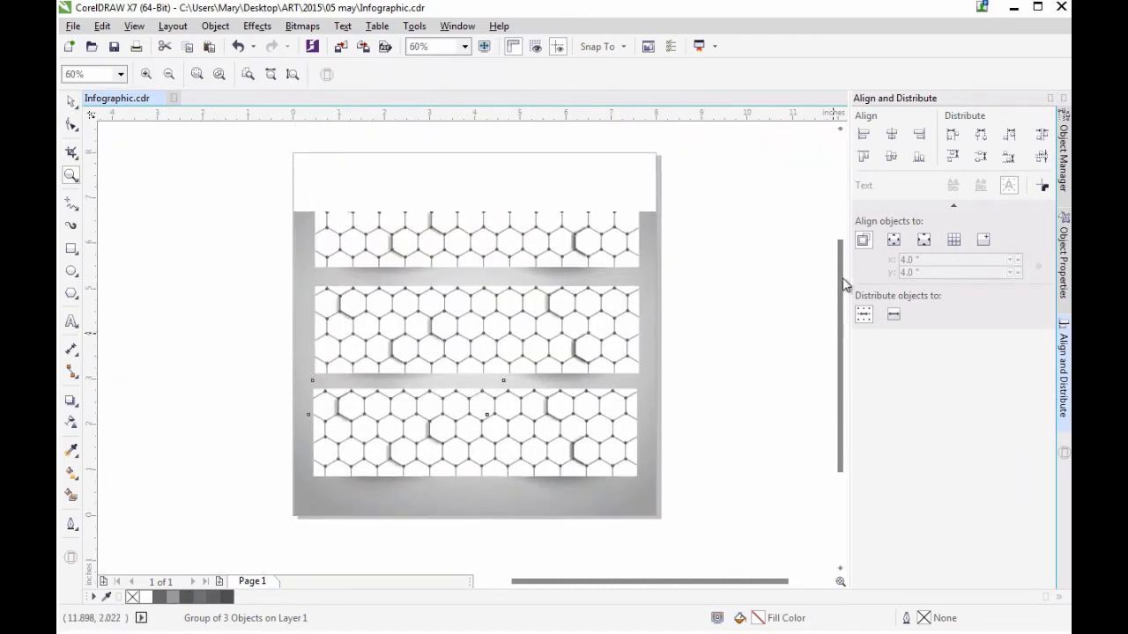
# Align the three banners on their horizontal centres and distribute them evenly in the vertical direction
pyautogui.click(71, 101)
pyautogui.keyDown('shift'); pyautogui.click(528, 328); pyautogui.keyUp('shift')
pyautogui.keyDown('shift'); pyautogui.click(564, 225); pyautogui.keyUp('shift')
pyautogui.click(892, 134)
pyautogui.click(980, 156)
pyautogui.click(806, 327)
# Move all three banners slightly down together on the page and save the document
pyautogui.click(601, 224)
pyautogui.keyDown('shift'); pyautogui.click(604, 321); pyautogui.keyUp('shift')
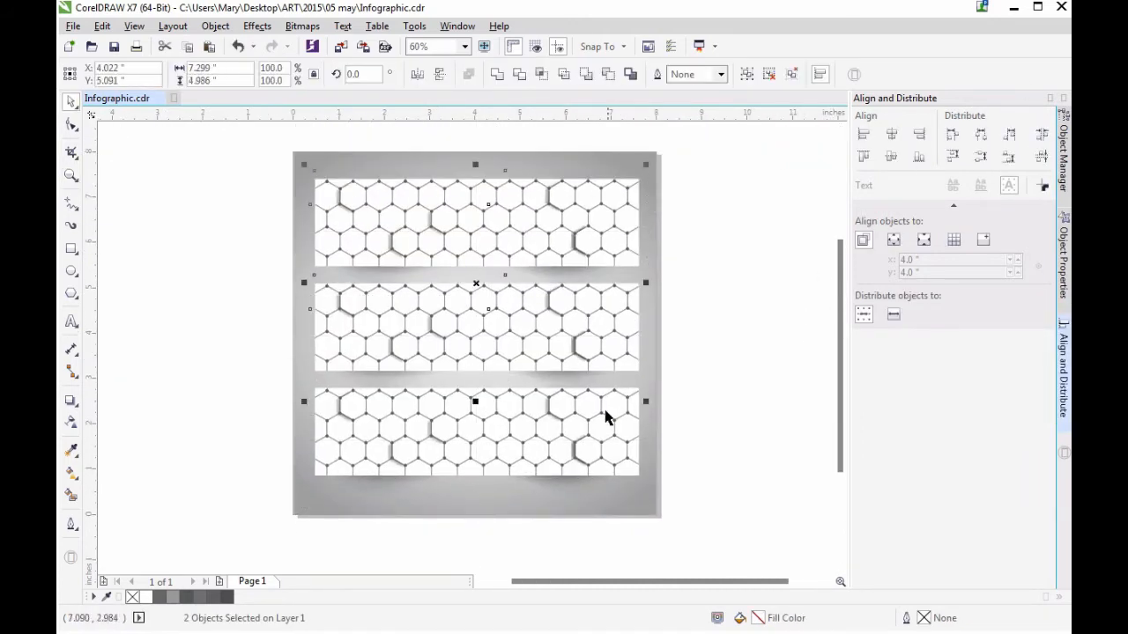
pyautogui.keyDown('shift'); pyautogui.click(604, 412); pyautogui.keyUp('shift')
pyautogui.moveTo(611, 311); pyautogui.dragTo(612, 317)
pyautogui.click(741, 324)
pyautogui.click(73, 26)
pyautogui.click(110, 164)
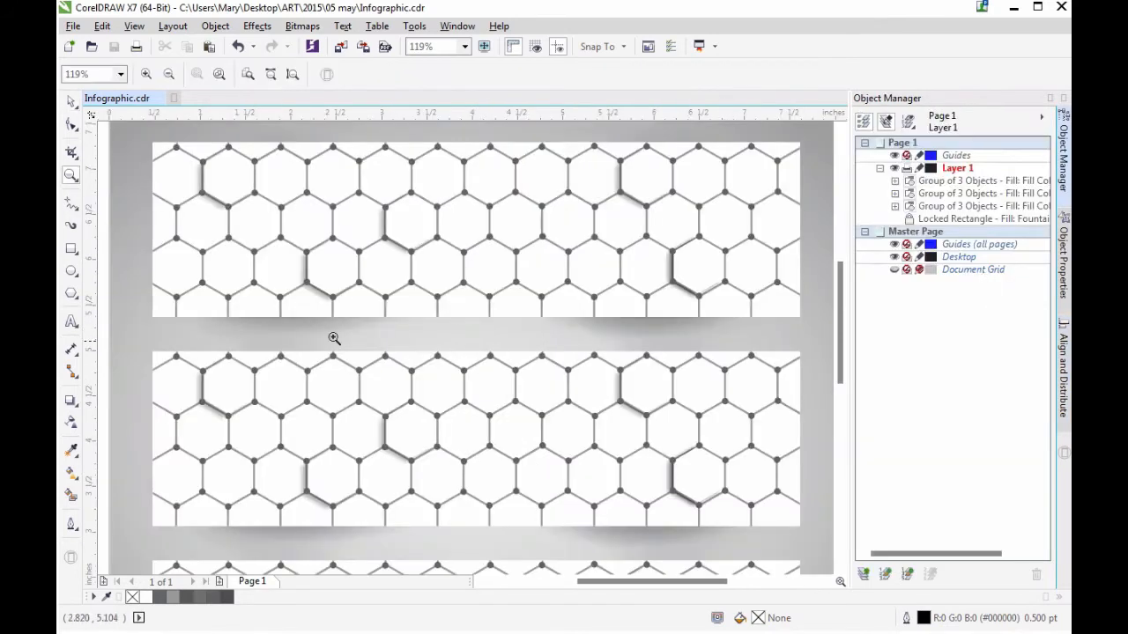
# Draw a circle about 1.58 inches wide across the gap between the upper two banners and give it a 4 pt outline
pyautogui.press('F7')
pyautogui.moveTo(193, 267); pyautogui.dragTo(338, 410)
pyautogui.click(73, 525)
pyautogui.click(148, 622)
pyautogui.click(74, 526)
pyautogui.click(151, 629)
# Change the circle's outline colour to white
pyautogui.click(1063, 262)
pyautogui.click(862, 116)
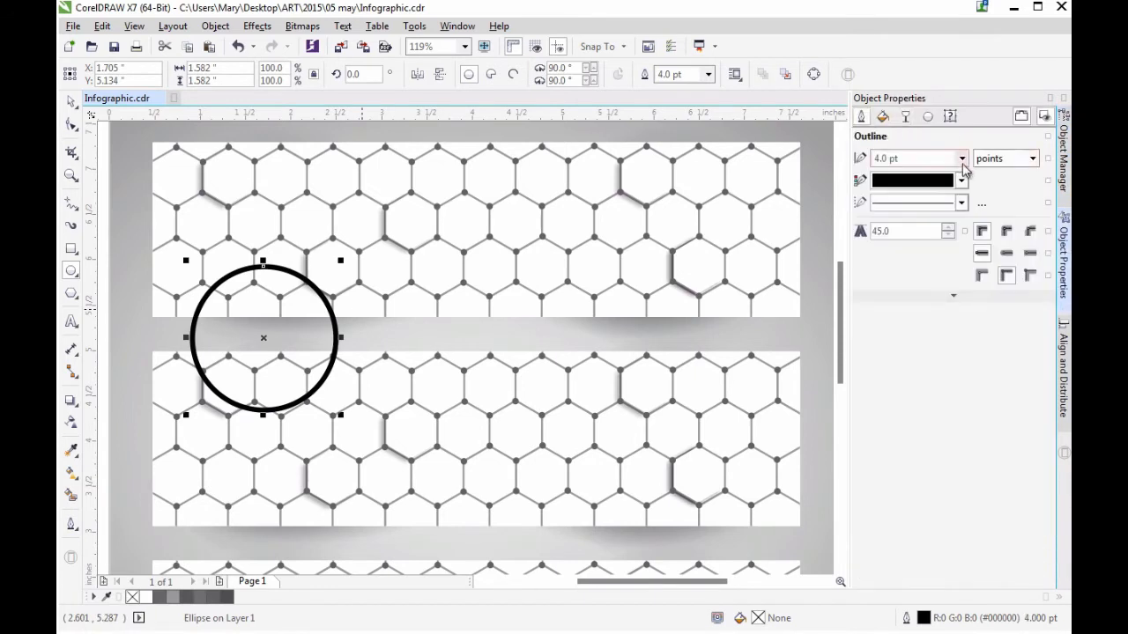
pyautogui.click(962, 181)
pyautogui.click(916, 208)
# Fill the circle with solid pink #FC468C and scale it down to about 1.39 inches
pyautogui.click(882, 116)
pyautogui.click(886, 158)
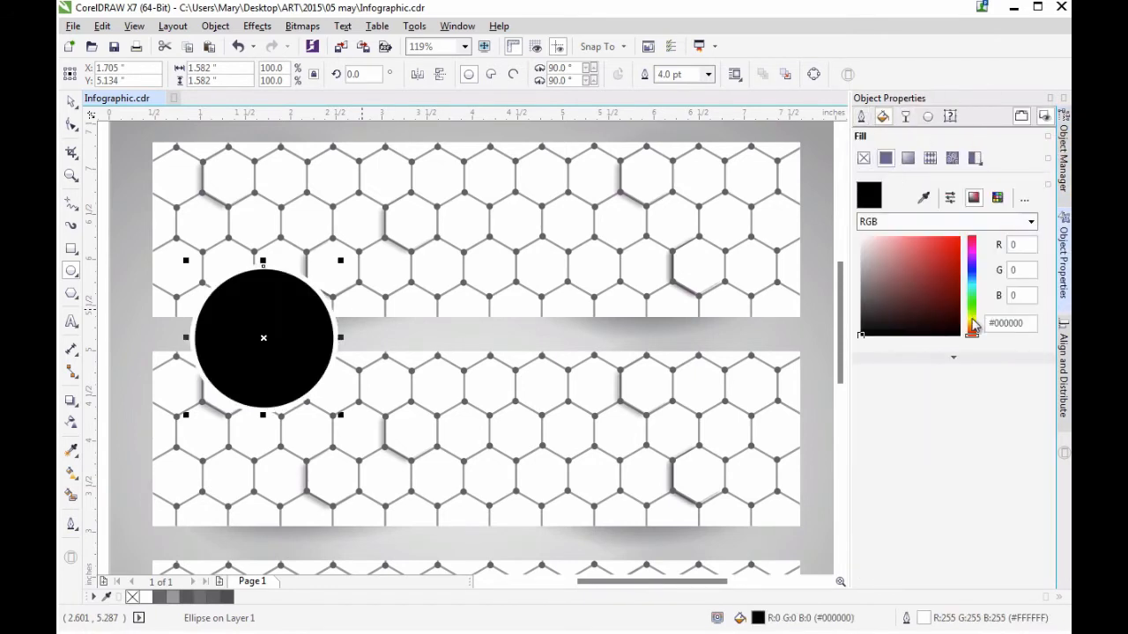
pyautogui.moveTo(972, 326); pyautogui.dragTo(976, 256)
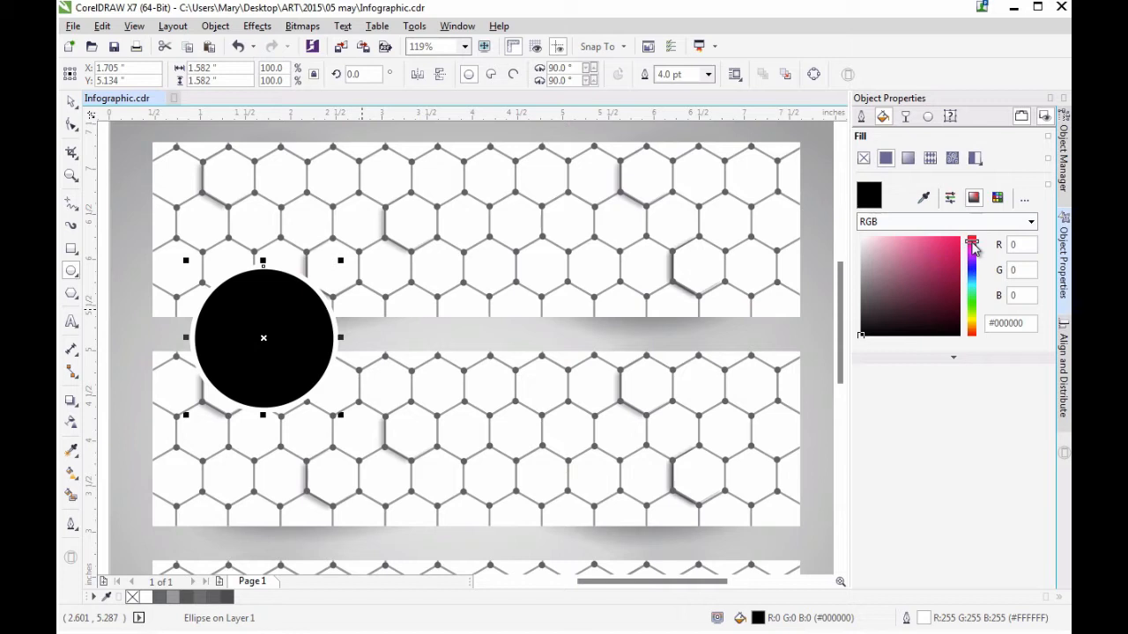
pyautogui.click(932, 238)
pyautogui.moveTo(339, 414); pyautogui.dragTo(299, 366)
# Change the circle's fill to an elliptical fountain fill blending the pink with a darker pink
pyautogui.click(908, 157)
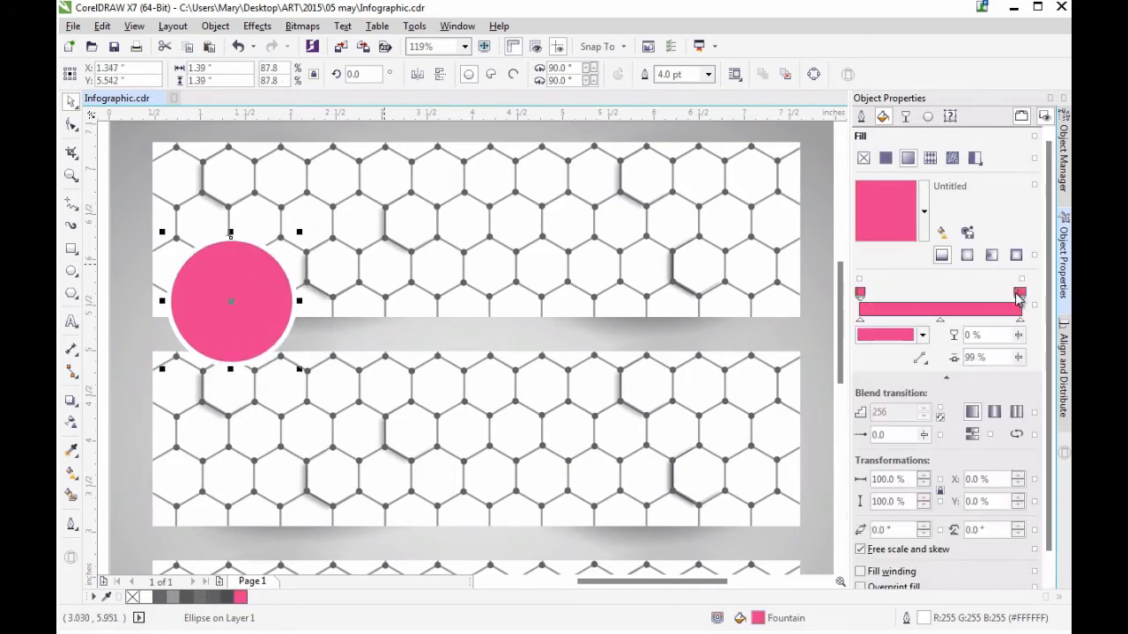
pyautogui.click(1019, 294)
pyautogui.click(921, 335)
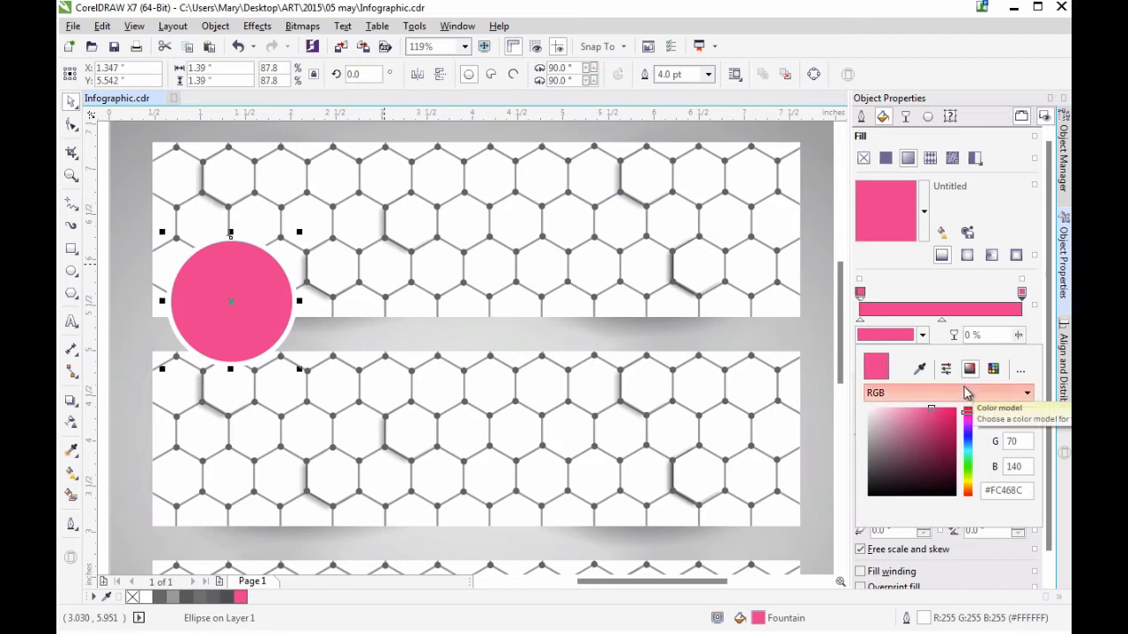
pyautogui.click(937, 427)
pyautogui.click(968, 254)
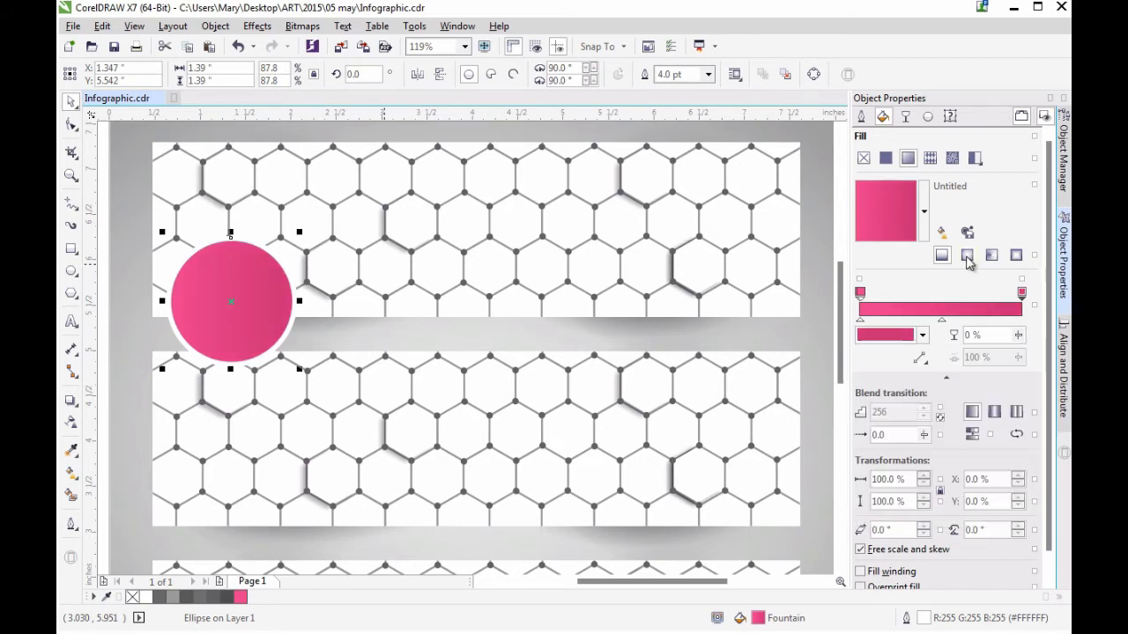
# Shift and stretch the circle's gradient so its highlight sits above centre, and move the circle slightly up and left on the banner
pyautogui.press('g')
pyautogui.moveTo(230, 301); pyautogui.dragTo(224, 281)
pyautogui.moveTo(224, 219); pyautogui.dragTo(224, 203)
pyautogui.moveTo(292, 282)
pyautogui.mouseDown()
pyautogui.moveTo(303, 282)
pyautogui.moveTo(297, 261)
pyautogui.mouseUp()
pyautogui.click(231, 282)
pyautogui.click(71, 102)
pyautogui.moveTo(230, 300); pyautogui.dragTo(223, 281)
# Place four copies of the pink circle across the banners, with three of them reduced to about 1.065 inches
pyautogui.moveTo(841, 286); pyautogui.dragTo(840, 315)
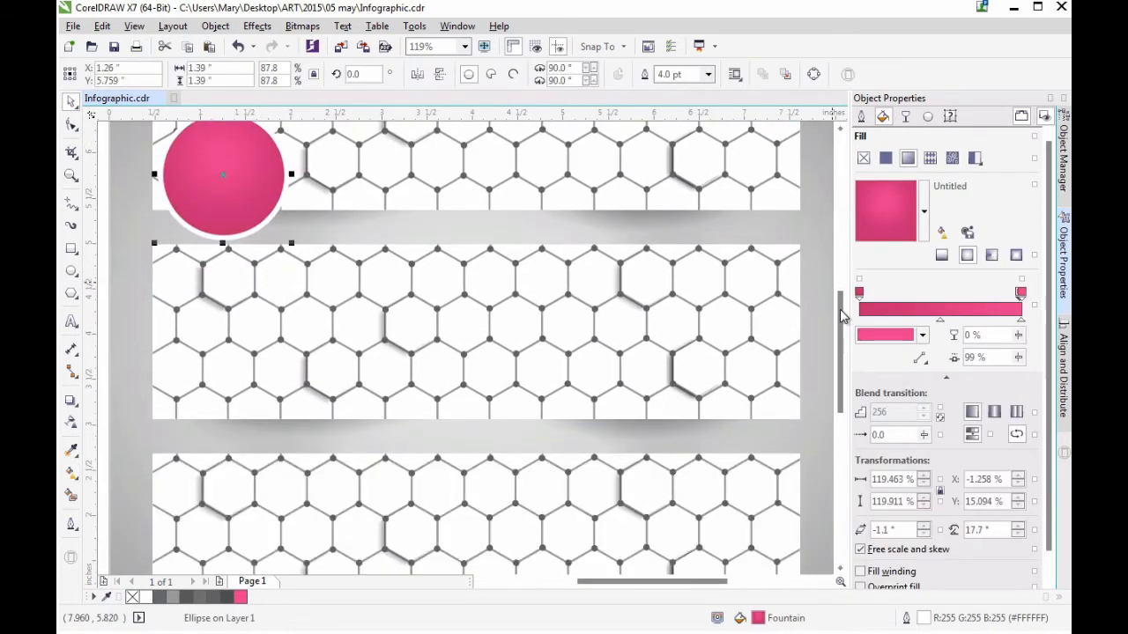
pyautogui.hotkey('ctrl', 'd')
pyautogui.moveTo(310, 212); pyautogui.dragTo(740, 285)
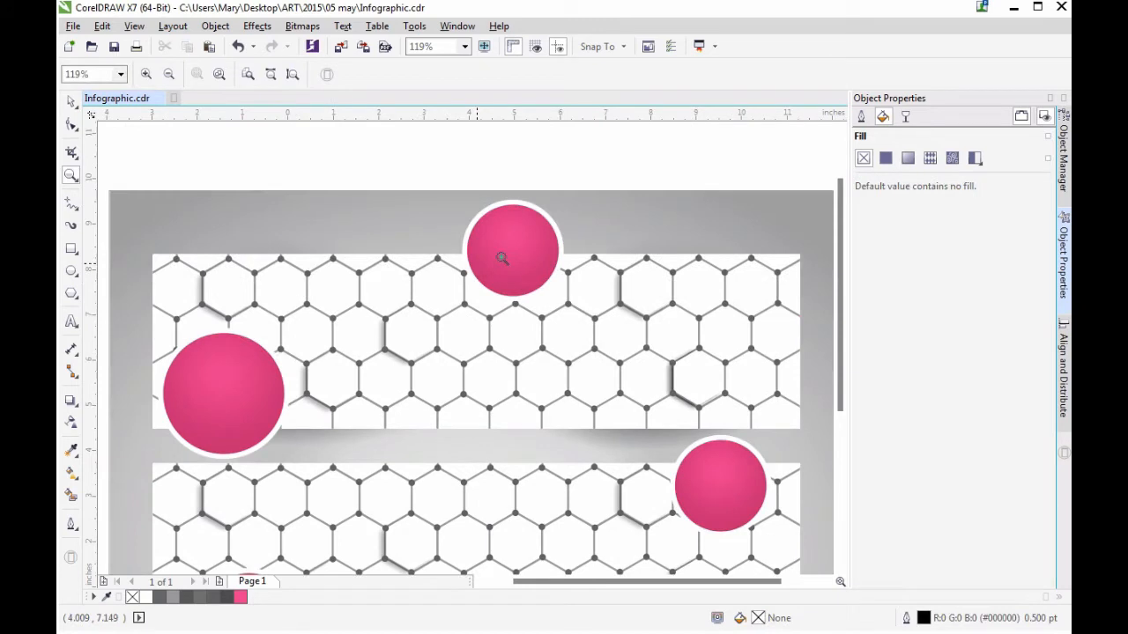
pyautogui.rightClick(501, 257)
pyautogui.moveTo(841, 264); pyautogui.dragTo(840, 333)
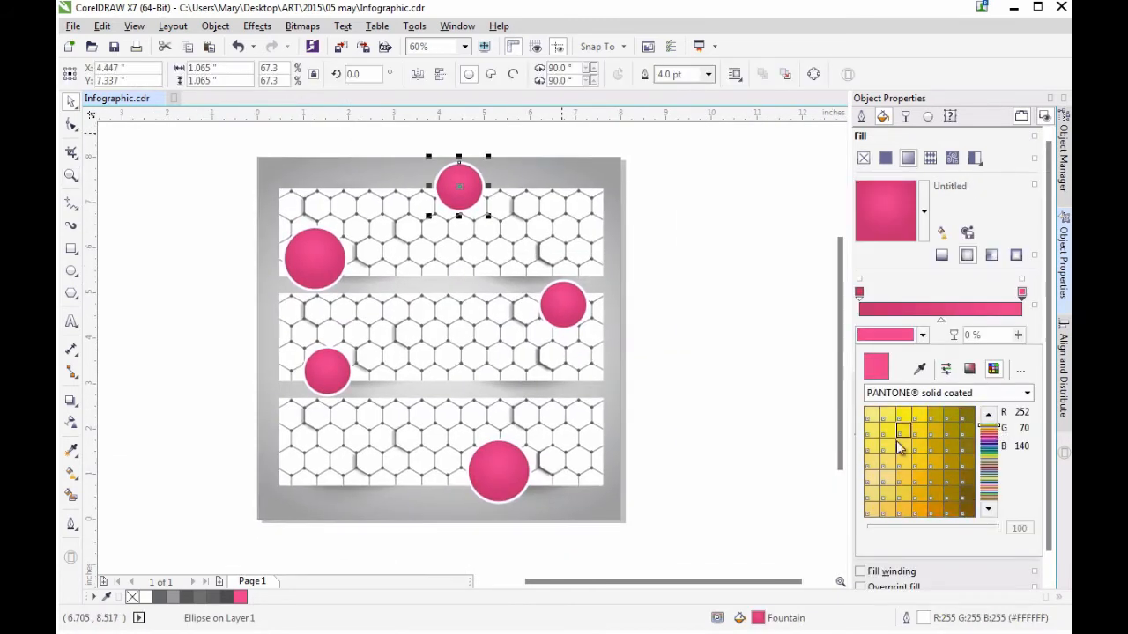
# Recolour the topmost circle's gradient with a PANTONE yellow centre and an orange edge, and set its midpoint to about 31%
pyautogui.click(910, 478)
pyautogui.click(902, 290)
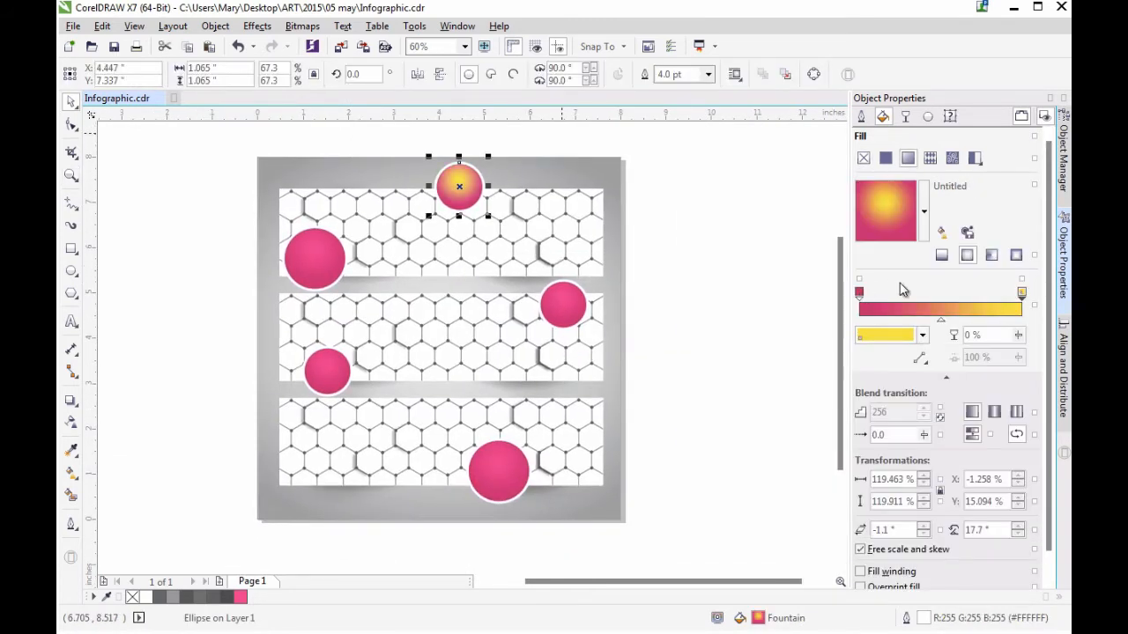
pyautogui.click(924, 335)
pyautogui.click(993, 369)
pyautogui.click(988, 431)
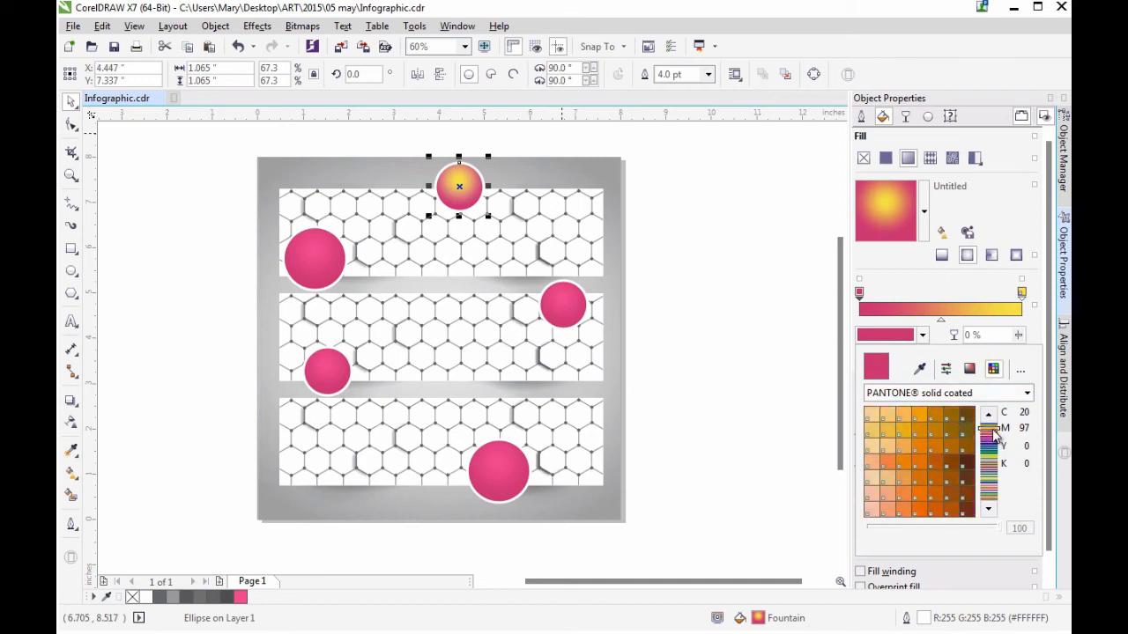
pyautogui.click(921, 414)
pyautogui.click(924, 430)
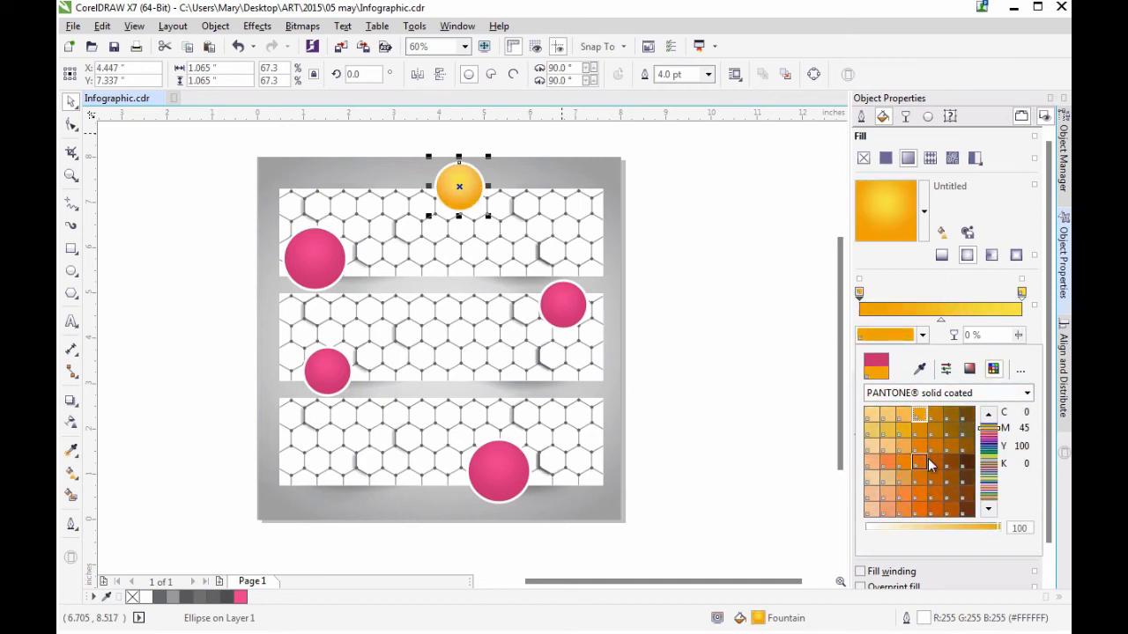
pyautogui.click(944, 325)
pyautogui.moveTo(941, 325); pyautogui.dragTo(916, 326)
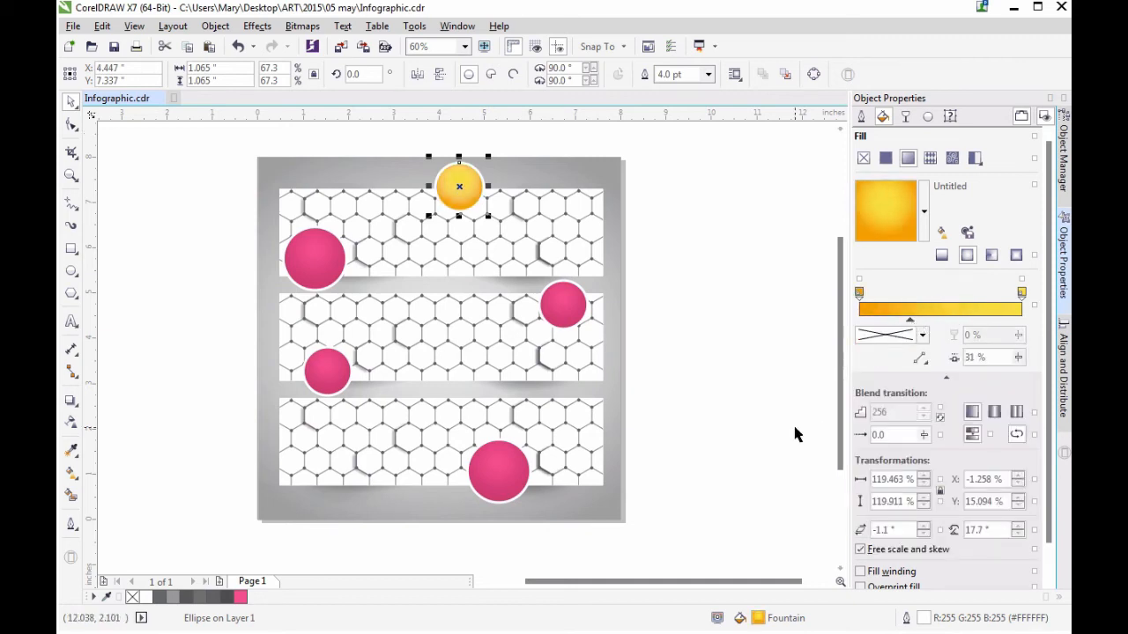
# Sample the grey #969696 from the page background as the outer gradient colour of the circle near the middle banner's right end
pyautogui.click(563, 305)
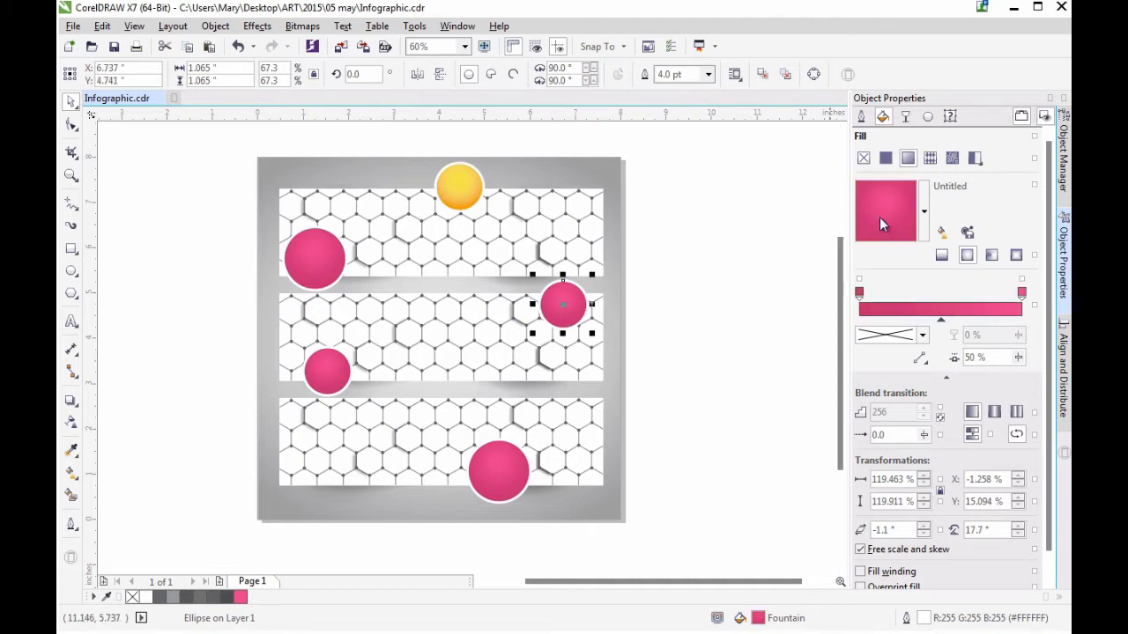
pyautogui.click(859, 293)
pyautogui.click(923, 334)
pyautogui.click(919, 369)
pyautogui.click(612, 193)
# Set the grey circle's central gradient colour to a lighter grey and its midpoint to about 32%
pyautogui.click(1022, 292)
pyautogui.click(923, 334)
pyautogui.click(918, 369)
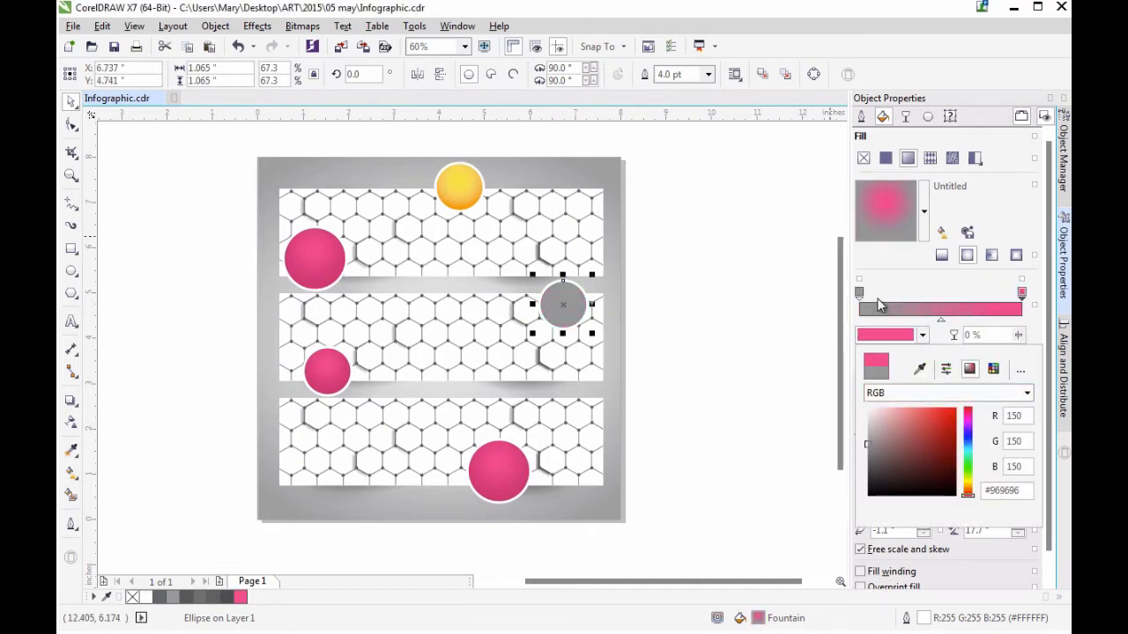
pyautogui.click(873, 305)
pyautogui.click(871, 426)
pyautogui.click(940, 320)
pyautogui.moveTo(940, 321); pyautogui.dragTo(925, 322)
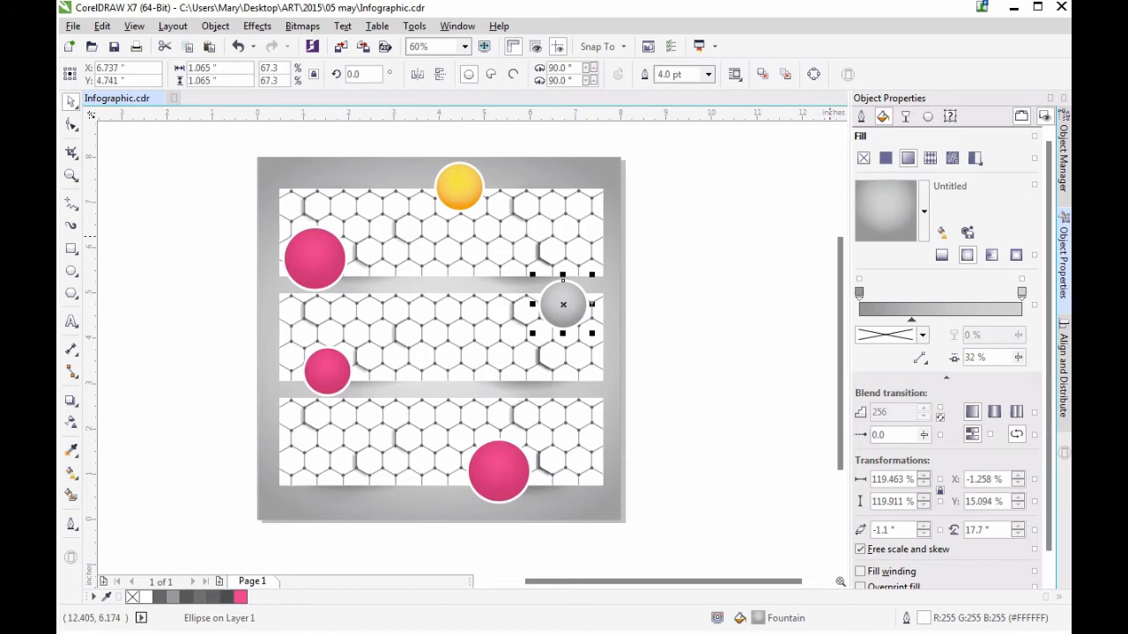
# Copy the grey circle's gradient fill to the small pink circle on the middle banner's left end
pyautogui.click(345, 367)
pyautogui.click(562, 305)
pyautogui.click(328, 371)
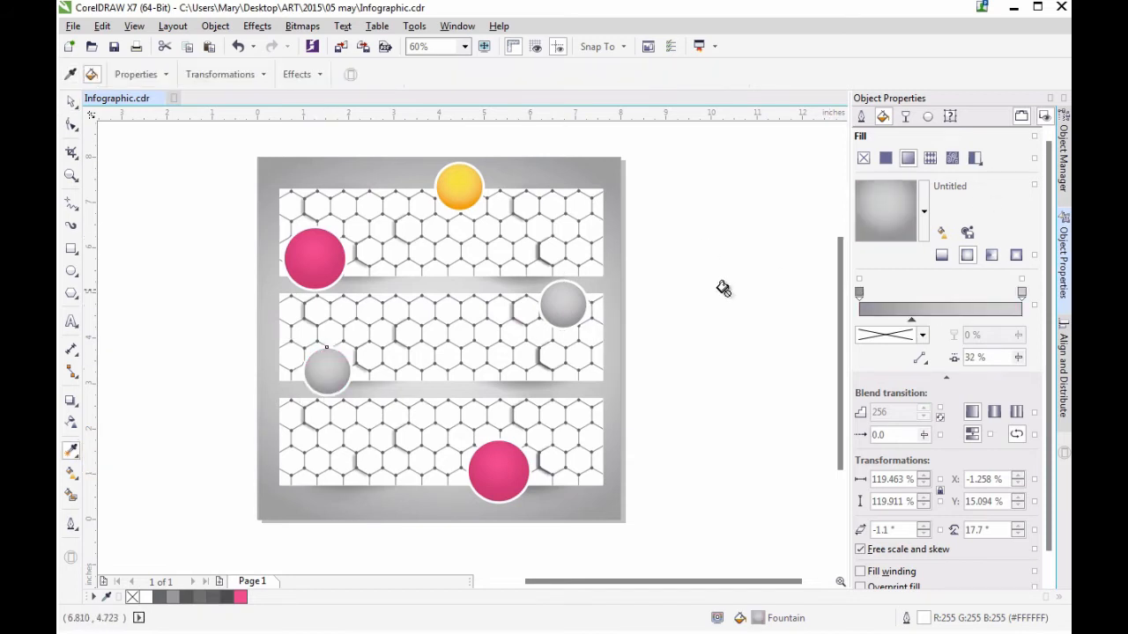
# Set the central gradient colour of the large circle on the lowest banner to cyan
pyautogui.click(71, 101)
pyautogui.click(499, 472)
pyautogui.click(1021, 292)
pyautogui.click(922, 334)
pyautogui.click(936, 419)
# Set the cyan circle's outer gradient colour to a darker cyan and shift the gradient midpoint toward the outer colour
pyautogui.click(859, 293)
pyautogui.click(923, 335)
pyautogui.click(919, 369)
pyautogui.click(1016, 308)
pyautogui.click(942, 428)
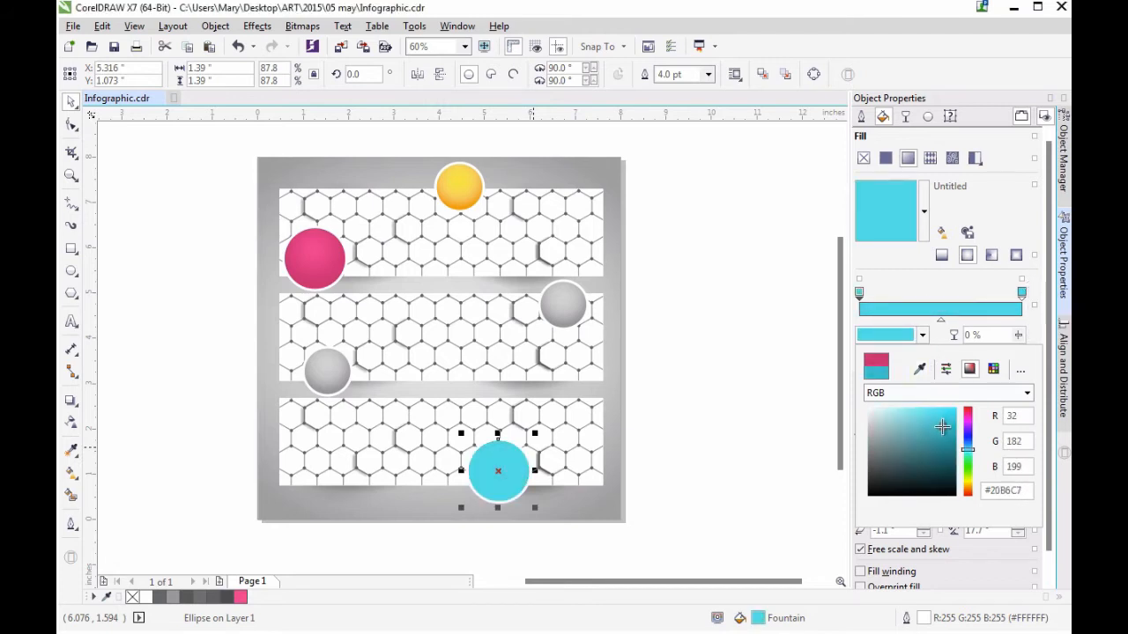
pyautogui.click(946, 440)
pyautogui.moveTo(940, 320); pyautogui.dragTo(916, 325)
# Lighten the central gradient colour of the large pink circle on the top banner
pyautogui.click(314, 258)
pyautogui.click(1021, 292)
pyautogui.click(922, 335)
pyautogui.click(922, 414)
pyautogui.click(775, 346)
# Set the connector's line style to dotted and look through the available end arrowheads
pyautogui.click(71, 372)
pyautogui.click(262, 75)
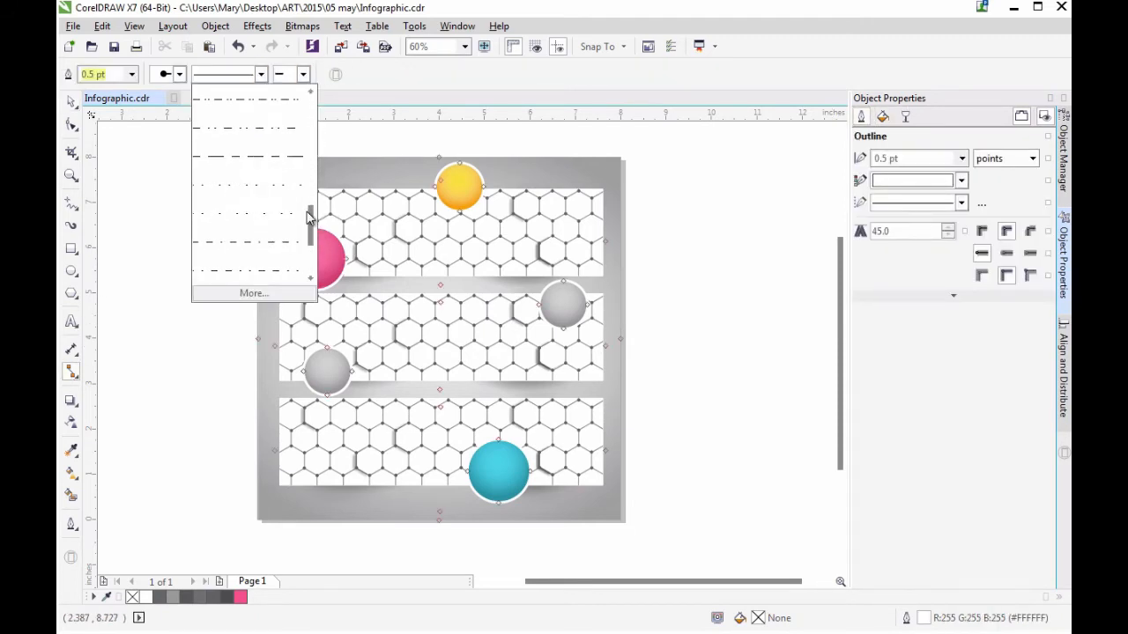
pyautogui.click(273, 131)
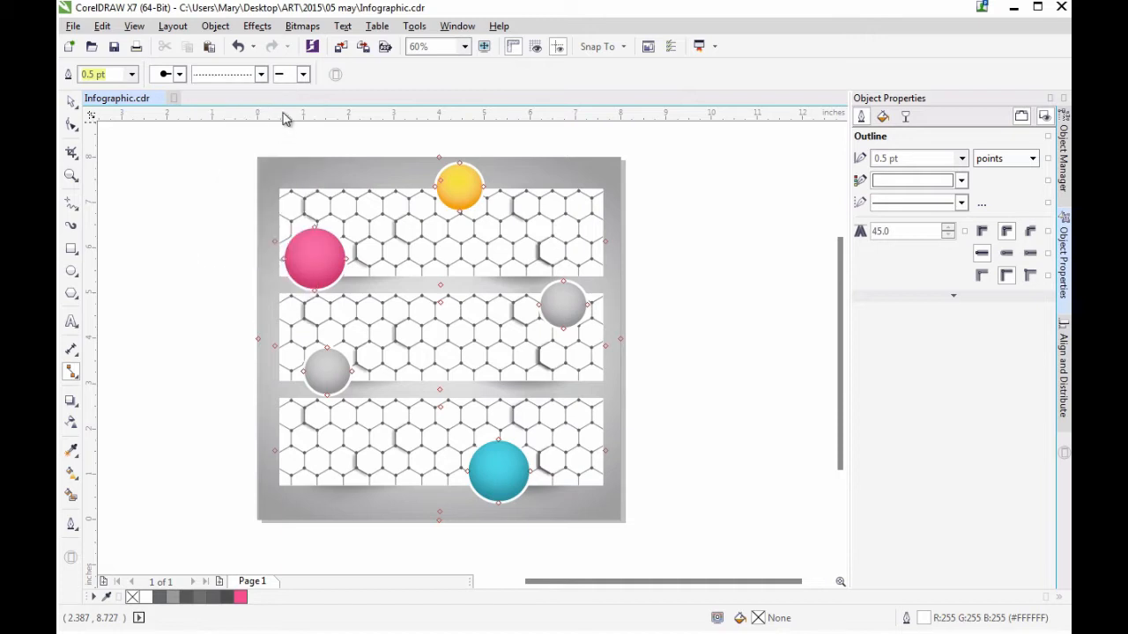
pyautogui.click(305, 75)
pyautogui.moveTo(433, 105); pyautogui.dragTo(434, 148)
pyautogui.scroll(10, 435, 146)
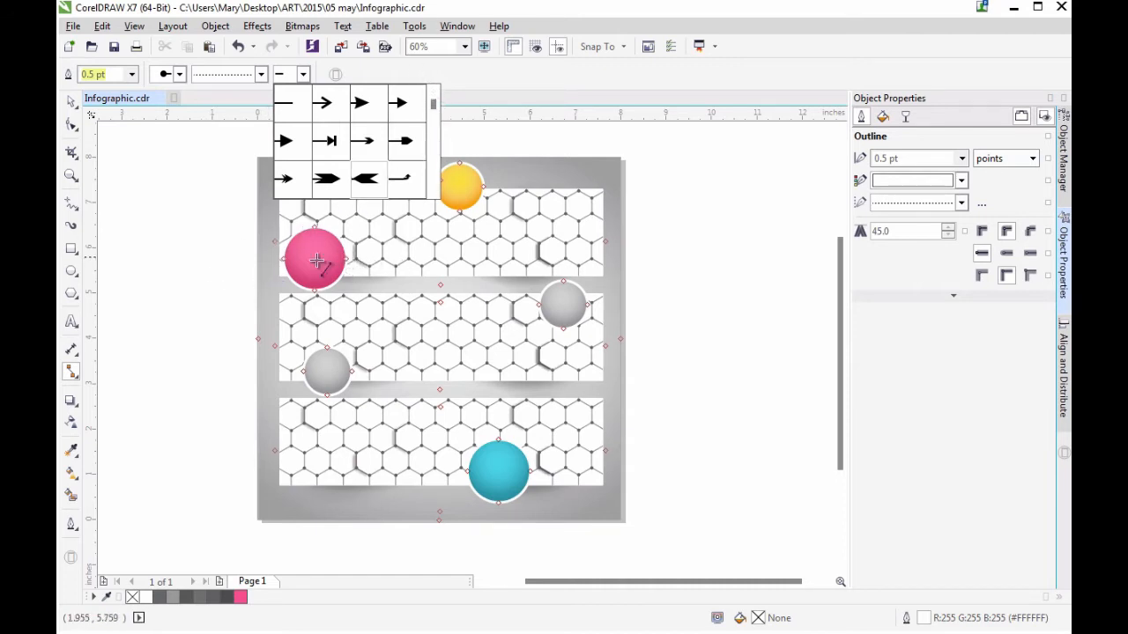
# Draw a right-angle connector from the pink circle to the yellow circle and set its line width to 3 pt
pyautogui.click(72, 373)
pyautogui.click(72, 375)
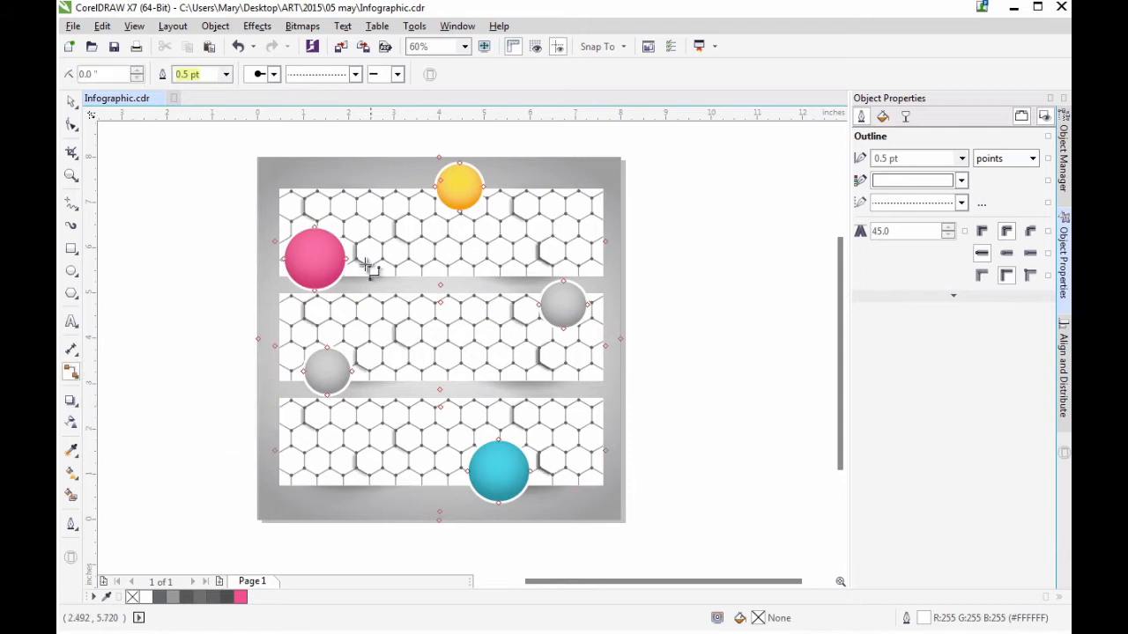
pyautogui.moveTo(432, 194); pyautogui.dragTo(436, 189)
pyautogui.click(226, 77)
pyautogui.click(192, 169)
# Change the dotted connector's outline colour to dark grey and save the document
pyautogui.click(71, 175)
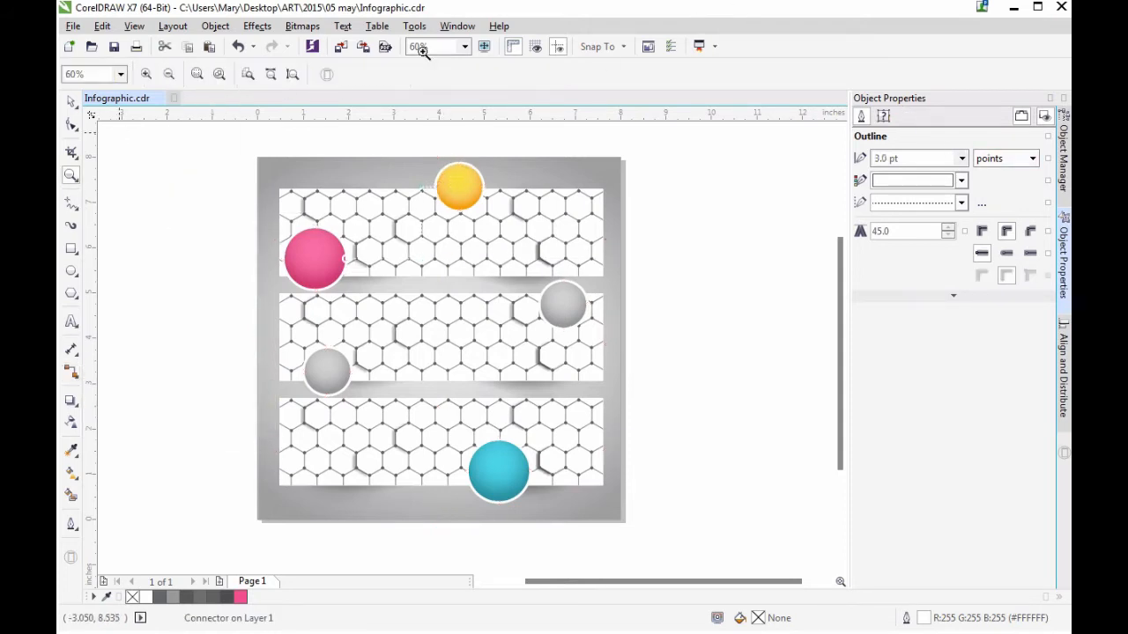
pyautogui.click(451, 255)
pyautogui.click(71, 103)
pyautogui.click(961, 180)
pyautogui.click(906, 211)
pyautogui.click(962, 180)
pyautogui.click(912, 203)
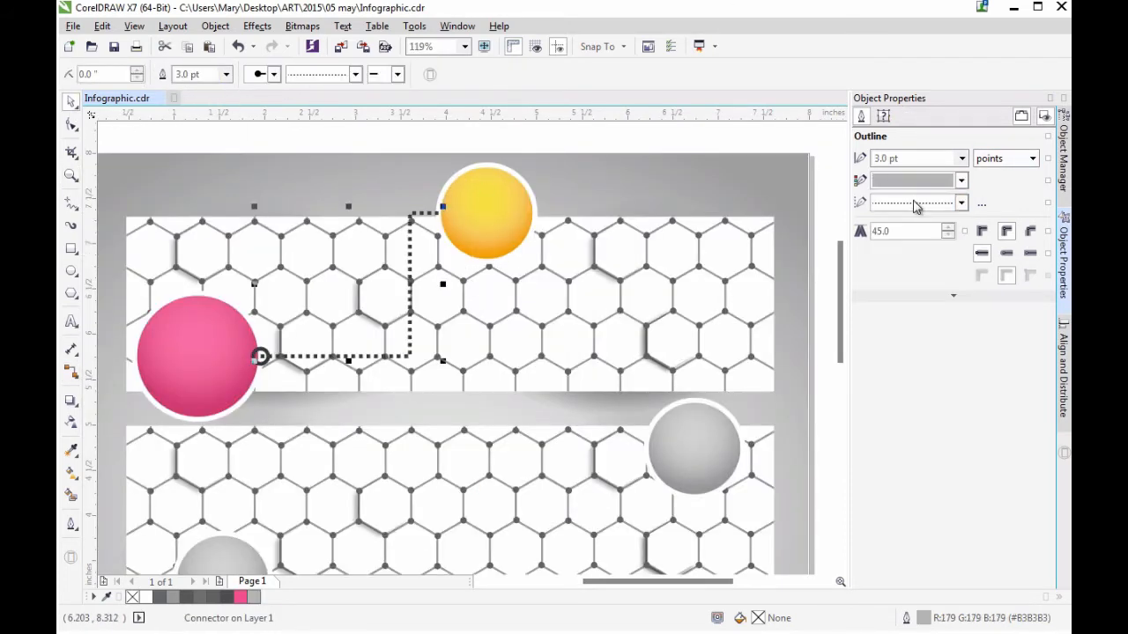
pyautogui.moveTo(714, 581); pyautogui.dragTo(703, 581)
pyautogui.moveTo(839, 289)
pyautogui.mouseDown()
pyautogui.moveTo(840, 328)
pyautogui.moveTo(840, 296)
pyautogui.mouseUp()
pyautogui.click(73, 27)
pyautogui.click(101, 159)
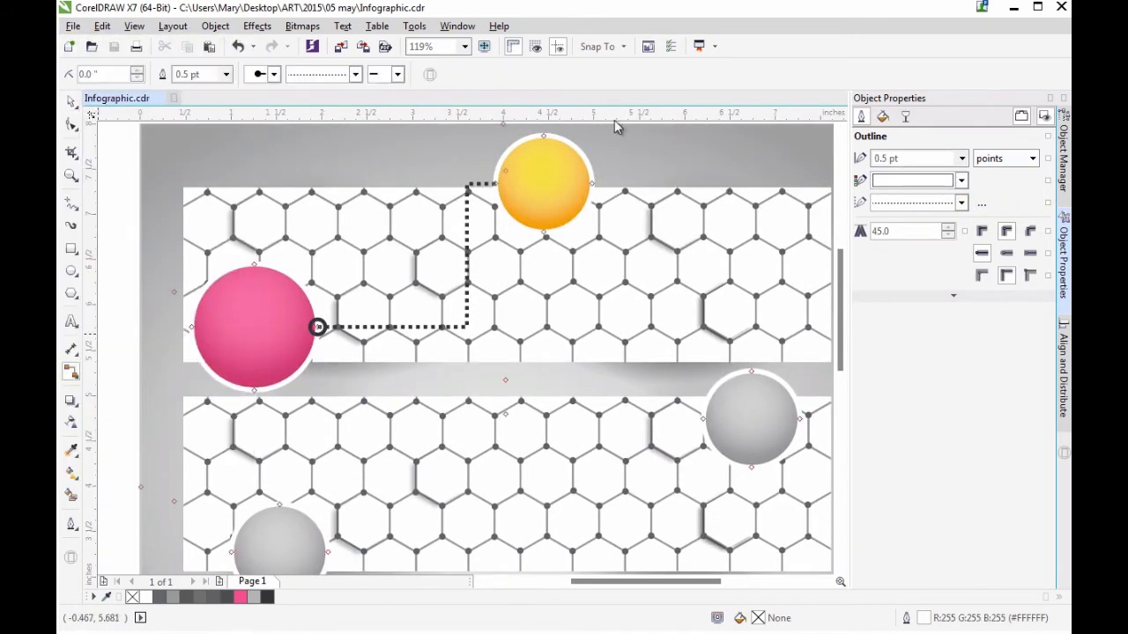
# Draw a right-angle connector from below the yellow circle to the middle banner's right-hand grey circle and copy the dotted line style to it
pyautogui.moveTo(544, 232)
pyautogui.mouseDown()
pyautogui.moveTo(558, 430)
pyautogui.moveTo(752, 371)
pyautogui.mouseUp()
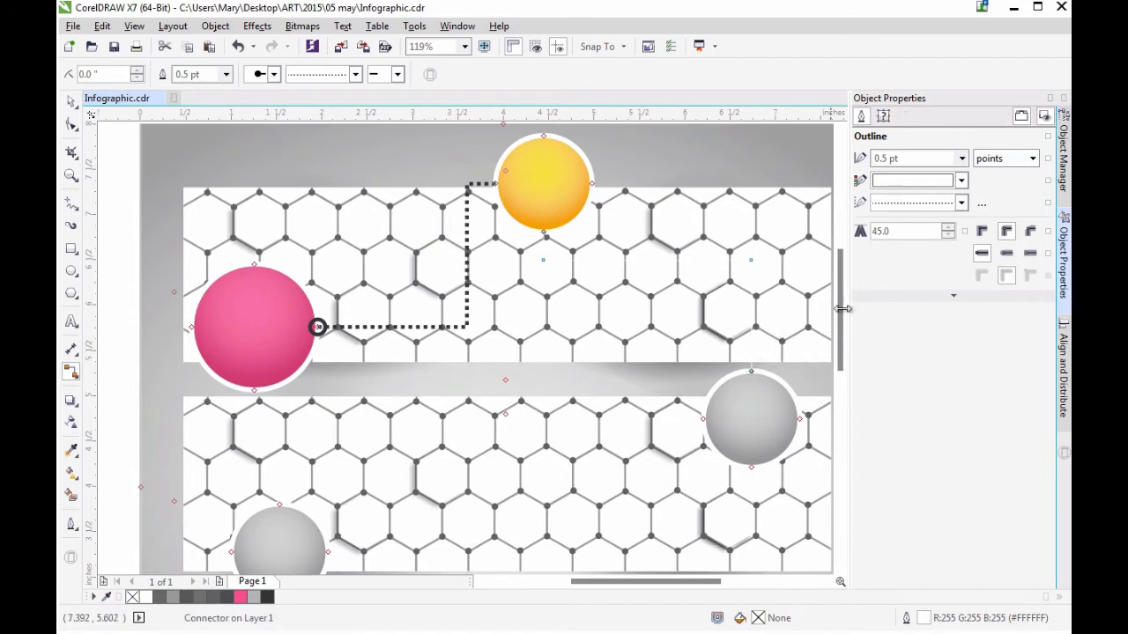
pyautogui.click(71, 450)
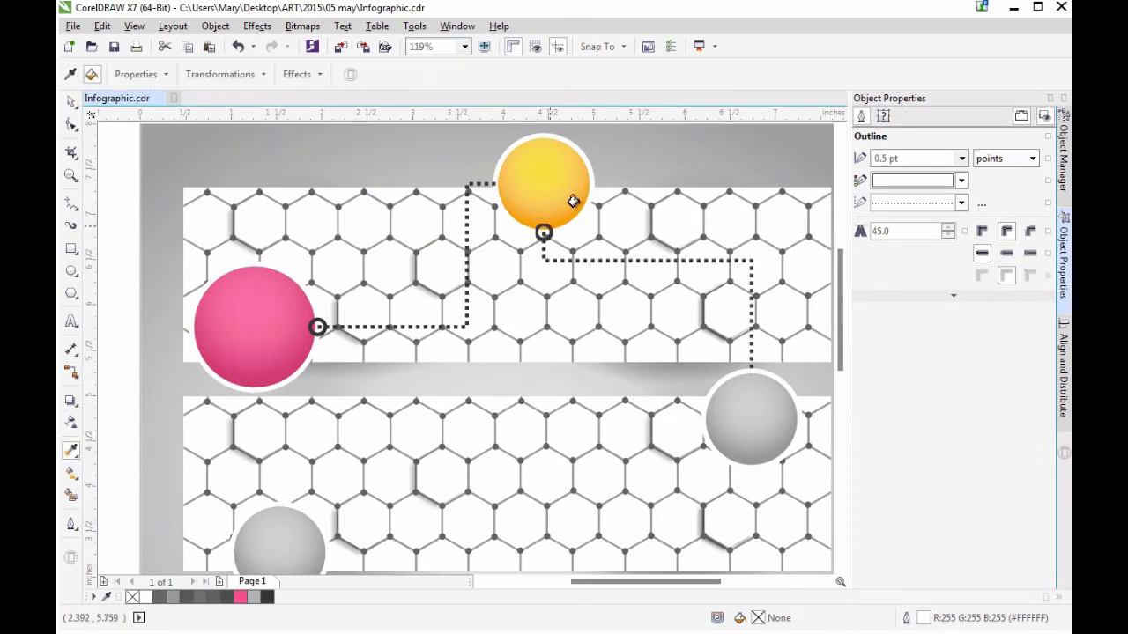
pyautogui.click(573, 201)
pyautogui.click(71, 99)
# Try other start arrowheads on the connector running from the yellow circle to the grey circle
pyautogui.click(275, 74)
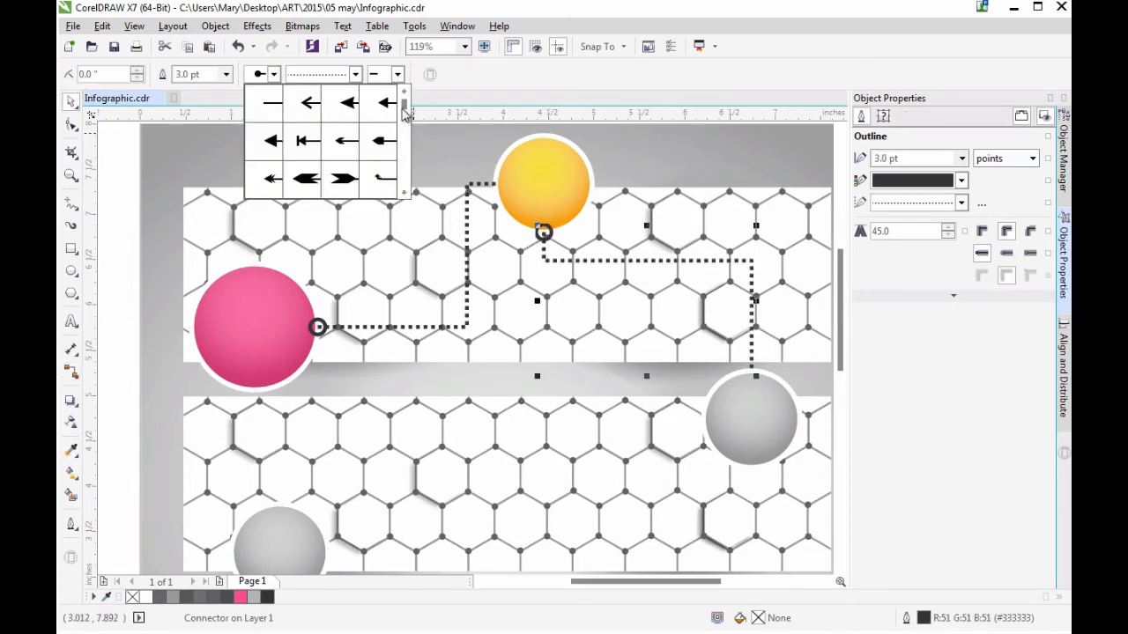
pyautogui.moveTo(404, 111); pyautogui.dragTo(406, 127)
pyautogui.click(269, 114)
pyautogui.click(274, 76)
pyautogui.click(314, 120)
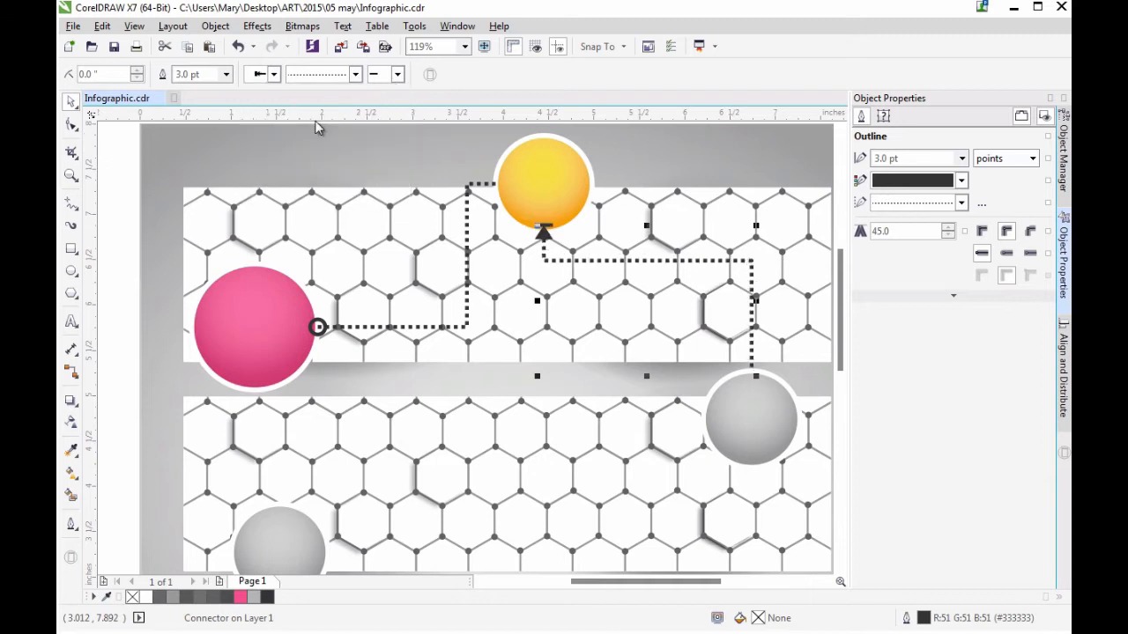
# Set the start arrowhead of the yellow and pink circles' connectors to a small open ring
pyautogui.click(275, 76)
pyautogui.moveTo(403, 110); pyautogui.dragTo(404, 150)
pyautogui.click(381, 142)
pyautogui.click(362, 327)
pyautogui.click(276, 74)
pyautogui.click(379, 104)
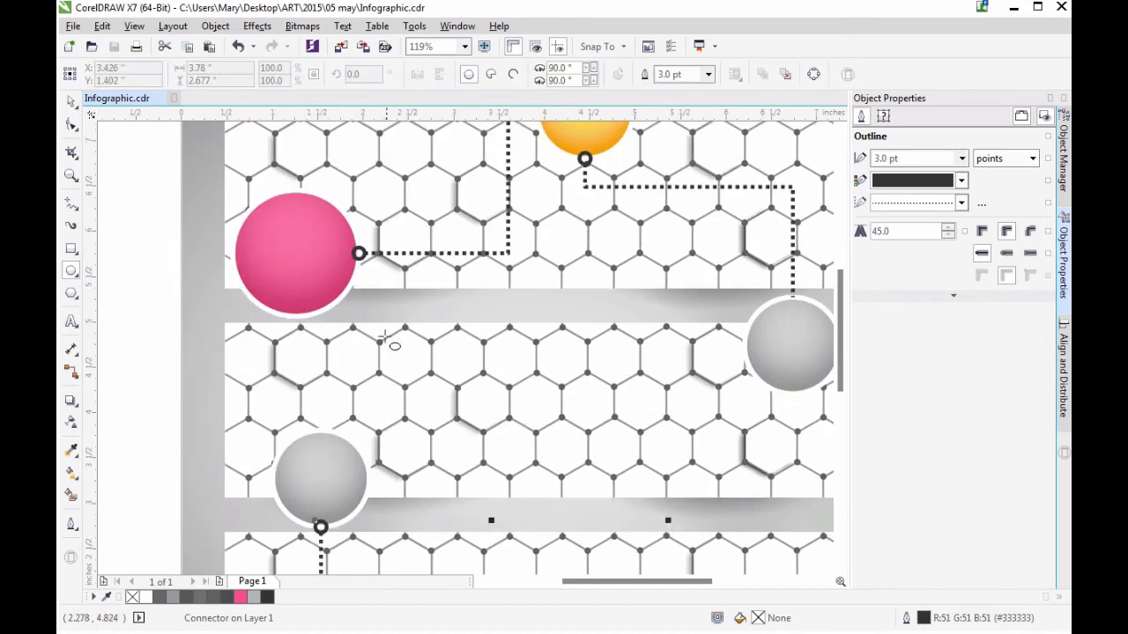
# Draw a small circle about 0.49 inches wide on the middle banner with the large circle's pink gradient and no outline
pyautogui.click(390, 340)
pyautogui.moveTo(382, 336); pyautogui.dragTo(425, 379)
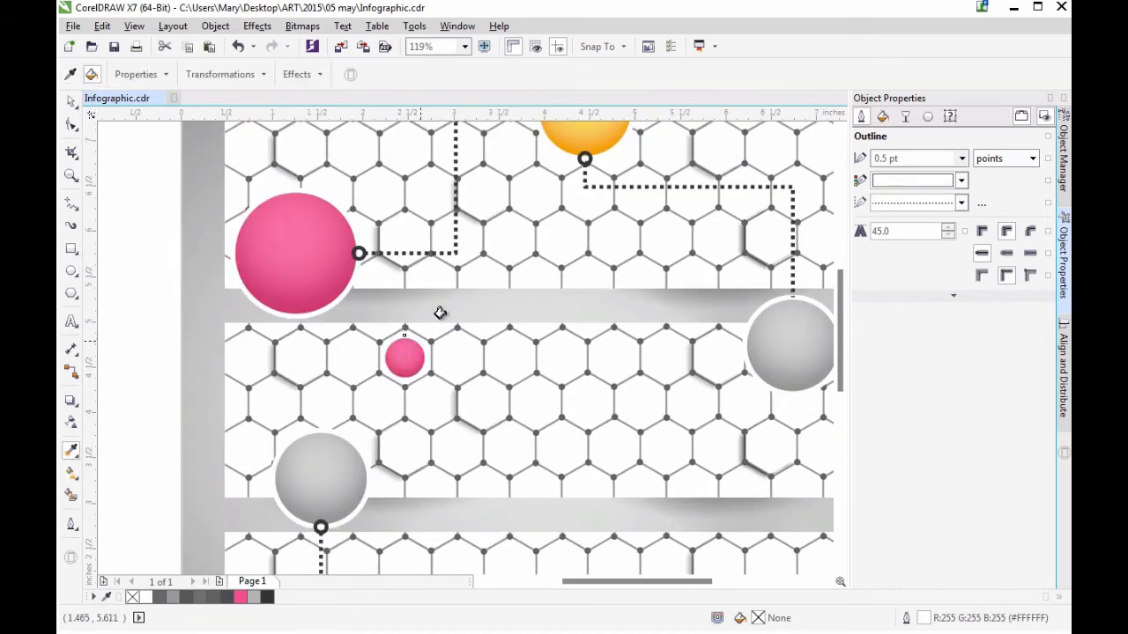
pyautogui.press('space')
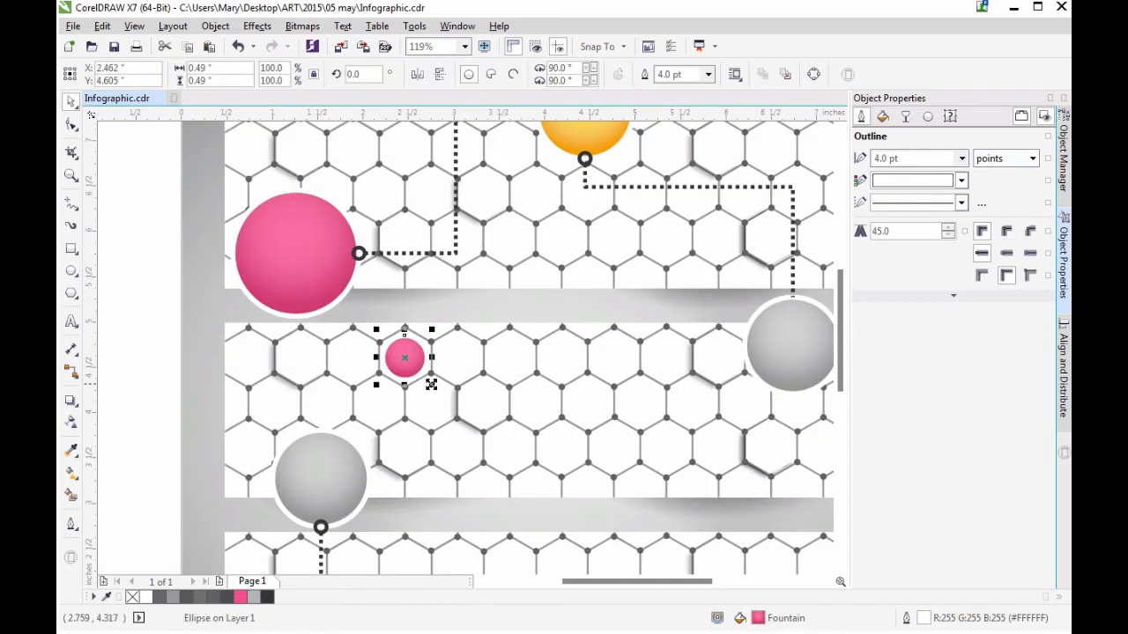
pyautogui.moveTo(432, 386); pyautogui.dragTo(800, 195)
pyautogui.click(71, 450)
pyautogui.click(71, 524)
pyautogui.click(132, 516)
pyautogui.click(71, 101)
# Duplicate the small circle onto the top banner and give the copy the large circle's blue gradient without an outline
pyautogui.click(434, 322)
pyautogui.hotkey('ctrl', 'd')
pyautogui.press('space')
pyautogui.moveTo(842, 293)
pyautogui.mouseDown()
pyautogui.moveTo(844, 360)
pyautogui.moveTo(842, 303)
pyautogui.mouseUp()
pyautogui.click(653, 434)
pyautogui.click(792, 241)
pyautogui.click(71, 525)
pyautogui.click(132, 516)
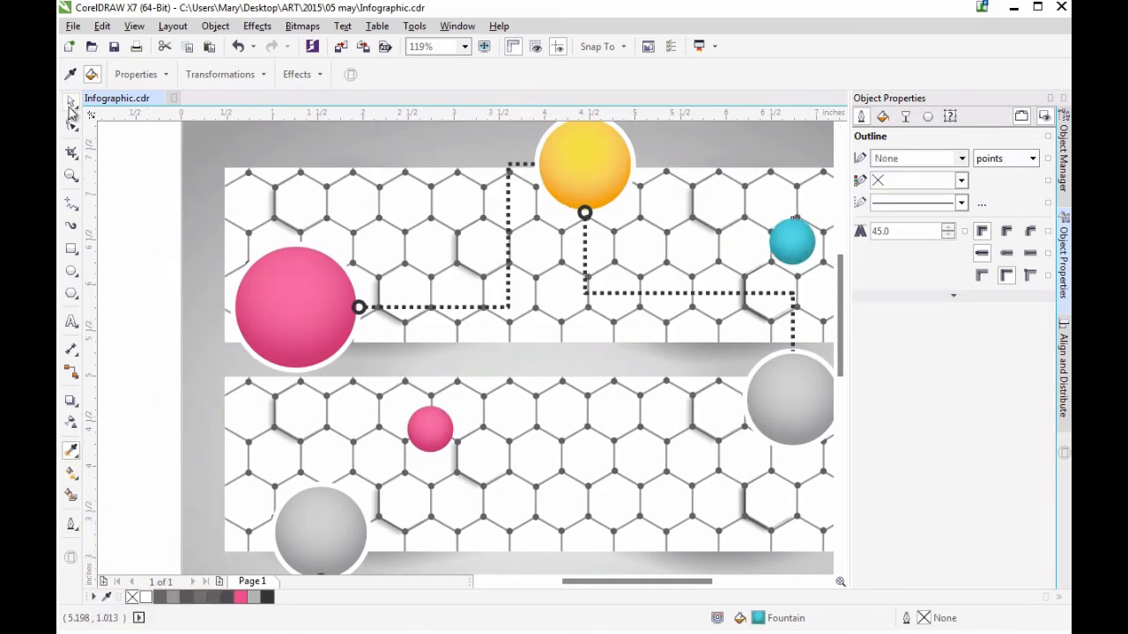
# Fit the small blue circle into a hexagon on the top banner and the small pink circle into one on the middle banner
pyautogui.click(72, 102)
pyautogui.click(134, 141)
pyautogui.moveTo(793, 242); pyautogui.dragTo(740, 203)
pyautogui.moveTo(740, 203); pyautogui.dragTo(798, 248)
pyautogui.moveTo(433, 430); pyautogui.dragTo(513, 411)
pyautogui.scroll(-1, 670, 282)
pyautogui.hscroll(1, 758, 255)
# Place two copies of the small blue circle in the upper-left and central hexagons of the top banner
pyautogui.click(781, 235)
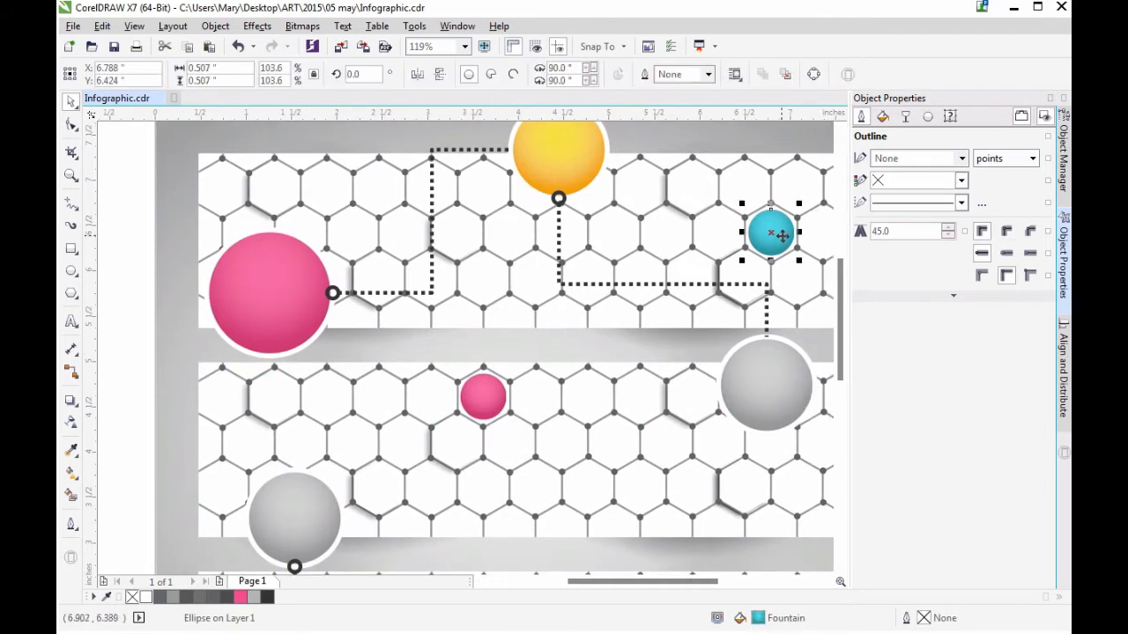
pyautogui.moveTo(771, 241); pyautogui.dragTo(483, 287)
pyautogui.rightClick(274, 197)
pyautogui.rightClick(482, 286)
# Copy the large circle's grey gradient to the two new small circles on the top banner and set their outline width to None
pyautogui.click(71, 451)
pyautogui.click(300, 513)
pyautogui.click(483, 278)
pyautogui.click(961, 159)
pyautogui.click(916, 173)
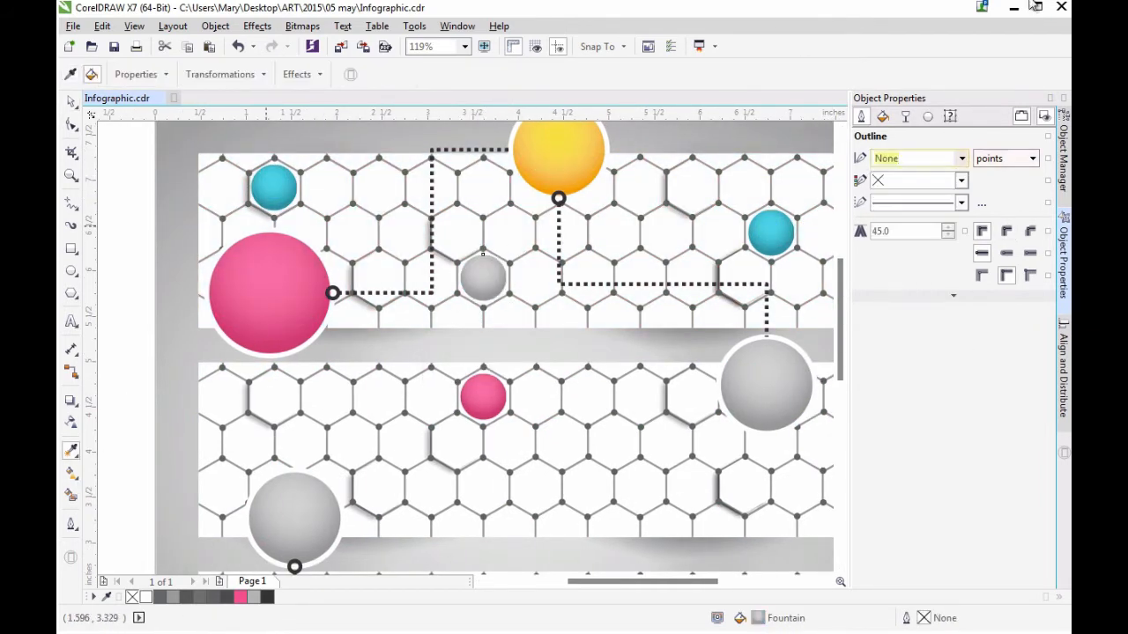
pyautogui.click(71, 102)
pyautogui.click(274, 185)
pyautogui.click(961, 158)
pyautogui.click(952, 174)
pyautogui.click(166, 224)
# Add a soft drop shadow falling to the lower left of the large pink circle
pyautogui.moveTo(841, 306); pyautogui.dragTo(842, 300)
pyautogui.scroll(-3, 840, 284)
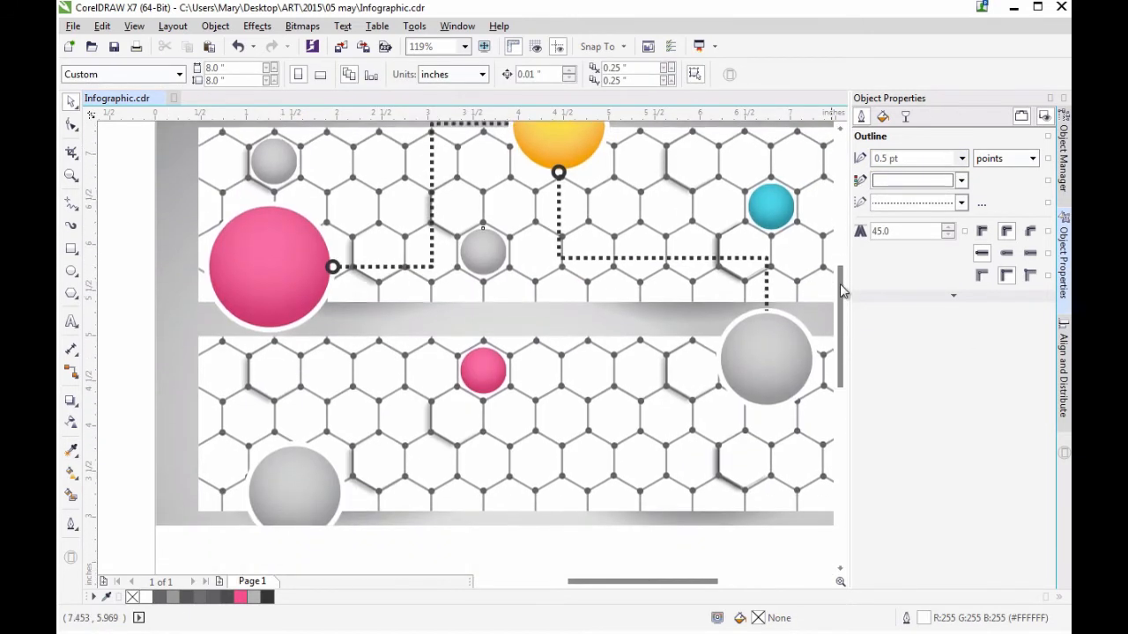
pyautogui.click(294, 292)
pyautogui.click(71, 401)
pyautogui.moveTo(246, 323); pyautogui.dragTo(238, 325)
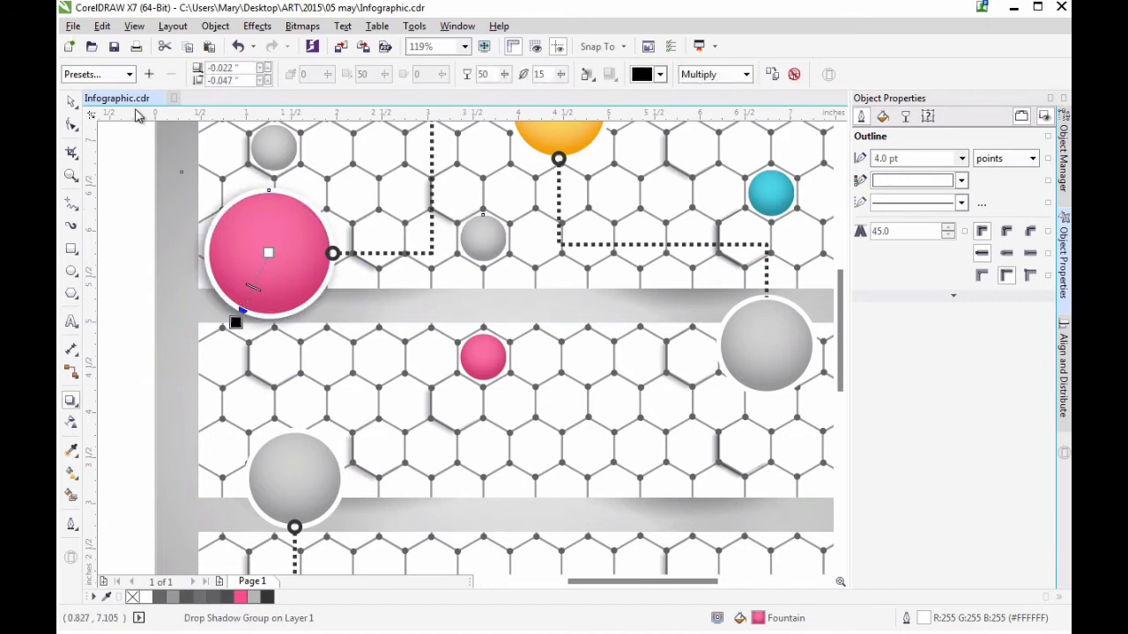
# Add a matching lower-left drop shadow to the grey circle at the right end of the middle banner
pyautogui.click(72, 101)
pyautogui.click(750, 356)
pyautogui.click(72, 400)
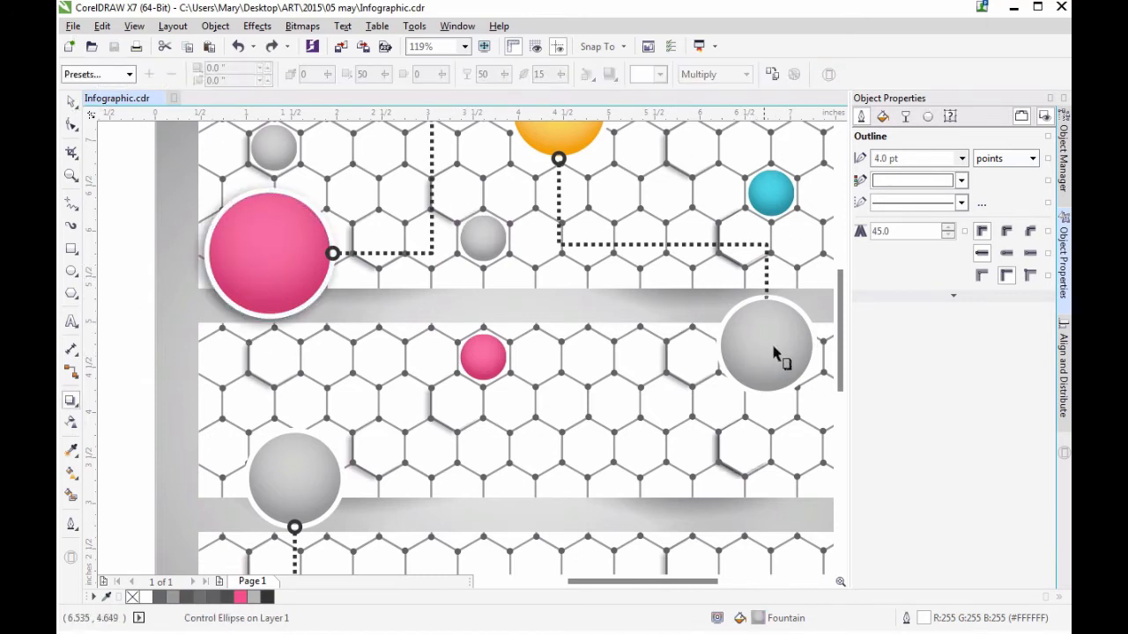
pyautogui.moveTo(737, 395); pyautogui.dragTo(735, 396)
# Add a lower-left drop shadow to the grey circle at the left end of the middle banner
pyautogui.moveTo(840, 342); pyautogui.dragTo(840, 380)
pyautogui.click(73, 102)
pyautogui.click(270, 313)
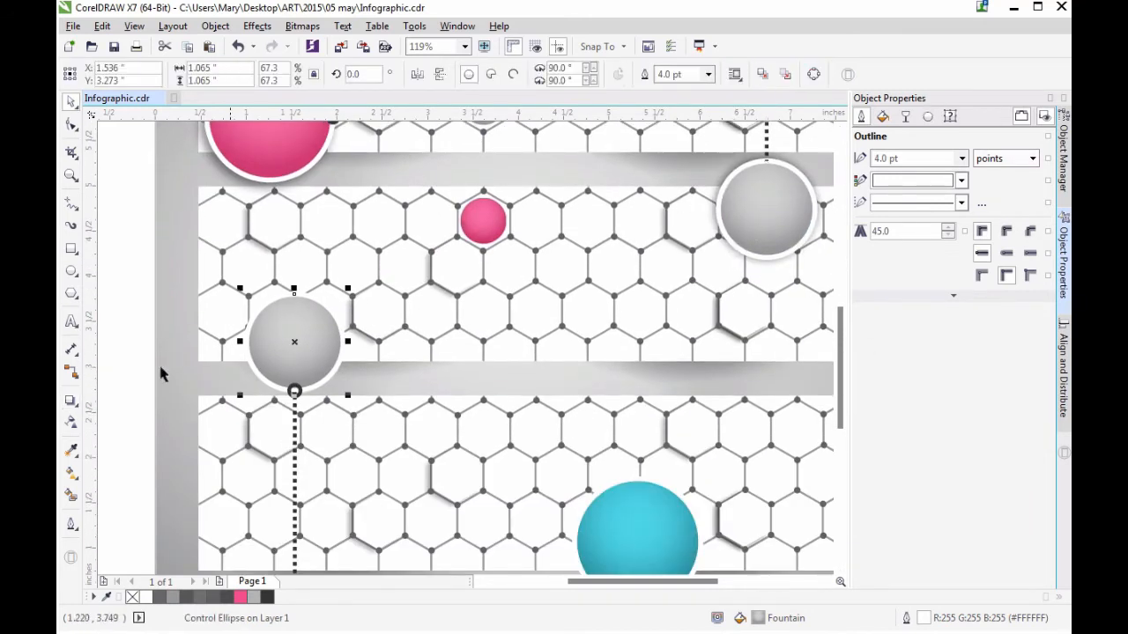
pyautogui.click(71, 400)
pyautogui.moveTo(294, 343); pyautogui.dragTo(269, 396)
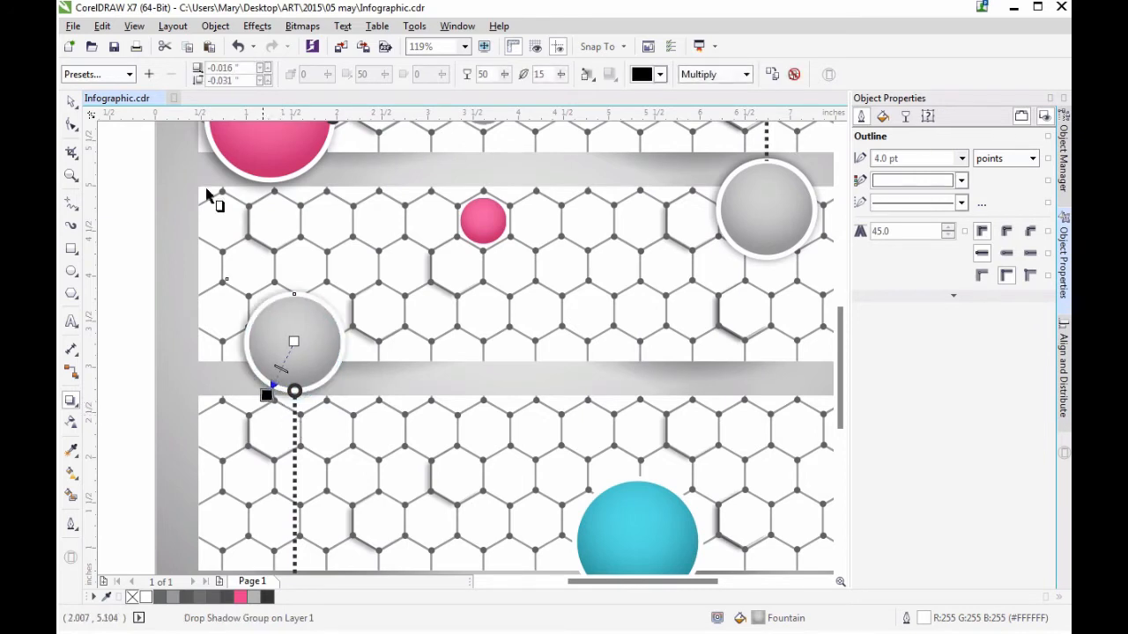
pyautogui.click(72, 102)
pyautogui.click(152, 148)
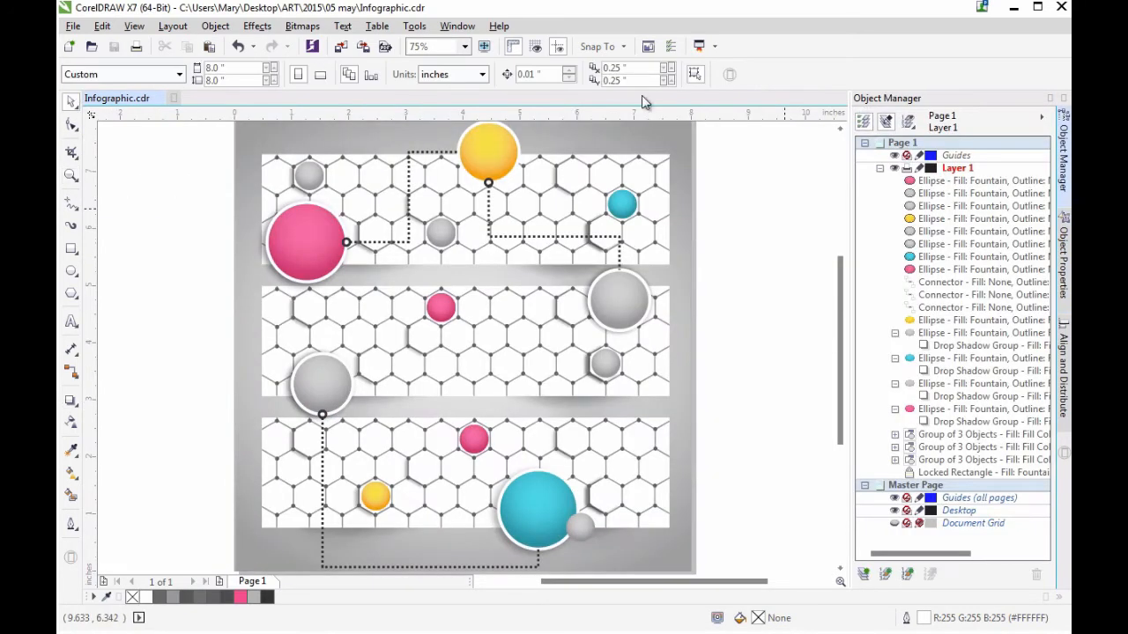
# Group the three dotted connectors together, and group the five large circles with their drop shadows
pyautogui.click(960, 282)
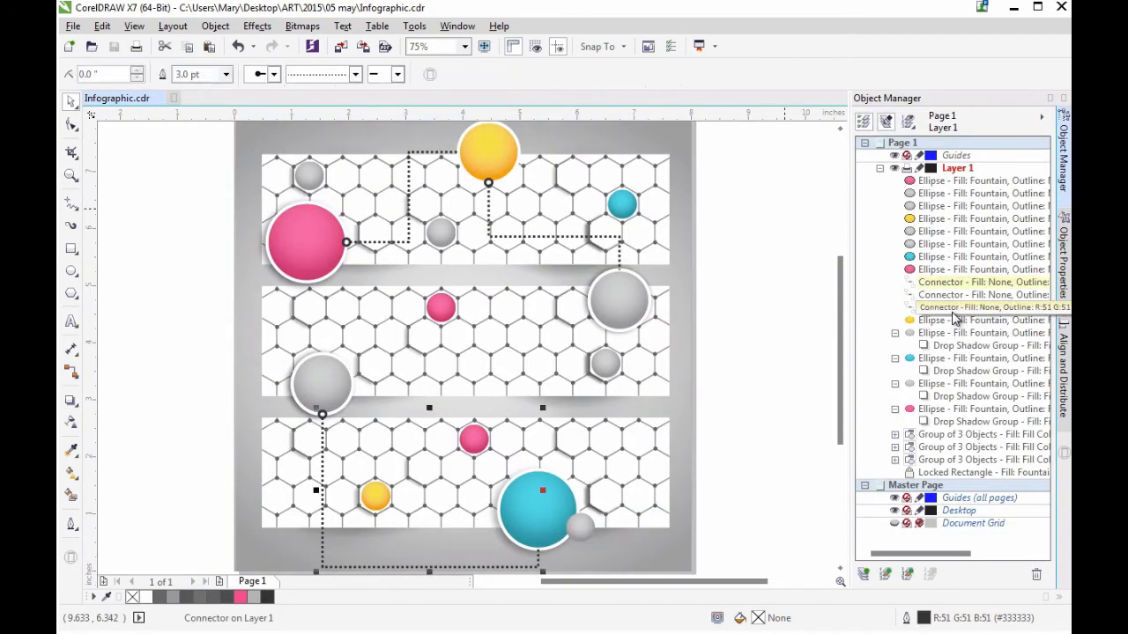
pyautogui.keyDown('shift'); pyautogui.click(960, 307); pyautogui.keyUp('shift')
pyautogui.hotkey('ctrl', 'g')
pyautogui.click(951, 297)
pyautogui.keyDown('shift'); pyautogui.click(968, 346); pyautogui.keyUp('shift')
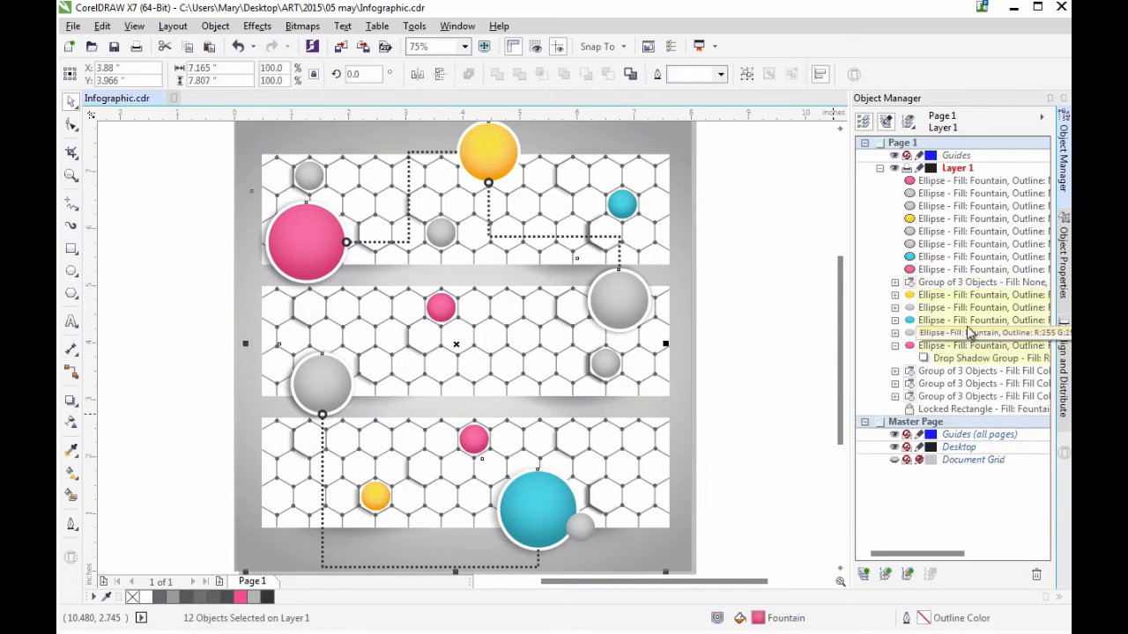
pyautogui.hotkey('ctrl', 'g')
# Group the eight small gradient circles into one object
pyautogui.click(983, 271)
pyautogui.keyDown('shift'); pyautogui.click(964, 182); pyautogui.keyUp('shift')
pyautogui.hotkey('ctrl', 'g')
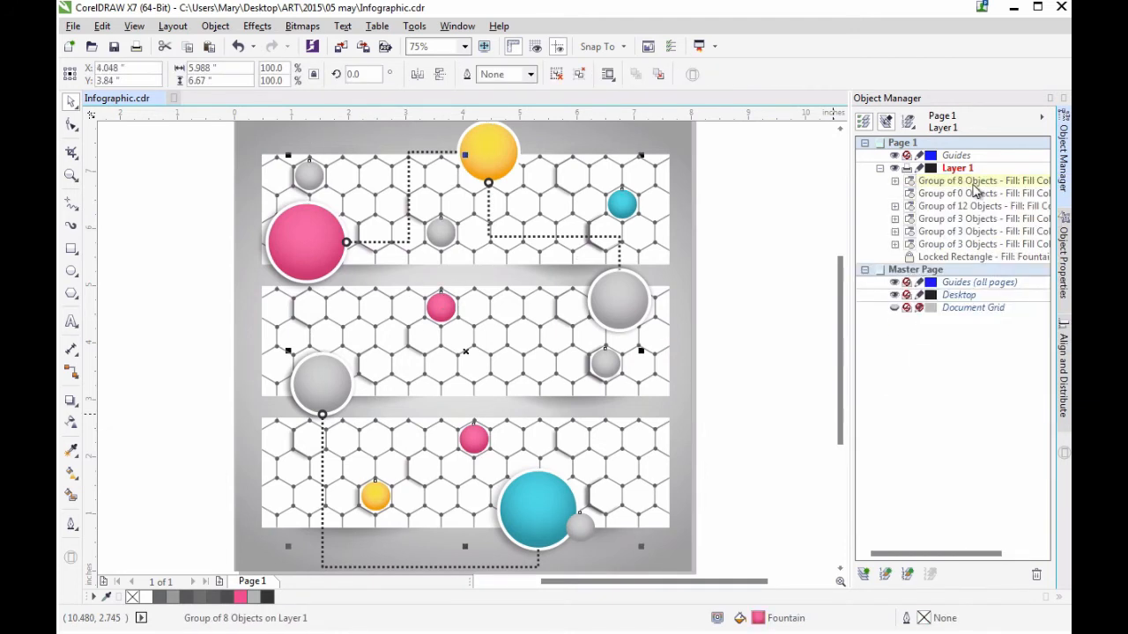
pyautogui.click(776, 369)
# Add a paragraph text frame reading LOREM over the large pink circle in the Bebas font
pyautogui.click(72, 322)
pyautogui.click(70, 176)
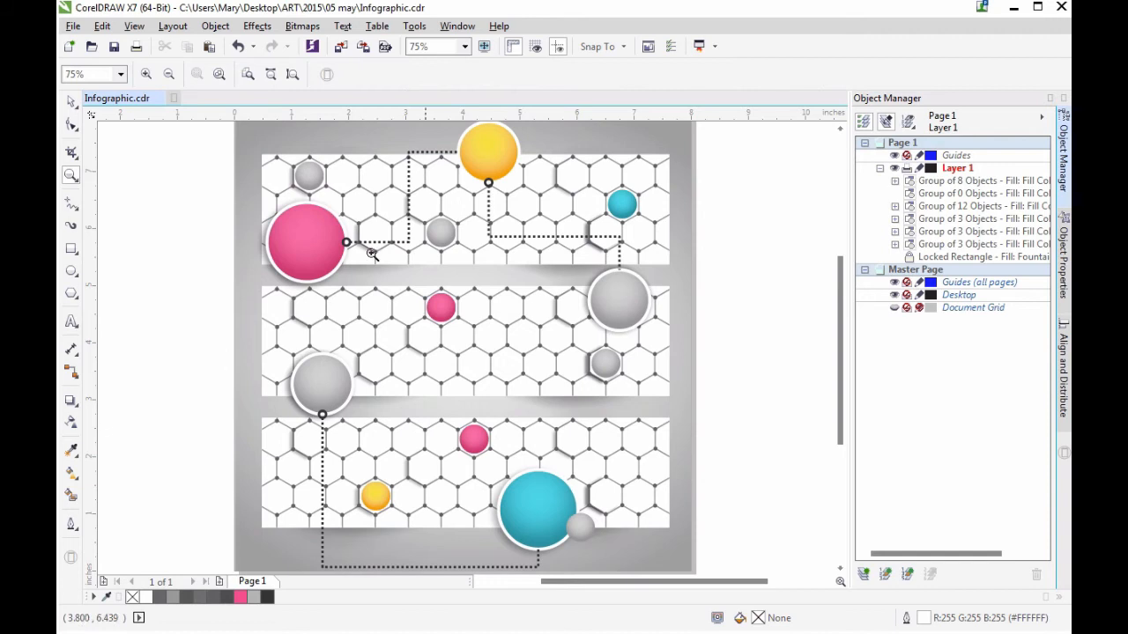
pyautogui.click(325, 223)
pyautogui.click(71, 321)
pyautogui.moveTo(369, 328); pyautogui.dragTo(502, 432)
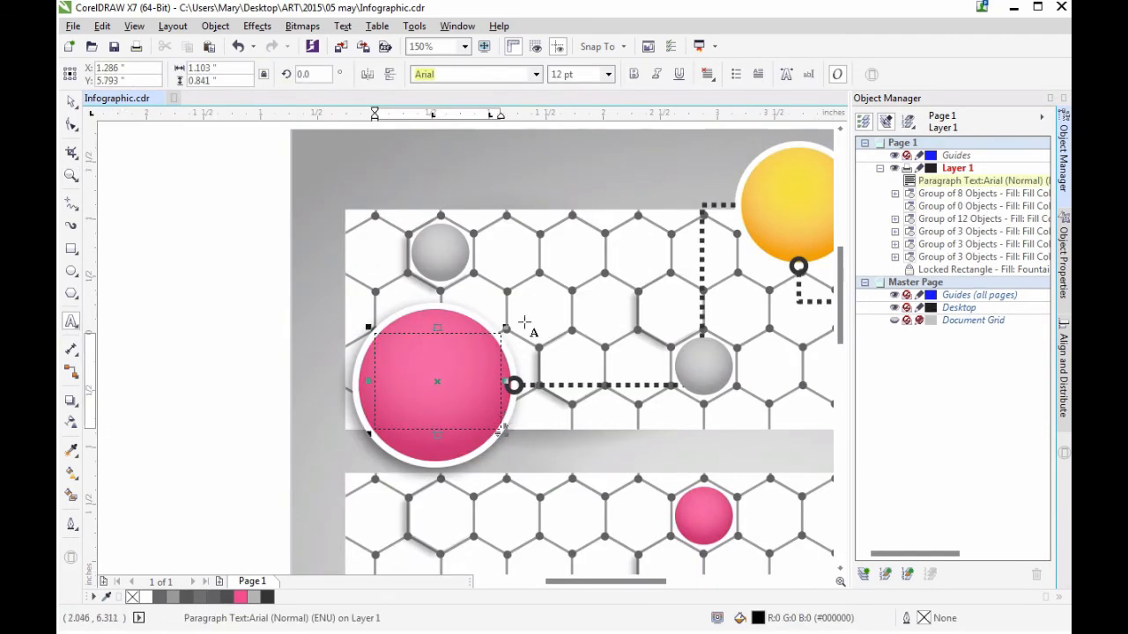
pyautogui.click(535, 74)
pyautogui.scroll(-2, 727, 185)
pyautogui.click(458, 259)
# Set the LOREM text to 24 pt in white and fit its frame to the centre of the pink circle
pyautogui.click(608, 74)
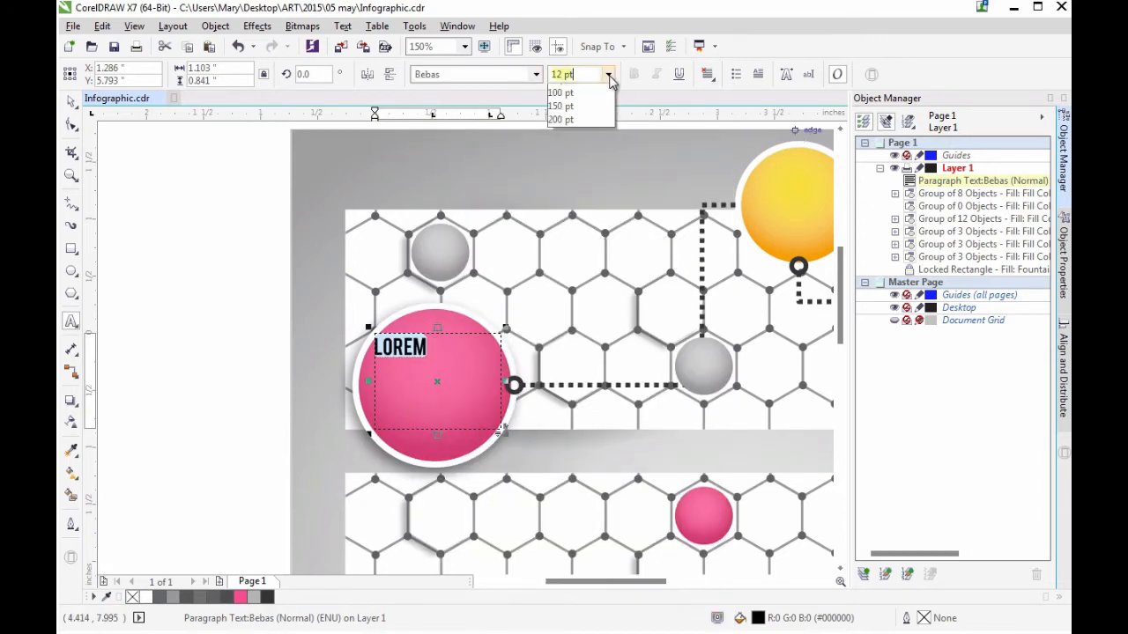
pyautogui.click(572, 211)
pyautogui.click(608, 74)
pyautogui.click(573, 186)
pyautogui.click(607, 74)
pyautogui.click(556, 217)
pyautogui.click(72, 101)
pyautogui.moveTo(499, 429)
pyautogui.mouseDown()
pyautogui.moveTo(490, 398)
pyautogui.moveTo(503, 445)
pyautogui.mouseUp()
pyautogui.moveTo(496, 379); pyautogui.dragTo(467, 398)
# Copy the LOREM text onto the yellow circle and shrink its frame to about 0.86 by 0.46 inches
pyautogui.moveTo(632, 582); pyautogui.dragTo(667, 582)
pyautogui.hotkey('ctrl', 'c')
pyautogui.hotkey('ctrl', 'v')
pyautogui.moveTo(254, 379); pyautogui.dragTo(632, 206)
pyautogui.moveTo(668, 251); pyautogui.dragTo(622, 211)
# Set the yellow circle's LOREM text to 18 pt and nudge it slightly left
pyautogui.click(71, 321)
pyautogui.click(608, 75)
pyautogui.click(573, 214)
pyautogui.click(71, 102)
pyautogui.click(705, 230)
pyautogui.click(981, 182)
pyautogui.press('Left')
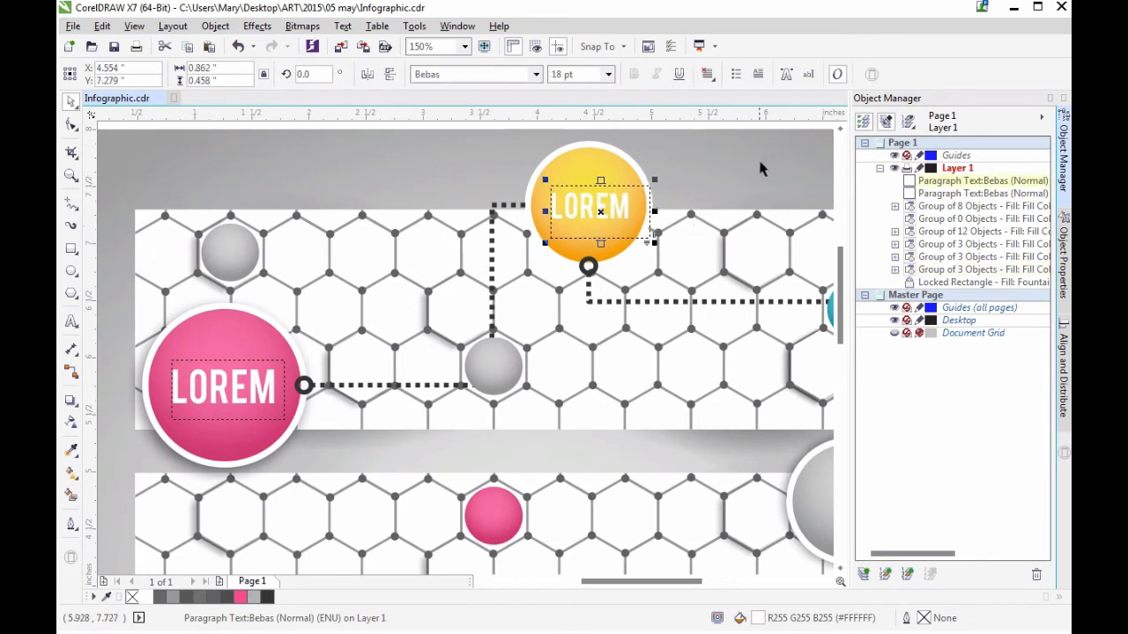
pyautogui.click(762, 169)
# Copy the pink circle's LOREM text onto the grey circle at the right end of the middle banner
pyautogui.scroll(-1, 762, 168)
pyautogui.click(267, 324)
pyautogui.hotkey('ctrl', 'c')
pyautogui.hotkey('ctrl', 'v')
pyautogui.moveTo(237, 350); pyautogui.dragTo(663, 469)
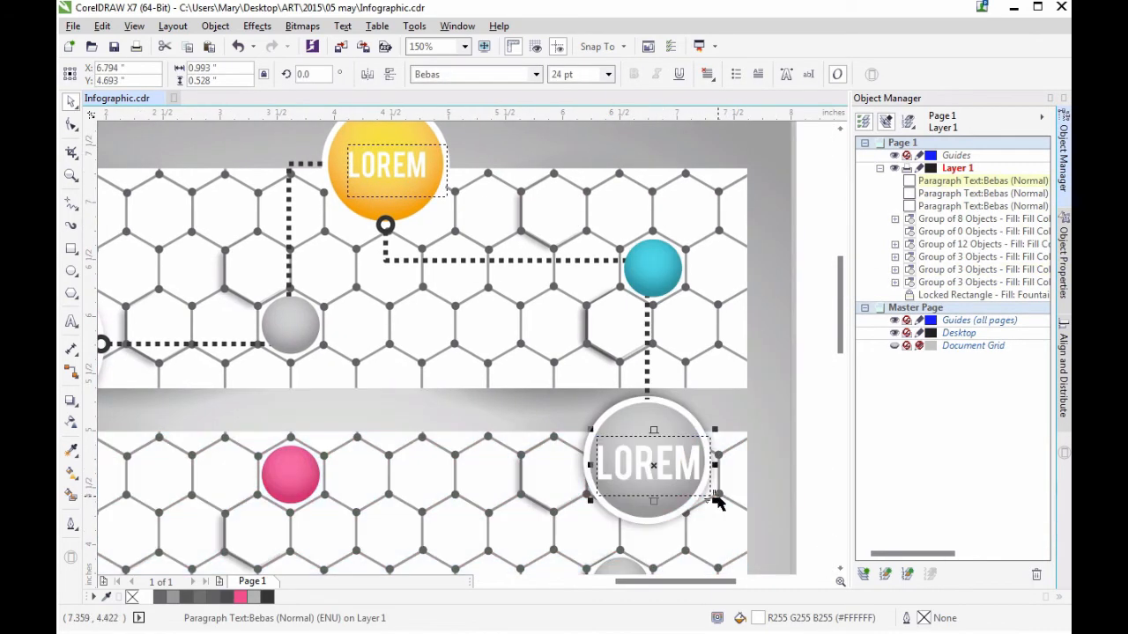
# Change the right-hand grey circle's label to IPSUM and adjust its position on the circle
pyautogui.moveTo(844, 283); pyautogui.dragTo(843, 288)
pyautogui.doubleClick(697, 430)
pyautogui.hotkey('ctrl', 'a')
pyautogui.write('IPSUM')
pyautogui.click(71, 101)
pyautogui.moveTo(683, 461); pyautogui.dragTo(684, 463)
pyautogui.click(788, 426)
# Copy the IPSUM text onto the large blue circle on the bottom banner and enlarge its frame
pyautogui.moveTo(843, 315); pyautogui.dragTo(844, 364)
pyautogui.click(649, 220)
pyautogui.click(762, 292)
pyautogui.hotkey('ctrl', 'v')
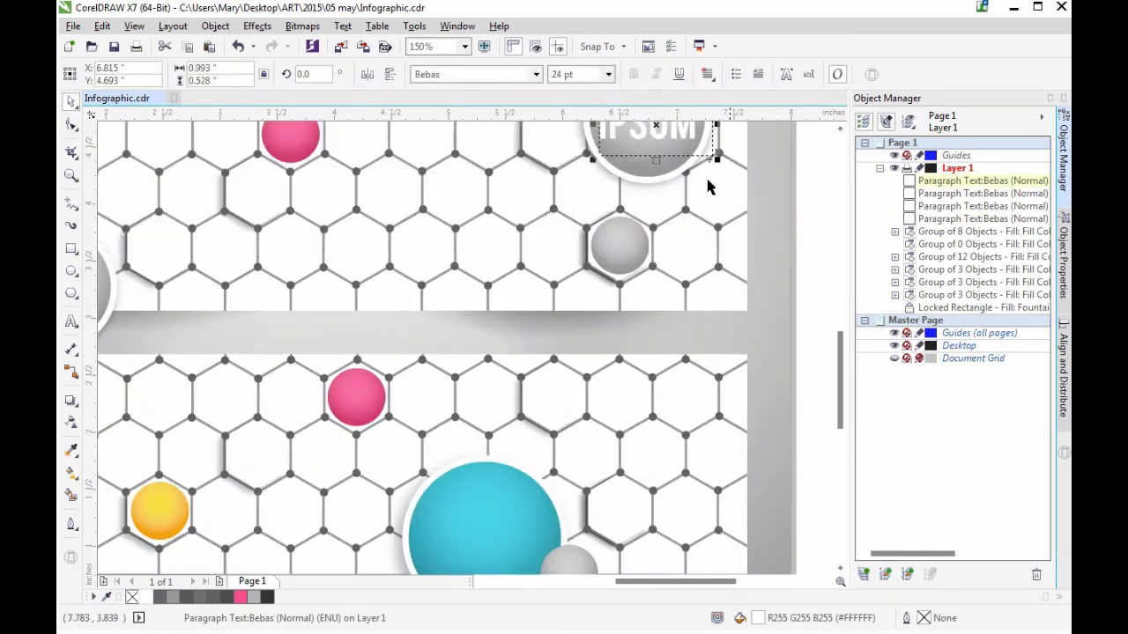
pyautogui.moveTo(657, 132); pyautogui.dragTo(480, 539)
pyautogui.moveTo(843, 366); pyautogui.dragTo(843, 397)
pyautogui.moveTo(486, 381); pyautogui.dragTo(477, 387)
pyautogui.moveTo(533, 420)
pyautogui.mouseDown()
pyautogui.moveTo(546, 428)
pyautogui.moveTo(548, 416)
pyautogui.mouseUp()
# Set the blue circle's IPSUM text to 30 pt
pyautogui.doubleClick(477, 386)
pyautogui.hotkey('ctrl', 'a')
pyautogui.click(608, 74)
pyautogui.write('30')
pyautogui.press('Return')
pyautogui.click(71, 101)
pyautogui.click(557, 484)
# Copy the pink circle's LOREM text onto the grey circle at the left end of the middle banner
pyautogui.moveTo(669, 582); pyautogui.dragTo(628, 581)
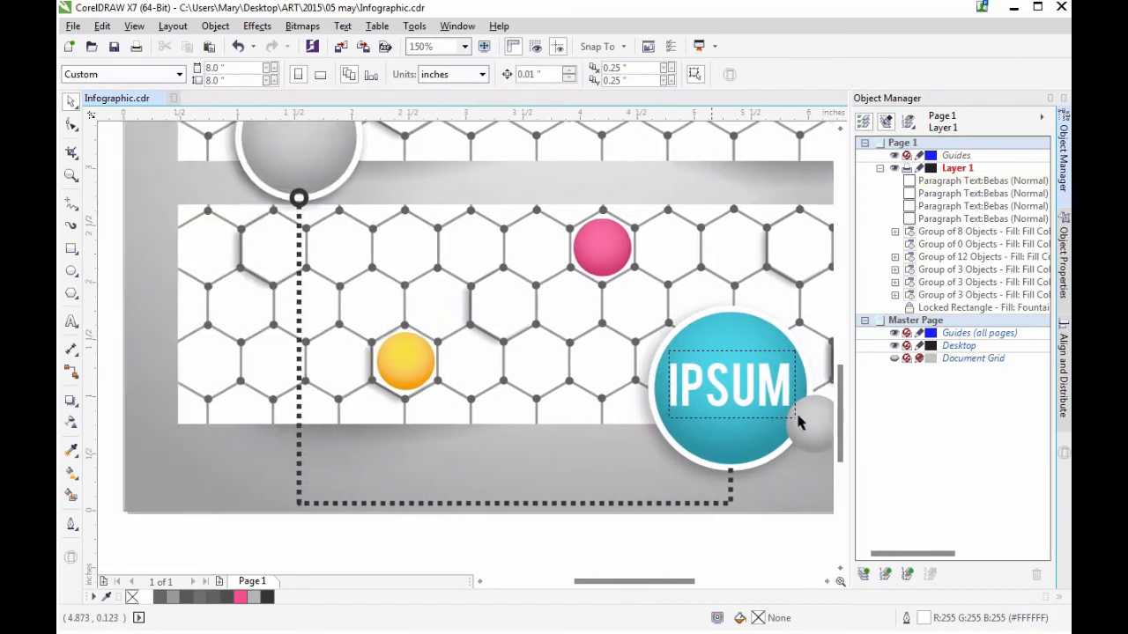
pyautogui.moveTo(840, 416); pyautogui.dragTo(841, 354)
pyautogui.click(310, 145)
pyautogui.hotkey('ctrl', 'c')
pyautogui.hotkey('ctrl', 'v')
pyautogui.moveTo(289, 165); pyautogui.dragTo(322, 450)
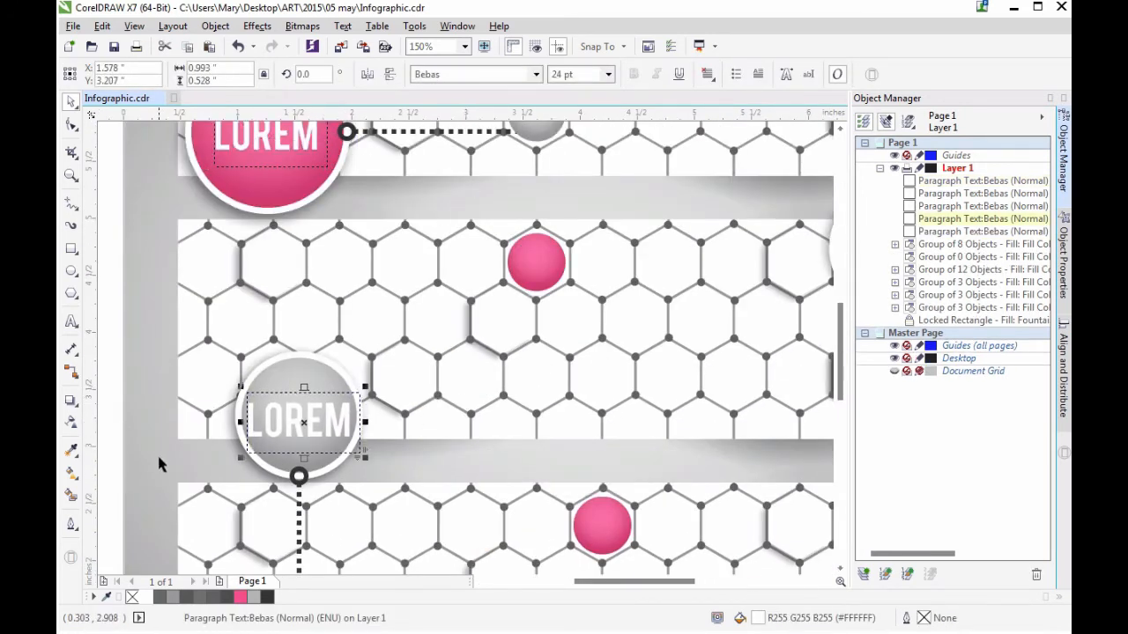
# Draw an 80% black rectangle about 0.79 by 0.95 inches with 0.14-inch rounded corners beside the page on Layer 2
pyautogui.press('z')
pyautogui.click(138, 74)
pyautogui.click(88, 91)
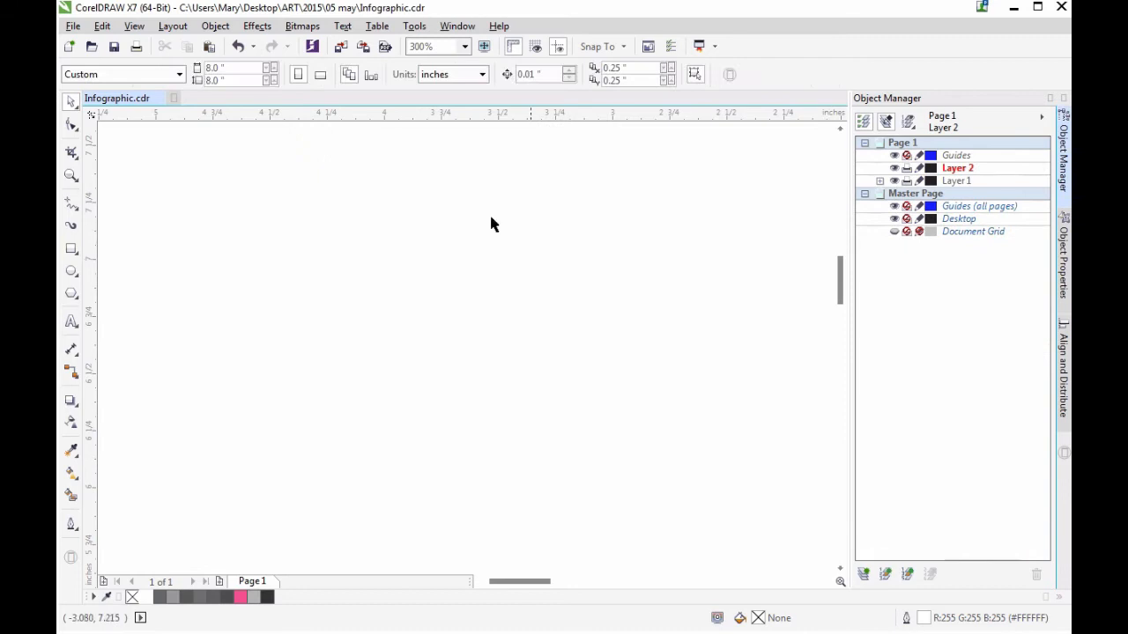
pyautogui.press('F6')
pyautogui.moveTo(190, 194); pyautogui.dragTo(378, 415)
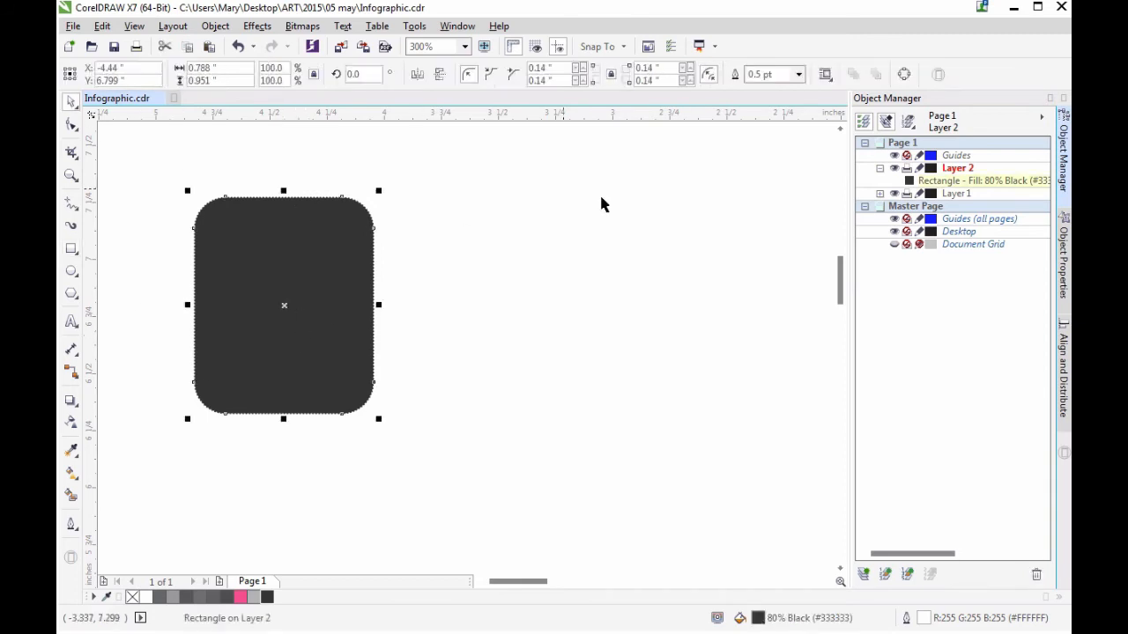
# Give the rounded rectangle a 1.5 pt black outline and remove its fill
pyautogui.rightClick(133, 598)
pyautogui.rightClick(148, 598)
pyautogui.click(1064, 261)
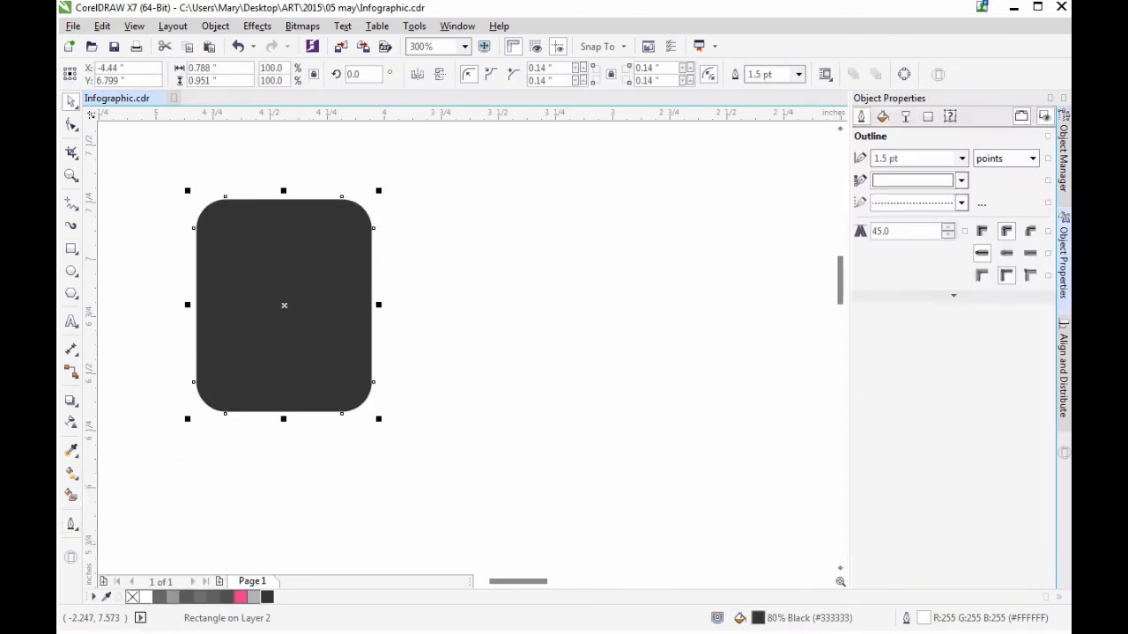
pyautogui.click(962, 181)
pyautogui.click(962, 159)
pyautogui.click(896, 234)
pyautogui.click(962, 181)
pyautogui.click(892, 206)
pyautogui.click(883, 117)
pyautogui.click(864, 159)
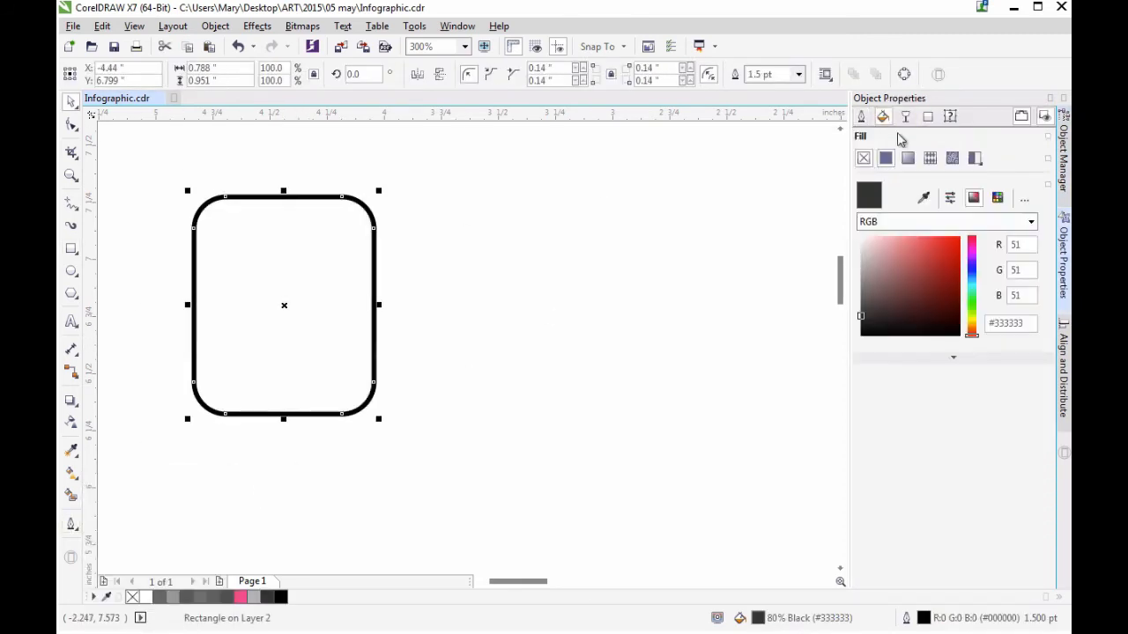
# Draw a solid black bar about 0.68 by 0.03 inches, without an outline, near the top inside the rounded rectangle
pyautogui.click(529, 246)
pyautogui.click(70, 249)
pyautogui.moveTo(207, 235); pyautogui.dragTo(363, 241)
pyautogui.click(70, 450)
pyautogui.click(202, 402)
pyautogui.click(265, 237)
pyautogui.click(886, 158)
pyautogui.click(860, 335)
pyautogui.click(861, 116)
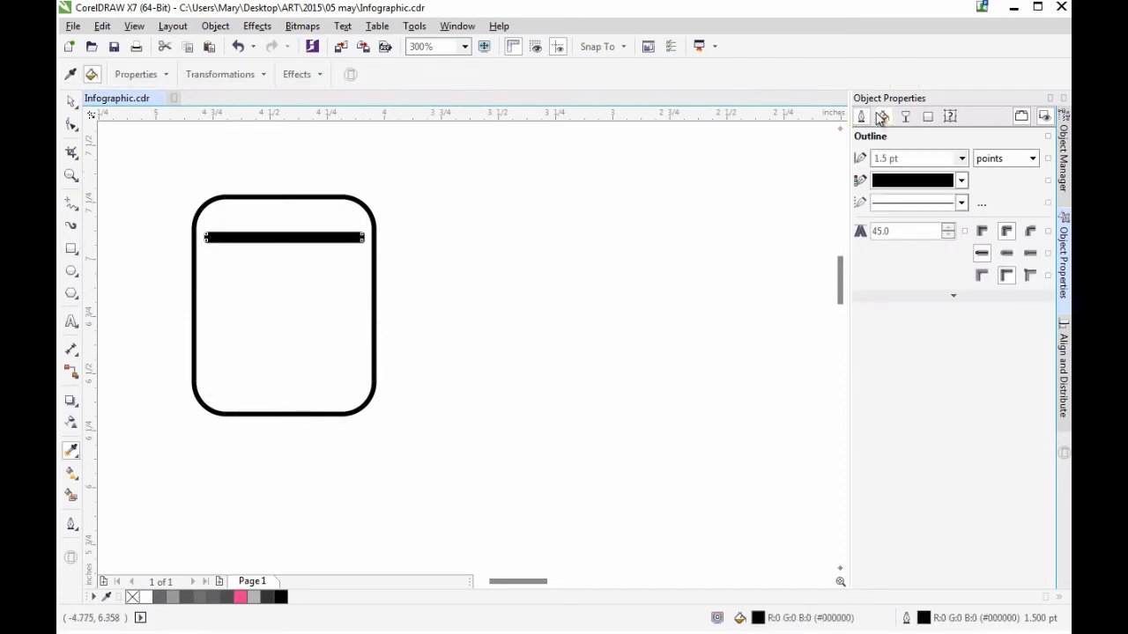
pyautogui.click(962, 158)
pyautogui.click(889, 173)
# Copy the black bar down the rounded rectangle to make five stacked horizontal lines
pyautogui.click(70, 102)
pyautogui.click(441, 202)
pyautogui.click(334, 239)
pyautogui.moveTo(334, 237); pyautogui.dragTo(326, 267)
pyautogui.rightClick(326, 266)
pyautogui.moveTo(326, 267); pyautogui.dragTo(328, 304)
pyautogui.rightClick(328, 304)
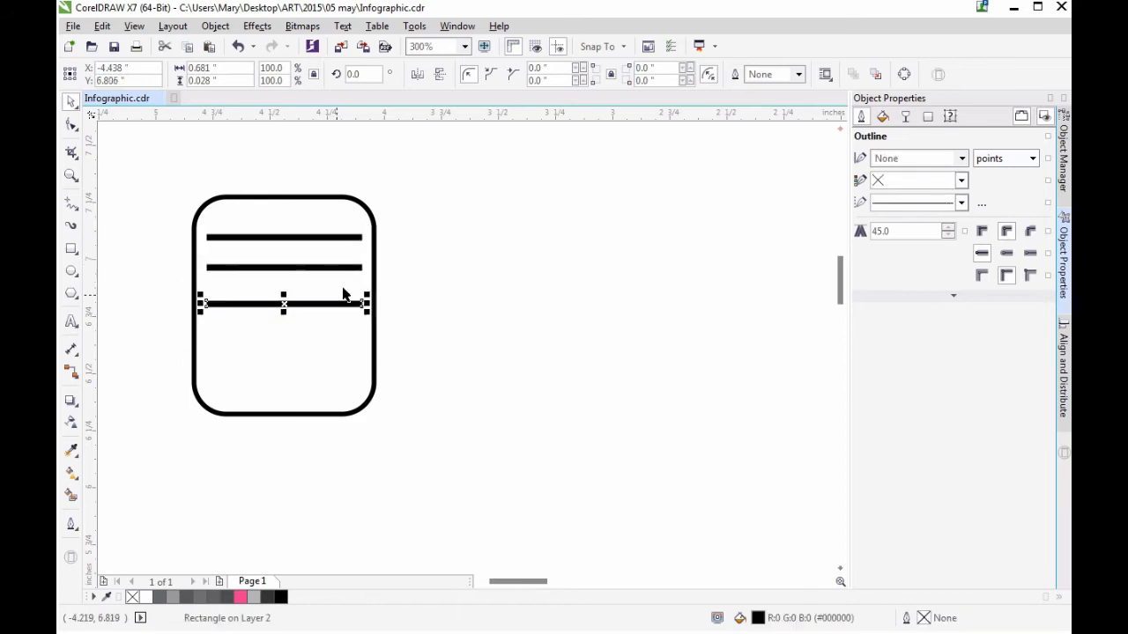
pyautogui.press('space')
pyautogui.moveTo(332, 359); pyautogui.dragTo(332, 398)
pyautogui.hotkey('ctrl', 'z')
pyautogui.click(331, 282)
pyautogui.click(373, 275)
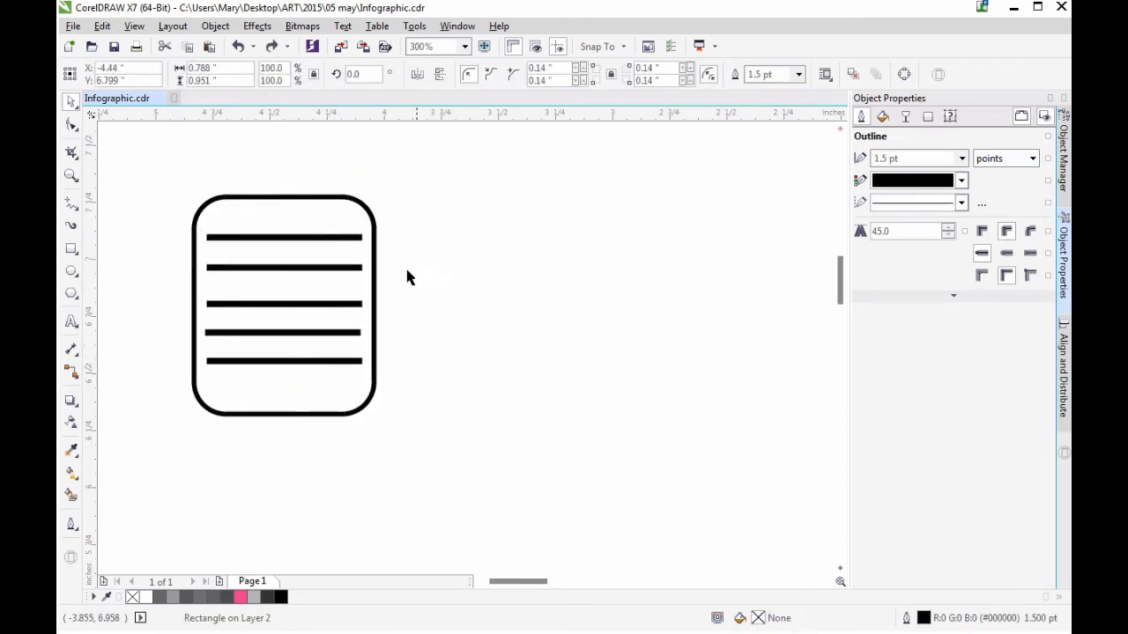
# Center and evenly distribute the five lines vertically, then group them and nudge the group slightly down
pyautogui.hotkey('ctrl', 'a')
pyautogui.keyDown('shift'); pyautogui.click(374, 293); pyautogui.keyUp('shift')
pyautogui.hotkey('ctrl', 'shift', 'a')
pyautogui.click(954, 157)
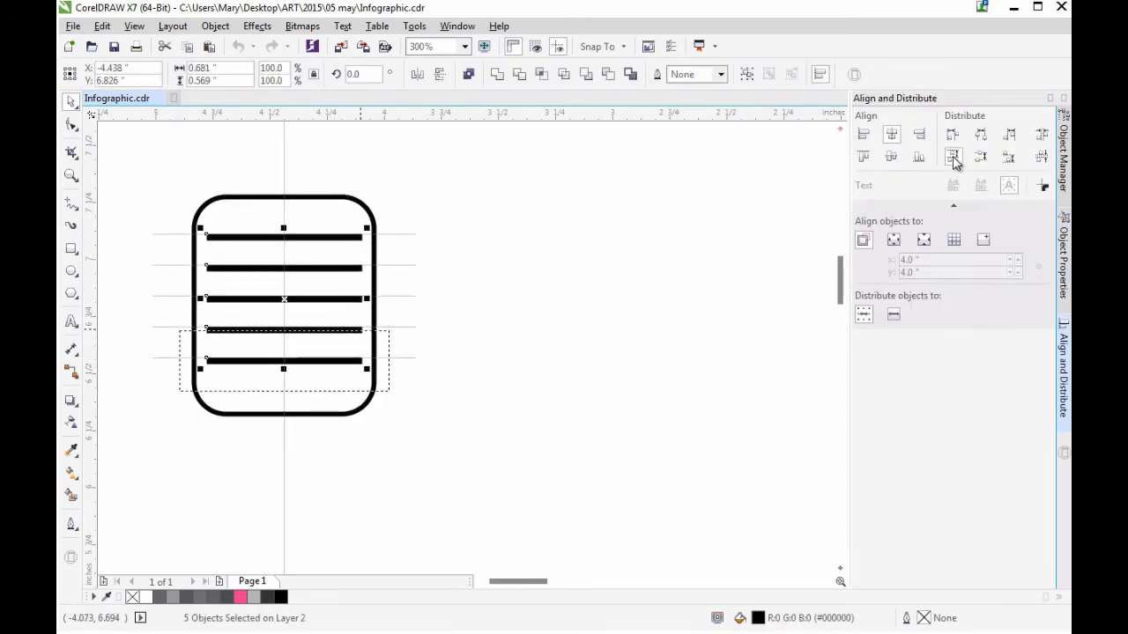
pyautogui.hotkey('ctrl', 'g')
pyautogui.press('Down')
pyautogui.press('Down')
pyautogui.press('Down')
pyautogui.click(473, 370)
# Draw a vertical black bar about 0.08 by 0.23 inches, without an outline, across the notepad's top edge near its left corner
pyautogui.press('F6')
pyautogui.moveTo(221, 168); pyautogui.dragTo(239, 220)
pyautogui.click(72, 450)
pyautogui.click(246, 244)
pyautogui.click(230, 194)
pyautogui.press('space')
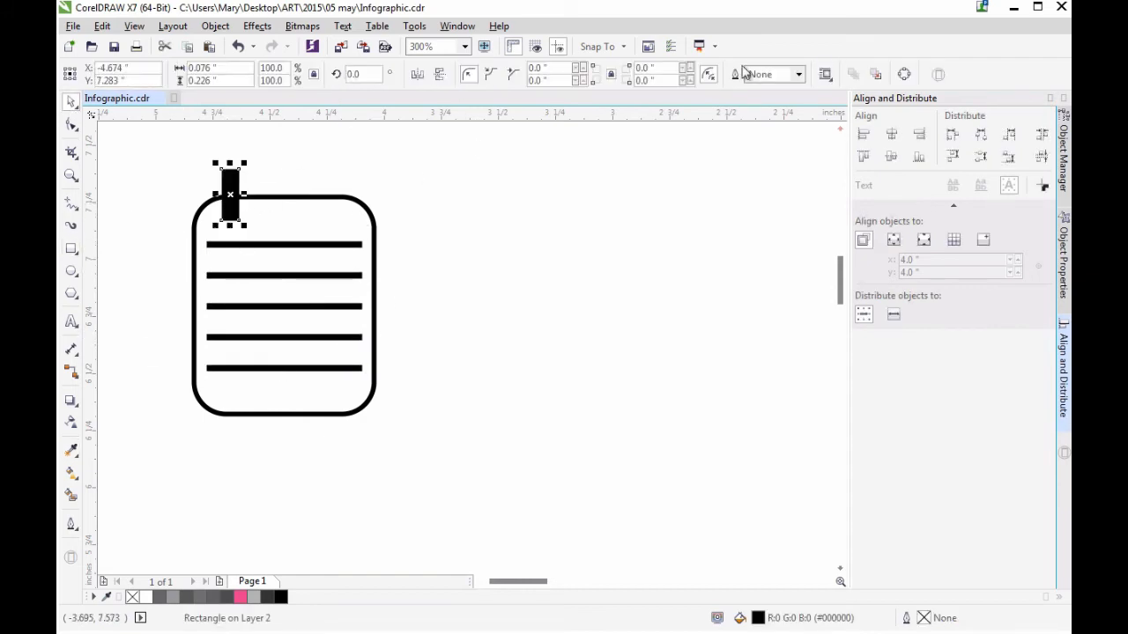
# Round the vertical bar's ends fully and scale it down to about 0.07 by 0.21 inches
pyautogui.click(71, 175)
pyautogui.click(330, 248)
pyautogui.click(75, 105)
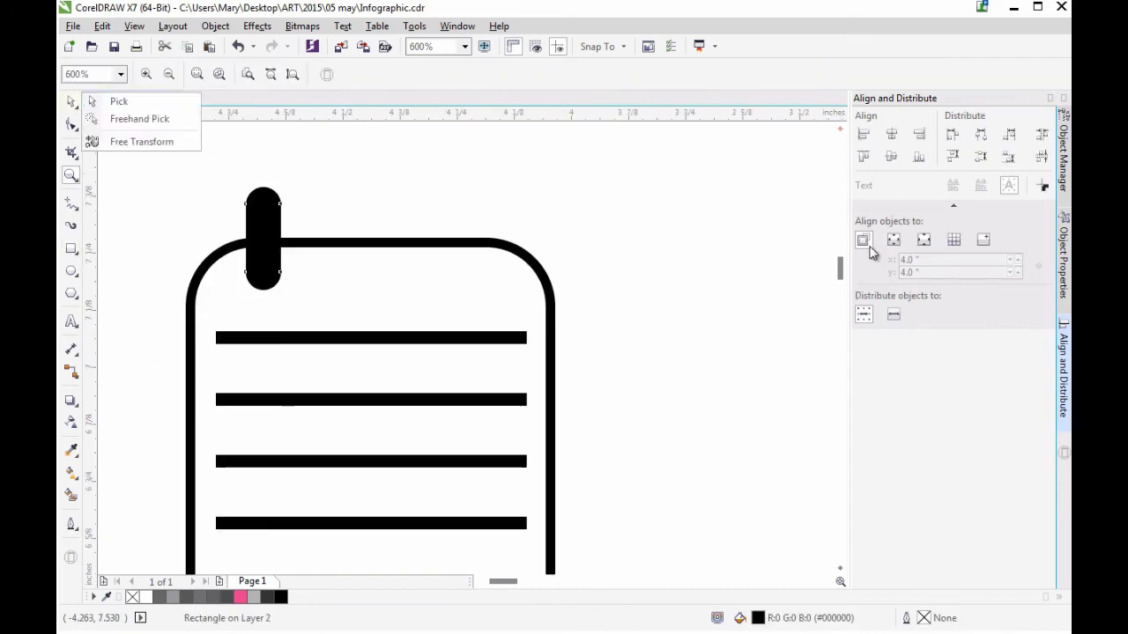
pyautogui.click(274, 227)
pyautogui.press('F3')
pyautogui.press('h')
pyautogui.moveTo(569, 362); pyautogui.dragTo(343, 221)
pyautogui.press('space')
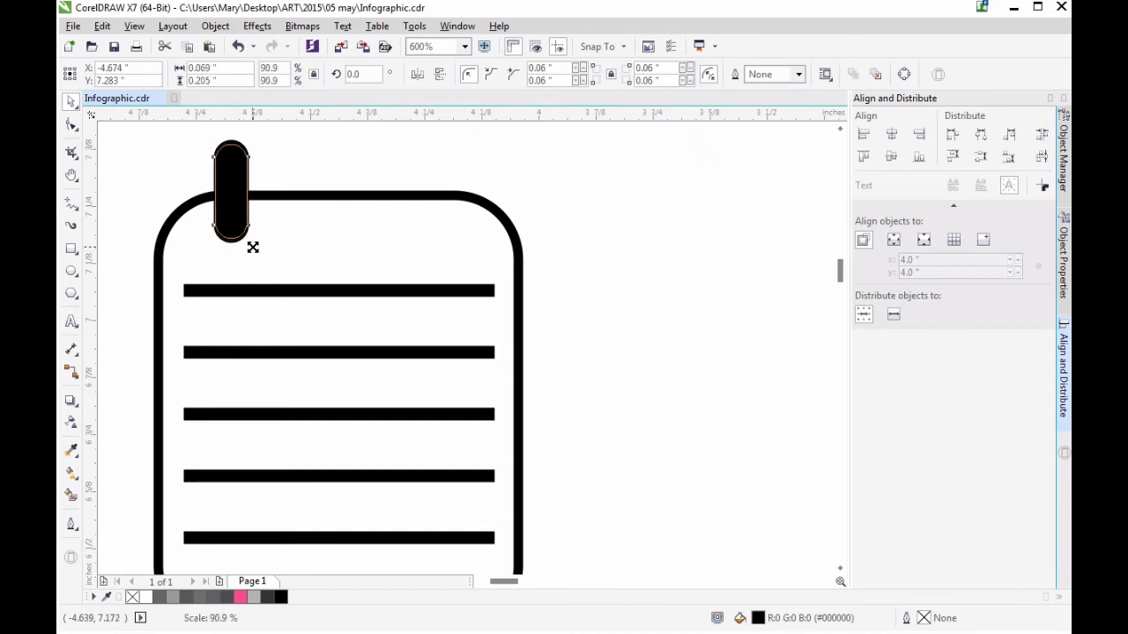
# Copy the rounded ring along the notepad's top edge to make four, and distribute them evenly horizontally
pyautogui.moveTo(234, 211); pyautogui.dragTo(369, 216)
pyautogui.moveTo(369, 220); pyautogui.dragTo(449, 219)
pyautogui.moveTo(494, 257); pyautogui.dragTo(190, 133)
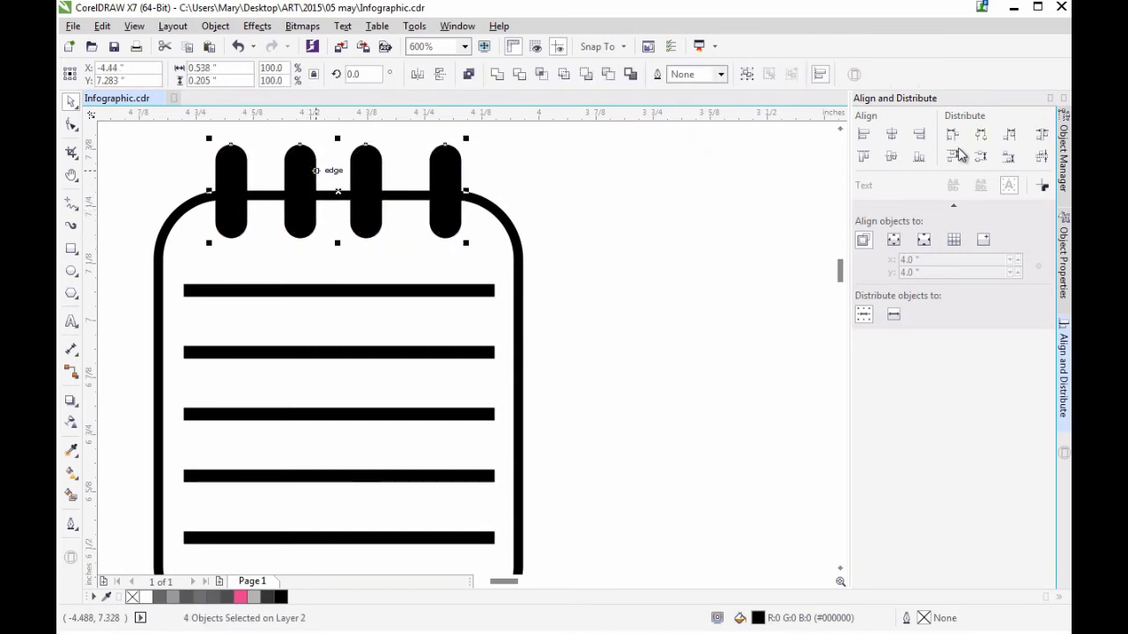
pyautogui.click(1009, 135)
pyautogui.click(668, 261)
# Group the four binder rings and shift the group slightly down
pyautogui.moveTo(493, 258); pyautogui.dragTo(190, 132)
pyautogui.hotkey('ctrl', 'g')
pyautogui.moveTo(445, 196); pyautogui.dragTo(446, 203)
pyautogui.keyDown('shift'); pyautogui.click(483, 290); pyautogui.keyUp('shift')
pyautogui.click(444, 212)
pyautogui.click(591, 470)
# Group the rings, the lines and the rounded rectangle together on Layer 2
pyautogui.click(1063, 157)
pyautogui.click(995, 206)
pyautogui.keyDown('shift'); pyautogui.click(1004, 181); pyautogui.keyUp('shift')
pyautogui.hotkey('ctrl', 'g')
pyautogui.click(670, 353)
# Draw an L-shaped fold line with the Pen tool across the notepad's lower-right corner
pyautogui.moveTo(503, 583); pyautogui.dragTo(511, 583)
pyautogui.click(75, 180)
pyautogui.click(110, 178)
pyautogui.click(169, 74)
pyautogui.moveTo(842, 276); pyautogui.dragTo(842, 274)
pyautogui.click(404, 408)
pyautogui.click(72, 205)
pyautogui.click(119, 255)
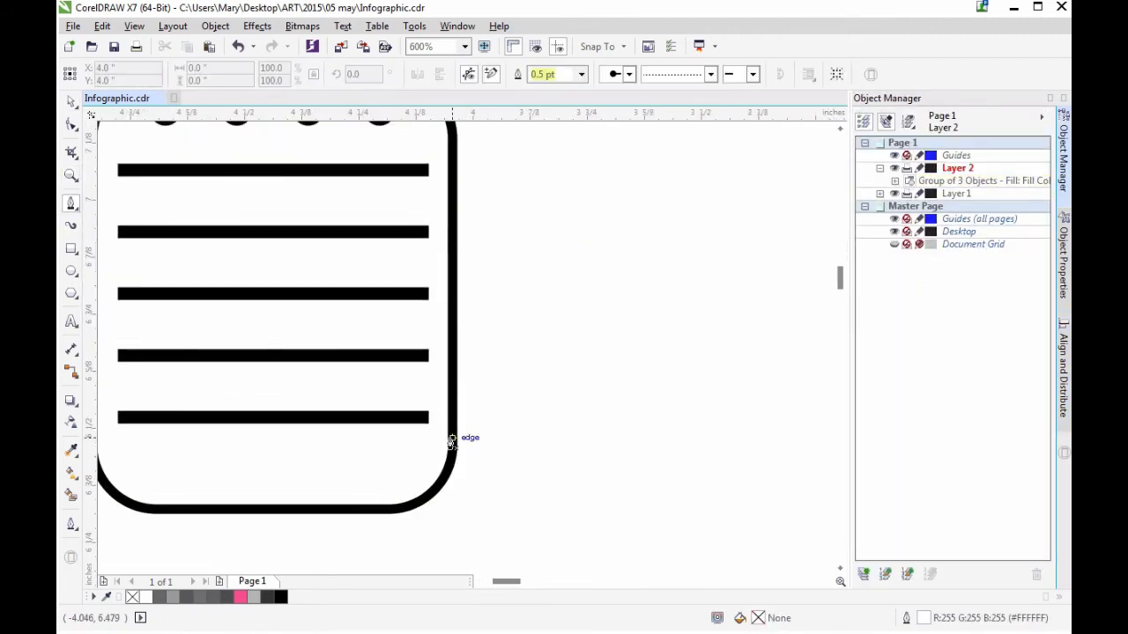
pyautogui.click(381, 437)
# Give the fold line a solid black 1.5 pt outline
pyautogui.press('i')
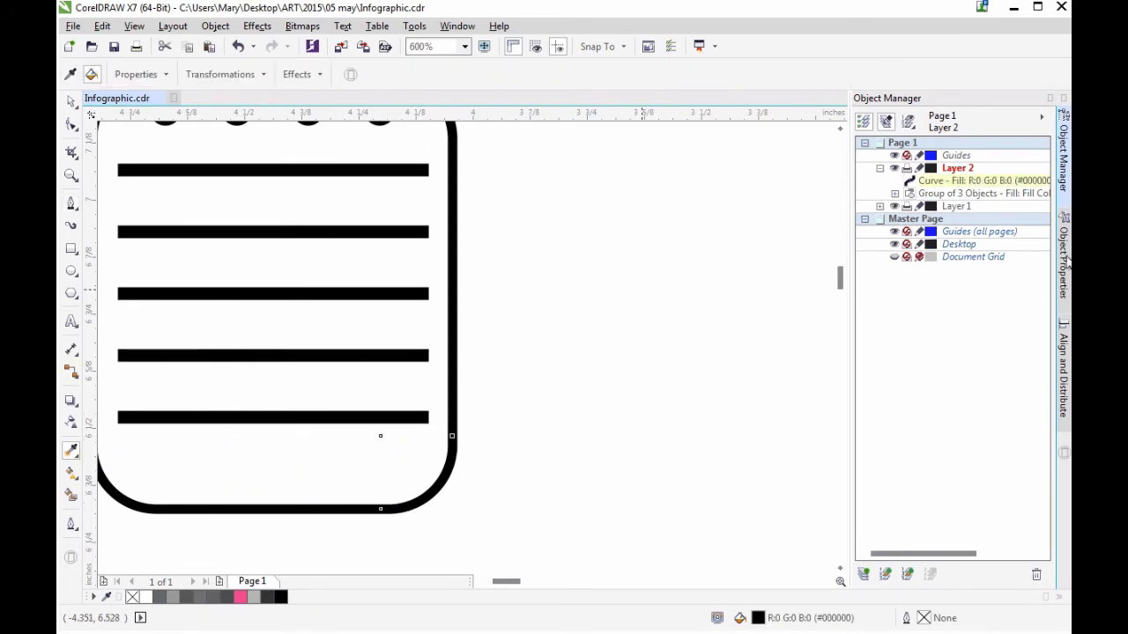
pyautogui.click(1065, 263)
pyautogui.click(961, 179)
pyautogui.click(939, 190)
pyautogui.click(961, 159)
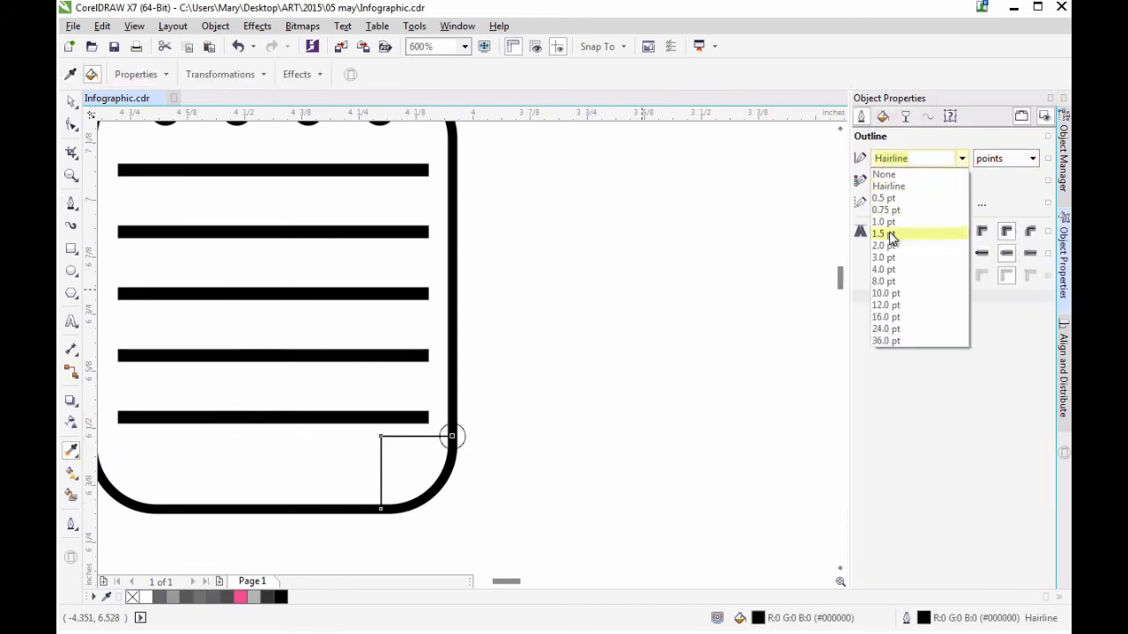
pyautogui.click(890, 245)
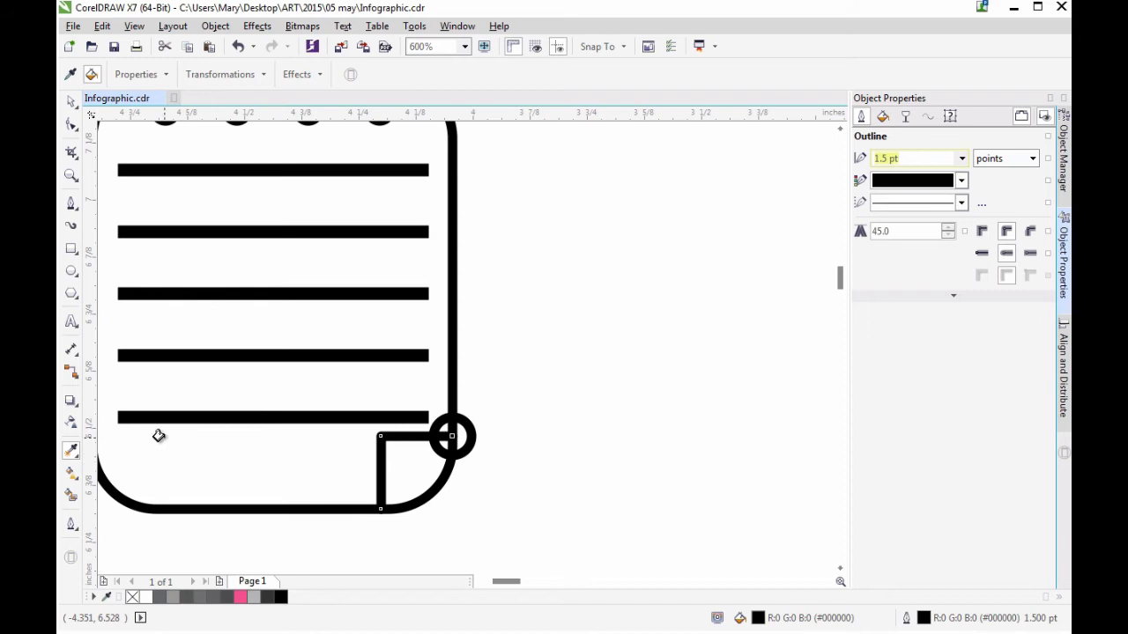
# Remove the round arrowhead from the start of the fold line
pyautogui.click(72, 103)
pyautogui.click(274, 75)
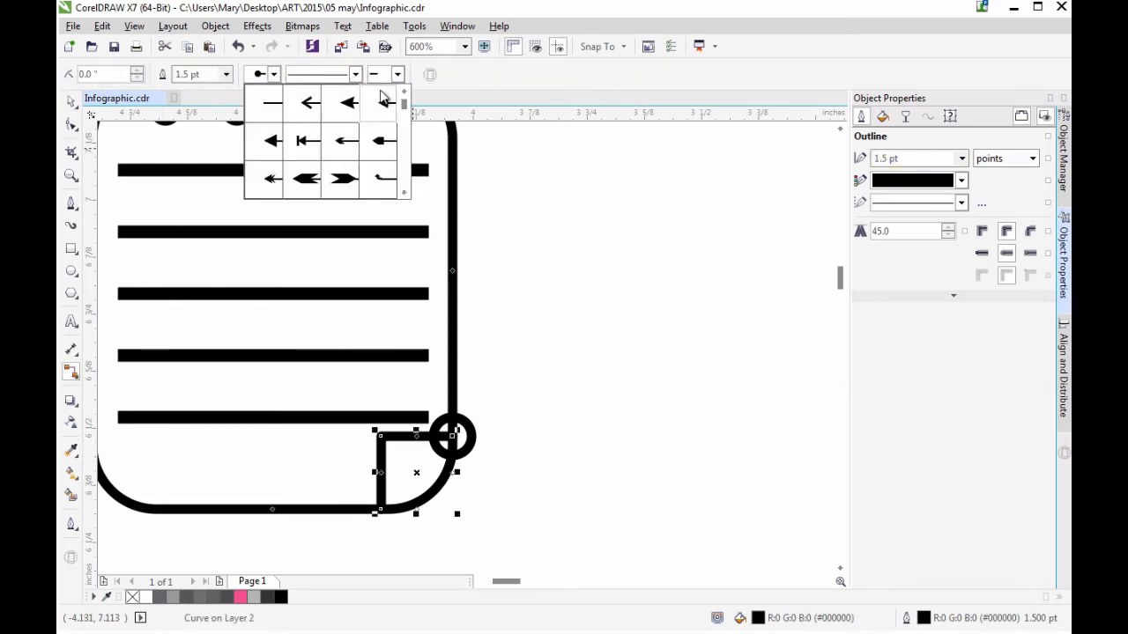
pyautogui.click(269, 103)
pyautogui.click(544, 442)
pyautogui.press('space')
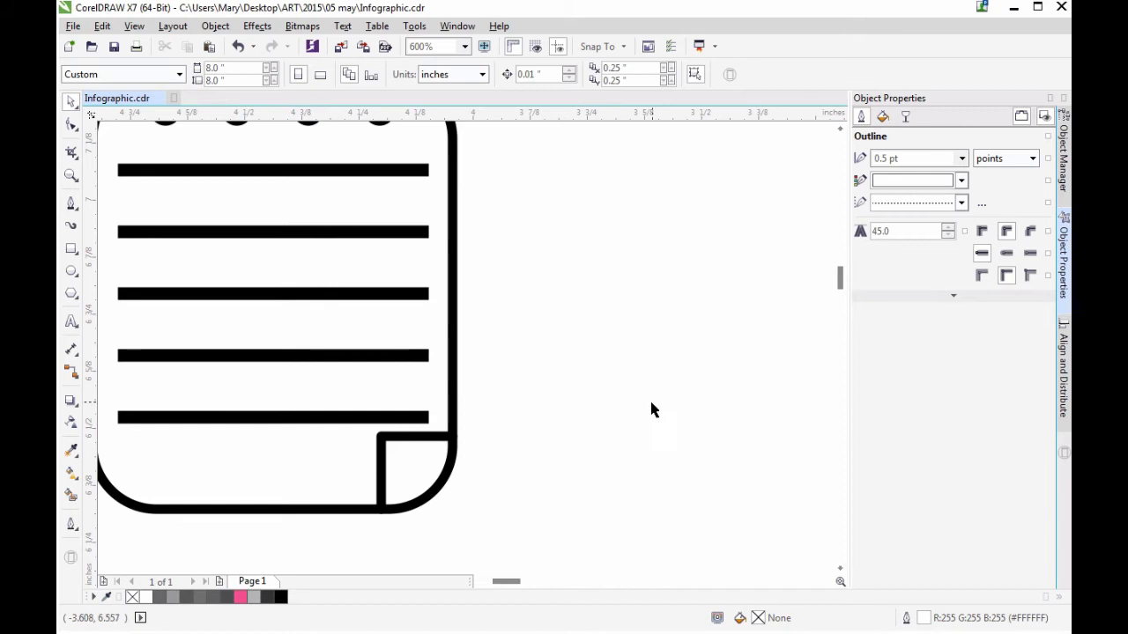
# Close the fold line into a triangle with a diagonal edge and place a duplicate beside the notepad
pyautogui.click(72, 204)
pyautogui.click(71, 102)
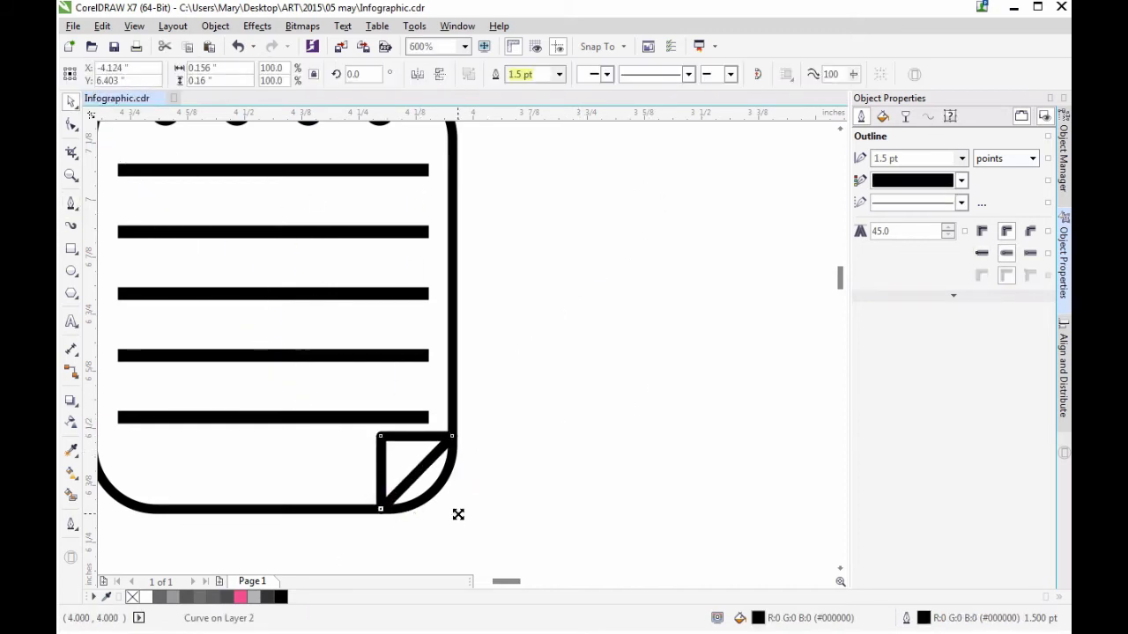
pyautogui.hotkey('ctrl', 'd')
pyautogui.click(510, 484)
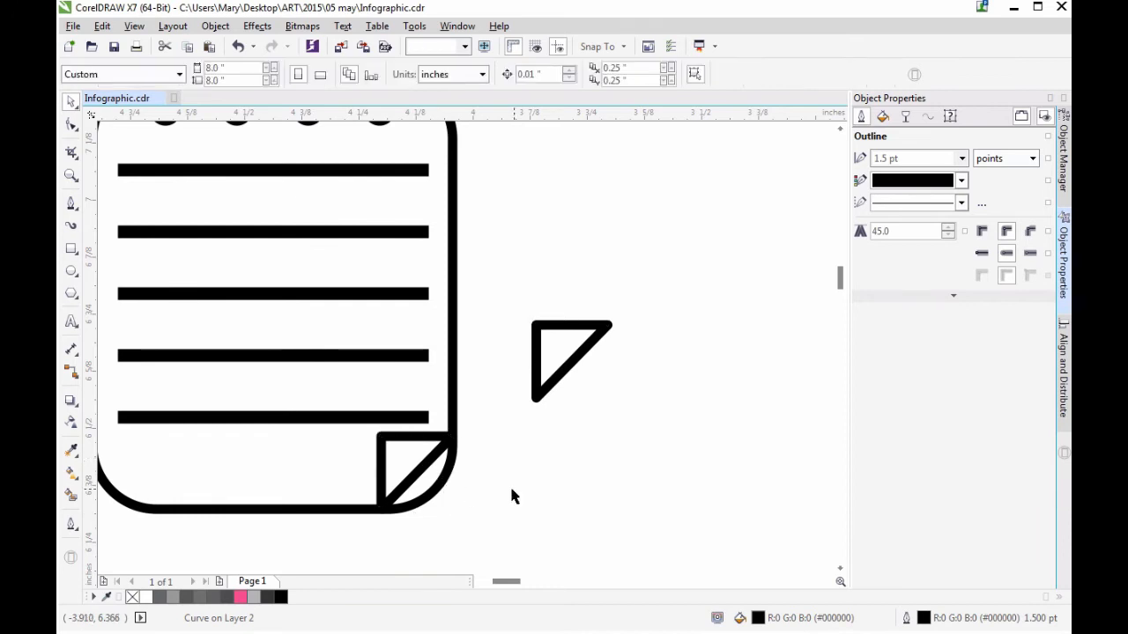
# Trim the notepad's corner outside the fold using a shape drawn along its diagonal, and delete the spare triangle
pyautogui.click(71, 202)
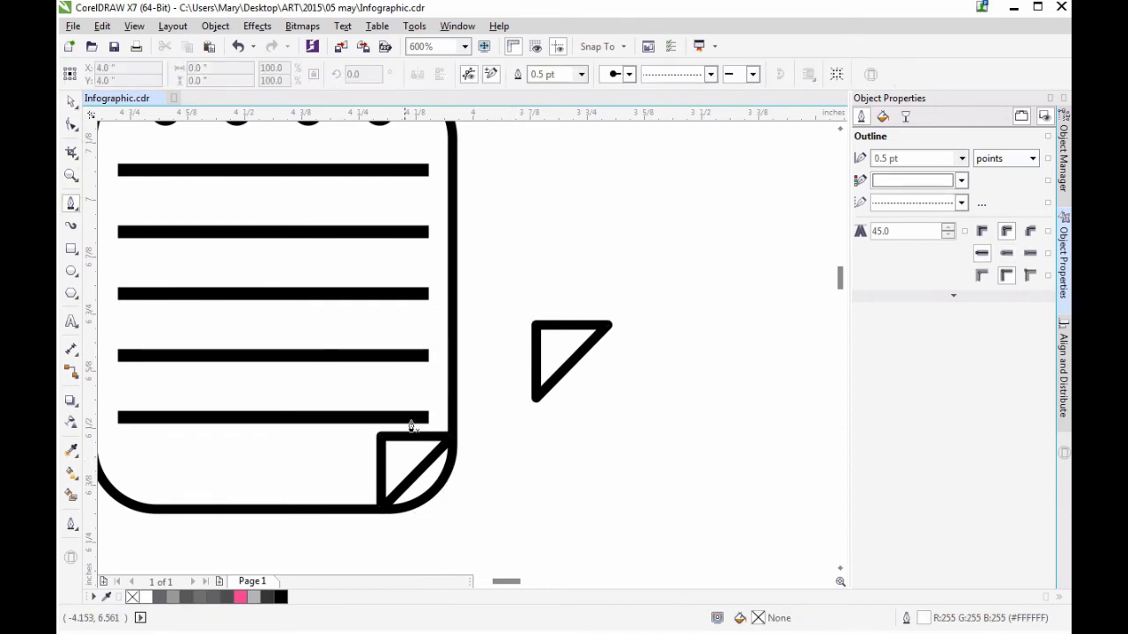
pyautogui.click(450, 448)
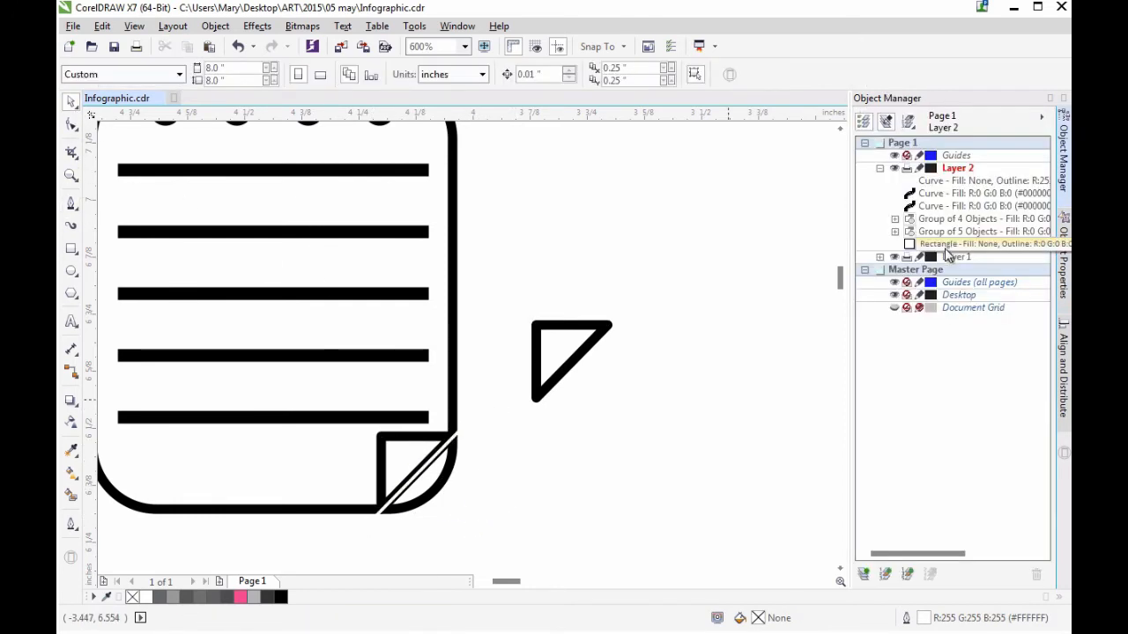
pyautogui.click(947, 247)
pyautogui.keyDown('ctrl'); pyautogui.click(961, 183); pyautogui.keyUp('ctrl')
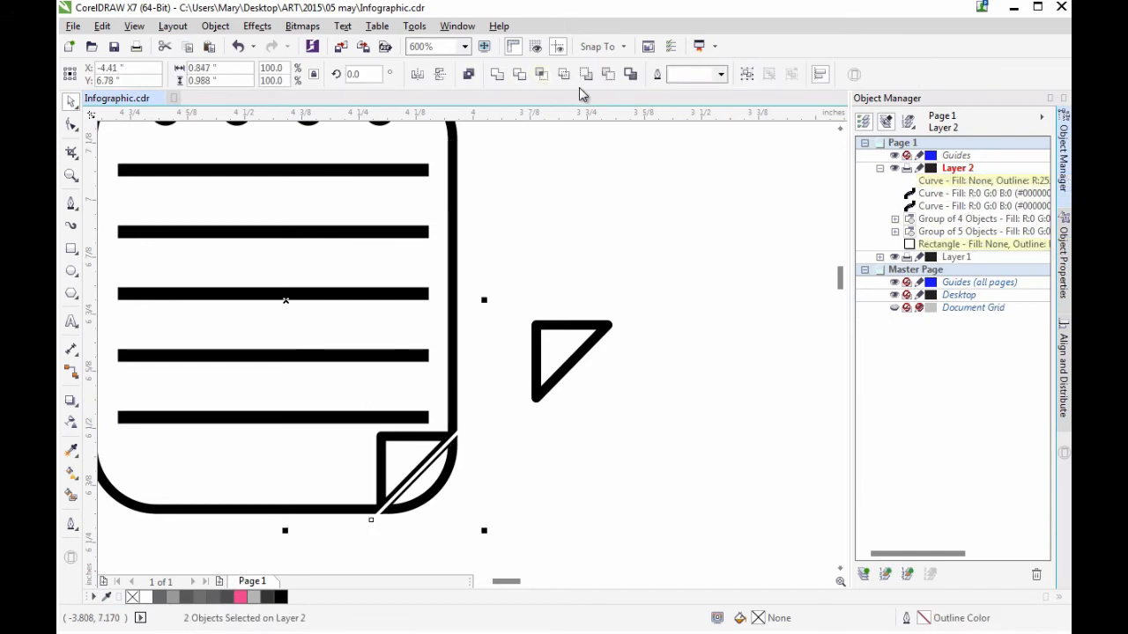
pyautogui.click(588, 77)
pyautogui.hotkey('ctrl', 'z')
pyautogui.click(609, 76)
pyautogui.click(640, 438)
pyautogui.click(567, 379)
pyautogui.press('Delete')
# Group all the notepad's parts and move the notepad up and to the left
pyautogui.click(71, 175)
pyautogui.rightClick(589, 278)
pyautogui.press('space')
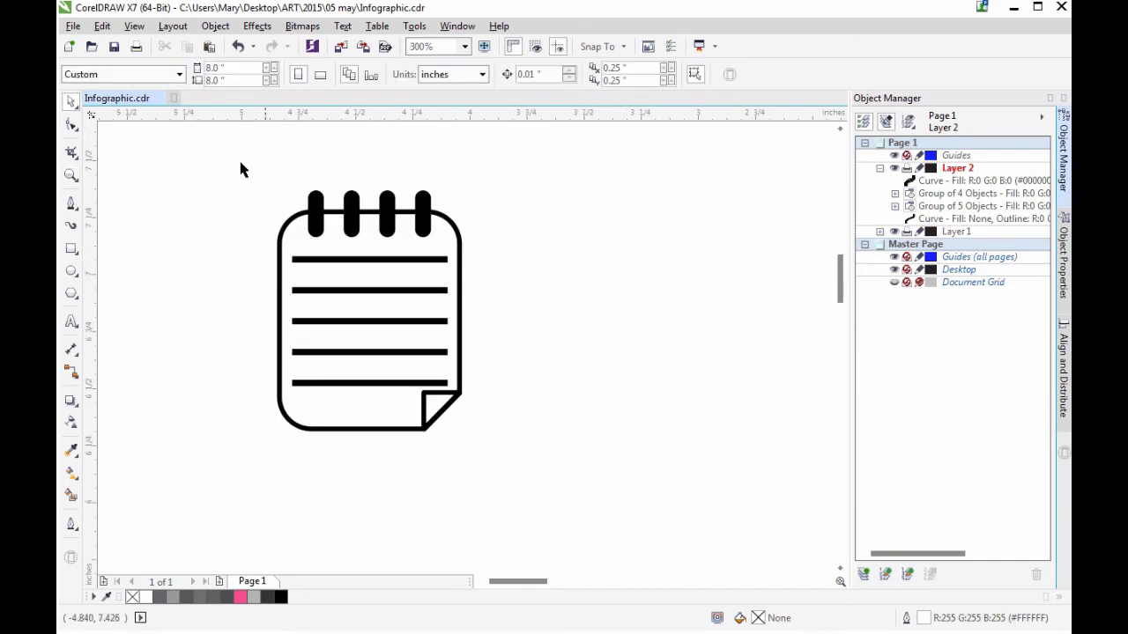
pyautogui.moveTo(241, 168); pyautogui.dragTo(558, 484)
pyautogui.hotkey('ctrl', 'g')
pyautogui.moveTo(425, 387); pyautogui.dragTo(277, 342)
pyautogui.click(383, 435)
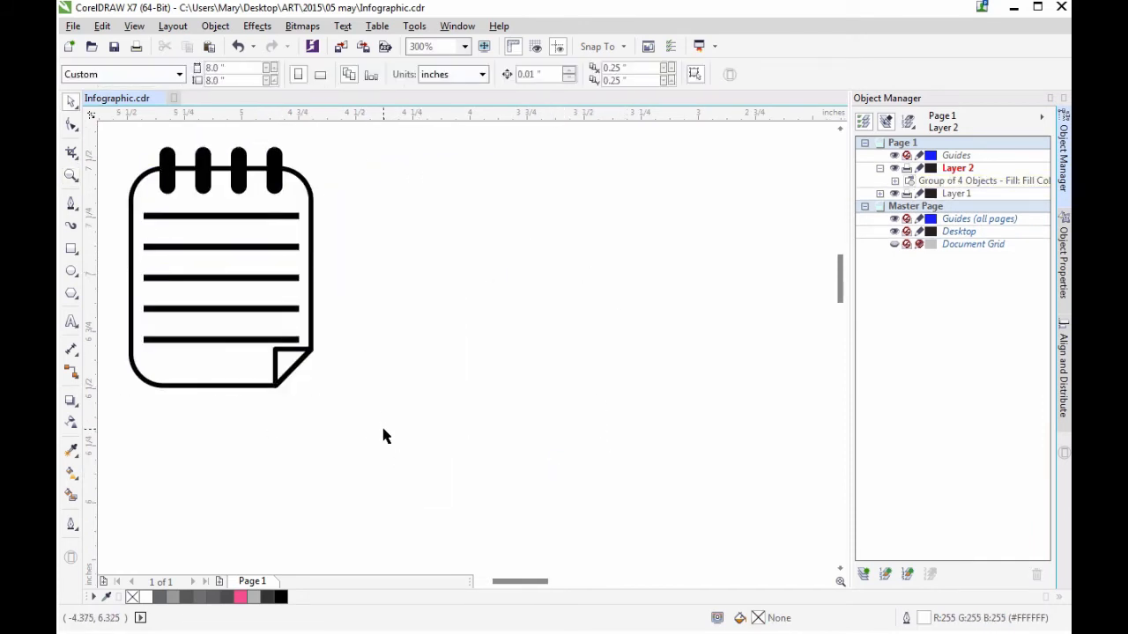
# Draw a circle about 0.76 inches in diameter to the right of the notepad with the notepad's 1.5 pt black outline
pyautogui.click(72, 276)
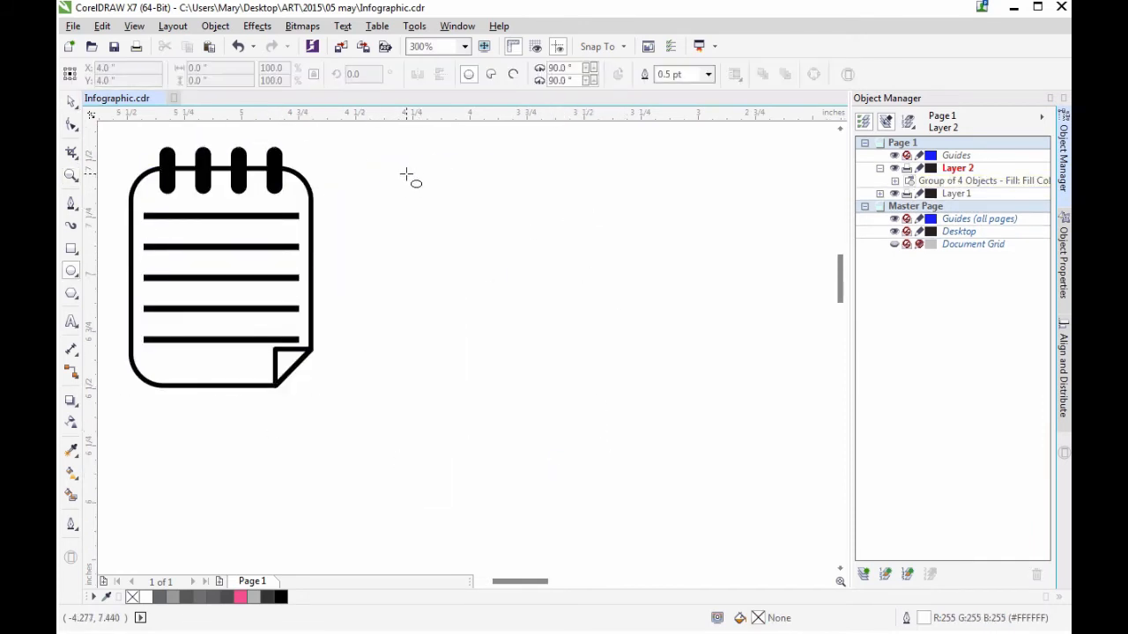
pyautogui.moveTo(401, 170); pyautogui.dragTo(573, 307)
pyautogui.click(71, 450)
pyautogui.press('space')
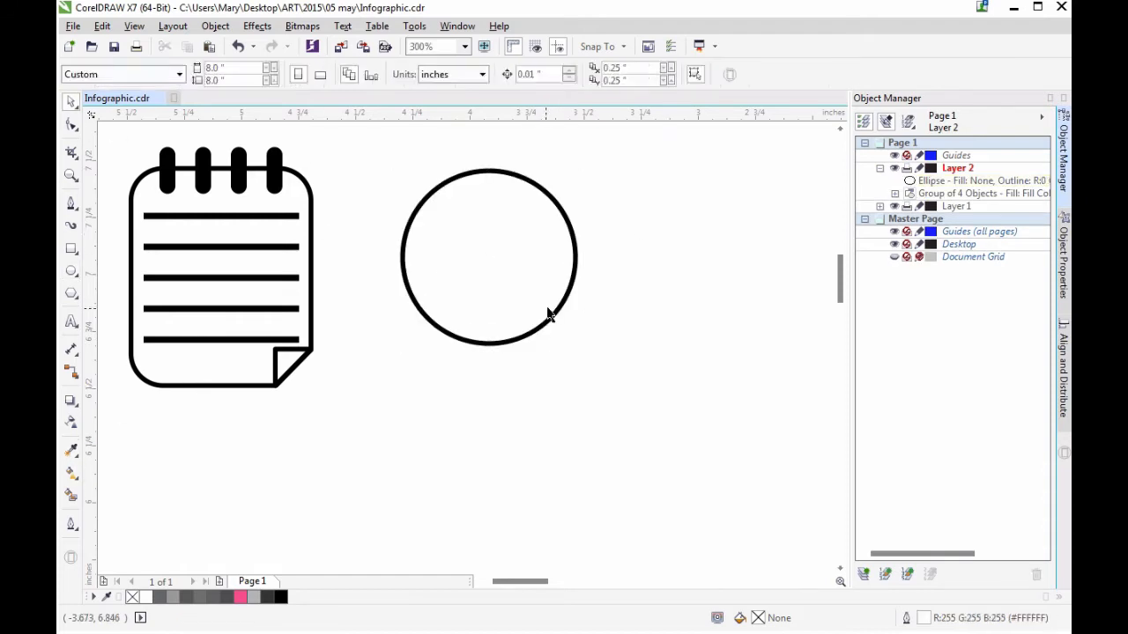
pyautogui.click(549, 312)
pyautogui.click(489, 403)
# Draw a rectangle overlapping the circle's lower part and copy the notepad's black outline onto it
pyautogui.click(68, 204)
pyautogui.click(70, 251)
pyautogui.moveTo(443, 278); pyautogui.dragTo(534, 403)
pyautogui.click(71, 450)
pyautogui.click(275, 385)
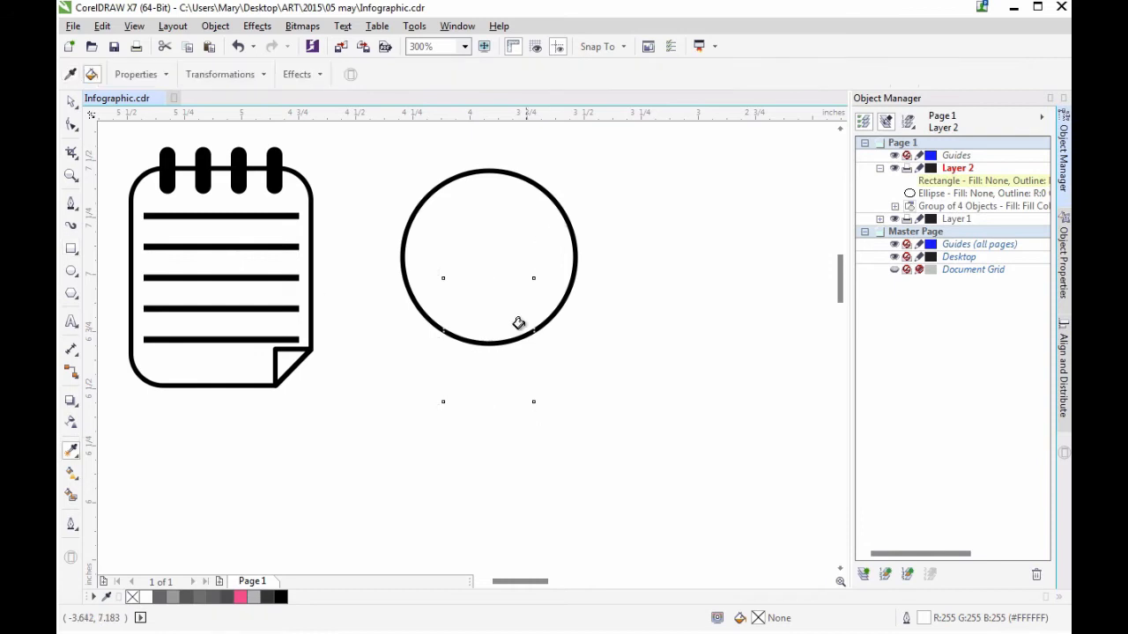
pyautogui.click(533, 324)
pyautogui.press('space')
# Narrow the rectangle, round its ends fully and center it horizontally with the circle
pyautogui.moveTo(438, 340); pyautogui.dragTo(461, 340)
pyautogui.moveTo(588, 432)
pyautogui.mouseDown()
pyautogui.moveTo(381, 148)
pyautogui.moveTo(596, 428)
pyautogui.mouseUp()
pyautogui.click(1063, 352)
pyautogui.click(891, 134)
pyautogui.click(651, 430)
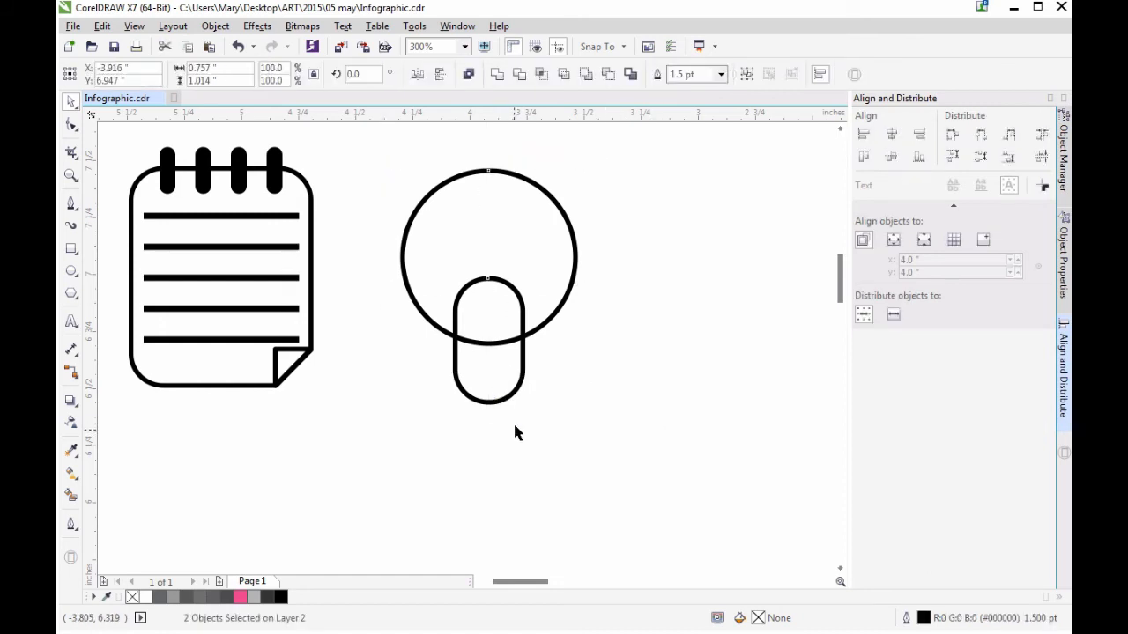
# Weld the circle and rounded rectangle into one bulb outline, and delete the two junction nodes to smooth its neck
pyautogui.click(497, 74)
pyautogui.click(651, 405)
pyautogui.click(1063, 157)
pyautogui.click(969, 180)
pyautogui.click(71, 204)
pyautogui.click(455, 337)
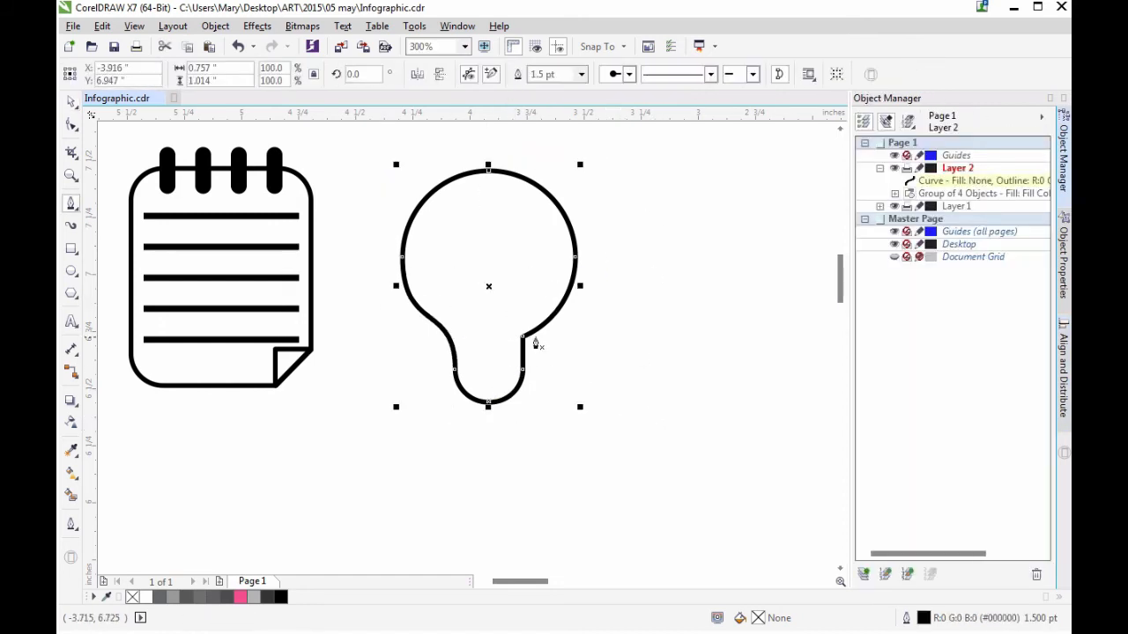
pyautogui.click(523, 337)
# Draw an ellipse about 0.16 by 0.18 inches with a 1.5 pt black outline at the bulb's base and place it behind the bulb
pyautogui.click(71, 271)
pyautogui.moveTo(470, 378); pyautogui.dragTo(502, 414)
pyautogui.click(71, 450)
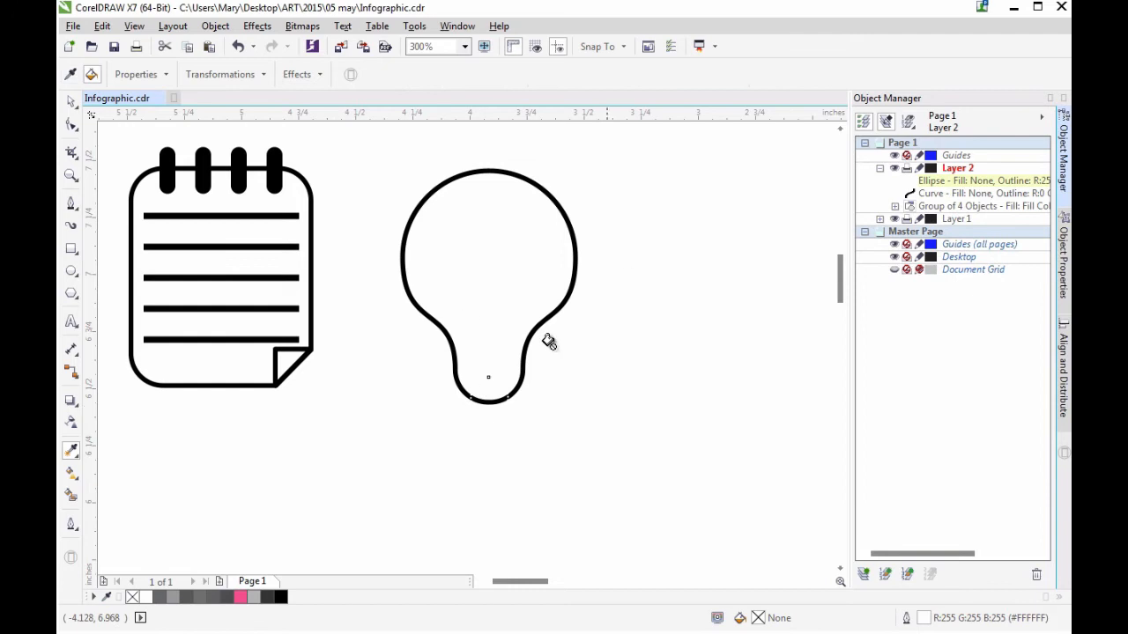
pyautogui.moveTo(956, 181); pyautogui.dragTo(956, 192)
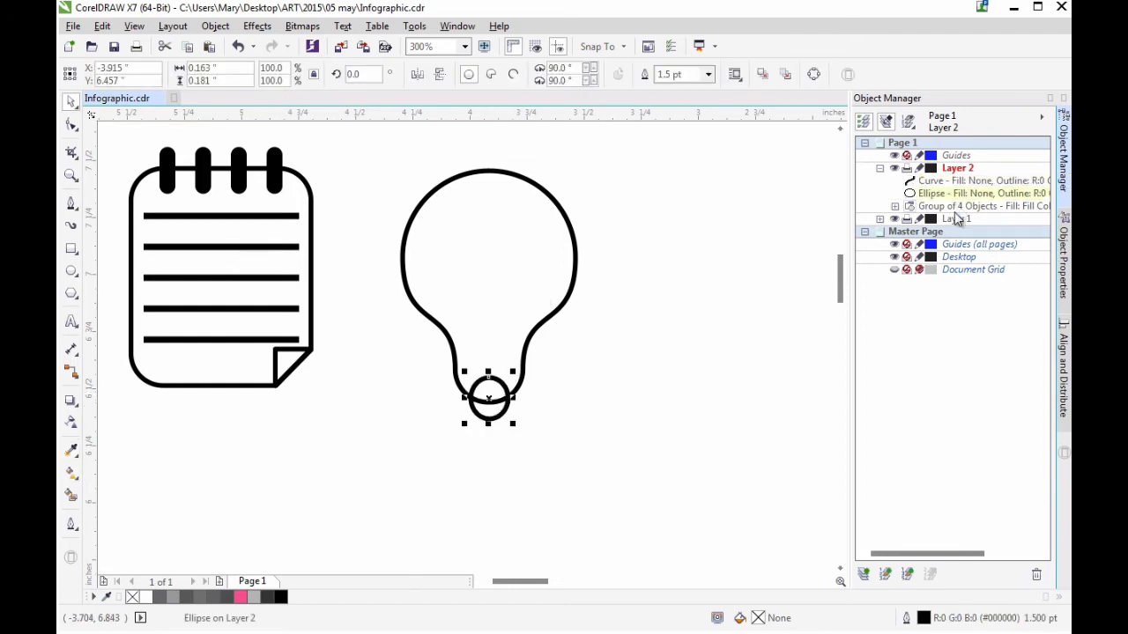
# Fill the bulb and its base ellipse with white, and tuck the ellipse closer under the bulb
pyautogui.keyDown('shift'); pyautogui.click(1020, 180); pyautogui.keyUp('shift')
pyautogui.click(1063, 260)
pyautogui.click(885, 159)
pyautogui.moveTo(868, 249); pyautogui.dragTo(843, 216)
pyautogui.click(736, 248)
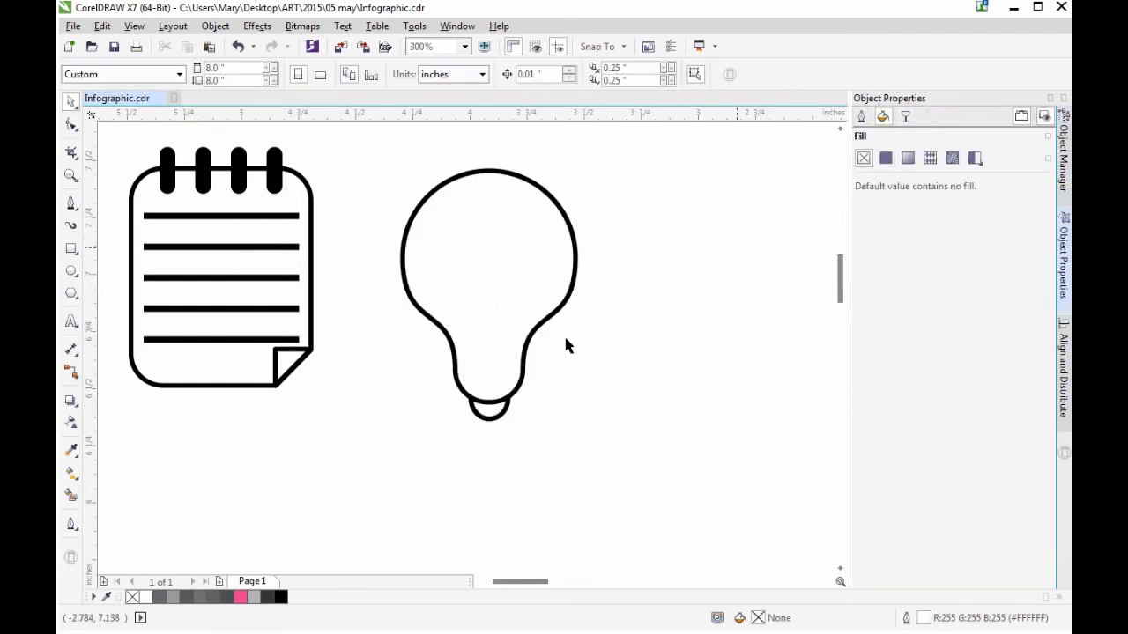
pyautogui.click(497, 413)
pyautogui.click(505, 439)
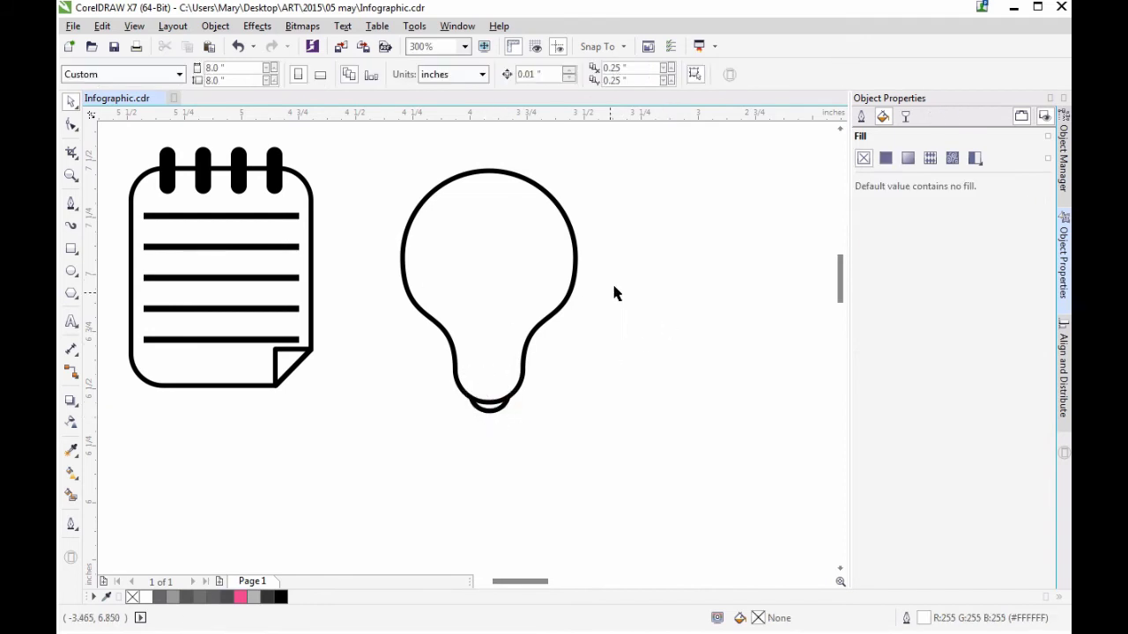
# Add three curved thread lines across the bulb's neck and fit the lowest line's end to the bulb outline
pyautogui.scroll(2, 309, 254)
pyautogui.click(353, 243)
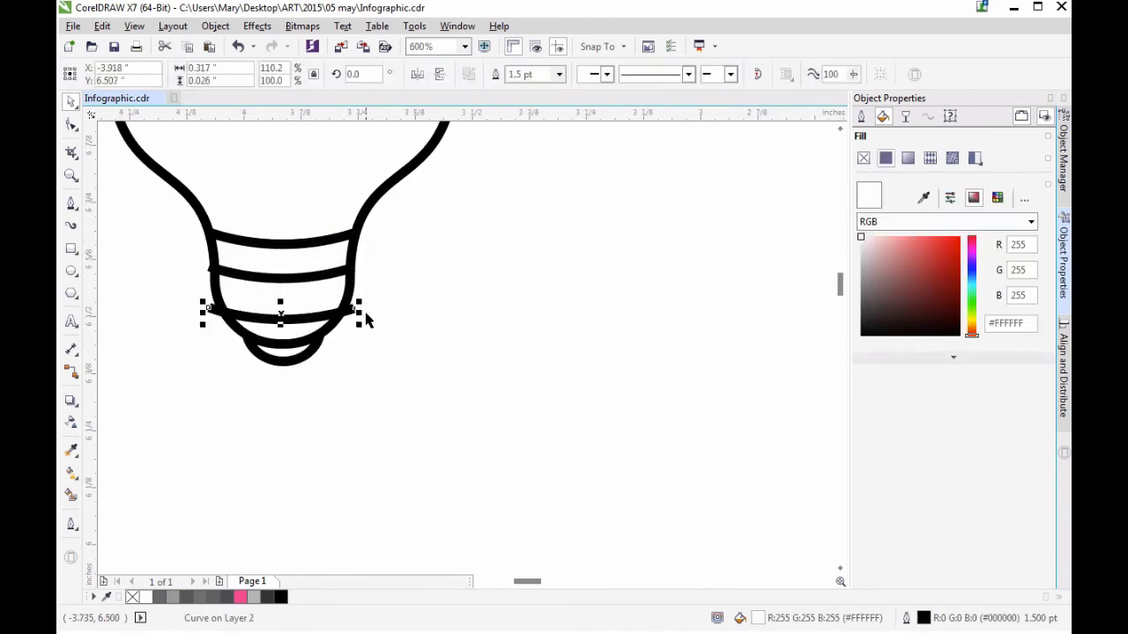
pyautogui.click(326, 315)
pyautogui.click(71, 122)
pyautogui.doubleClick(227, 308)
pyautogui.hotkey('ctrl', 'z')
pyautogui.moveTo(226, 309); pyautogui.dragTo(220, 306)
pyautogui.click(71, 102)
pyautogui.hotkey('ctrl', 'z')
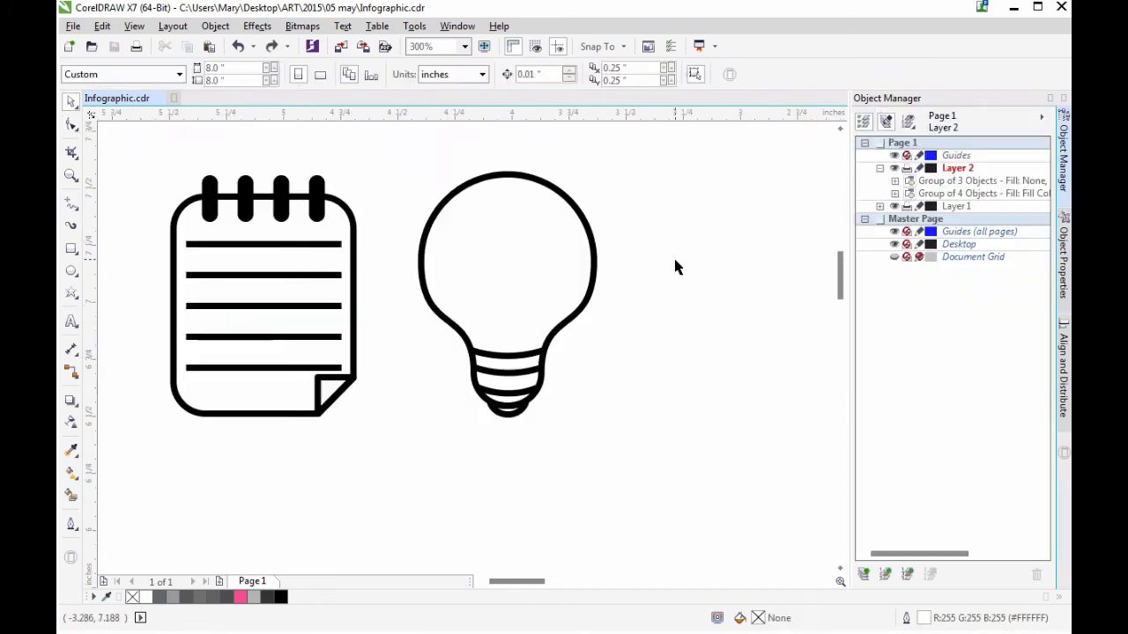
# Draw a rectangle about 0.85 by 0.98 inches beside the light bulb and copy the bulb's 2 pt black outline onto it
pyautogui.hscroll(5, 534, 584)
pyautogui.click(71, 249)
pyautogui.moveTo(314, 190); pyautogui.dragTo(507, 414)
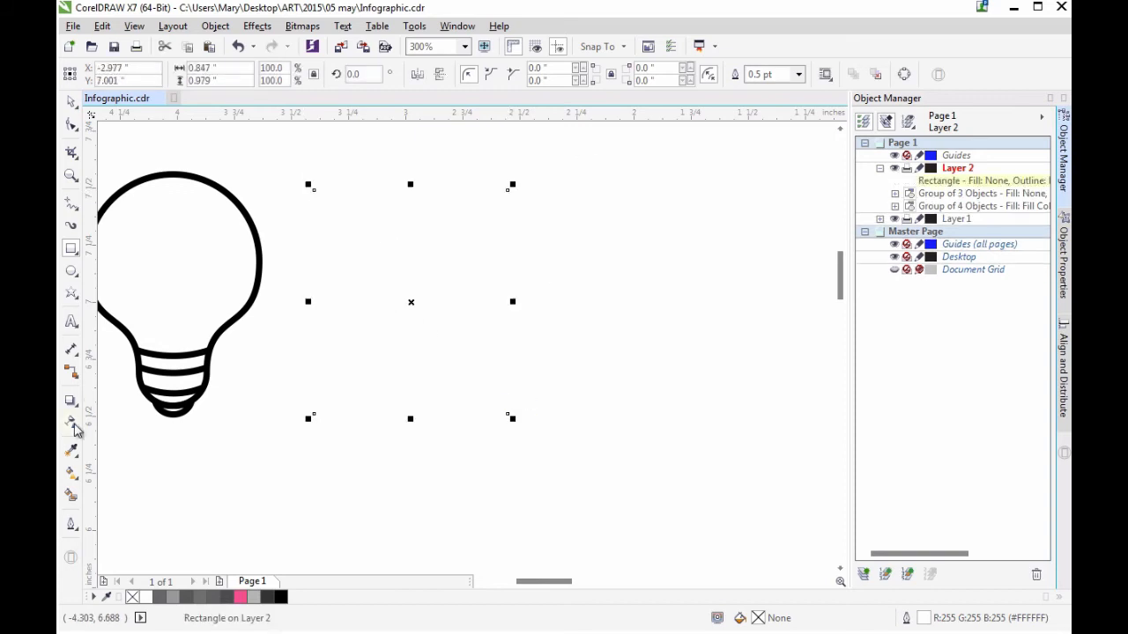
pyautogui.click(72, 450)
pyautogui.click(210, 352)
pyautogui.click(424, 339)
pyautogui.click(71, 102)
pyautogui.moveTo(412, 304); pyautogui.dragTo(470, 443)
pyautogui.click(625, 309)
# Draw a smaller upright door rectangle across the large rectangle's lower edge and copy the 2 pt black outline onto it
pyautogui.click(71, 249)
pyautogui.click(71, 450)
pyautogui.click(209, 361)
pyautogui.click(404, 379)
# Cut the door rectangle out of the large rectangle and move the resulting house body slightly down
pyautogui.click(71, 102)
pyautogui.moveTo(309, 188); pyautogui.dragTo(544, 467)
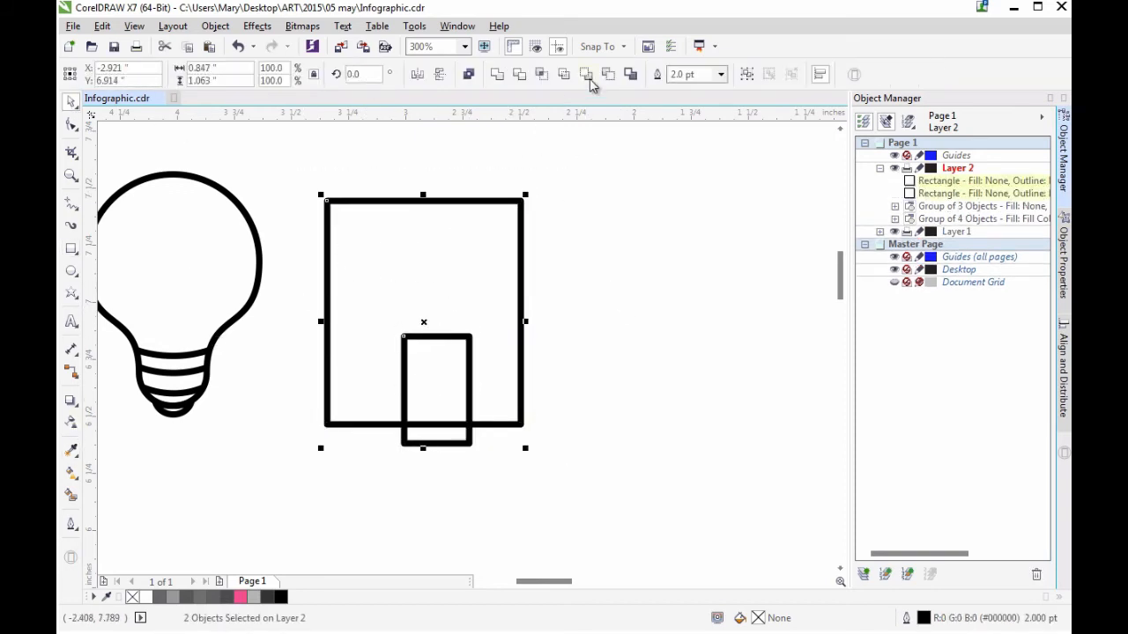
pyautogui.click(589, 77)
pyautogui.click(608, 291)
pyautogui.moveTo(469, 346); pyautogui.dragTo(470, 384)
pyautogui.click(599, 352)
# Draw a closed gable-shaped cutter about 1.0 by 0.63 inches over the house's upper half and copy the 2 pt black outline onto it
pyautogui.click(75, 209)
pyautogui.click(114, 258)
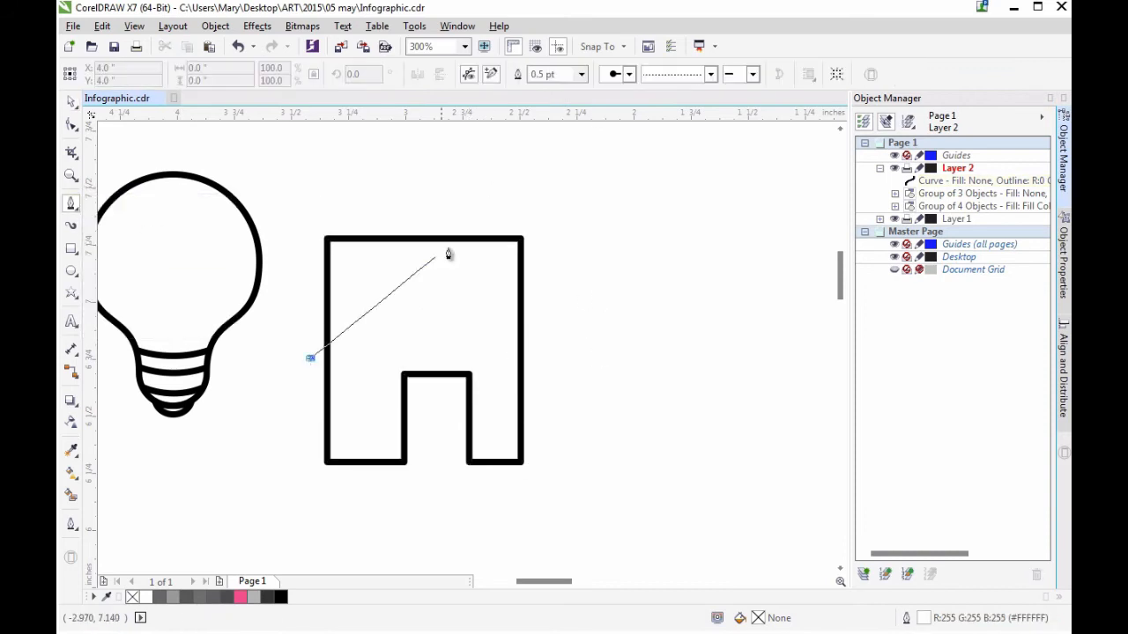
pyautogui.click(421, 245)
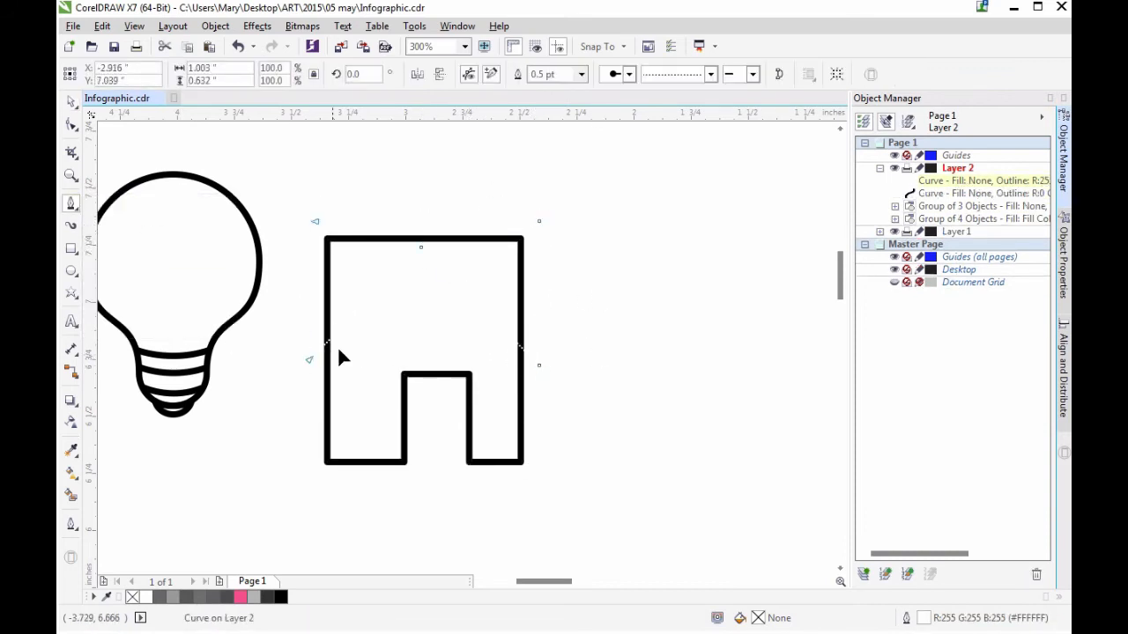
pyautogui.click(314, 364)
pyautogui.click(71, 450)
pyautogui.click(327, 367)
pyautogui.click(377, 220)
# Subtract the cutter shape from the house body so its upper edge forms a peaked gable
pyautogui.click(71, 102)
pyautogui.moveTo(295, 189); pyautogui.dragTo(568, 488)
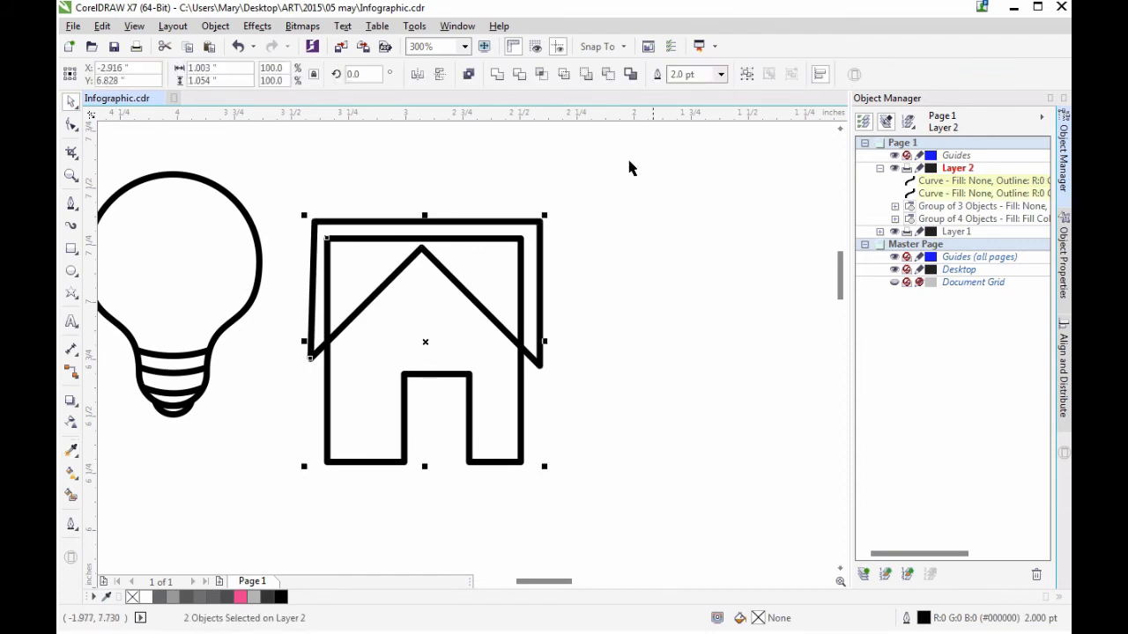
pyautogui.click(608, 77)
pyautogui.click(588, 282)
# Draw a closed roof band about 0.98 by 0.56 inches along the gable with the Pen tool, black outlined and without fill
pyautogui.click(72, 203)
pyautogui.click(312, 328)
pyautogui.click(327, 341)
pyautogui.click(421, 247)
pyautogui.click(629, 74)
pyautogui.click(627, 108)
pyautogui.click(280, 597)
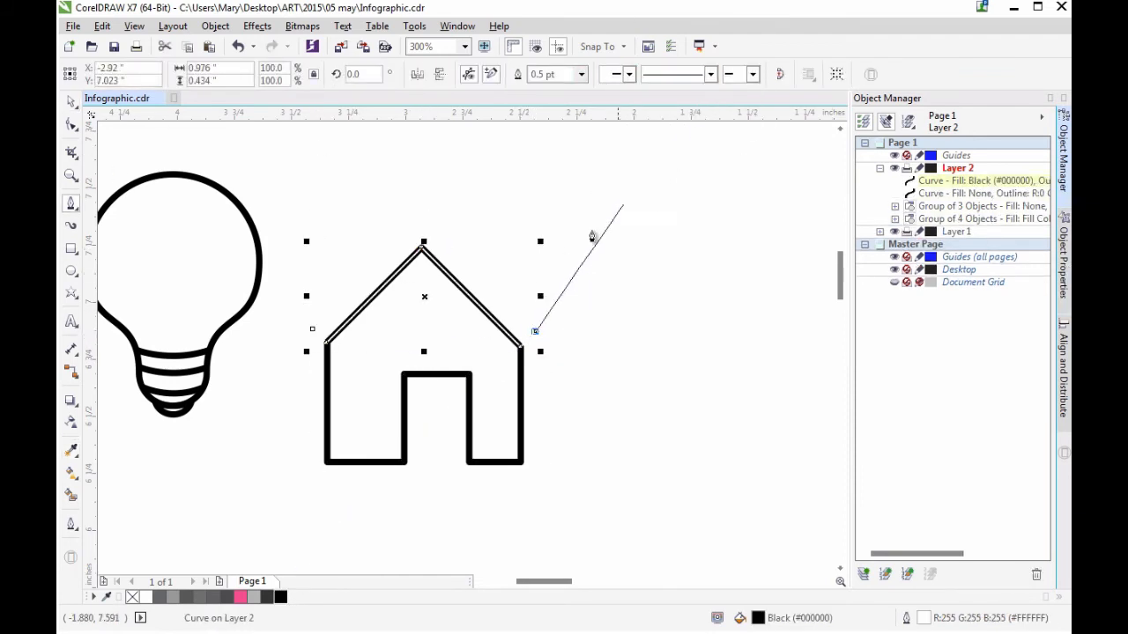
pyautogui.click(72, 524)
pyautogui.click(144, 534)
pyautogui.click(632, 451)
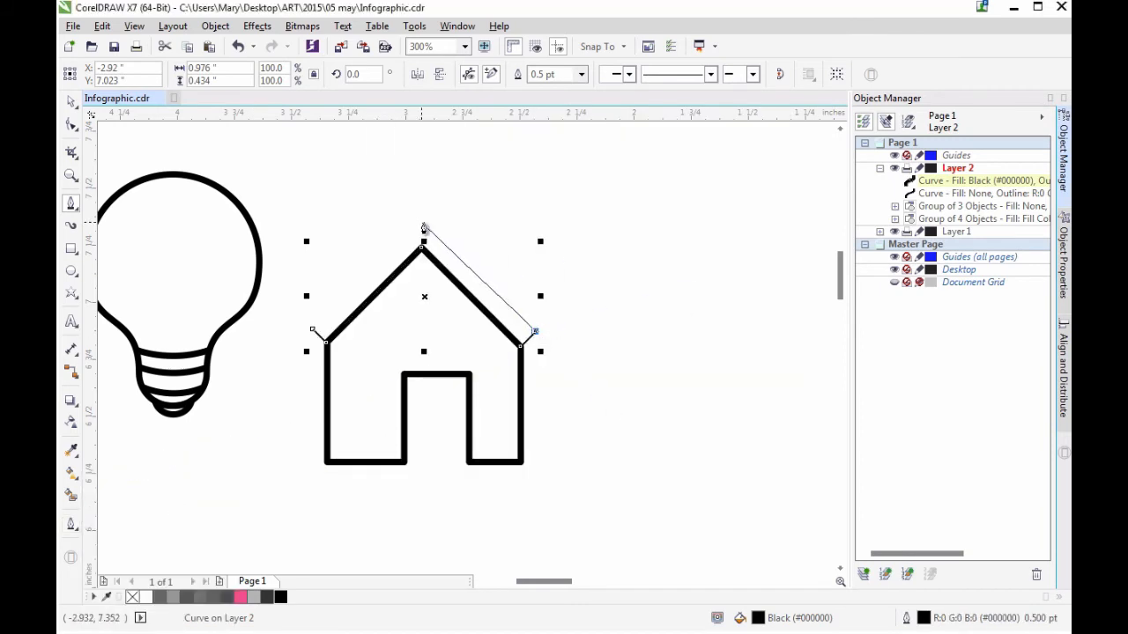
pyautogui.click(313, 329)
pyautogui.click(132, 597)
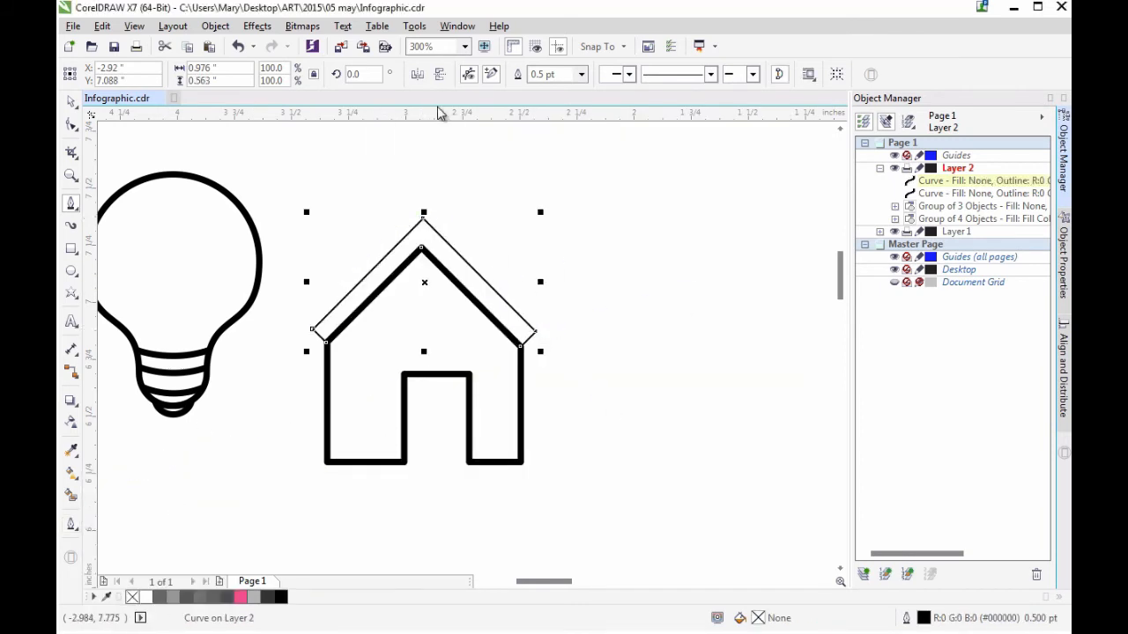
# Set the roof band's outline width to 2 pt
pyautogui.click(71, 101)
pyautogui.click(559, 74)
pyautogui.click(531, 165)
pyautogui.click(729, 356)
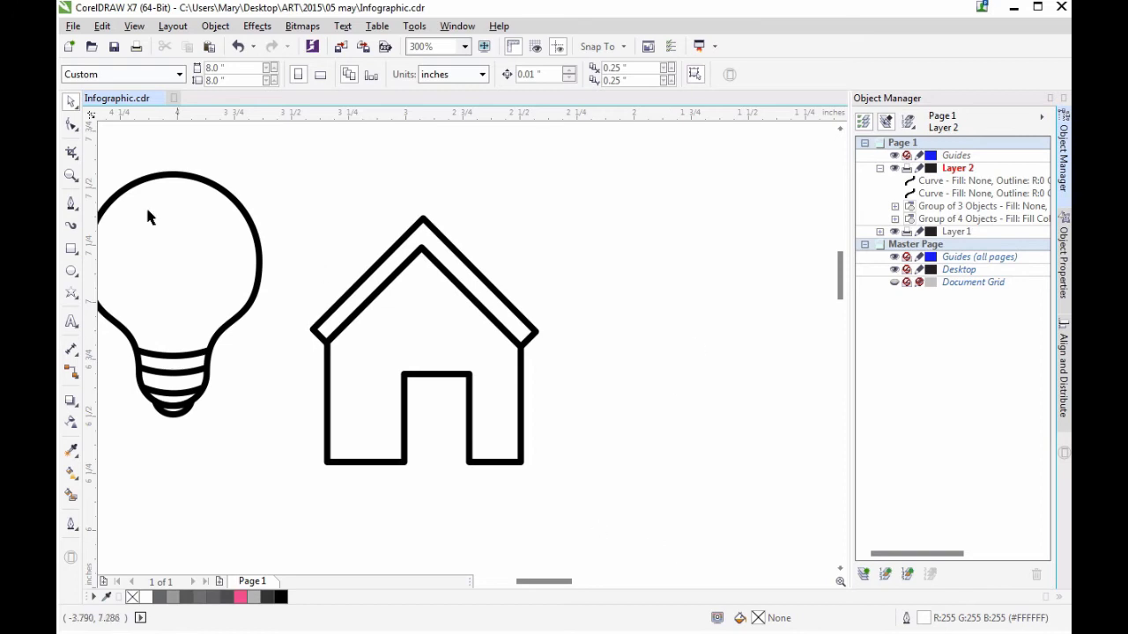
# Draw a chimney with a slanted base on the roof's left slope using the Pen tool and copy the roof's outline onto it
pyautogui.click(71, 203)
pyautogui.click(338, 244)
pyautogui.click(338, 304)
pyautogui.hotkey('ctrl', 'z')
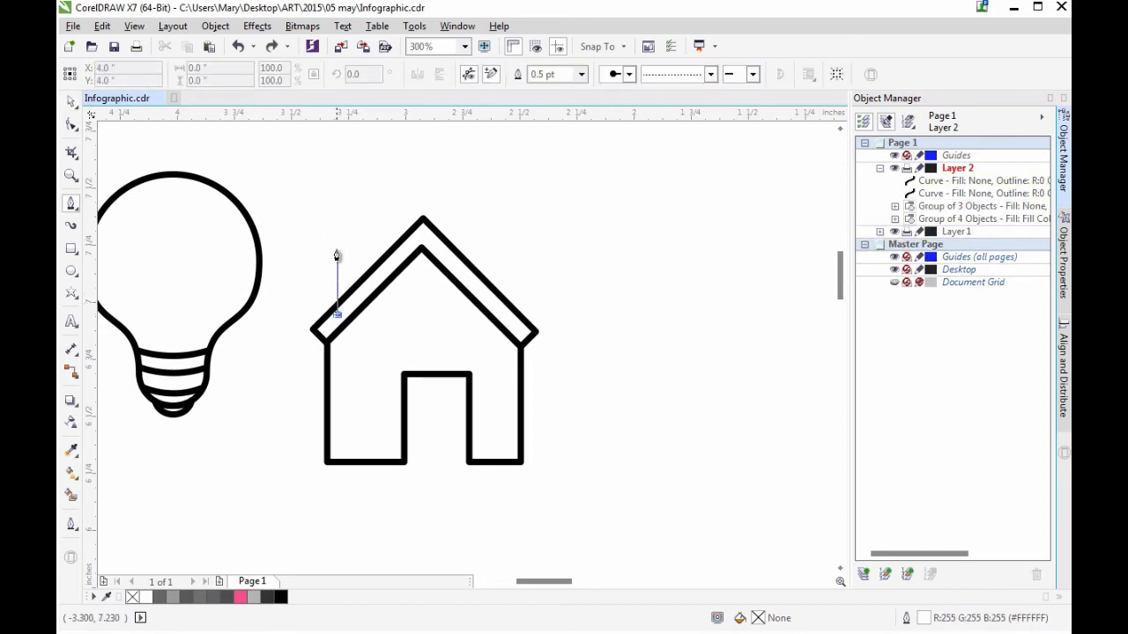
pyautogui.click(337, 249)
pyautogui.click(377, 250)
pyautogui.click(376, 282)
pyautogui.click(337, 315)
pyautogui.click(71, 451)
pyautogui.click(423, 219)
pyautogui.click(376, 262)
# Weld the chimney and the roof band into one outline
pyautogui.click(72, 102)
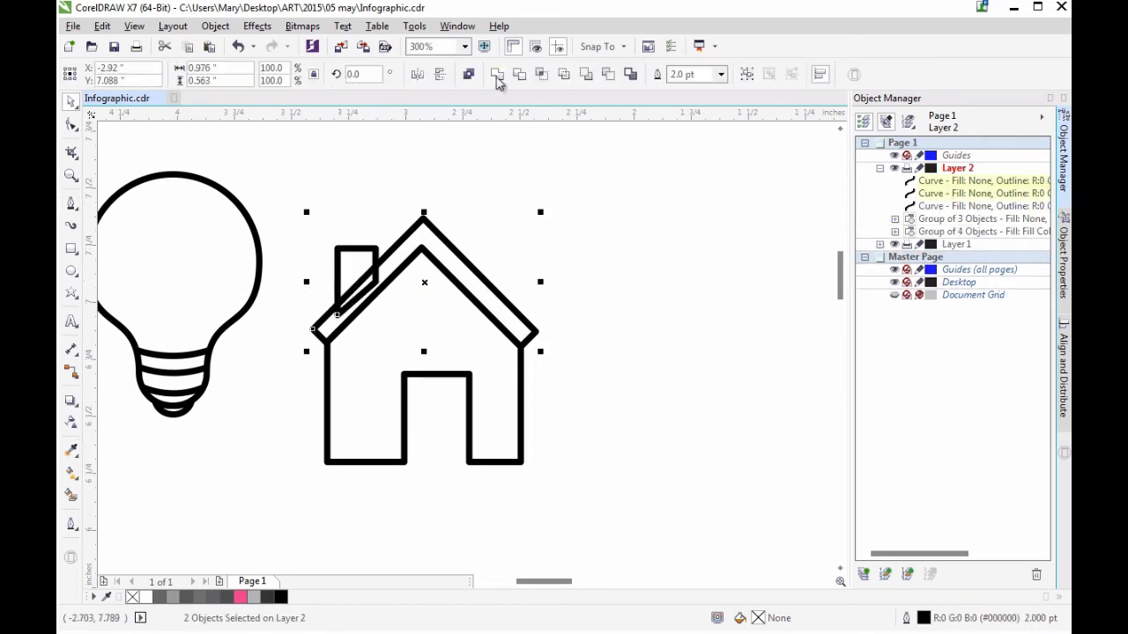
pyautogui.click(497, 75)
pyautogui.click(639, 328)
# Draw a small circle as a doorknob, copy the house's outline onto it and place it near the door's right side
pyautogui.click(72, 272)
pyautogui.moveTo(433, 396); pyautogui.dragTo(456, 429)
pyautogui.hotkey('ctrl', 'z')
pyautogui.click(71, 451)
pyautogui.click(469, 396)
pyautogui.click(453, 413)
pyautogui.click(71, 101)
pyautogui.click(445, 419)
pyautogui.moveTo(639, 368); pyautogui.dragTo(646, 365)
pyautogui.moveTo(637, 368); pyautogui.dragTo(453, 426)
# Group all parts of the house icon
pyautogui.moveTo(310, 191); pyautogui.dragTo(563, 493)
pyautogui.hotkey('ctrl', 'g')
pyautogui.click(617, 494)
# Draw a circle about 0.73 inches across below the notepad and bulb, give it the 2 pt black outline, and move it up
pyautogui.moveTo(551, 583); pyautogui.dragTo(529, 582)
pyautogui.moveTo(840, 276); pyautogui.dragTo(840, 305)
pyautogui.click(71, 271)
pyautogui.moveTo(302, 256); pyautogui.dragTo(468, 422)
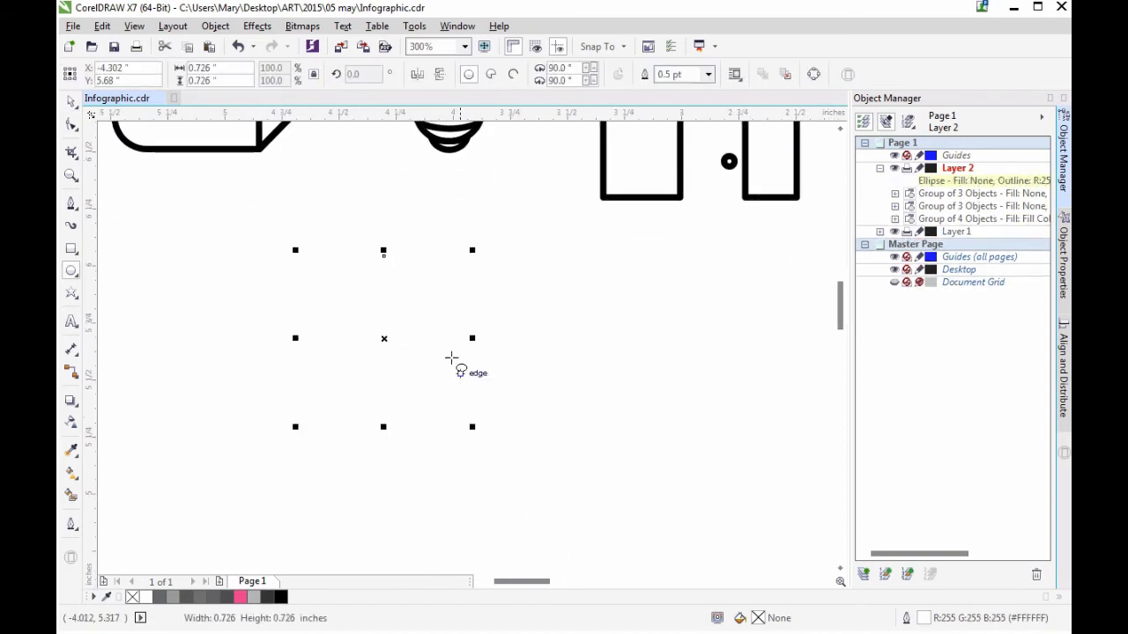
pyautogui.click(71, 450)
pyautogui.click(326, 280)
pyautogui.click(71, 101)
pyautogui.moveTo(382, 335); pyautogui.dragTo(372, 267)
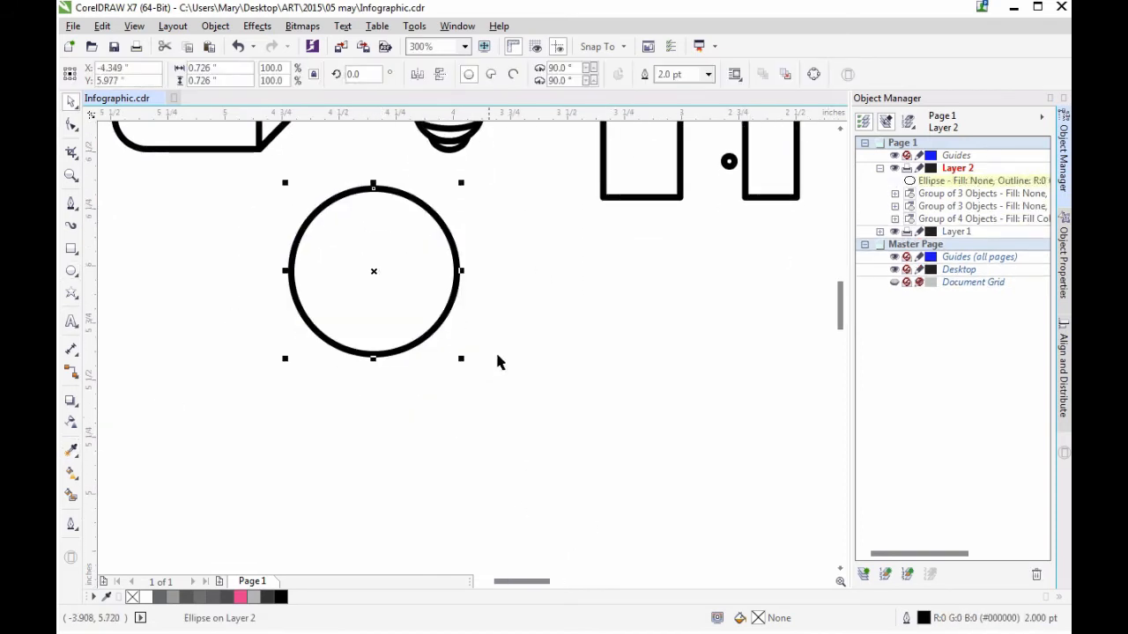
# Enlarge the circle slightly, convert it to curves and pull its lowest node down into a map pin shape
pyautogui.moveTo(472, 378); pyautogui.dragTo(469, 395)
pyautogui.click(813, 75)
pyautogui.moveTo(374, 366); pyautogui.dragTo(374, 442)
pyautogui.click(71, 101)
pyautogui.click(264, 314)
# Draw a circle about 0.67 inches across inside the map pin and copy the pin's 2 pt black outline onto it
pyautogui.click(71, 272)
pyautogui.moveTo(307, 204); pyautogui.dragTo(461, 358)
pyautogui.click(73, 451)
pyautogui.click(339, 427)
pyautogui.click(374, 359)
pyautogui.click(71, 101)
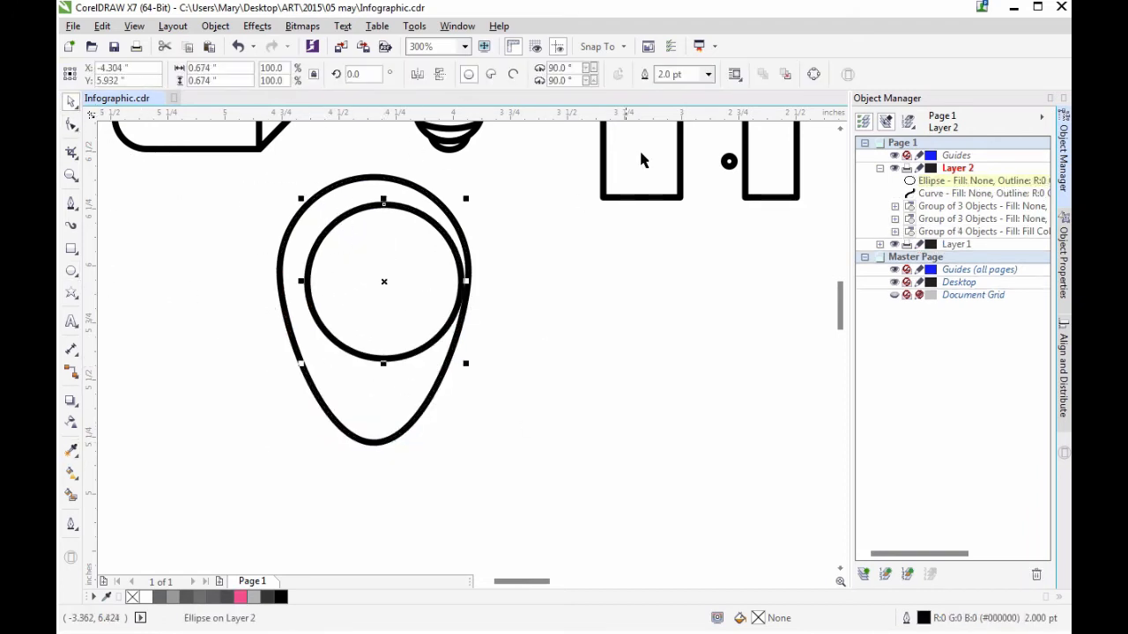
# Centre the inner circle horizontally in the map pin, shrink it slightly and shift it up
pyautogui.moveTo(529, 161); pyautogui.dragTo(251, 476)
pyautogui.click(1063, 375)
pyautogui.click(892, 134)
pyautogui.click(462, 286)
pyautogui.moveTo(385, 281); pyautogui.dragTo(385, 269)
pyautogui.click(548, 335)
# Move the map pin and its inner circle beneath the notepad and group them
pyautogui.click(409, 344)
pyautogui.keyDown('shift'); pyautogui.click(434, 394); pyautogui.keyUp('shift')
pyautogui.moveTo(467, 352); pyautogui.dragTo(303, 361)
pyautogui.click(584, 360)
pyautogui.click(444, 311)
pyautogui.keyDown('shift'); pyautogui.click(468, 353); pyautogui.keyUp('shift')
pyautogui.hotkey('ctrl', 'g')
pyautogui.click(663, 275)
pyautogui.click(493, 191)
# Draw a circle beside the map pin for a magnifying glass and copy the pin's 2 pt black outline onto it
pyautogui.press('F6')
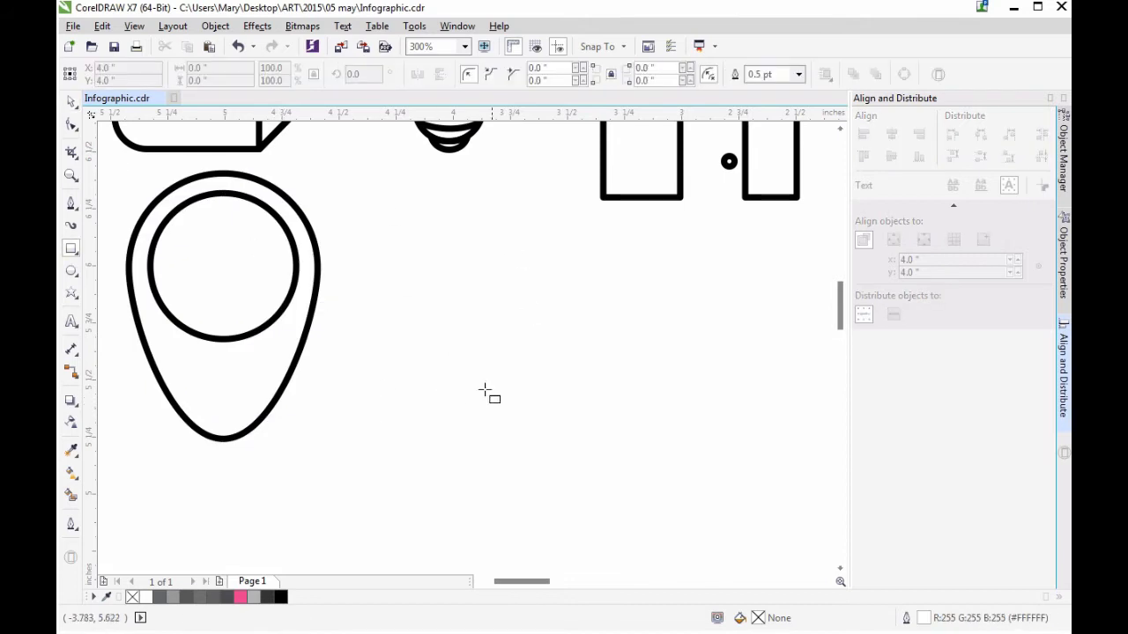
pyautogui.press('F7')
pyautogui.moveTo(418, 255)
pyautogui.mouseDown()
pyautogui.moveTo(592, 443)
pyautogui.moveTo(563, 403)
pyautogui.mouseUp()
pyautogui.click(71, 450)
pyautogui.click(213, 313)
pyautogui.click(519, 395)
# Add a concentric inner circle about 0.62 inches across, scaled to 76.8%, inside the magnifying glass circle
pyautogui.press('space')
pyautogui.keyDown('shift'); pyautogui.click(533, 395); pyautogui.keyUp('shift')
pyautogui.click(648, 74)
pyautogui.click(573, 151)
pyautogui.moveTo(535, 366); pyautogui.dragTo(627, 349)
pyautogui.hotkey('ctrl', 'z')
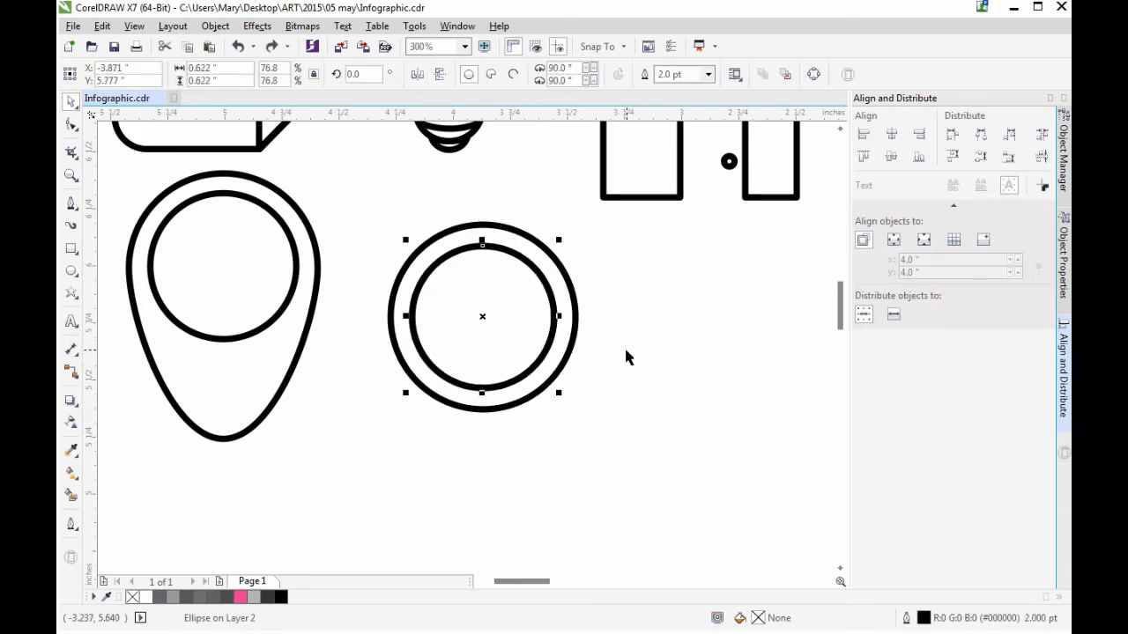
# Draw a rectangle about 0.75 by 0.12 inches with a 2 pt black outline below the lens circles
pyautogui.press('F6')
pyautogui.moveTo(457, 444); pyautogui.dragTo(635, 475)
pyautogui.press('space')
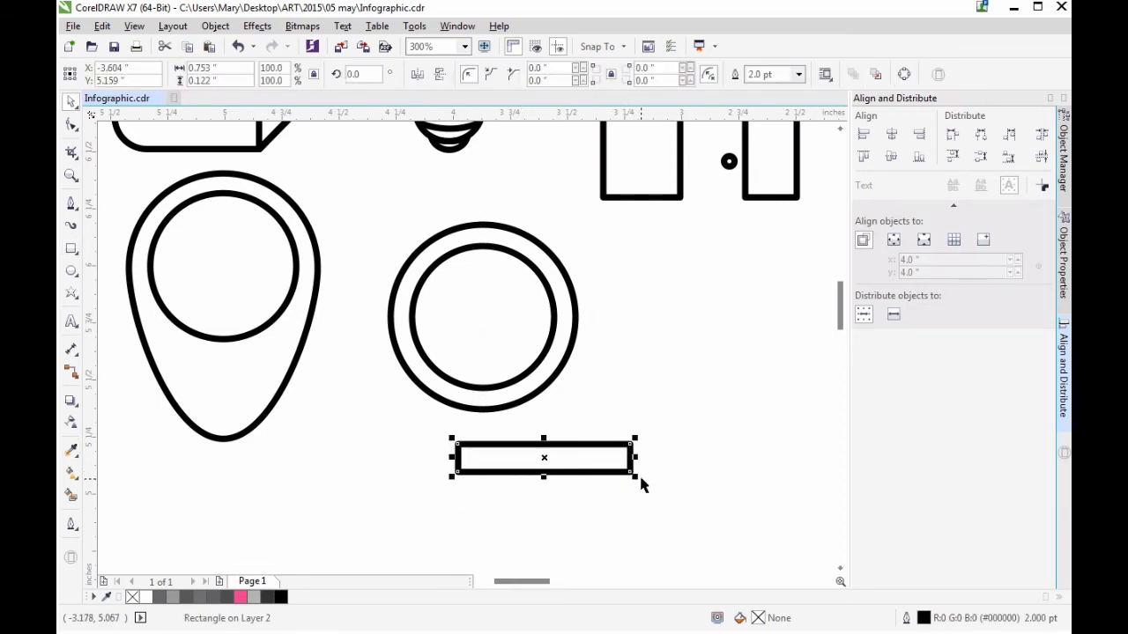
# Round the handle rectangle's corners, rotate it to about 314 degrees and set its upper end on the lens rim
pyautogui.moveTo(602, 518); pyautogui.dragTo(599, 509)
pyautogui.moveTo(599, 509); pyautogui.dragTo(640, 487)
pyautogui.moveTo(656, 502); pyautogui.dragTo(643, 485)
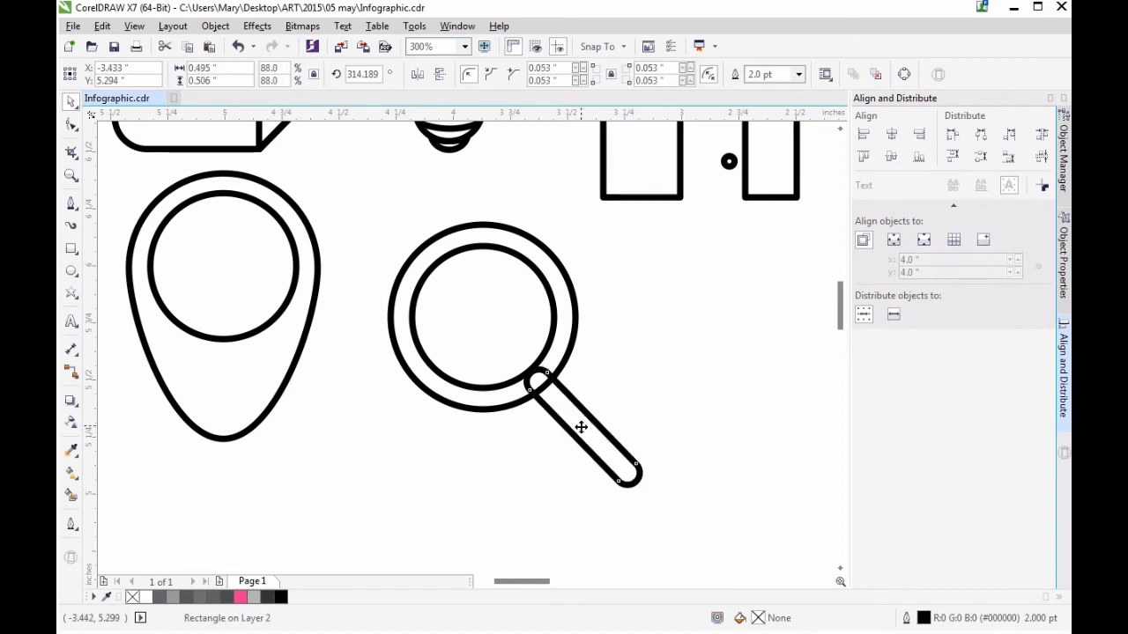
# Weld the handle to the magnifying glass's outer circle
pyautogui.keyDown('shift'); pyautogui.click(566, 348); pyautogui.keyUp('shift')
pyautogui.click(509, 78)
pyautogui.click(792, 230)
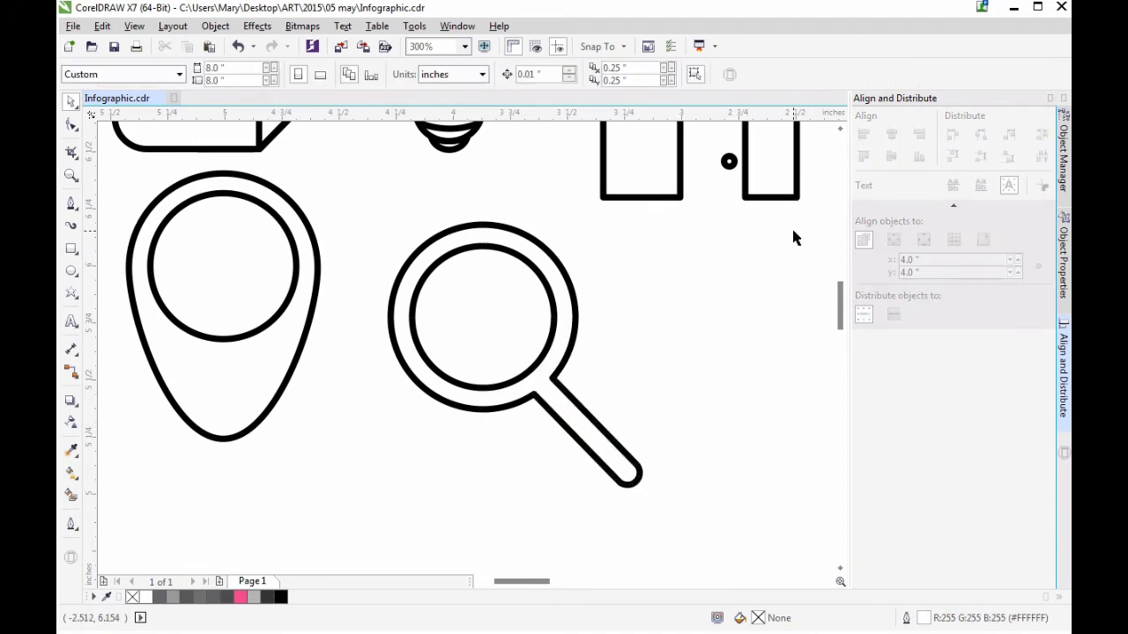
# Move the magnifying glass slightly up and toward the map pin, and save the document
pyautogui.moveTo(557, 385); pyautogui.dragTo(530, 362)
pyautogui.click(617, 342)
pyautogui.click(73, 26)
pyautogui.click(106, 158)
# Draw a 2 pt outlined bar about 0.65 by 0.13 inches beside the magnifying glass and place a copy about 1.17 inches long below it
pyautogui.moveTo(522, 581); pyautogui.dragTo(539, 581)
pyautogui.click(70, 249)
pyautogui.moveTo(408, 341); pyautogui.dragTo(535, 379)
pyautogui.press('space')
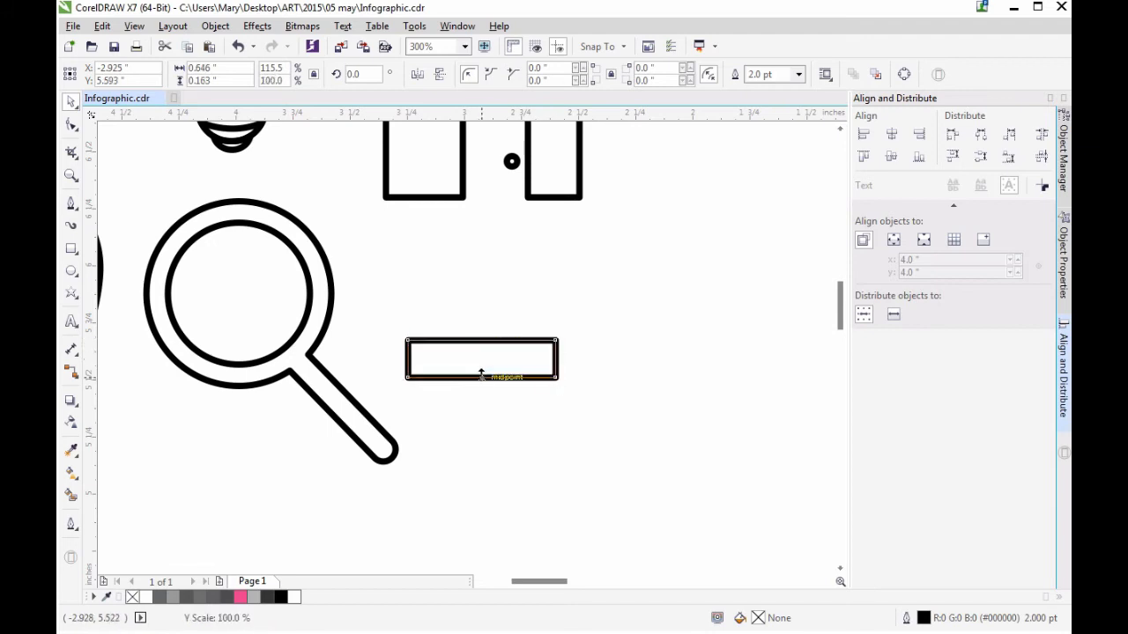
pyautogui.hotkey('ctrl', 'v')
pyautogui.moveTo(516, 353); pyautogui.dragTo(549, 425)
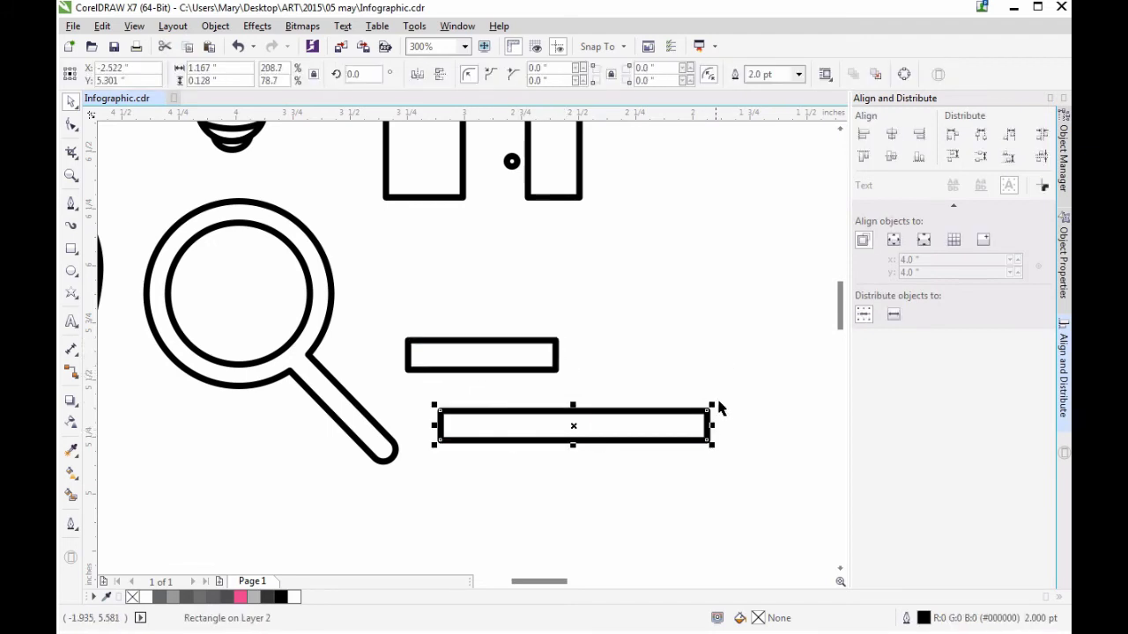
# Rotate the long and short bars at right angles to each other and join their lower ends into a check mark
pyautogui.moveTo(681, 349); pyautogui.dragTo(682, 348)
pyautogui.click(553, 356)
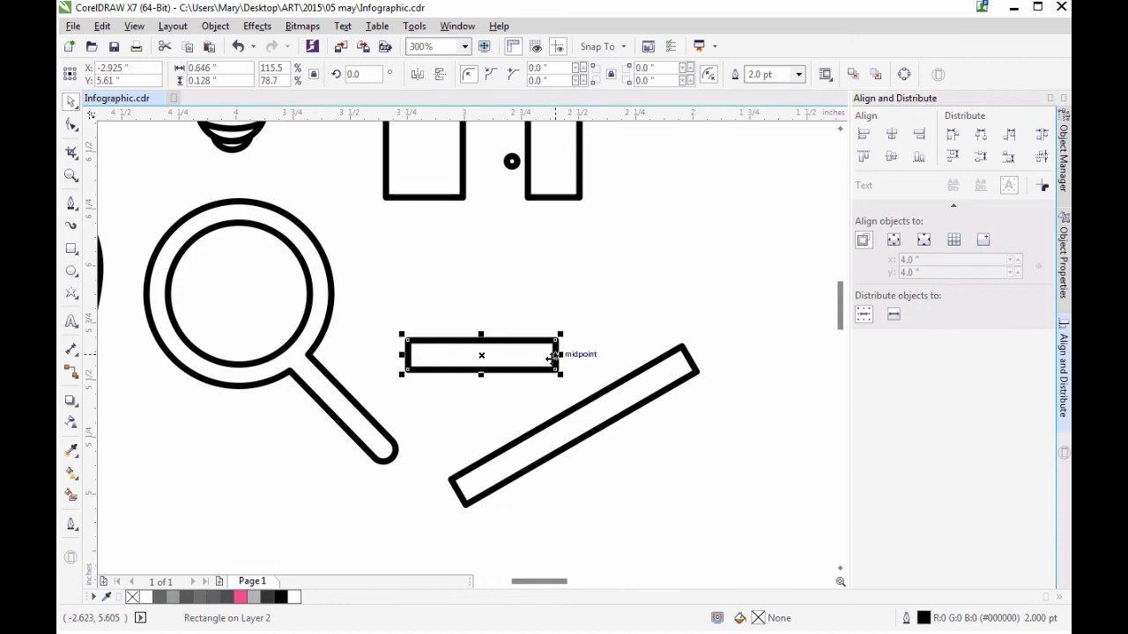
pyautogui.moveTo(559, 375); pyautogui.dragTo(530, 379)
pyautogui.moveTo(481, 484); pyautogui.dragTo(501, 399)
pyautogui.click(519, 403)
pyautogui.moveTo(499, 398); pyautogui.dragTo(477, 490)
pyautogui.keyDown('shift'); pyautogui.click(618, 408); pyautogui.keyUp('shift')
pyautogui.moveTo(578, 423); pyautogui.dragTo(636, 348)
# Try to combine the two check mark bars with Trim and with Boundary
pyautogui.click(523, 75)
pyautogui.click(632, 406)
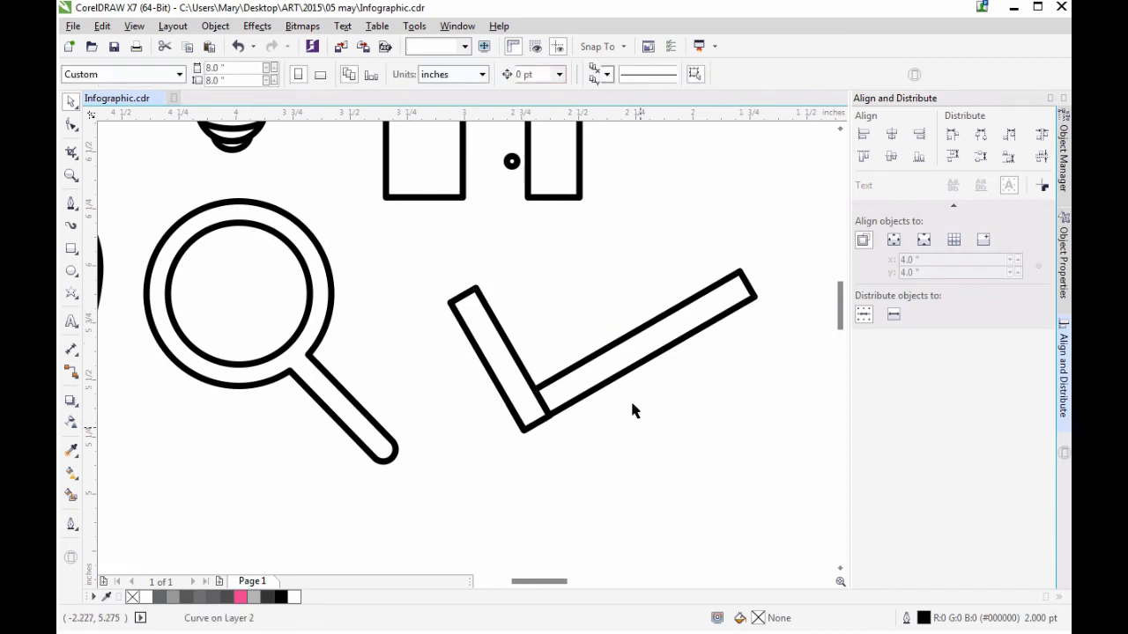
pyautogui.hotkey('ctrl', 'z')
pyautogui.click(635, 75)
pyautogui.hotkey('ctrl', 'z')
# Weld the two bars into a single check mark outline
pyautogui.click(499, 76)
pyautogui.click(676, 432)
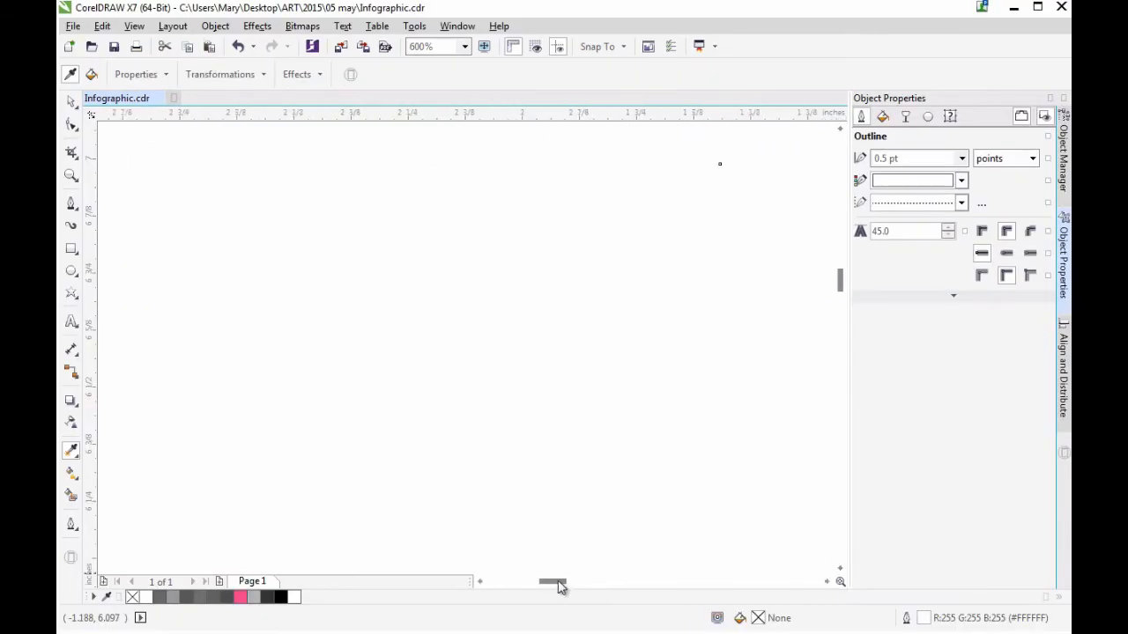
# Copy the 2 pt black outline onto the new circle about 0.85 inches across and convert it to a 270-degree arc
pyautogui.click(642, 390)
pyautogui.moveTo(559, 582); pyautogui.dragTo(559, 585)
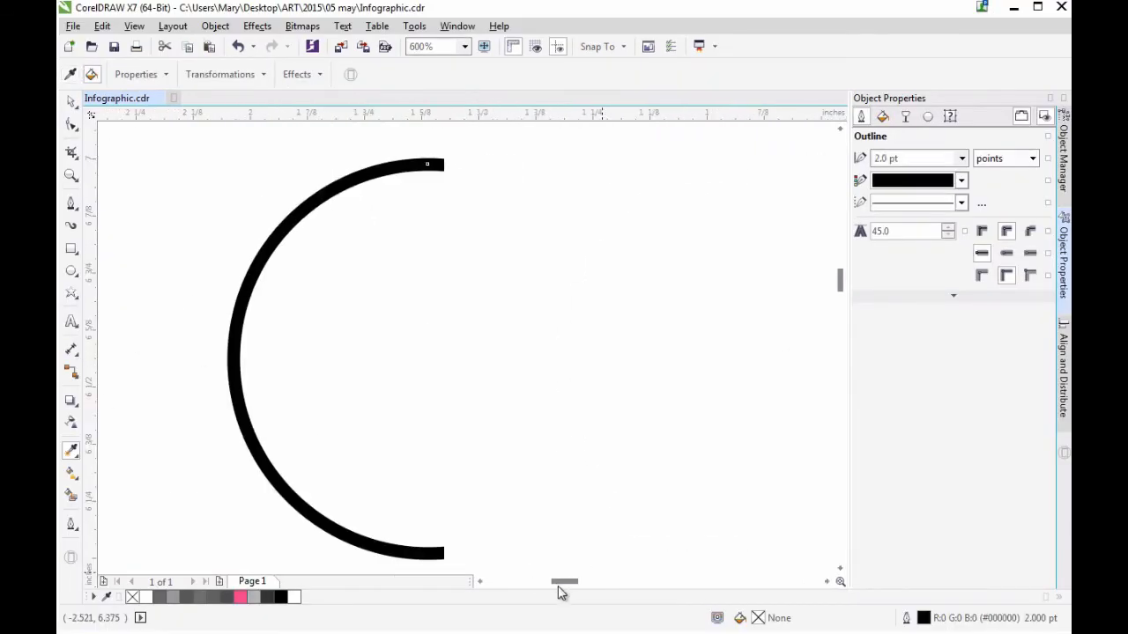
pyautogui.moveTo(841, 276); pyautogui.dragTo(845, 276)
pyautogui.click(71, 101)
pyautogui.click(514, 74)
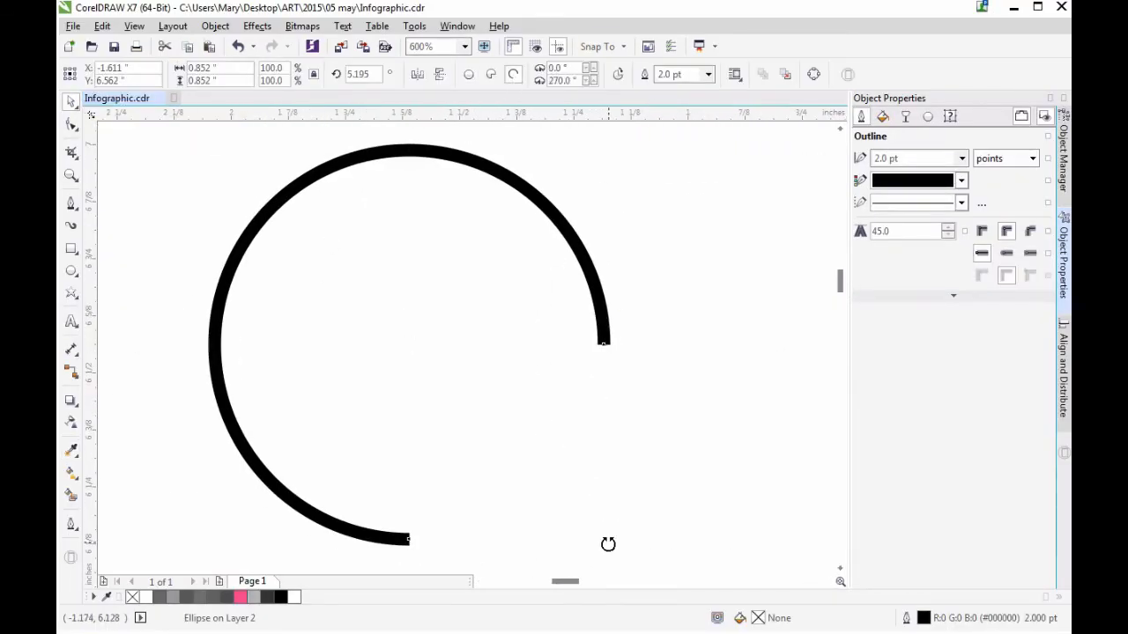
# Rotate the 270-degree arc by 135 degrees so it opens upward and give it a 4 pt outline with rounded corners and caps
pyautogui.moveTo(438, 229); pyautogui.dragTo(438, 229)
pyautogui.moveTo(607, 170); pyautogui.dragTo(556, 143)
pyautogui.click(961, 158)
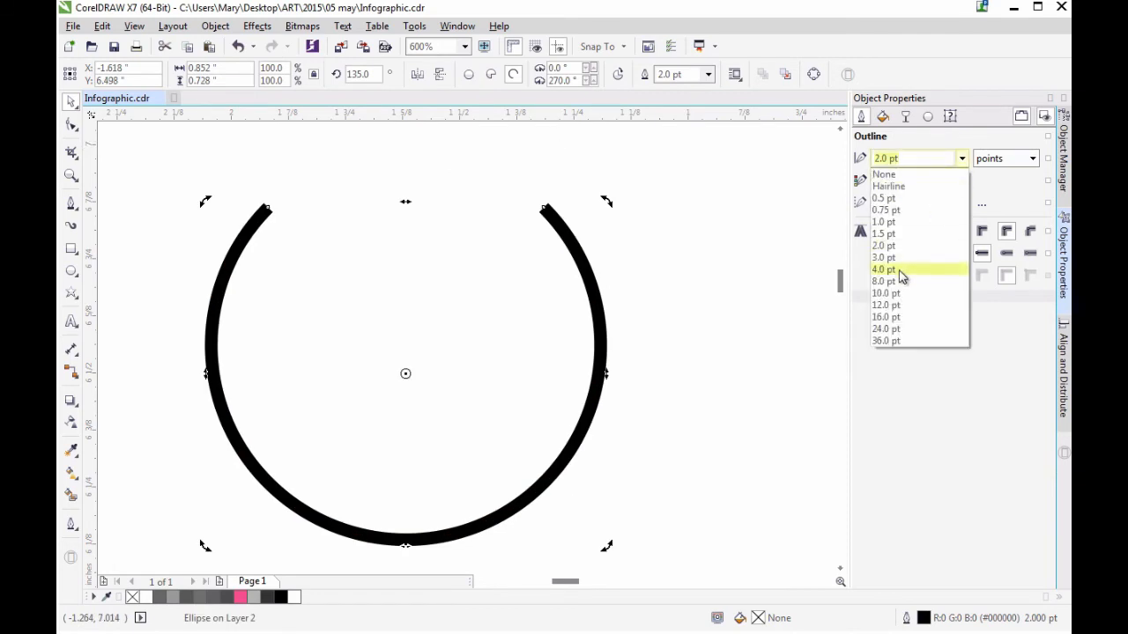
pyautogui.click(900, 270)
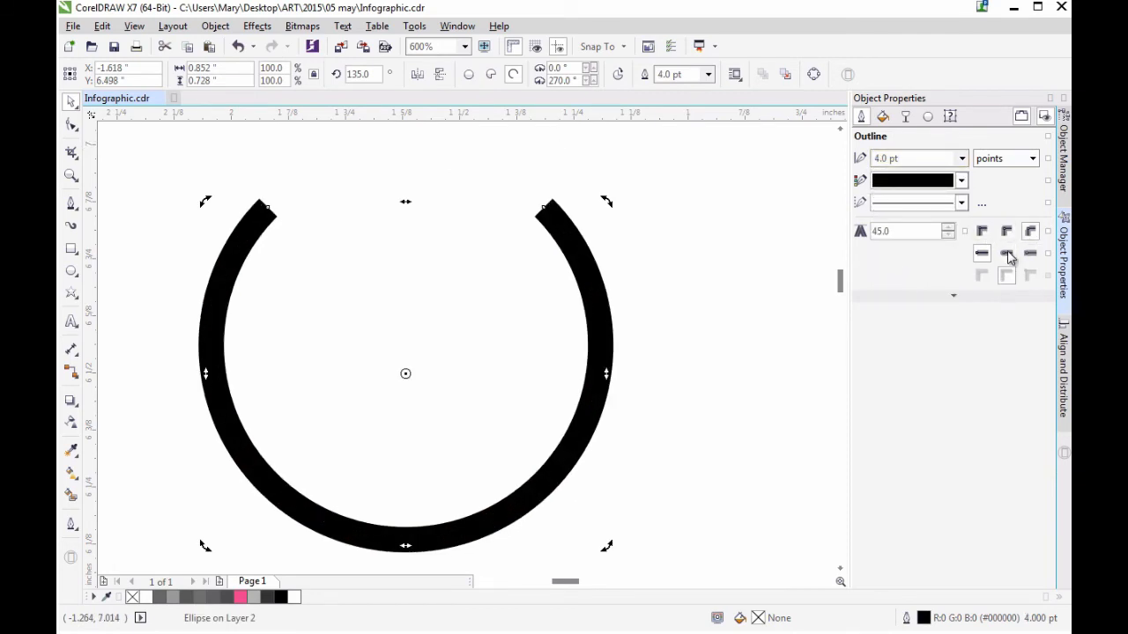
pyautogui.click(961, 158)
pyautogui.click(893, 282)
pyautogui.click(961, 159)
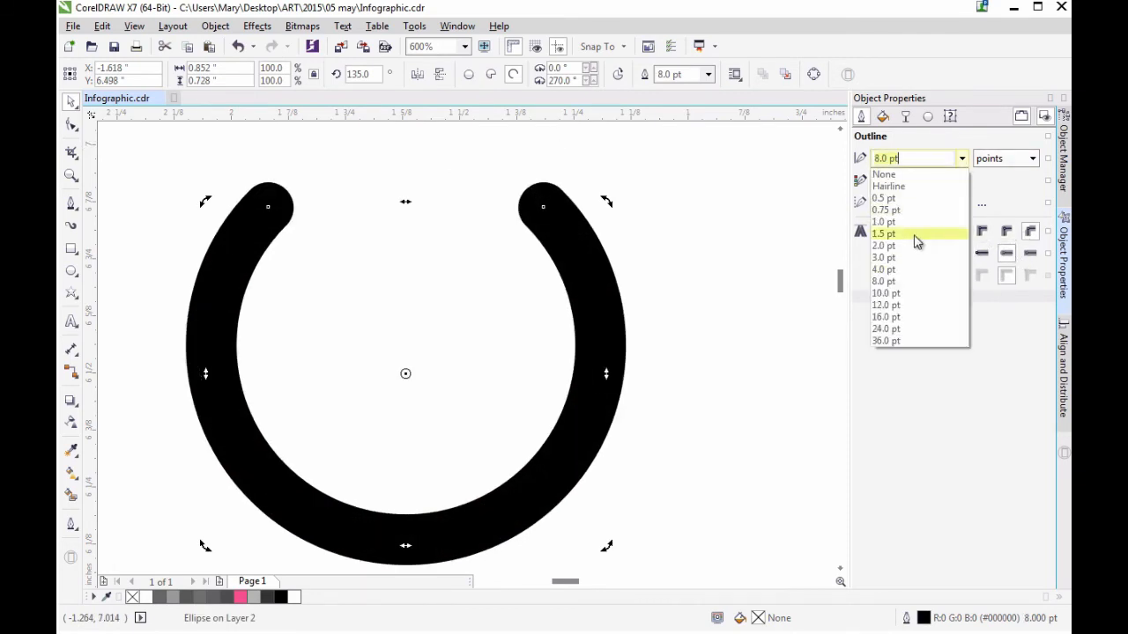
pyautogui.click(899, 271)
# Draw a vertical line about 0.35 inch long through the arc's opening and copy the arc's 4 pt rounded outline onto it
pyautogui.click(72, 202)
pyautogui.click(403, 144)
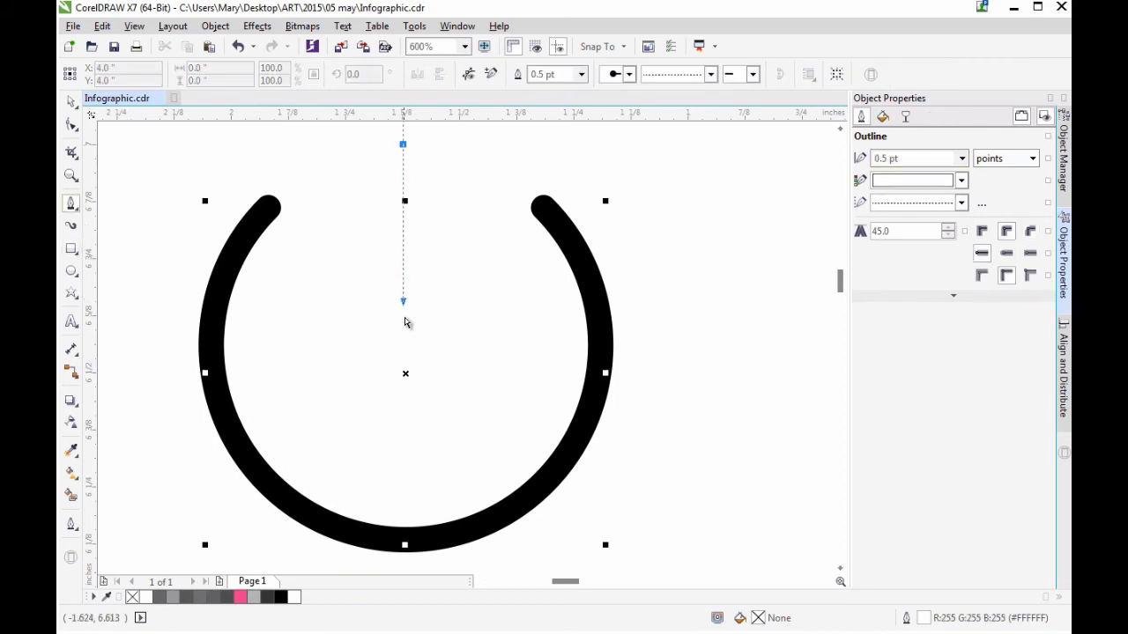
pyautogui.click(72, 451)
pyautogui.click(218, 397)
pyautogui.click(403, 265)
pyautogui.click(72, 102)
pyautogui.press('Down')
# Shrink the arc slightly and centre the vertical bar horizontally on it
pyautogui.click(585, 438)
pyautogui.moveTo(608, 547); pyautogui.dragTo(564, 510)
pyautogui.click(406, 304)
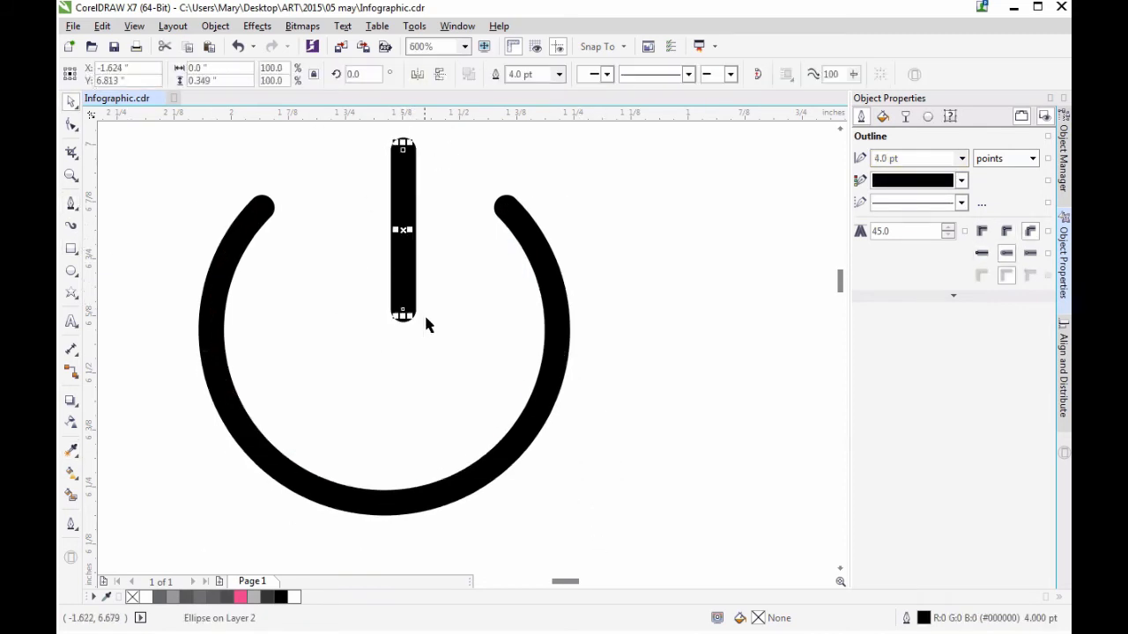
pyautogui.keyDown('shift'); pyautogui.click(531, 425); pyautogui.keyUp('shift')
pyautogui.click(819, 74)
pyautogui.click(892, 133)
pyautogui.click(691, 342)
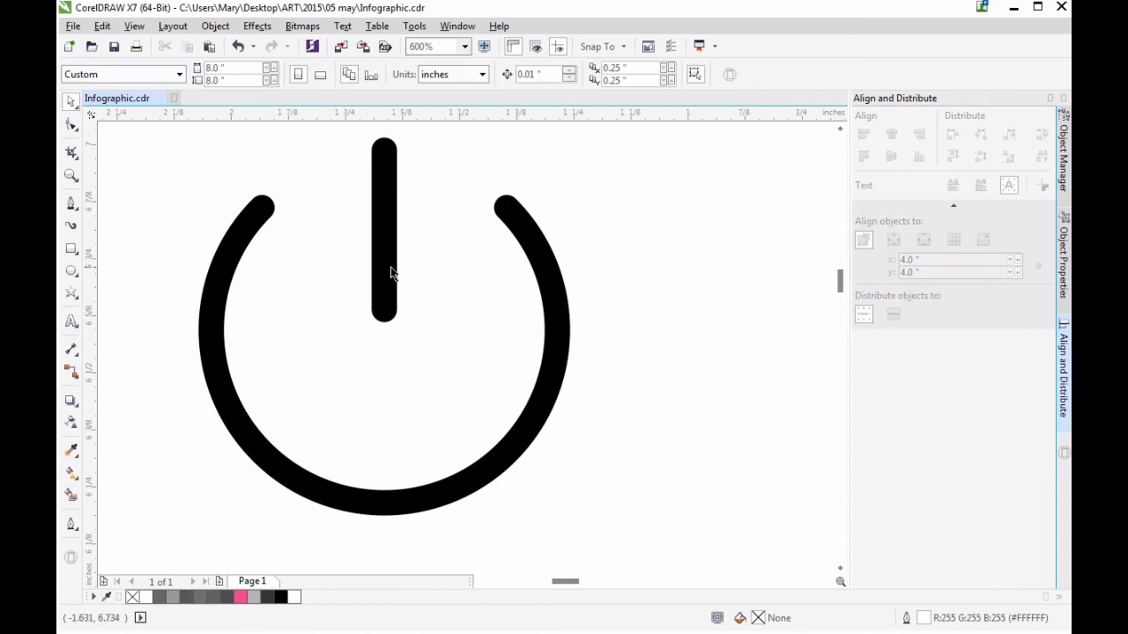
# Try an 8 pt outline on the power icon's vertical bar
pyautogui.click(71, 450)
pyautogui.click(72, 103)
pyautogui.click(1064, 262)
pyautogui.click(961, 160)
pyautogui.click(899, 281)
pyautogui.hotkey('ctrl', 'z')
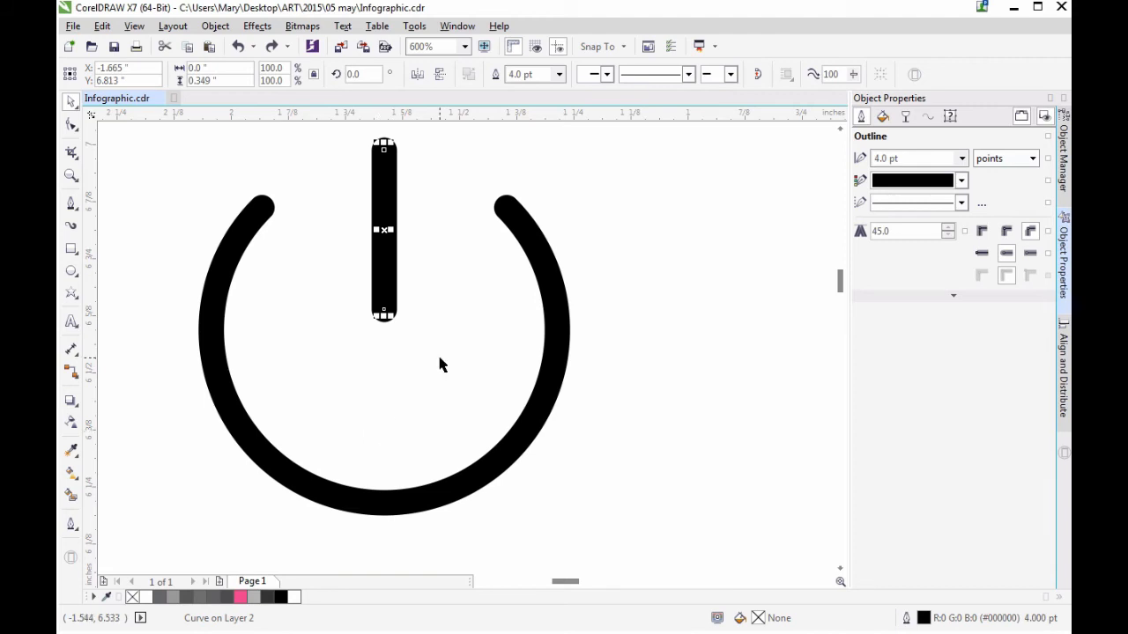
# Group the vertical bar and the arc into one power icon
pyautogui.keyDown('shift'); pyautogui.click(562, 350); pyautogui.keyUp('shift')
pyautogui.click(183, 161)
pyautogui.click(71, 176)
pyautogui.rightClick(183, 162)
pyautogui.rightClick(184, 161)
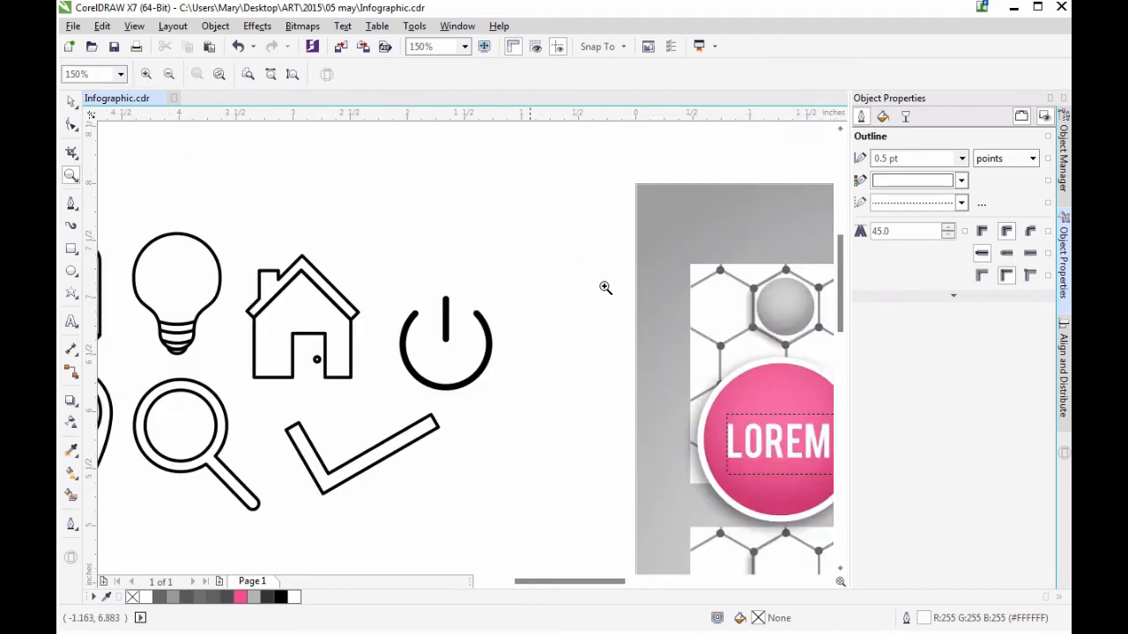
# Ungroup the notepad icon placed over the gray circle and convert its outline to an object
pyautogui.click(72, 103)
pyautogui.hotkey('ctrl', 'u')
pyautogui.click(705, 159)
pyautogui.click(588, 363)
pyautogui.click(258, 27)
pyautogui.moveTo(215, 26)
pyautogui.click(275, 415)
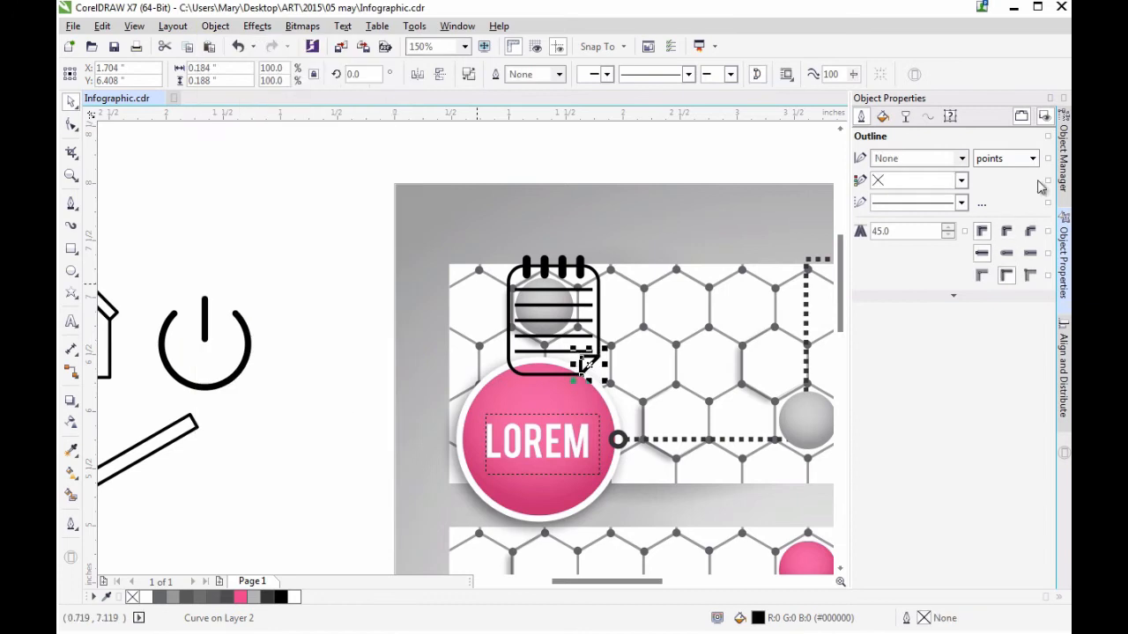
# Group all parts of the notepad icon on the gray circle
pyautogui.click(1063, 157)
pyautogui.click(985, 181)
pyautogui.keyDown('shift'); pyautogui.click(985, 320); pyautogui.keyUp('shift')
pyautogui.hotkey('ctrl', 'g')
# Make the notepad icon white and scale it down to sit centred inside the small gray circle
pyautogui.click(1063, 255)
pyautogui.click(860, 236)
pyautogui.moveTo(605, 381); pyautogui.dragTo(577, 346)
pyautogui.click(72, 175)
pyautogui.moveTo(509, 254); pyautogui.dragTo(607, 379)
pyautogui.click(72, 102)
pyautogui.moveTo(518, 437); pyautogui.dragTo(488, 398)
pyautogui.moveTo(439, 281); pyautogui.dragTo(387, 263)
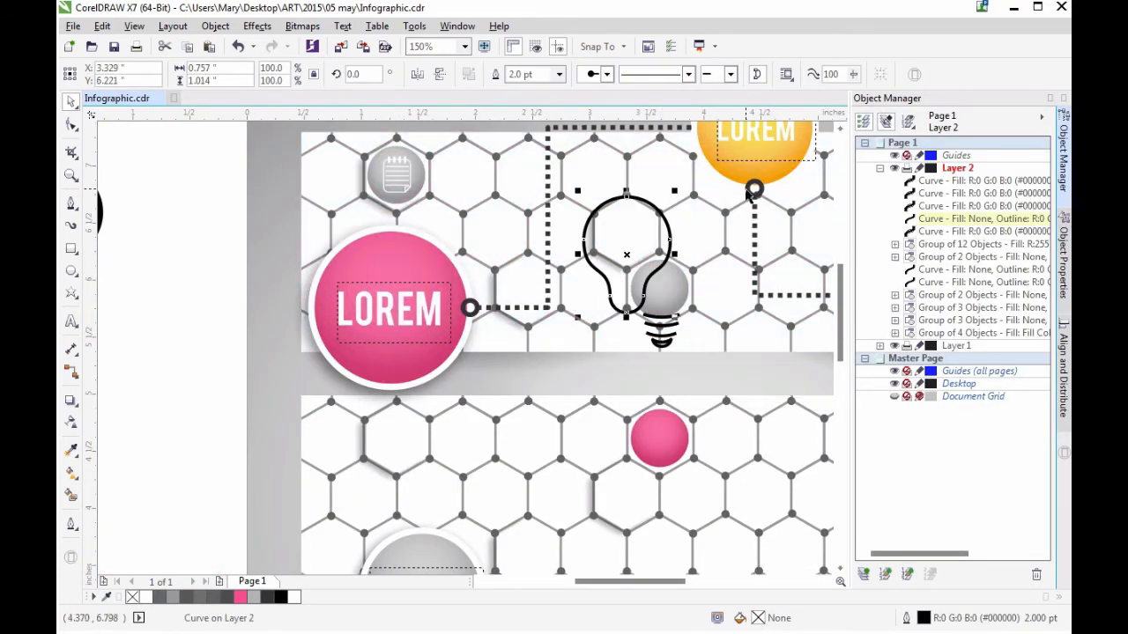
# Undo the move of the bulb's glass outline, then group its five curves and scale them to 38.1% inside the gray circle
pyautogui.hotkey('ctrl', 'z')
pyautogui.click(73, 130)
pyautogui.click(76, 104)
pyautogui.keyDown('ctrl'); pyautogui.click(1009, 231); pyautogui.keyUp('ctrl')
pyautogui.keyDown('ctrl'); pyautogui.click(1010, 207); pyautogui.keyUp('ctrl')
pyautogui.click(1010, 219)
pyautogui.keyDown('ctrl'); pyautogui.click(1009, 232); pyautogui.keyUp('ctrl')
pyautogui.keyDown('ctrl'); pyautogui.click(1010, 206); pyautogui.keyUp('ctrl')
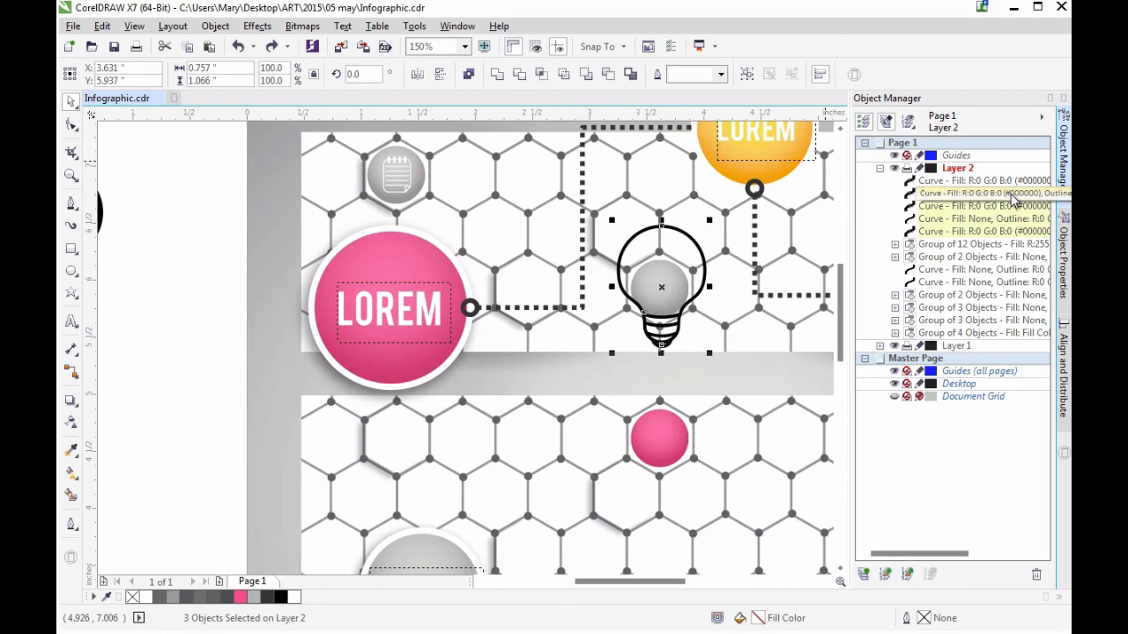
pyautogui.keyDown('ctrl'); pyautogui.click(1009, 194); pyautogui.keyUp('ctrl')
pyautogui.keyDown('ctrl'); pyautogui.click(996, 181); pyautogui.keyUp('ctrl')
pyautogui.hotkey('ctrl', 'g')
pyautogui.moveTo(686, 327); pyautogui.dragTo(685, 325)
# Give the bulb's glass curve inside the group a white 0.75 pt outline
pyautogui.click(895, 180)
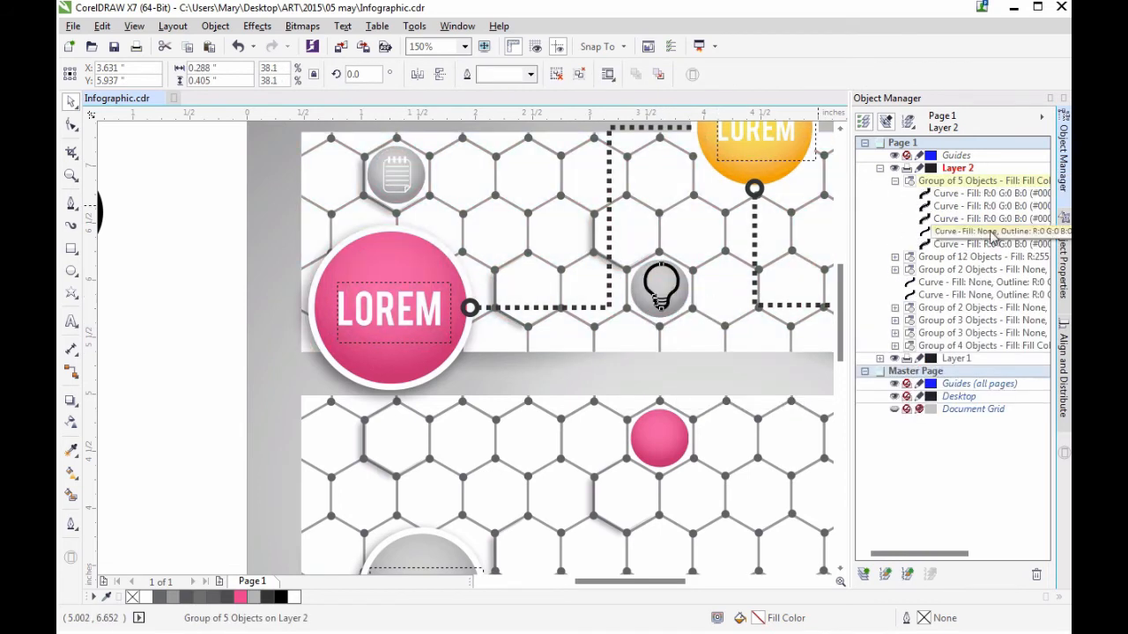
pyautogui.click(988, 232)
pyautogui.click(1064, 262)
pyautogui.click(71, 175)
pyautogui.moveTo(610, 229); pyautogui.dragTo(730, 362)
pyautogui.click(71, 102)
pyautogui.moveTo(458, 345); pyautogui.dragTo(455, 354)
pyautogui.click(1064, 159)
pyautogui.click(989, 231)
pyautogui.click(1063, 263)
pyautogui.click(961, 158)
pyautogui.click(921, 223)
pyautogui.click(962, 158)
pyautogui.click(914, 212)
pyautogui.click(961, 181)
pyautogui.click(934, 209)
# Fill the four black base curves of the bulb icon with white
pyautogui.click(1063, 167)
pyautogui.click(962, 244)
pyautogui.keyDown('ctrl'); pyautogui.click(958, 219); pyautogui.keyUp('ctrl')
pyautogui.keyDown('ctrl'); pyautogui.click(958, 206); pyautogui.keyUp('ctrl')
pyautogui.keyDown('ctrl'); pyautogui.click(958, 193); pyautogui.keyUp('ctrl')
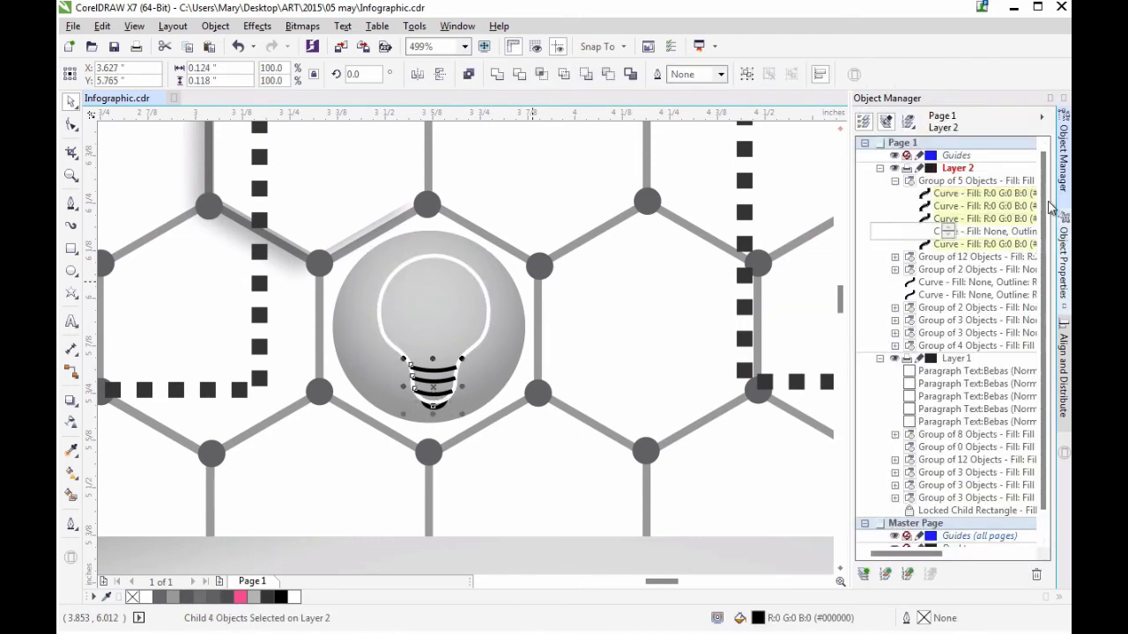
pyautogui.click(1063, 247)
pyautogui.click(883, 116)
pyautogui.click(870, 238)
# Nudge the bulb icon one step left and three steps up within the gray circle
pyautogui.click(455, 381)
pyautogui.press('Left')
pyautogui.press('Up')
pyautogui.press('Up')
pyautogui.press('Up')
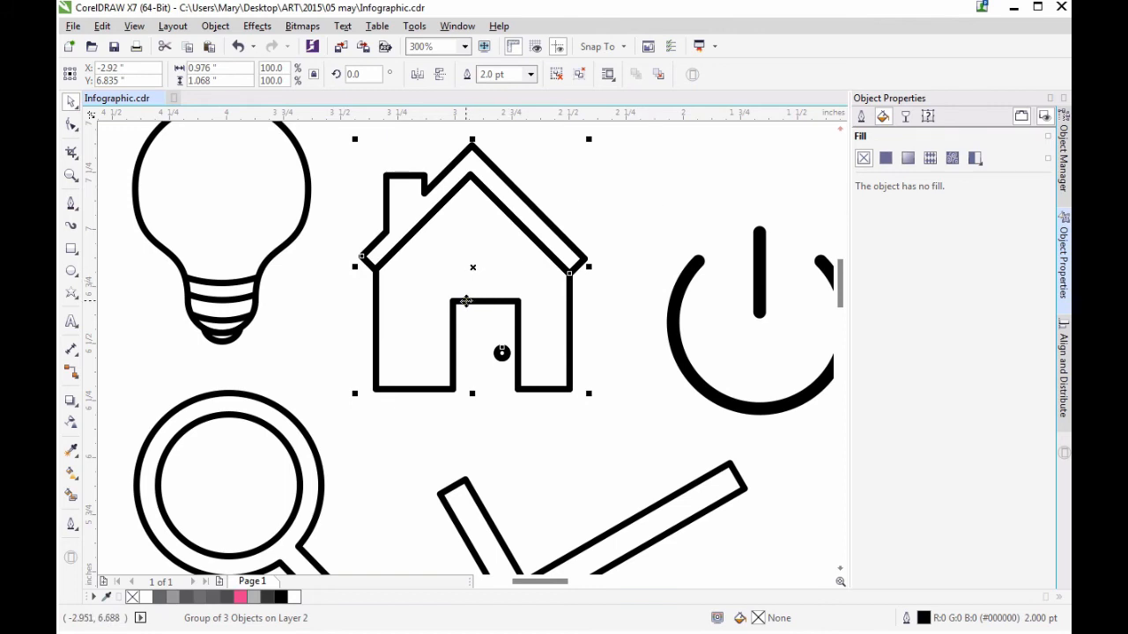
# Ungroup the house icon, convert its outlines to objects and group the pieces again
pyautogui.rightClick(466, 302)
pyautogui.click(520, 348)
pyautogui.click(215, 26)
pyautogui.click(304, 395)
pyautogui.click(1064, 159)
pyautogui.hotkey('ctrl', 'g')
pyautogui.click(1064, 264)
# Move the house icon across onto its small circle on the infographic page and scale it down to fit inside
pyautogui.moveTo(473, 267); pyautogui.dragTo(712, 309)
pyautogui.moveTo(826, 440); pyautogui.dragTo(767, 368)
pyautogui.hscroll(6, 770, 385)
pyautogui.moveTo(235, 384); pyautogui.dragTo(738, 372)
pyautogui.hscroll(5, 739, 372)
pyautogui.moveTo(341, 381); pyautogui.dragTo(717, 448)
pyautogui.hscroll(5, 726, 469)
pyautogui.moveTo(263, 470); pyautogui.dragTo(696, 404)
pyautogui.moveTo(654, 581); pyautogui.dragTo(681, 582)
pyautogui.moveTo(319, 397); pyautogui.dragTo(661, 396)
pyautogui.moveTo(675, 581); pyautogui.dragTo(702, 581)
pyautogui.moveTo(333, 397); pyautogui.dragTo(600, 376)
pyautogui.moveTo(664, 446); pyautogui.dragTo(639, 419)
pyautogui.moveTo(600, 377); pyautogui.dragTo(624, 397)
# Try a hairline outline on the house icon and settle on 0.5 pt
pyautogui.click(806, 339)
pyautogui.click(607, 388)
pyautogui.click(806, 326)
pyautogui.moveTo(842, 284); pyautogui.dragTo(840, 353)
pyautogui.click(608, 253)
pyautogui.click(861, 117)
pyautogui.click(961, 159)
pyautogui.click(952, 184)
pyautogui.click(961, 160)
pyautogui.click(951, 196)
pyautogui.click(961, 164)
pyautogui.click(806, 282)
# Place a copy of the map pin on the middle banner's pink circle and one of the power icon on the yellow circle
pyautogui.press('z')
pyautogui.rightClick(466, 271)
pyautogui.rightClick(466, 270)
pyautogui.moveTo(674, 582); pyautogui.dragTo(569, 586)
pyautogui.press('space')
pyautogui.click(214, 244)
pyautogui.moveTo(214, 218); pyautogui.dragTo(712, 311)
pyautogui.click(416, 177)
pyautogui.moveTo(544, 245); pyautogui.dragTo(645, 471)
# Place a copy of the magnifying glass on the bottom banner's pink circle and one of the check mark on the middle banner's gray circle
pyautogui.click(282, 235)
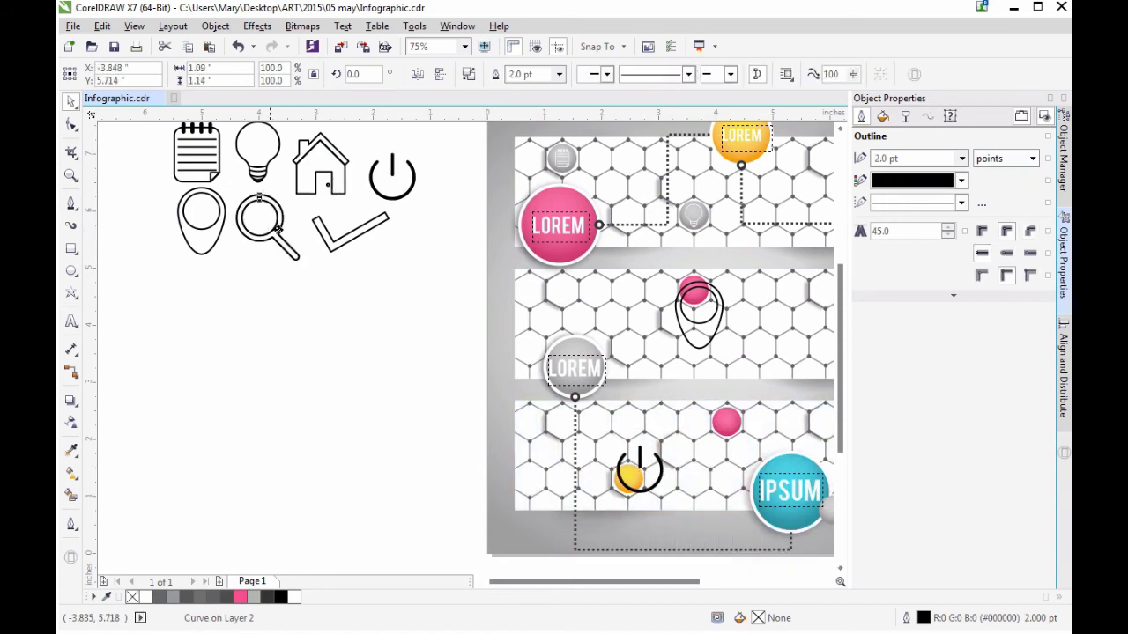
pyautogui.moveTo(278, 230); pyautogui.dragTo(750, 425)
pyautogui.moveTo(536, 581); pyautogui.dragTo(560, 588)
pyautogui.click(300, 220)
pyautogui.moveTo(265, 233); pyautogui.dragTo(774, 347)
# Ungroup the power icon over the yellow circle and convert its outlines to objects
pyautogui.press('z')
pyautogui.click(730, 401)
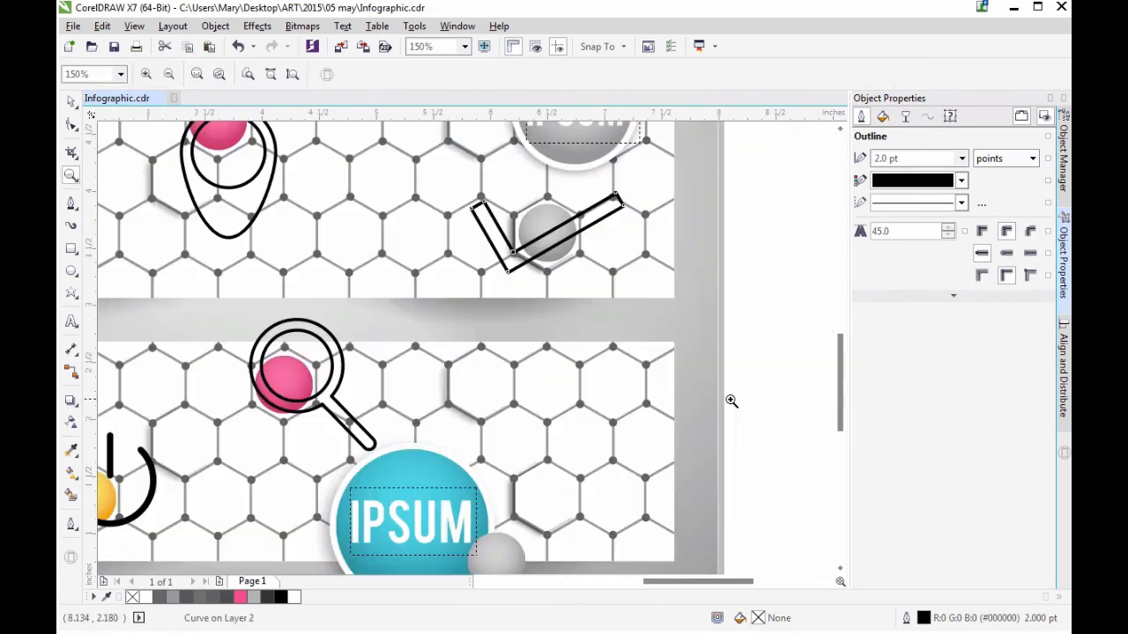
pyautogui.press('space')
pyautogui.click(153, 469)
pyautogui.moveTo(687, 581); pyautogui.dragTo(661, 583)
pyautogui.rightClick(305, 454)
pyautogui.click(392, 125)
pyautogui.click(215, 27)
pyautogui.click(347, 360)
# Scale the power icon to about 0.29 inch, centre it on the yellow circle and fill it with white
pyautogui.moveTo(331, 531); pyautogui.dragTo(303, 503)
pyautogui.moveTo(279, 479); pyautogui.dragTo(256, 499)
pyautogui.click(295, 596)
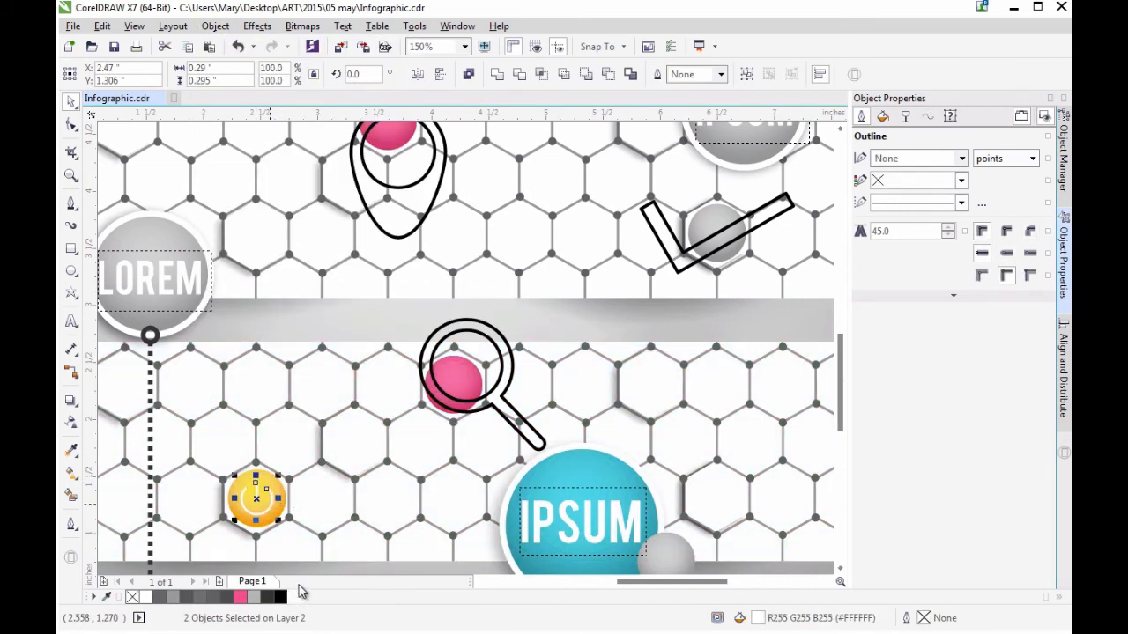
# Combine the magnifying glass curves and convert their outline to an object
pyautogui.click(496, 400)
pyautogui.hotkey('ctrl', 'l')
pyautogui.click(215, 26)
pyautogui.click(335, 395)
# Scale the magnifying glass to 34.1%, centre it on the pink circle and make it white
pyautogui.moveTo(549, 456); pyautogui.dragTo(509, 411)
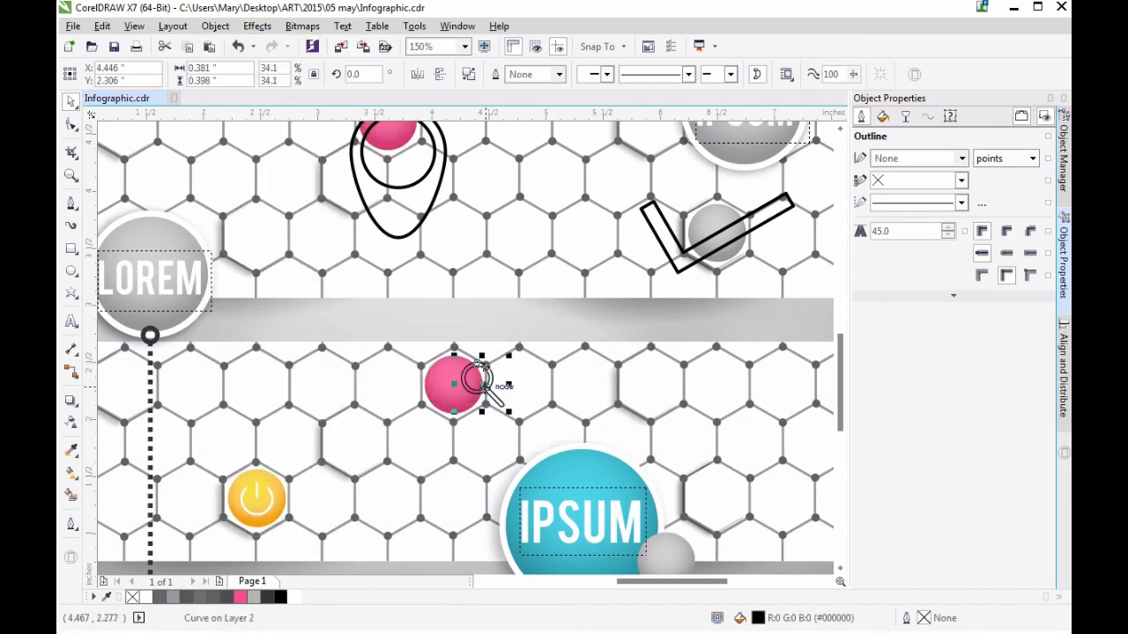
pyautogui.moveTo(450, 383); pyautogui.dragTo(454, 385)
pyautogui.click(492, 364)
# Convert the check mark's outline to an object, scale it to fit the grey circle and make it white
pyautogui.click(691, 264)
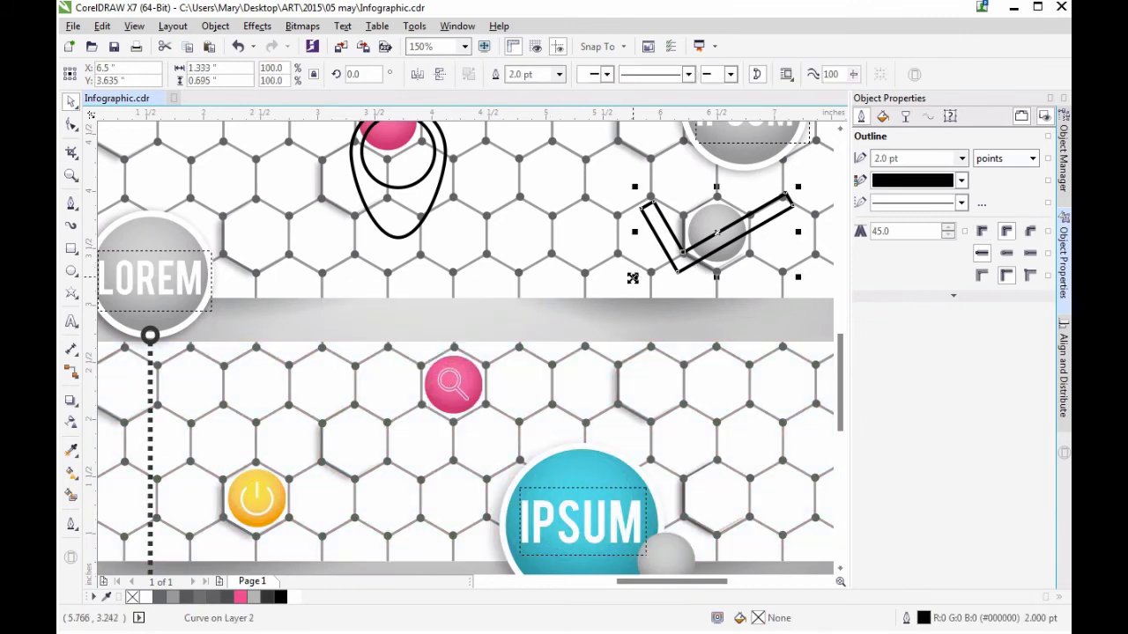
pyautogui.click(218, 30)
pyautogui.click(329, 397)
pyautogui.moveTo(635, 277); pyautogui.dragTo(675, 265)
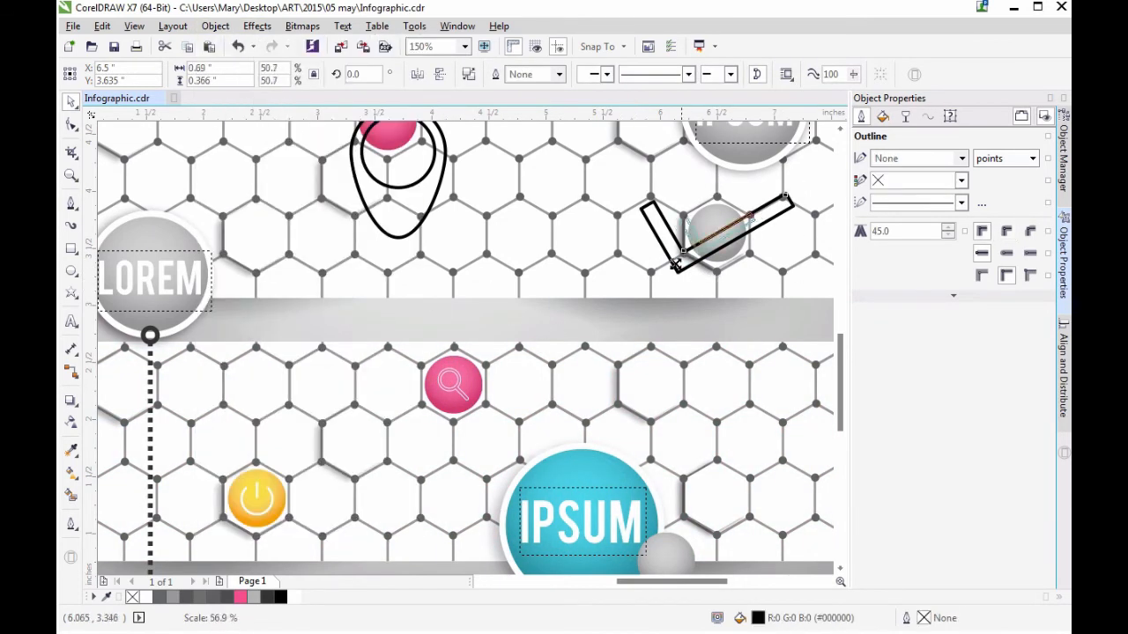
pyautogui.click(749, 325)
# Convert the map pin's outlines to objects and place it in white on the pink circle
pyautogui.click(433, 203)
pyautogui.moveTo(843, 351); pyautogui.dragTo(843, 328)
pyautogui.click(215, 27)
pyautogui.click(425, 283)
pyautogui.rightClick(425, 283)
pyautogui.click(215, 26)
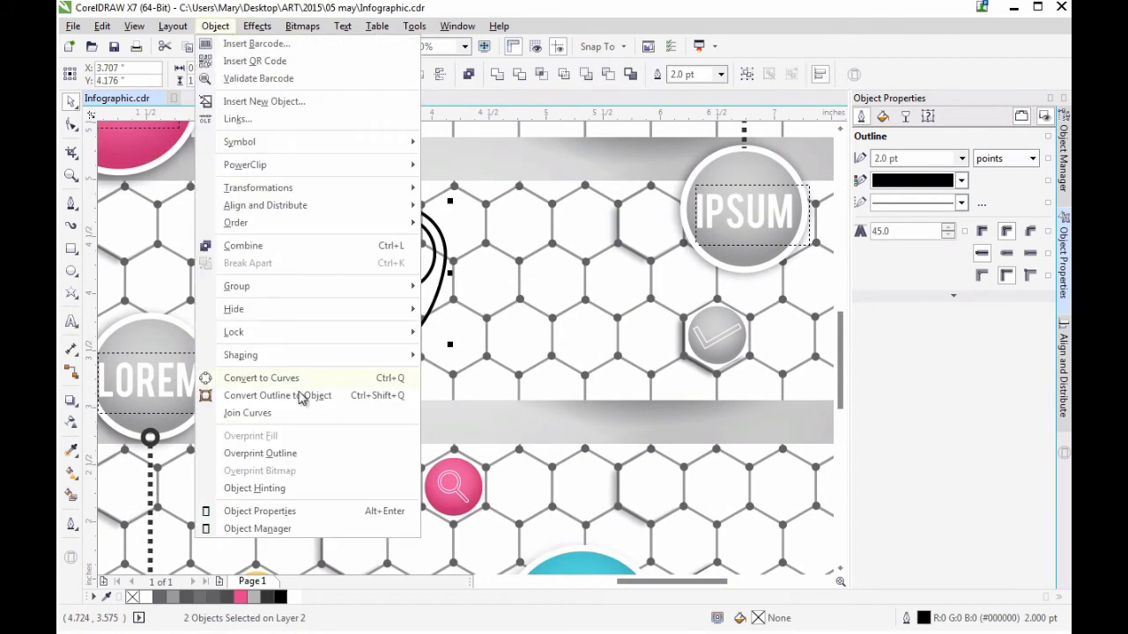
pyautogui.click(302, 396)
pyautogui.moveTo(399, 275); pyautogui.dragTo(389, 223)
pyautogui.press('Escape')
# Add a white 24 pt Arial % sign and centre it on the small grey circle beside the large cyan circle
pyautogui.press('z')
pyautogui.rightClick(411, 277)
pyautogui.moveTo(841, 288); pyautogui.dragTo(840, 279)
pyautogui.moveTo(607, 582)
pyautogui.mouseDown()
pyautogui.moveTo(574, 583)
pyautogui.moveTo(604, 583)
pyautogui.mouseUp()
pyautogui.click(586, 534)
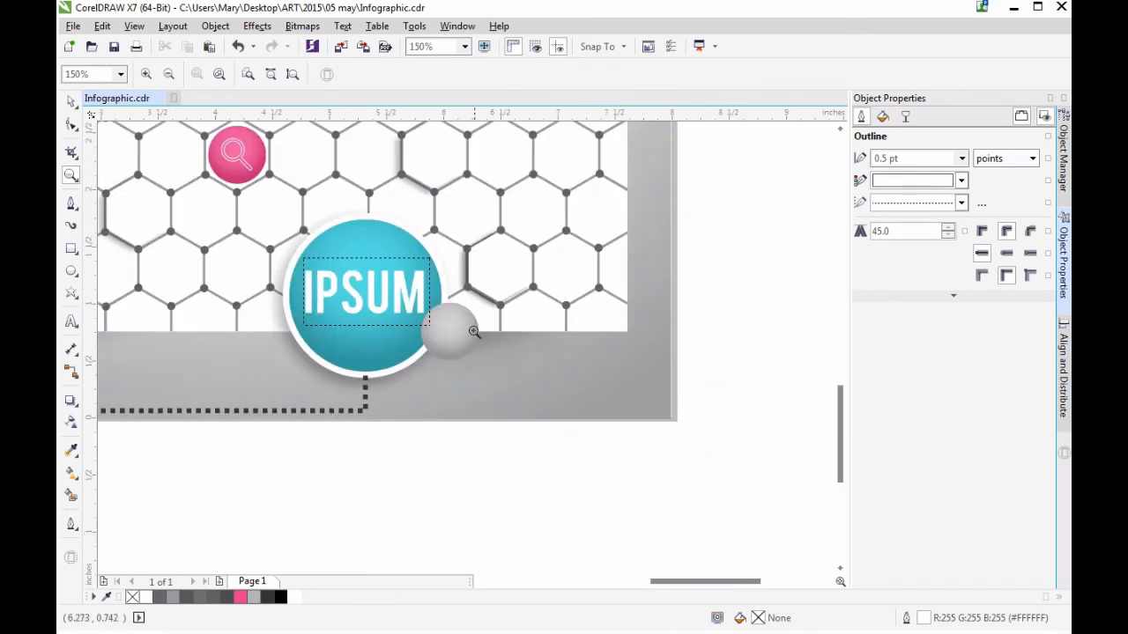
pyautogui.click(472, 331)
pyautogui.click(436, 353)
pyautogui.press('space')
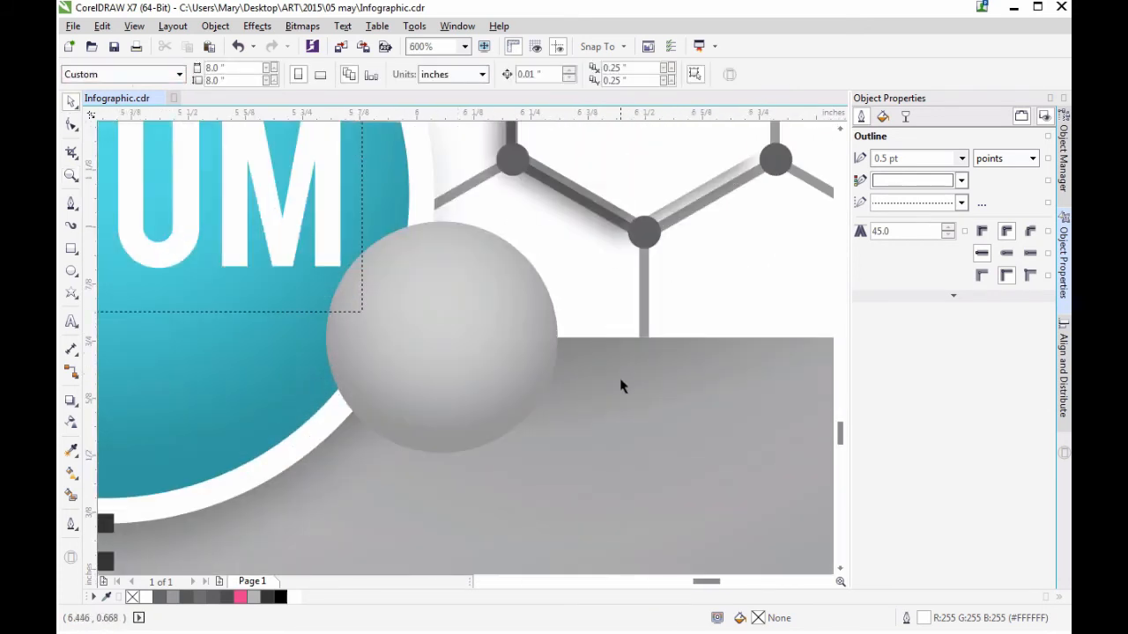
pyautogui.click(72, 321)
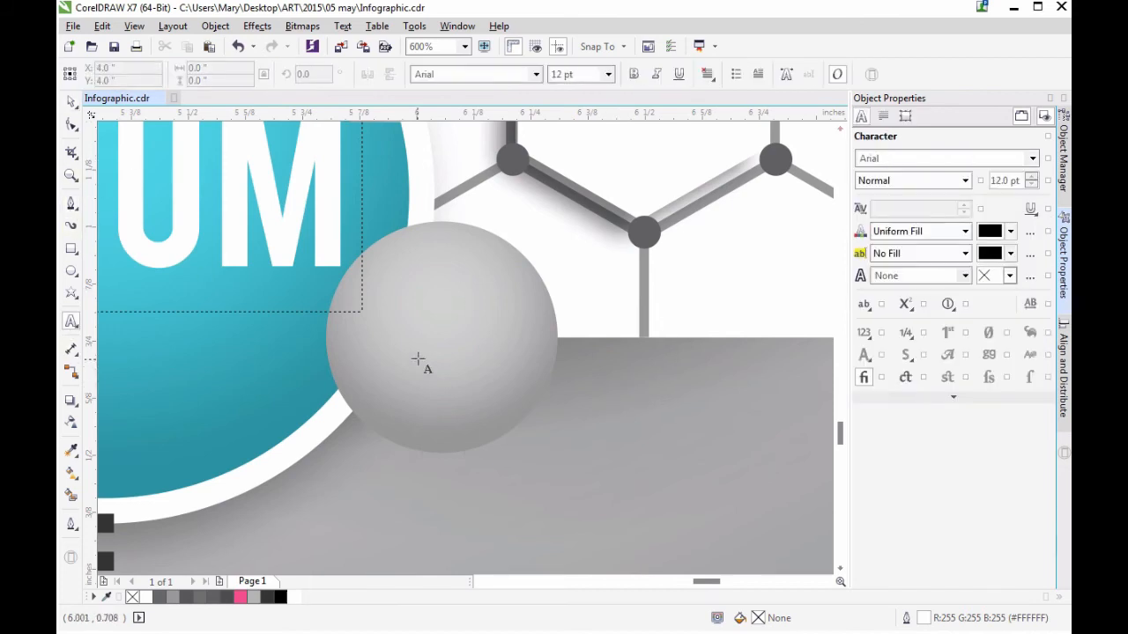
pyautogui.click(417, 360)
pyautogui.write('%')
pyautogui.doubleClick(451, 280)
pyautogui.click(148, 597)
pyautogui.click(72, 103)
pyautogui.moveTo(484, 307); pyautogui.dragTo(448, 338)
# Save the infographic document
pyautogui.click(71, 180)
pyautogui.rightClick(599, 330)
pyautogui.rightClick(599, 329)
pyautogui.rightClick(599, 329)
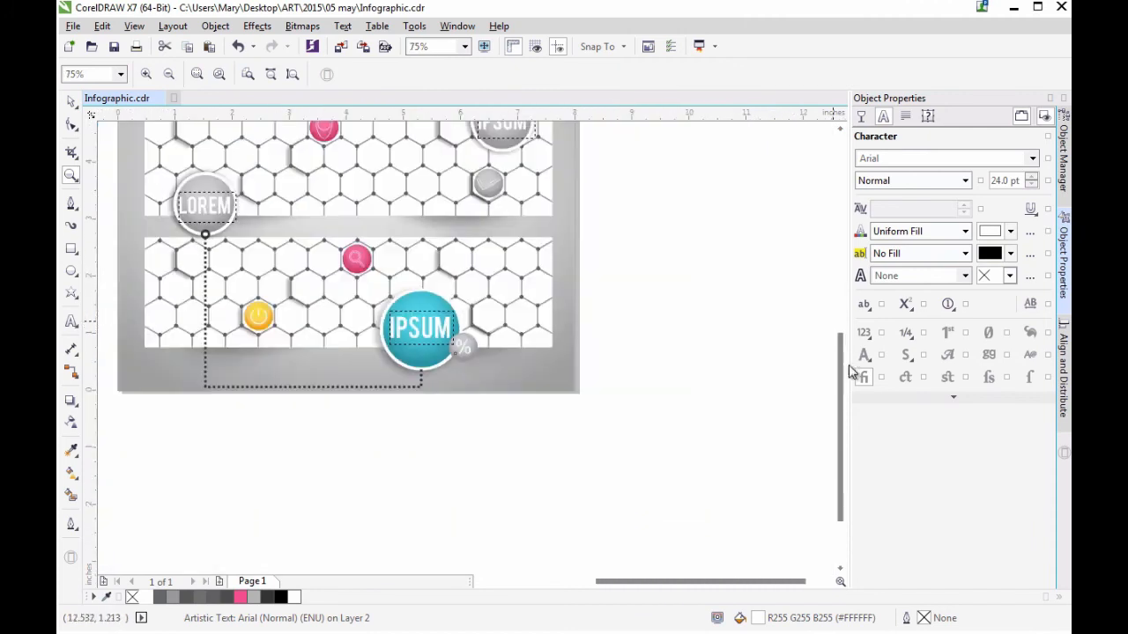
pyautogui.moveTo(842, 372); pyautogui.dragTo(844, 289)
pyautogui.click(102, 27)
pyautogui.moveTo(74, 27)
pyautogui.click(112, 155)
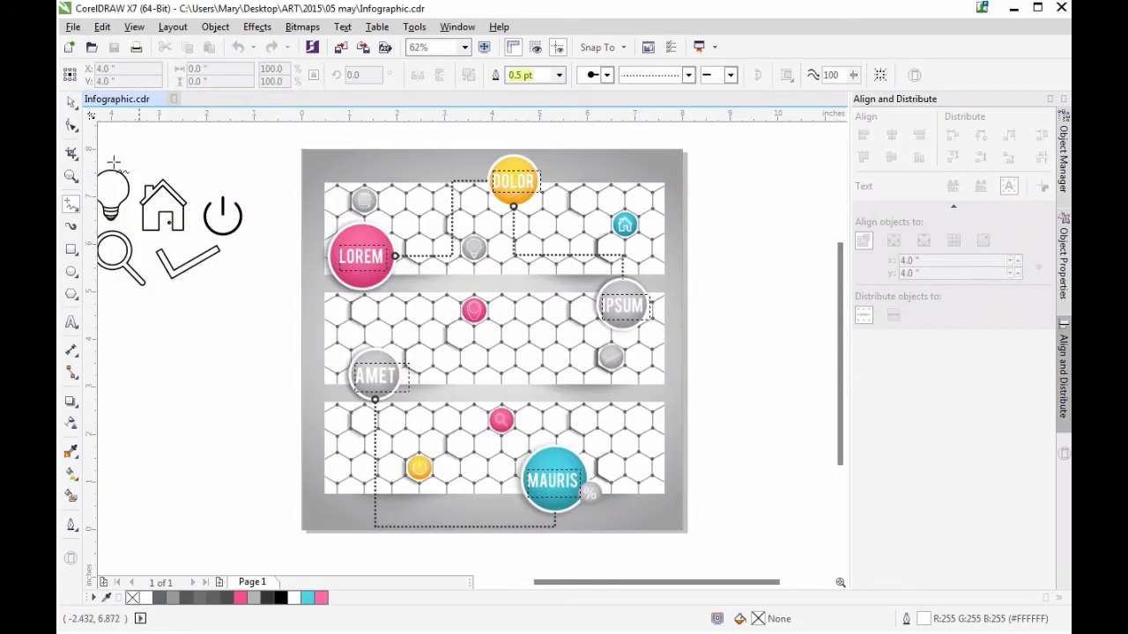
# Draw a small circle about 0.16 inch wide in the upper banner and fill it with pink sampled from the LOREM circle
pyautogui.scroll(2, 421, 264)
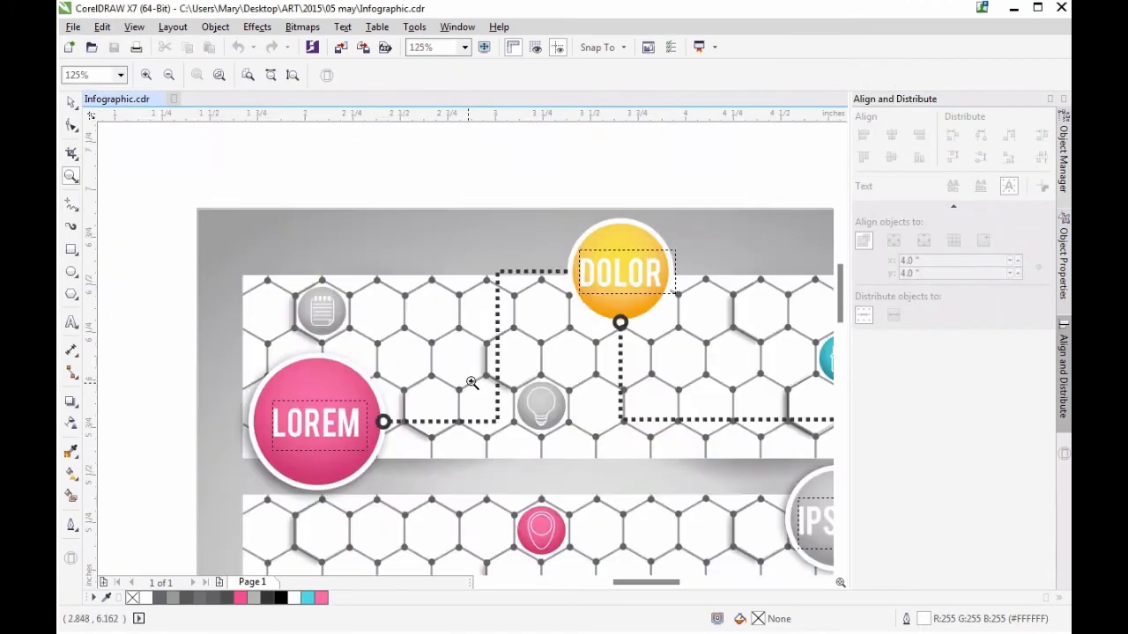
pyautogui.click(74, 272)
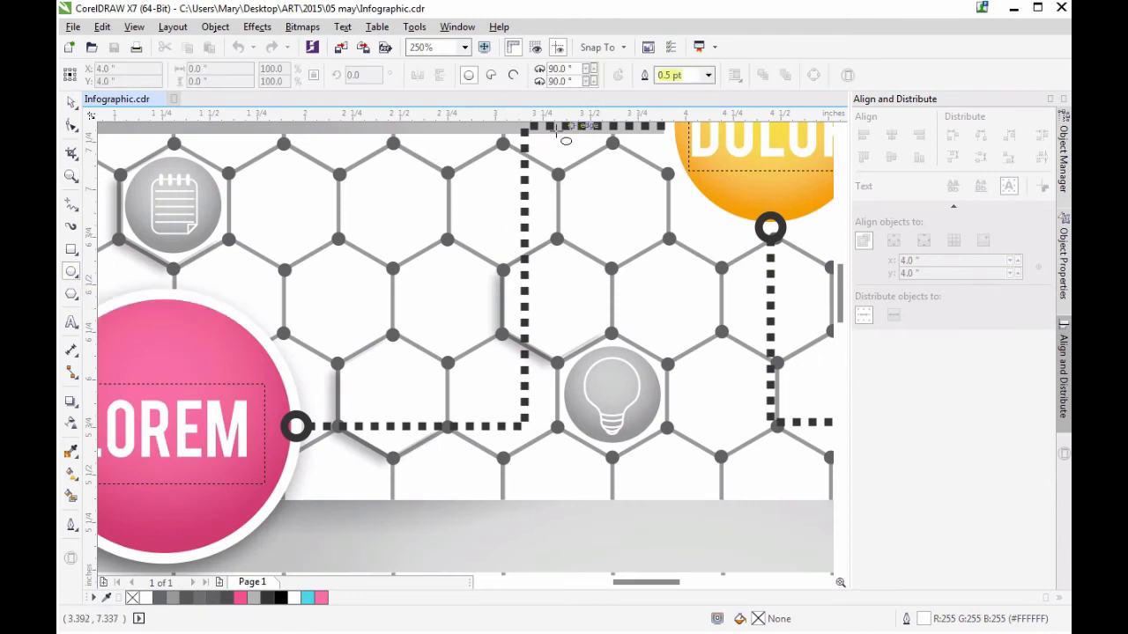
pyautogui.click(71, 451)
pyautogui.moveTo(499, 211); pyautogui.dragTo(540, 175)
pyautogui.click(195, 348)
pyautogui.click(491, 193)
# Move the pink bullet between the notepad and light bulb icons and copy it twice into a vertical column of three
pyautogui.click(71, 103)
pyautogui.moveTo(520, 279); pyautogui.dragTo(469, 181)
pyautogui.moveTo(350, 213); pyautogui.dragTo(319, 318)
pyautogui.moveTo(469, 181); pyautogui.dragTo(321, 196)
pyautogui.keyDown('shift'); pyautogui.click(319, 318); pyautogui.keyUp('shift')
pyautogui.moveTo(328, 324); pyautogui.dragTo(318, 374)
pyautogui.keyDown('shift'); pyautogui.click(318, 288); pyautogui.keyUp('shift')
pyautogui.keyDown('shift'); pyautogui.click(319, 197); pyautogui.keyUp('shift')
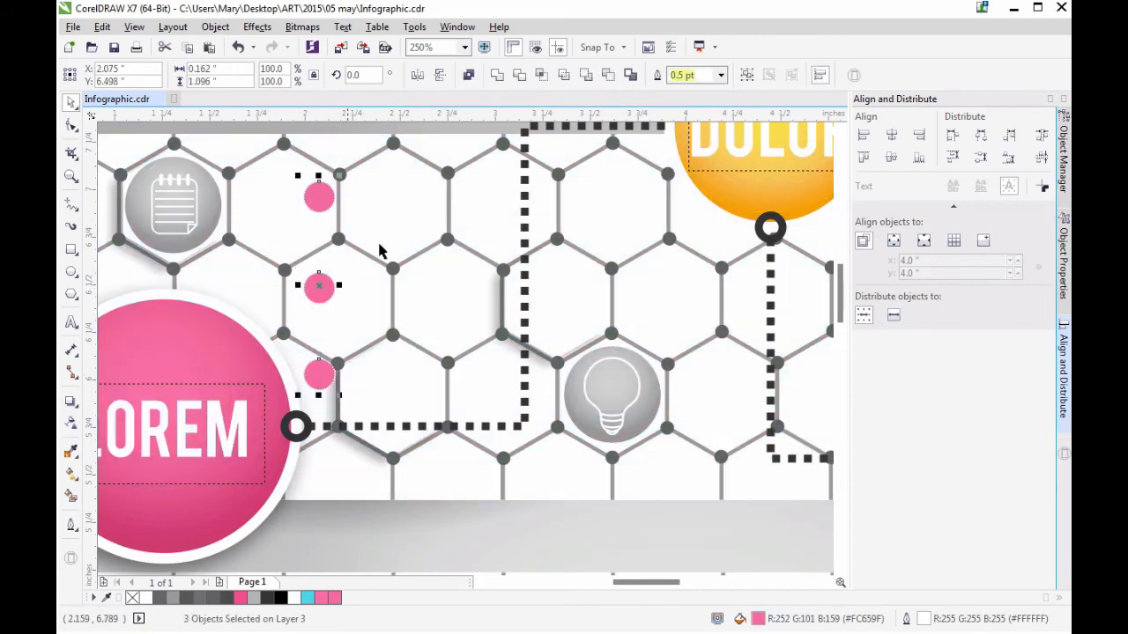
pyautogui.hotkey('ctrl', 'g')
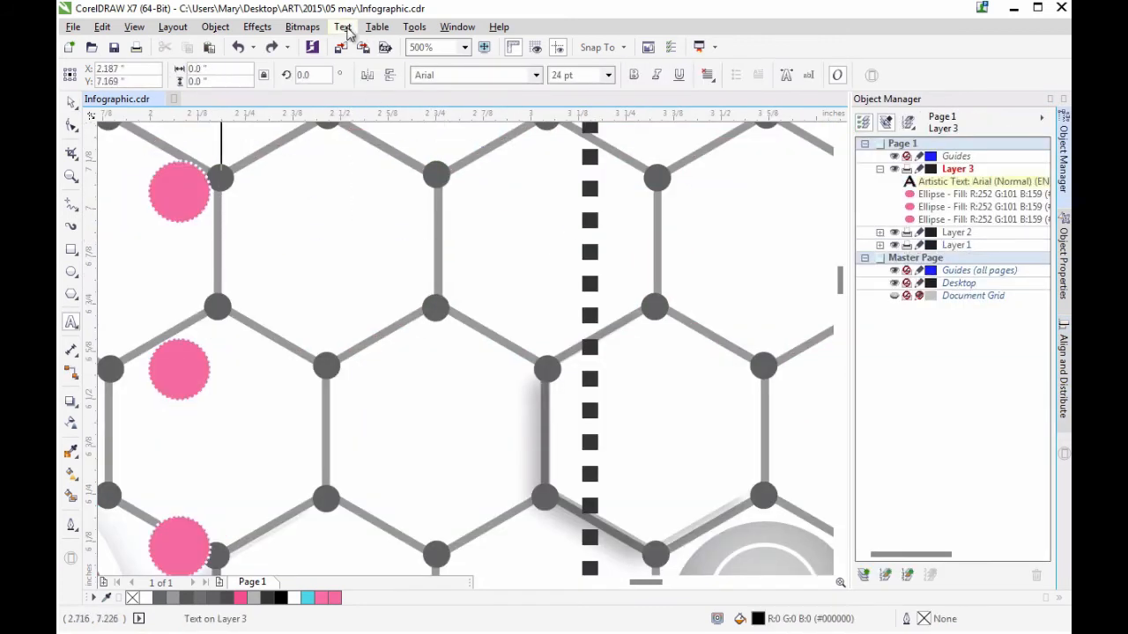
pyautogui.hotkey('alt', 'o')
pyautogui.click(71, 102)
pyautogui.click(71, 324)
pyautogui.click(244, 206)
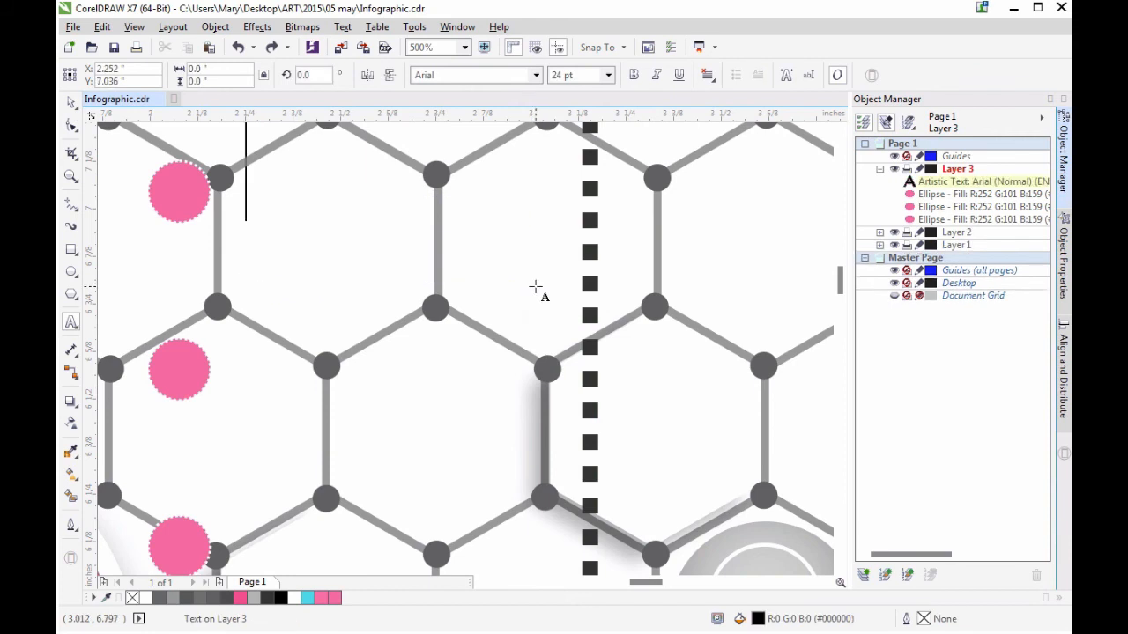
# Draw a text frame about 0.68 × 0.29 inch beside the middle bullet, insert placeholder text and choose the Bebas Neue font
pyautogui.moveTo(266, 314); pyautogui.dragTo(526, 425)
pyautogui.click(343, 28)
pyautogui.moveTo(396, 252)
pyautogui.click(637, 293)
pyautogui.click(536, 76)
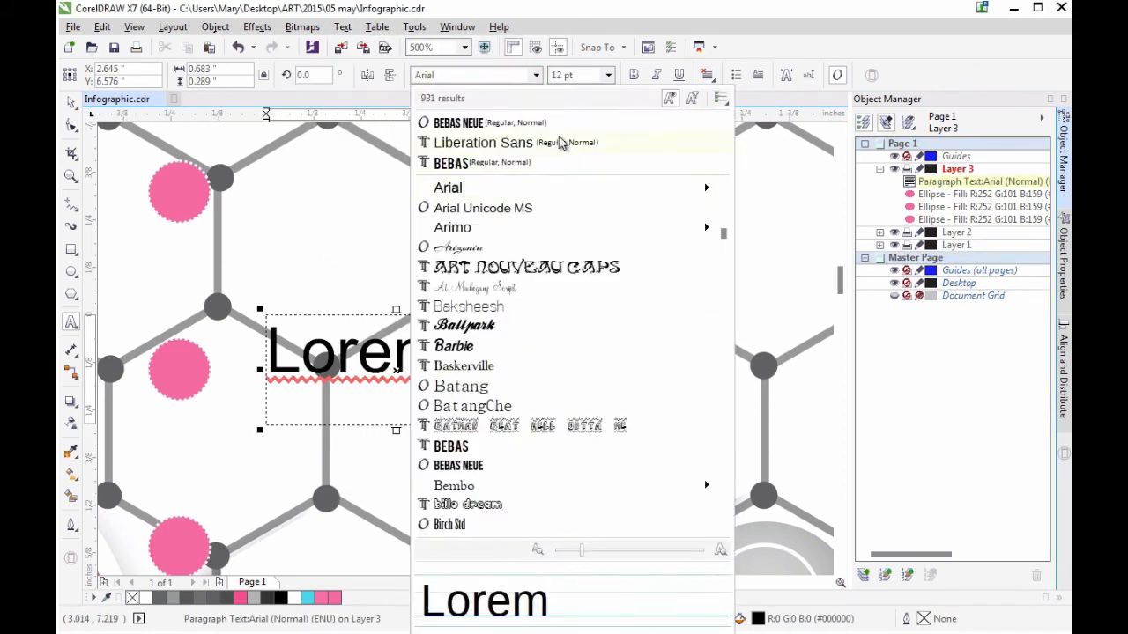
pyautogui.click(546, 125)
# Replace the frame's contents with fresh placeholder text and colour it with the pink of the middle bullet
pyautogui.hotkey('ctrl', 'a')
pyautogui.press('Delete')
pyautogui.click(342, 27)
pyautogui.moveTo(508, 254)
pyautogui.click(651, 296)
pyautogui.click(71, 452)
pyautogui.click(180, 370)
pyautogui.click(275, 364)
# Shorten the LOREM IPSUM frame to about 0.22 inch high and place copies of it beside the other two bullets
pyautogui.click(71, 102)
pyautogui.moveTo(397, 431); pyautogui.dragTo(398, 408)
pyautogui.moveTo(435, 362)
pyautogui.mouseDown()
pyautogui.moveTo(404, 206)
pyautogui.moveTo(451, 369)
pyautogui.mouseUp()
pyautogui.hotkey('ctrl', 'c')
pyautogui.hotkey('ctrl', 'v')
pyautogui.moveTo(841, 280); pyautogui.dragTo(842, 290)
pyautogui.hotkey('ctrl', 'c')
pyautogui.hotkey('ctrl', 'v')
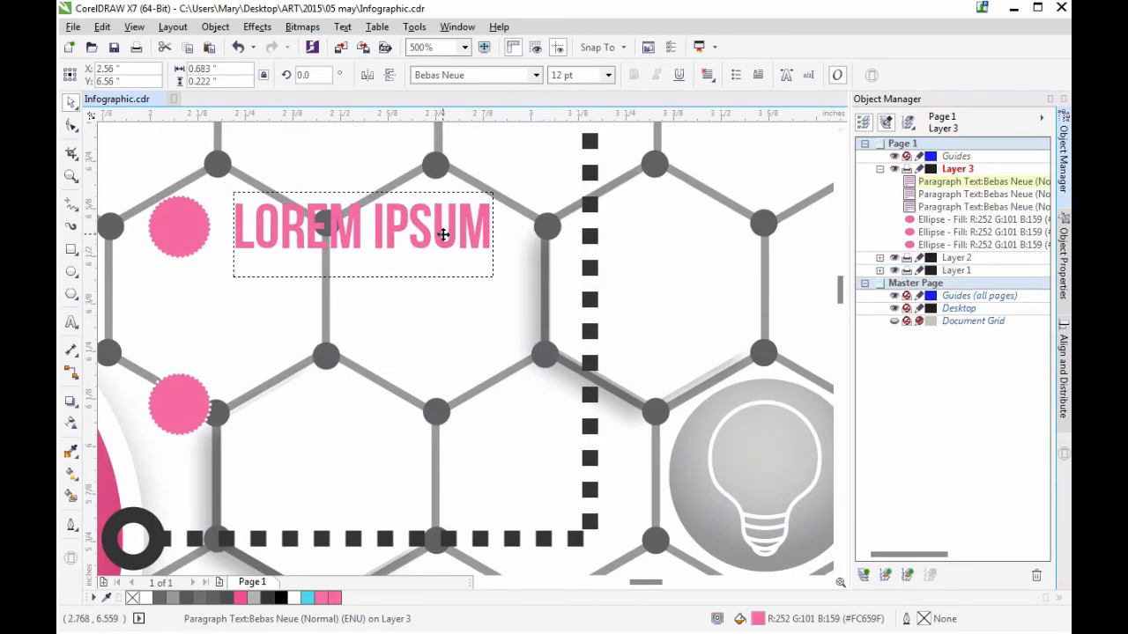
pyautogui.moveTo(444, 234); pyautogui.dragTo(444, 414)
# Draw a wavy-bottomed shape about 0.88 × 0.76 inch above the house icon, filled with its circle's cyan and without outline
pyautogui.click(123, 174)
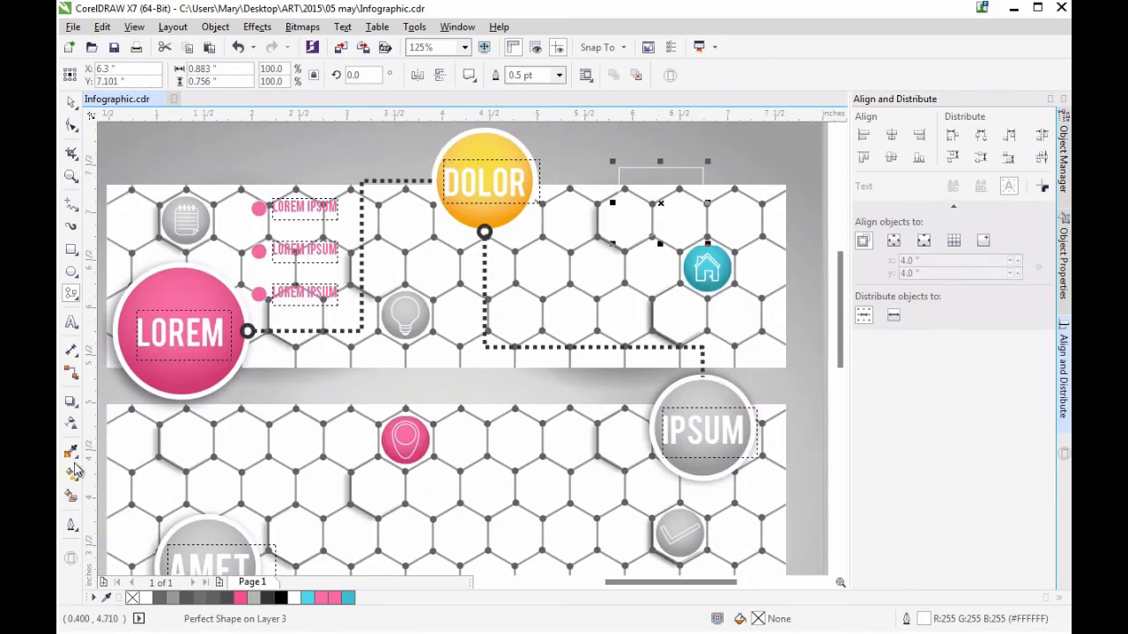
pyautogui.click(72, 452)
pyautogui.click(720, 256)
pyautogui.click(679, 173)
pyautogui.rightClick(132, 598)
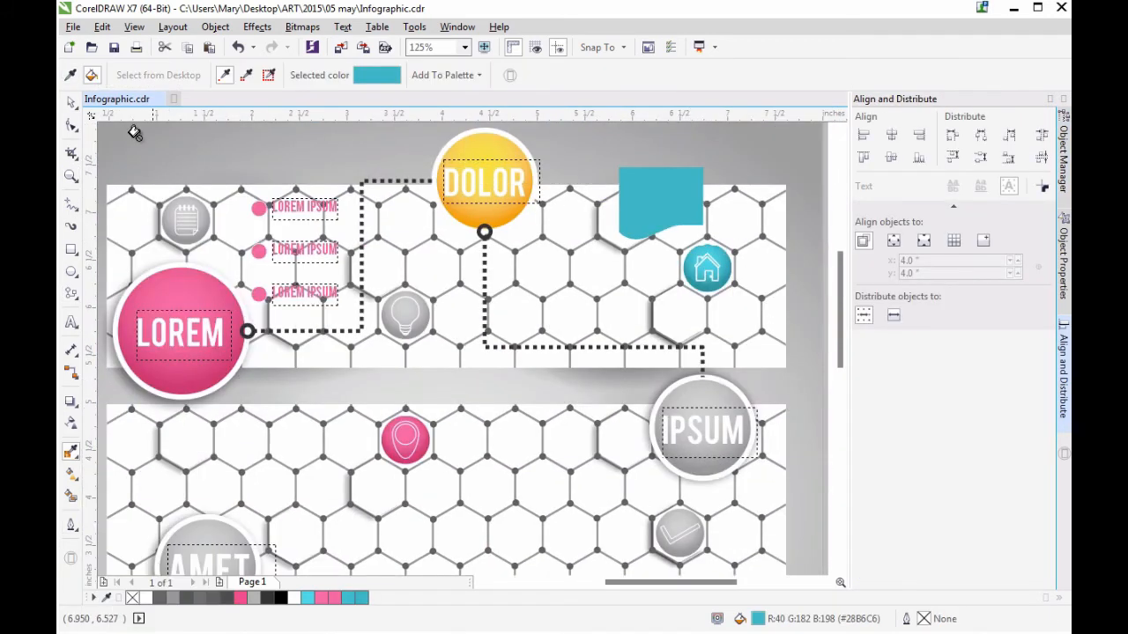
# Copy the cyan wavy shape diagonally down and left, and fill the copy with yellow sampled from the DOLOR circle
pyautogui.click(71, 103)
pyautogui.moveTo(692, 199); pyautogui.dragTo(635, 251)
pyautogui.rightClick(670, 231)
pyautogui.click(72, 452)
pyautogui.click(196, 296)
pyautogui.click(71, 452)
pyautogui.click(503, 149)
pyautogui.click(659, 210)
# Add a third copy of the wavy shape down and left, filled with pink sampled from the LOREM circle
pyautogui.click(72, 103)
pyautogui.rightClick(634, 251)
pyautogui.click(71, 452)
pyautogui.click(197, 296)
pyautogui.click(621, 256)
# Try out transparency types and merge modes on the three overlapping wavy shapes
pyautogui.click(71, 103)
pyautogui.keyDown('shift'); pyautogui.click(663, 213); pyautogui.keyUp('shift')
pyautogui.click(1065, 199)
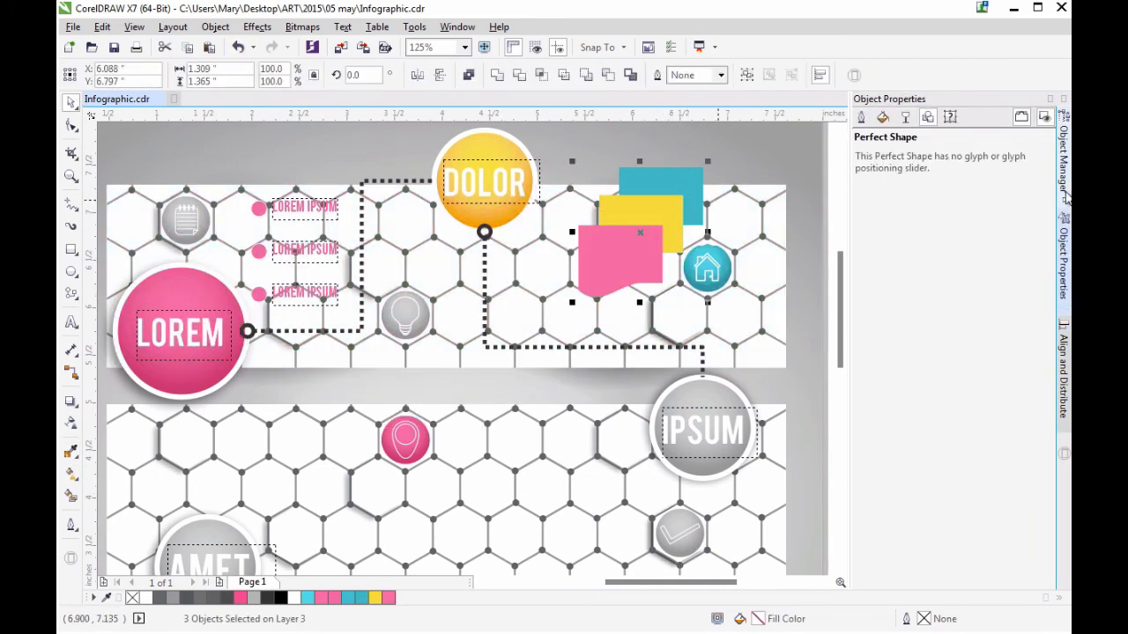
pyautogui.click(906, 119)
pyautogui.click(916, 160)
pyautogui.click(884, 230)
pyautogui.click(916, 160)
pyautogui.click(908, 173)
pyautogui.click(907, 190)
pyautogui.click(930, 191)
pyautogui.click(950, 191)
pyautogui.click(863, 187)
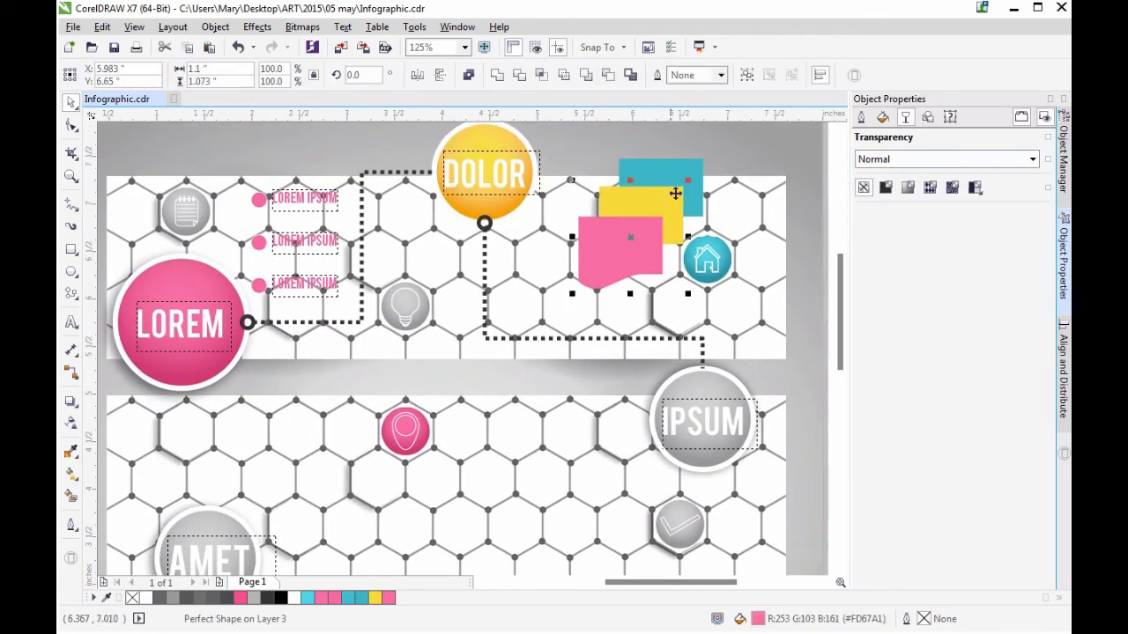
# Undo the last change, enlarge the three wavy shapes to about 1.38 × 1.43 inches overall and shift them left
pyautogui.hotkey('ctrl', 'z')
pyautogui.moveTo(575, 293); pyautogui.dragTo(564, 304)
pyautogui.moveTo(661, 202); pyautogui.dragTo(645, 205)
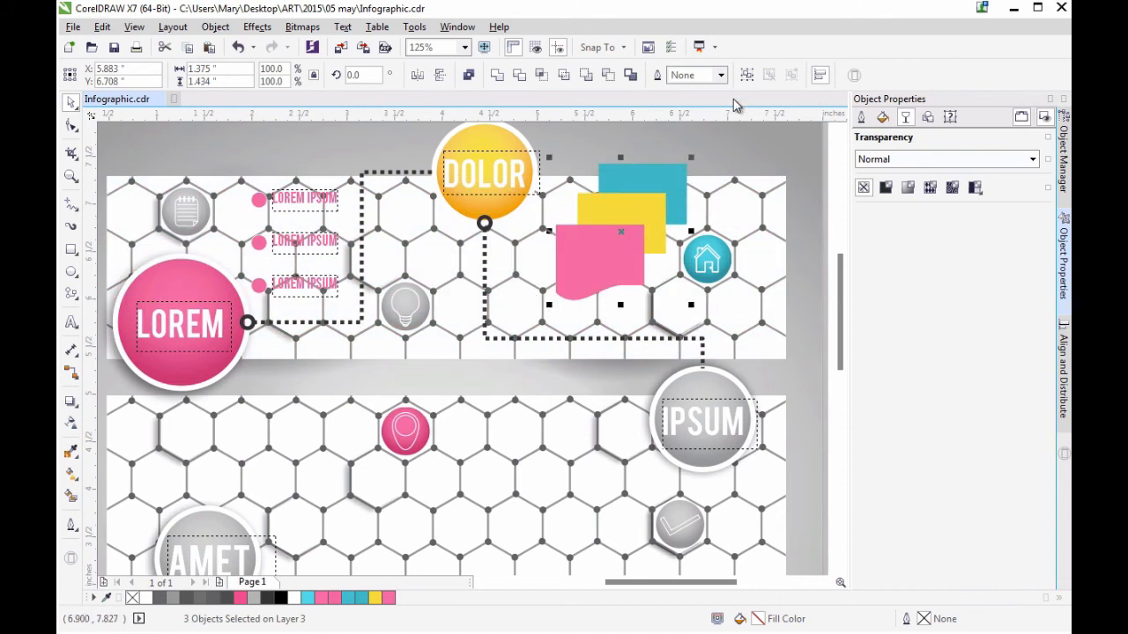
# Add a drop shadow to the three overlapping wavy shapes
pyautogui.click(72, 401)
pyautogui.moveTo(621, 300); pyautogui.dragTo(557, 338)
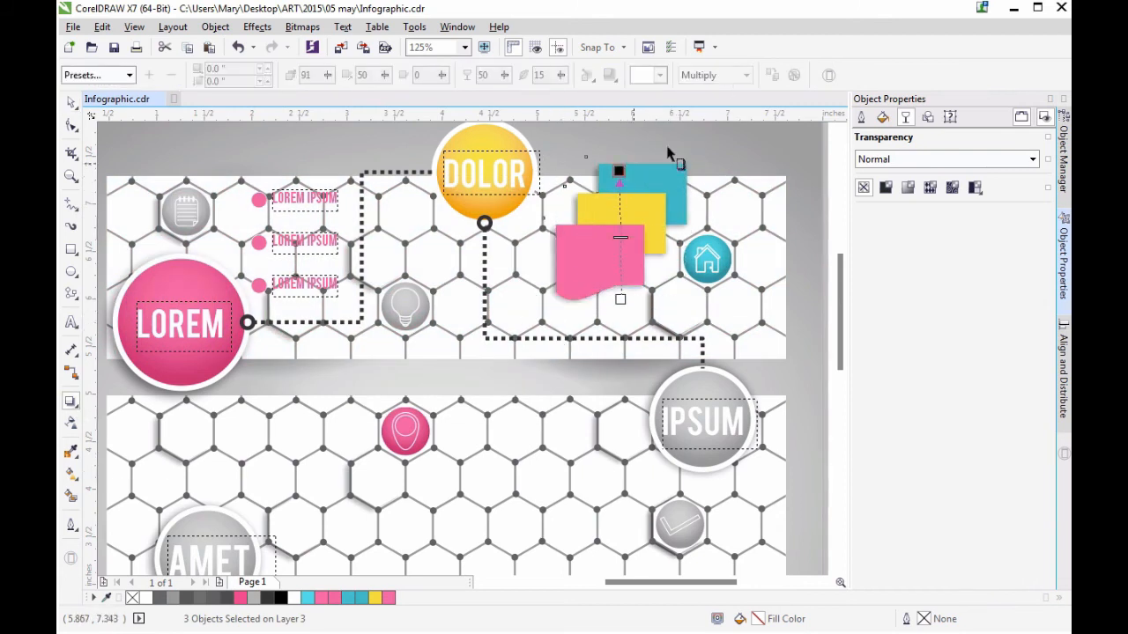
pyautogui.press('space')
pyautogui.click(794, 174)
# Draw a right-pointing arrow shape about 0.91 × 0.70 inch above the AMET circle
pyautogui.moveTo(840, 264); pyautogui.dragTo(837, 335)
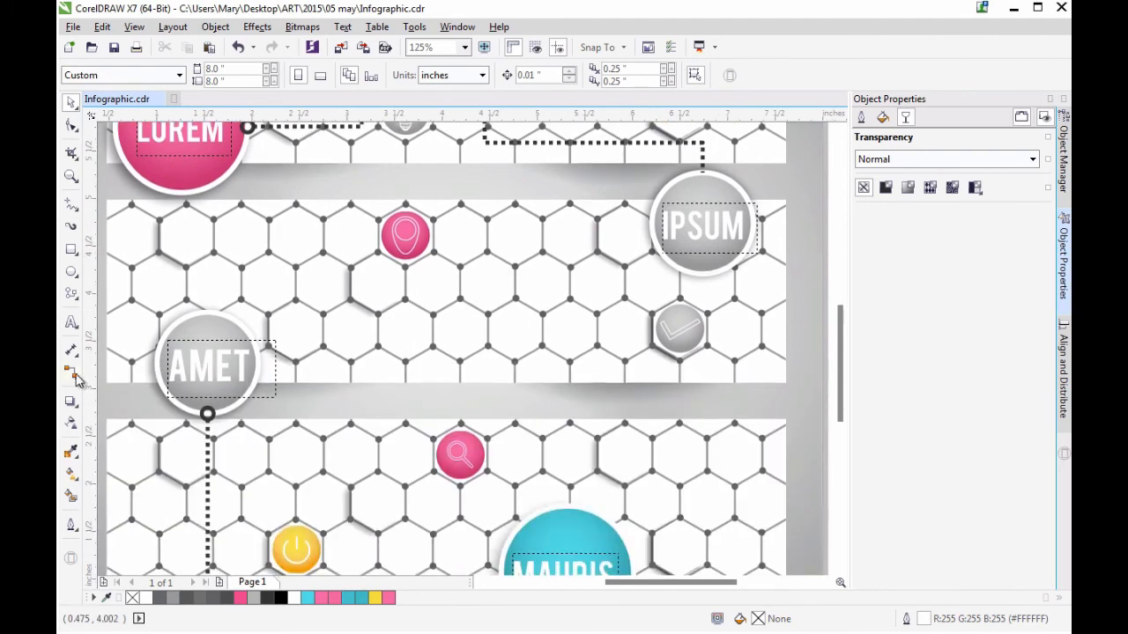
pyautogui.click(73, 297)
pyautogui.click(141, 407)
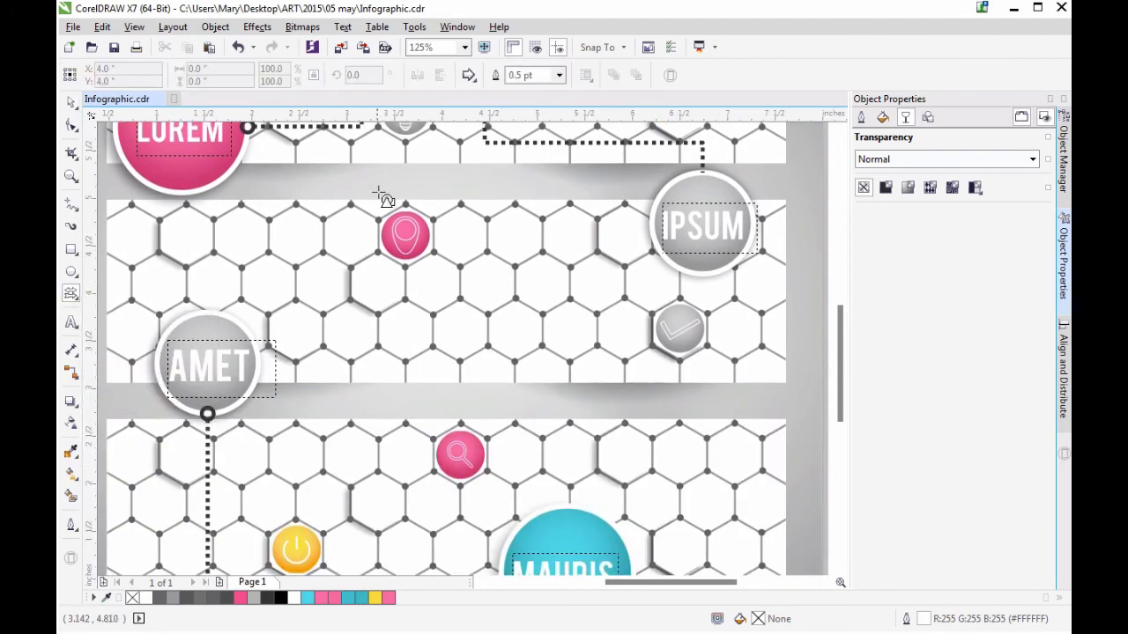
pyautogui.moveTo(291, 231); pyautogui.dragTo(292, 231)
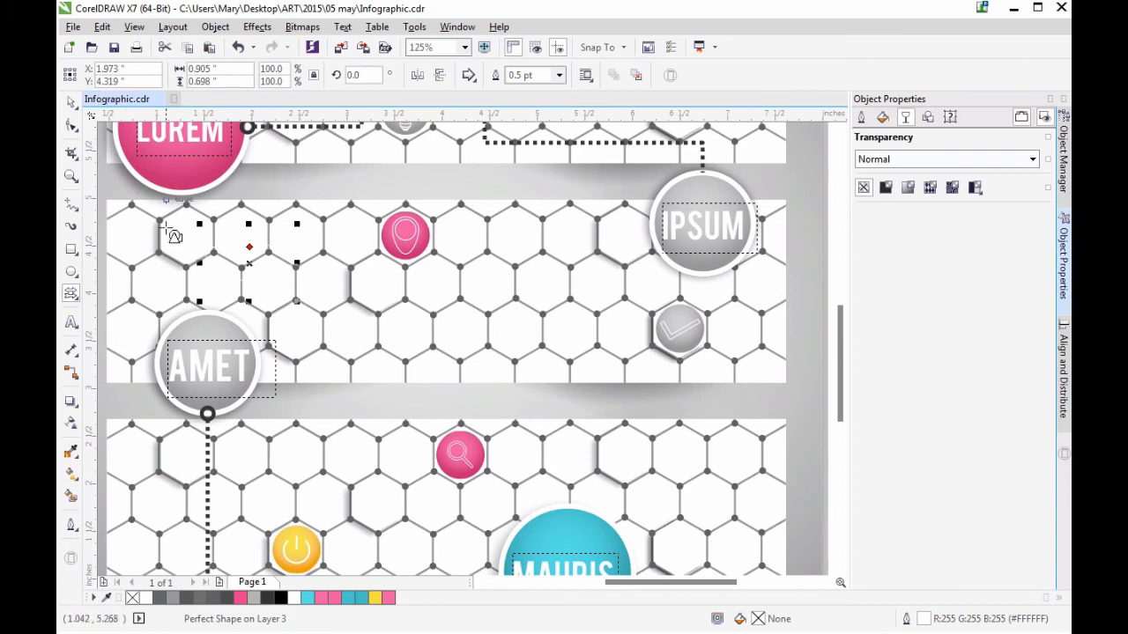
# Fill the arrow with the yellow gradient of the power icon's circle and remove its outline
pyautogui.click(71, 452)
pyautogui.click(307, 533)
pyautogui.click(73, 106)
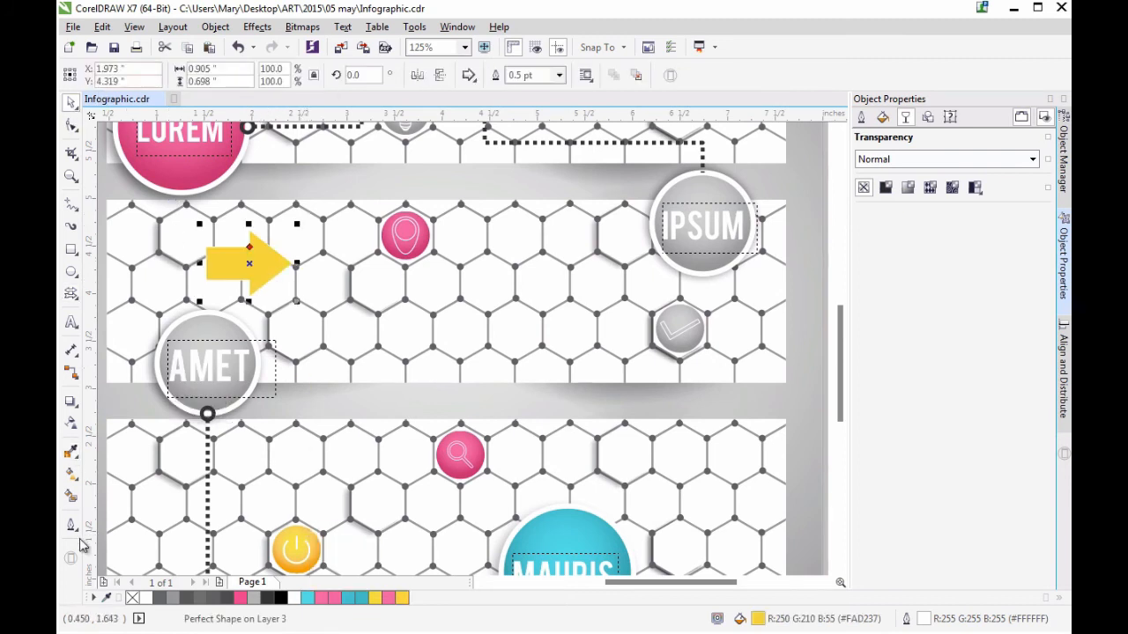
pyautogui.click(148, 470)
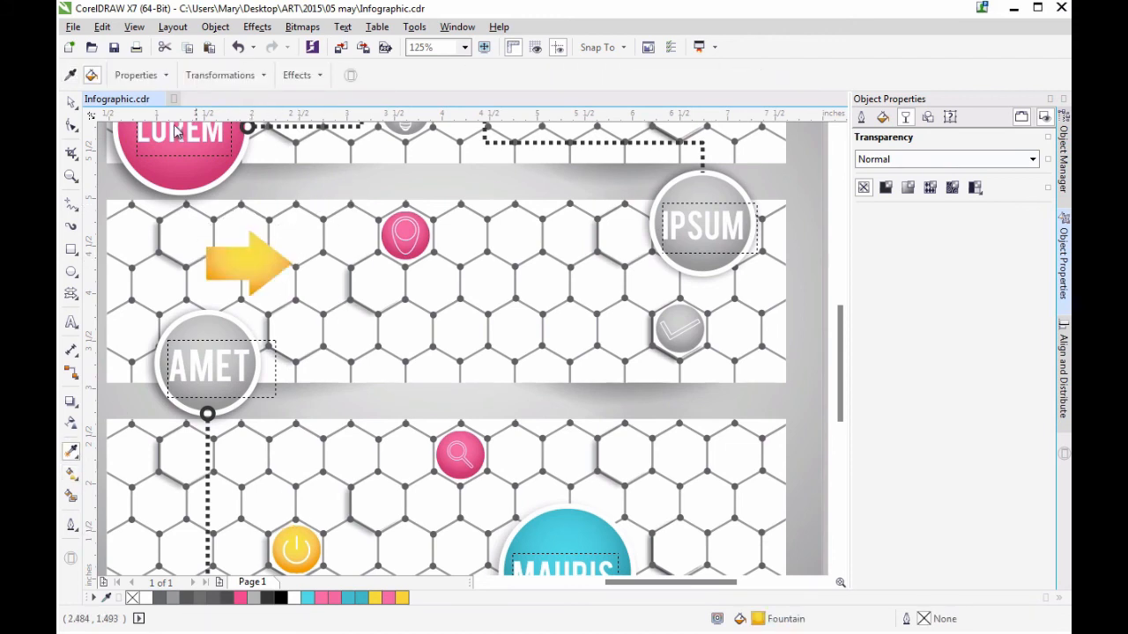
pyautogui.press('space')
# Move the yellow arrow below the check mark circle and rotate it to point up and to the right
pyautogui.moveTo(264, 264); pyautogui.dragTo(306, 423)
pyautogui.moveTo(839, 344); pyautogui.dragTo(839, 385)
pyautogui.moveTo(298, 290); pyautogui.dragTo(707, 262)
pyautogui.moveTo(743, 306); pyautogui.dragTo(741, 231)
pyautogui.click(827, 357)
pyautogui.moveTo(839, 367); pyautogui.dragTo(839, 339)
pyautogui.click(720, 344)
# Add a black drop shadow to the yellow arrow with 50 opacity and 15 feathering
pyautogui.click(71, 401)
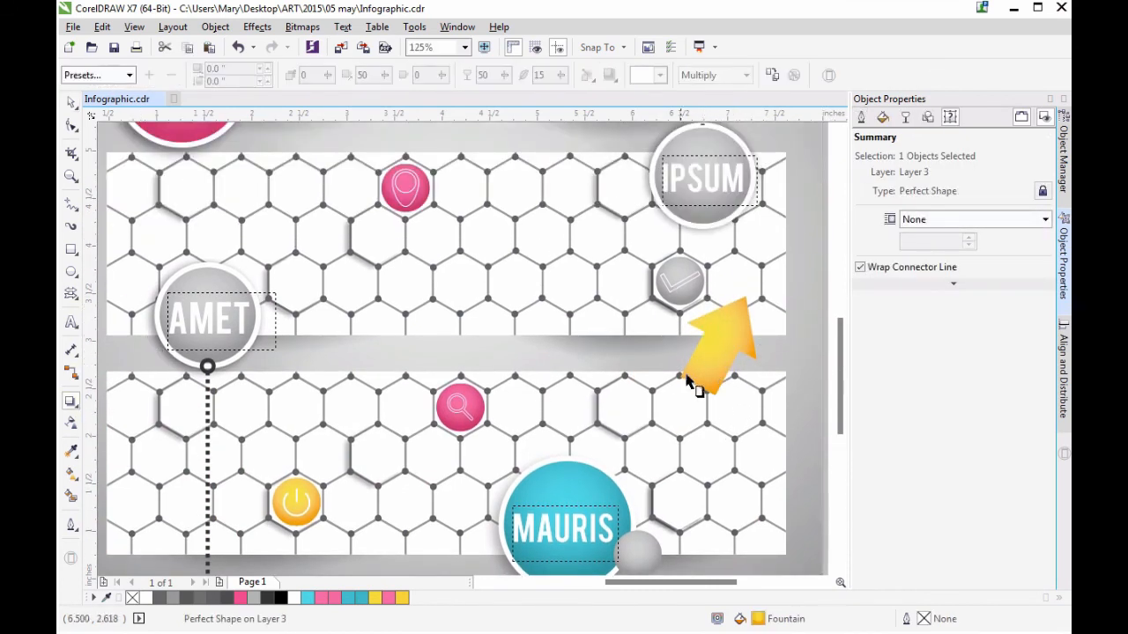
pyautogui.moveTo(759, 351); pyautogui.dragTo(755, 351)
pyautogui.hotkey('ctrl', 'z')
pyautogui.moveTo(742, 300); pyautogui.dragTo(712, 324)
pyautogui.moveTo(716, 398); pyautogui.dragTo(715, 395)
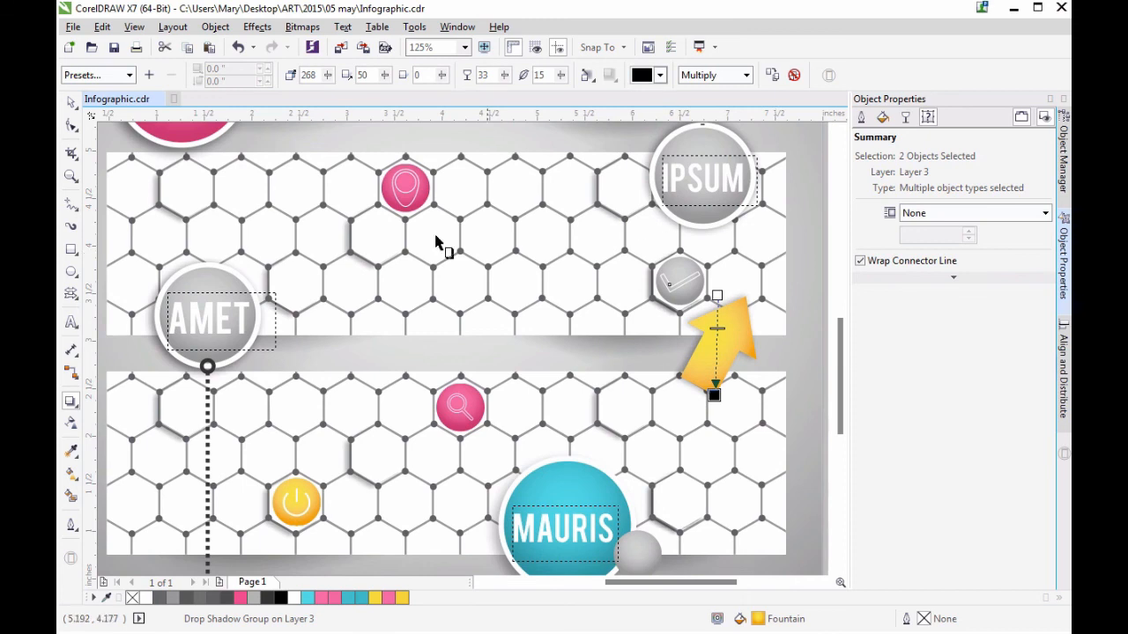
pyautogui.click(72, 102)
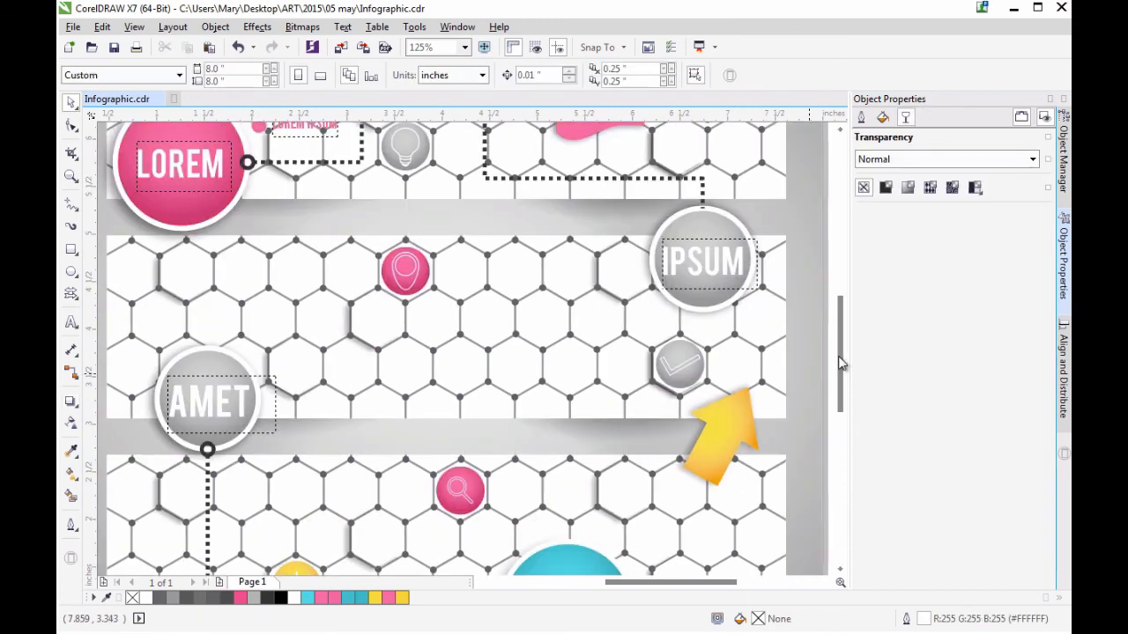
# Draw a paragraph text frame about 3.48 × 1.25 inches in the middle banner, between AMET and the check mark
pyautogui.moveTo(840, 363)
pyautogui.mouseDown()
pyautogui.moveTo(838, 336)
pyautogui.moveTo(840, 358)
pyautogui.mouseUp()
pyautogui.press('F8')
pyautogui.moveTo(290, 319); pyautogui.dragTo(439, 395)
pyautogui.moveTo(621, 434); pyautogui.dragTo(621, 437)
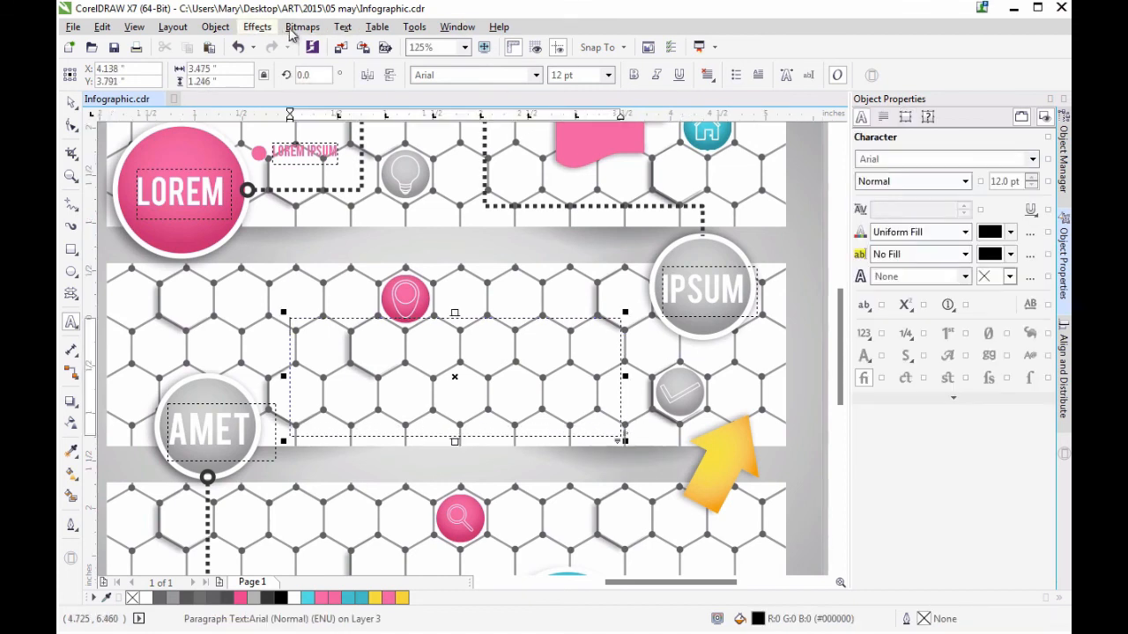
# Format the new text frame as justified 6 pt Liberation Sans
pyautogui.click(343, 27)
pyautogui.click(713, 78)
pyautogui.click(733, 182)
pyautogui.click(536, 75)
pyautogui.click(516, 150)
pyautogui.click(607, 75)
pyautogui.click(563, 91)
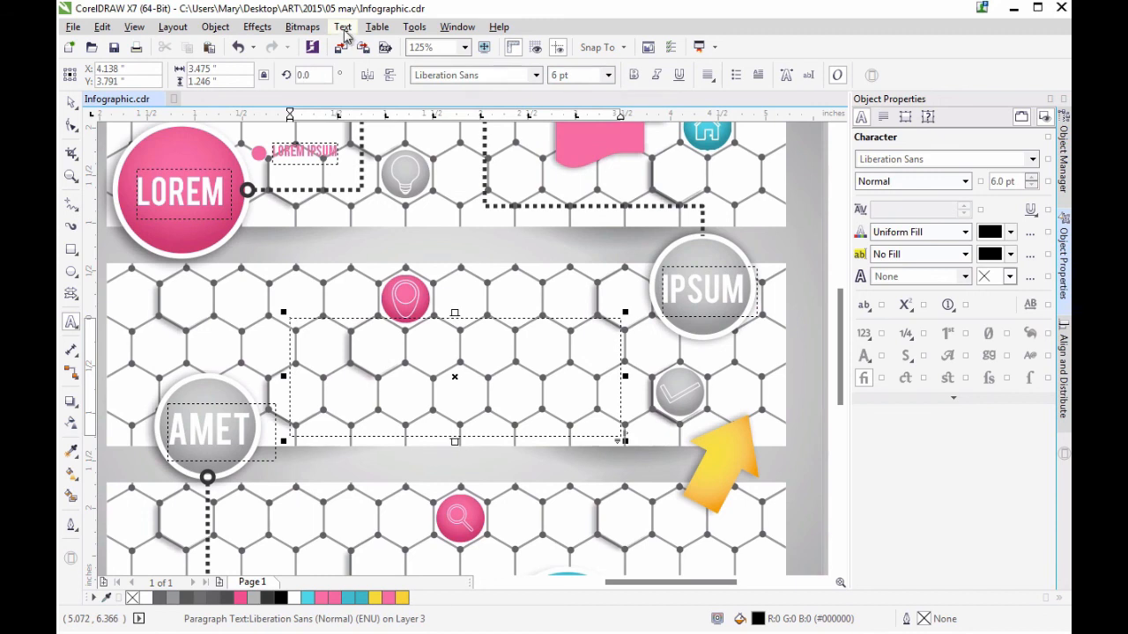
# Fill the frame with placeholder text and move it about 0.38 inch down
pyautogui.click(343, 27)
pyautogui.moveTo(415, 249)
pyautogui.click(642, 292)
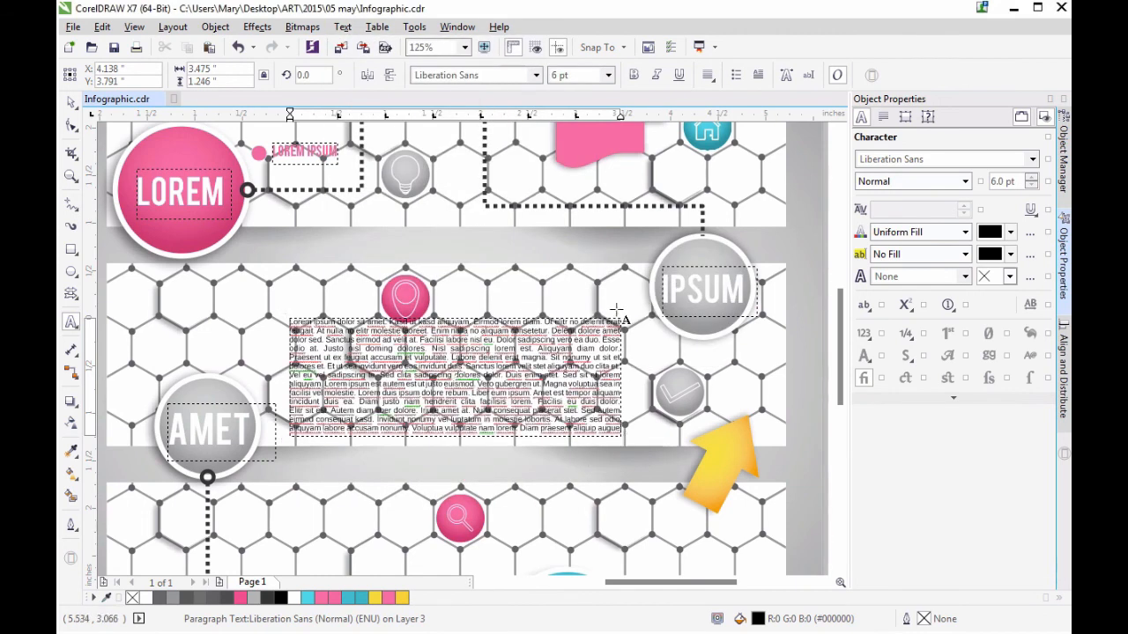
pyautogui.click(72, 102)
pyautogui.moveTo(571, 366); pyautogui.dragTo(579, 425)
pyautogui.click(692, 249)
# Draw a white rectangle with a white outline, about 3.49 × 1.29 inches, over the placeholder paragraph and place it behind the text
pyautogui.click(71, 249)
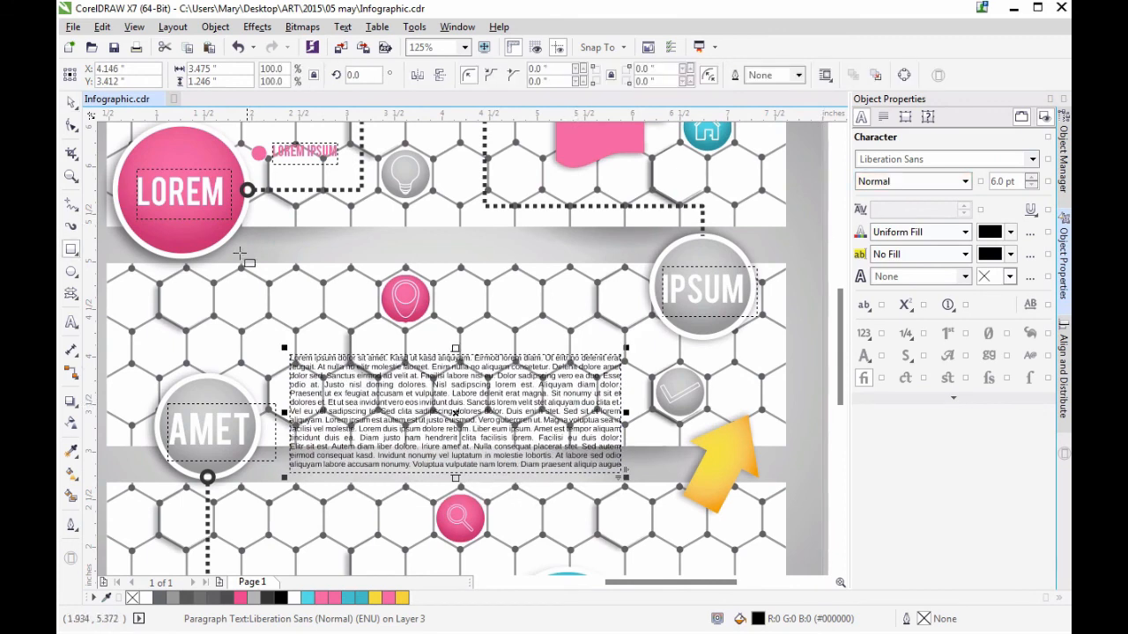
pyautogui.moveTo(288, 354); pyautogui.dragTo(622, 477)
pyautogui.click(146, 599)
pyautogui.rightClick(146, 598)
pyautogui.click(71, 102)
pyautogui.click(1063, 159)
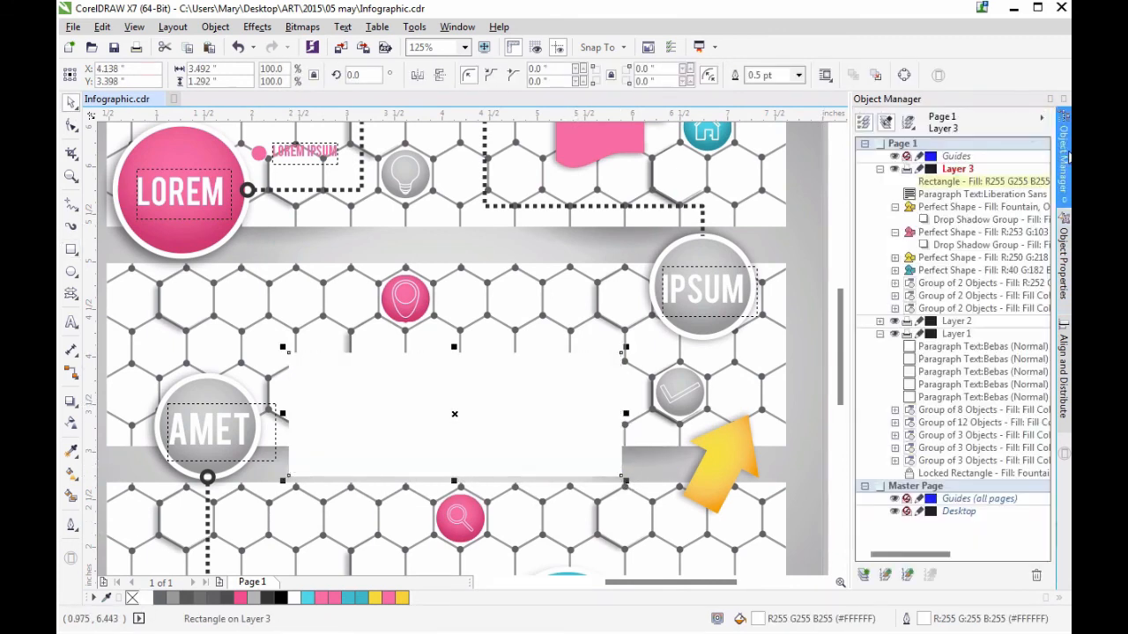
pyautogui.moveTo(969, 181); pyautogui.dragTo(966, 200)
# Remove the white rectangle's outline and resize it to about 3.535 × 1.248 inches around the paragraph
pyautogui.moveTo(454, 481); pyautogui.dragTo(456, 473)
pyautogui.press('F2')
pyautogui.click(447, 477)
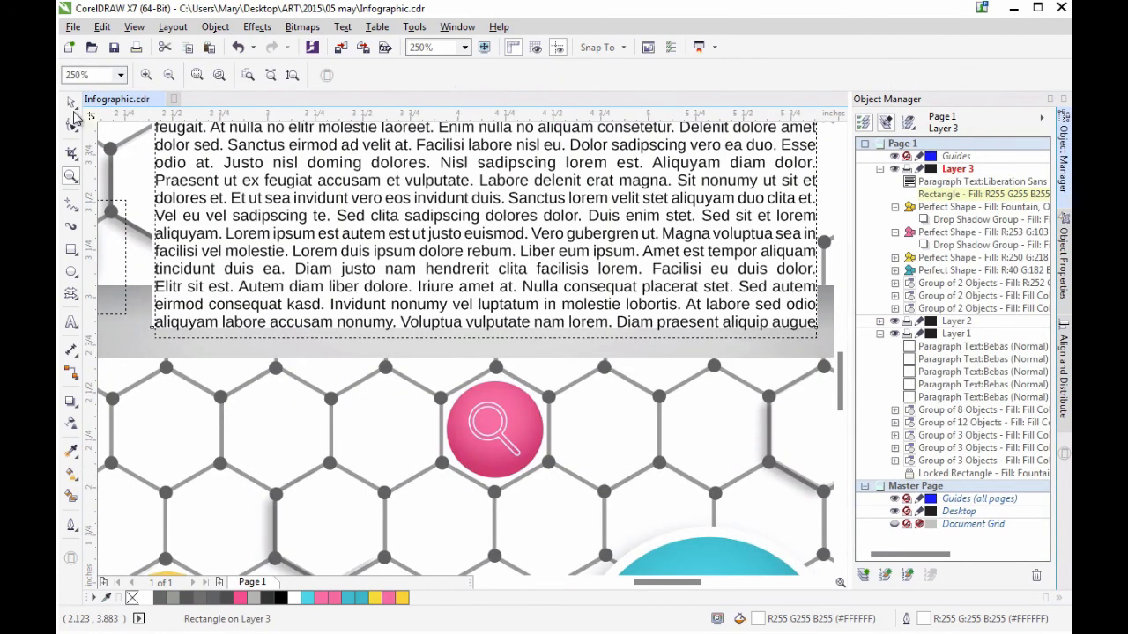
pyautogui.rightClick(132, 598)
pyautogui.moveTo(483, 333); pyautogui.dragTo(483, 341)
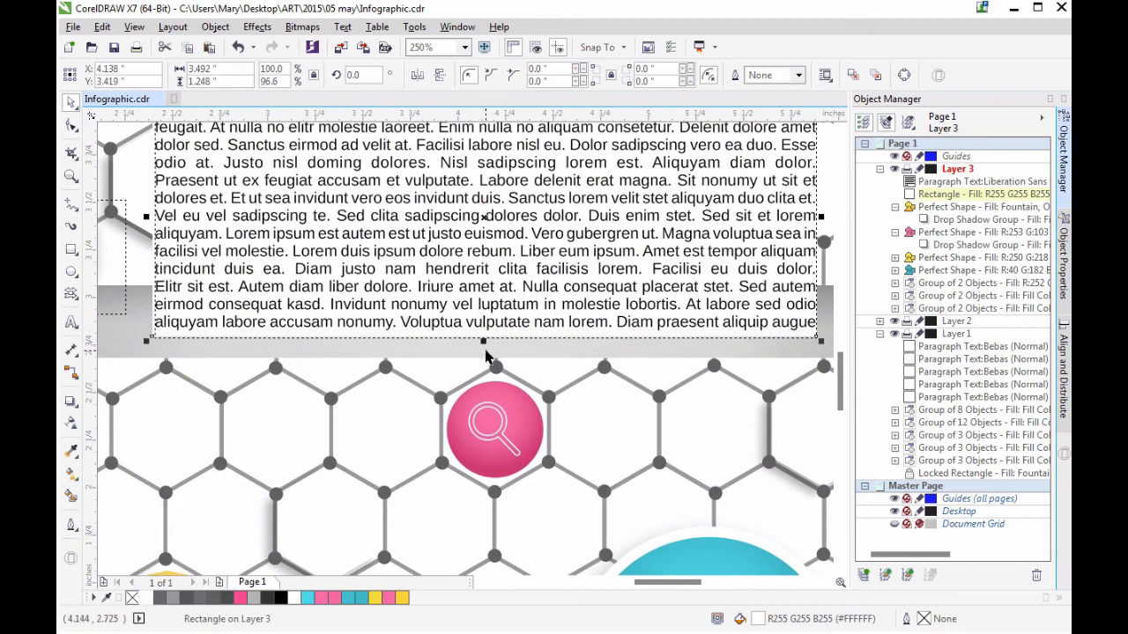
pyautogui.moveTo(842, 373); pyautogui.dragTo(754, 383)
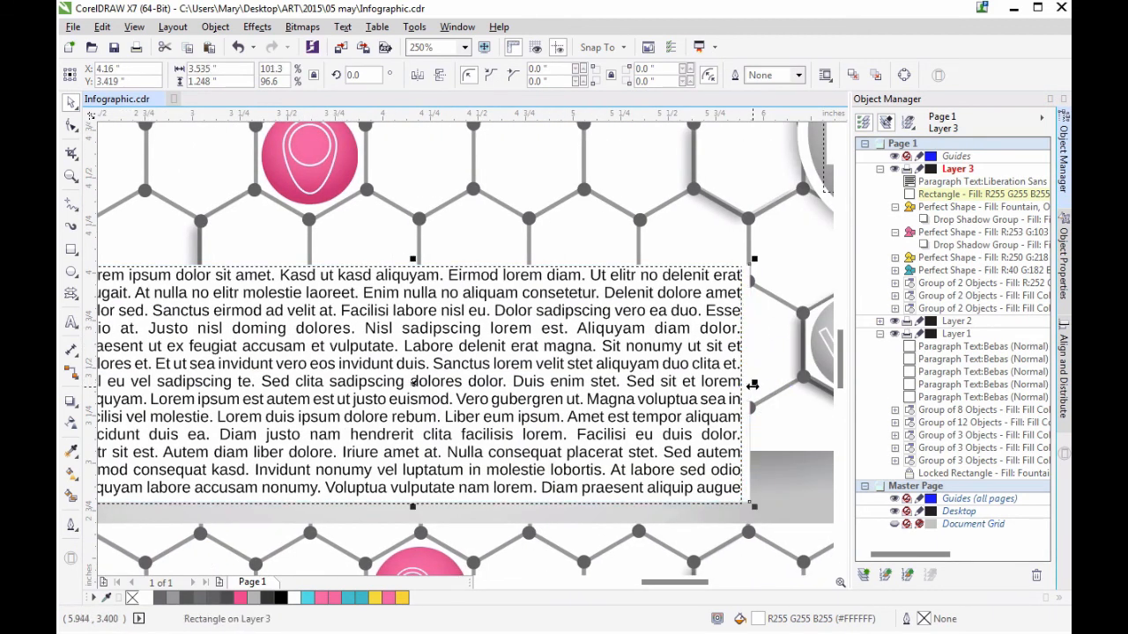
# Center the white rectangle and the paragraph text on each other horizontally and vertically
pyautogui.keyDown('shift'); pyautogui.click(980, 181); pyautogui.keyUp('shift')
pyautogui.click(1063, 362)
pyautogui.click(893, 137)
pyautogui.click(892, 157)
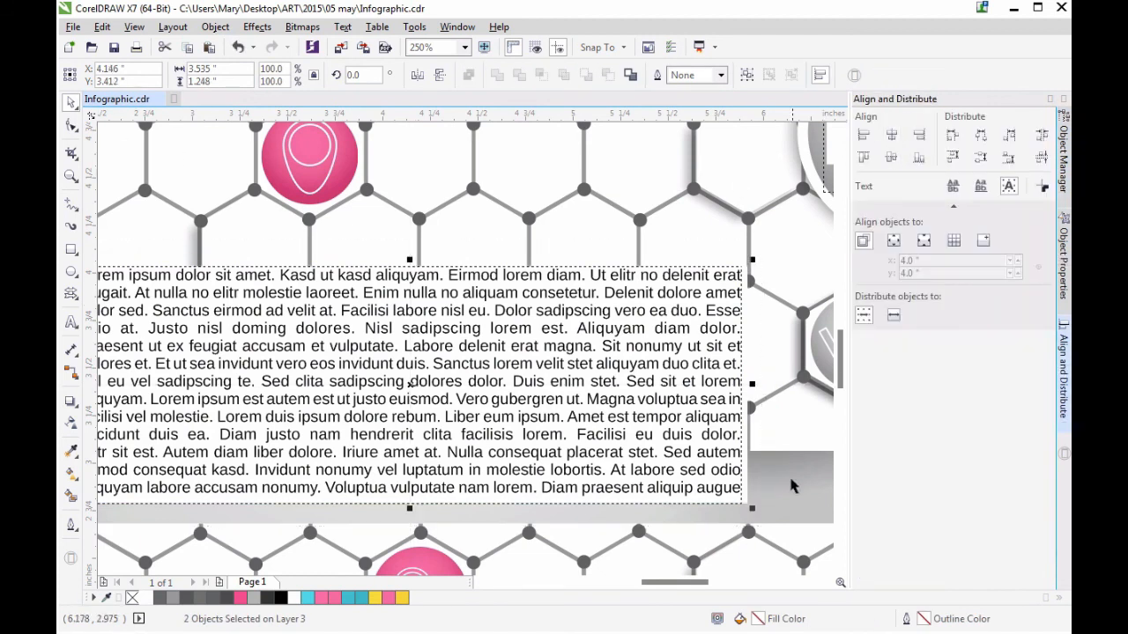
pyautogui.click(792, 485)
# Move the paragraph and its white rectangle up about 0.13 inch, and right-align the two objects
pyautogui.click(71, 175)
pyautogui.rightClick(373, 319)
pyautogui.rightClick(374, 319)
pyautogui.moveTo(840, 273); pyautogui.dragTo(839, 329)
pyautogui.click(71, 102)
pyautogui.click(71, 176)
pyautogui.click(474, 331)
pyautogui.click(71, 102)
pyautogui.click(1063, 157)
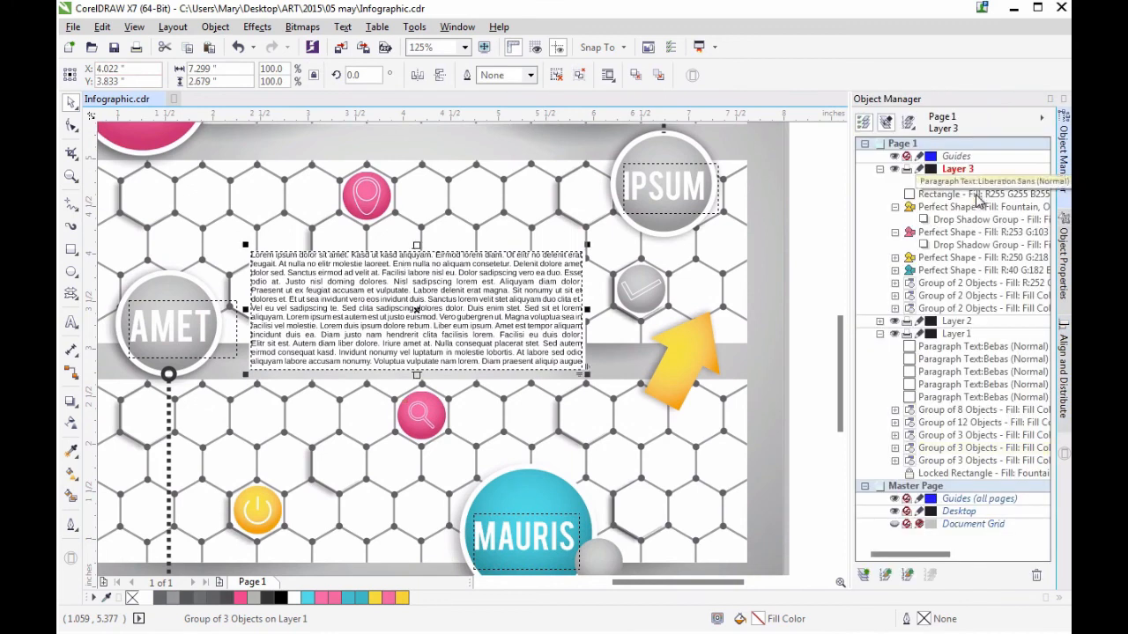
pyautogui.keyDown('shift'); pyautogui.click(977, 195); pyautogui.keyUp('shift')
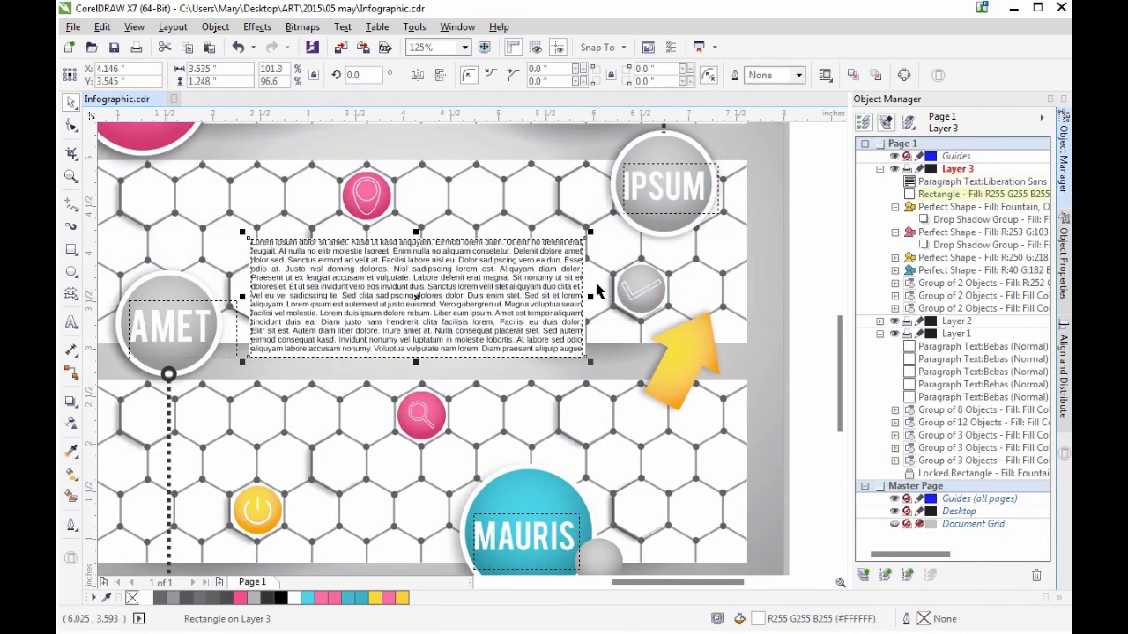
pyautogui.click(1063, 366)
pyautogui.click(919, 134)
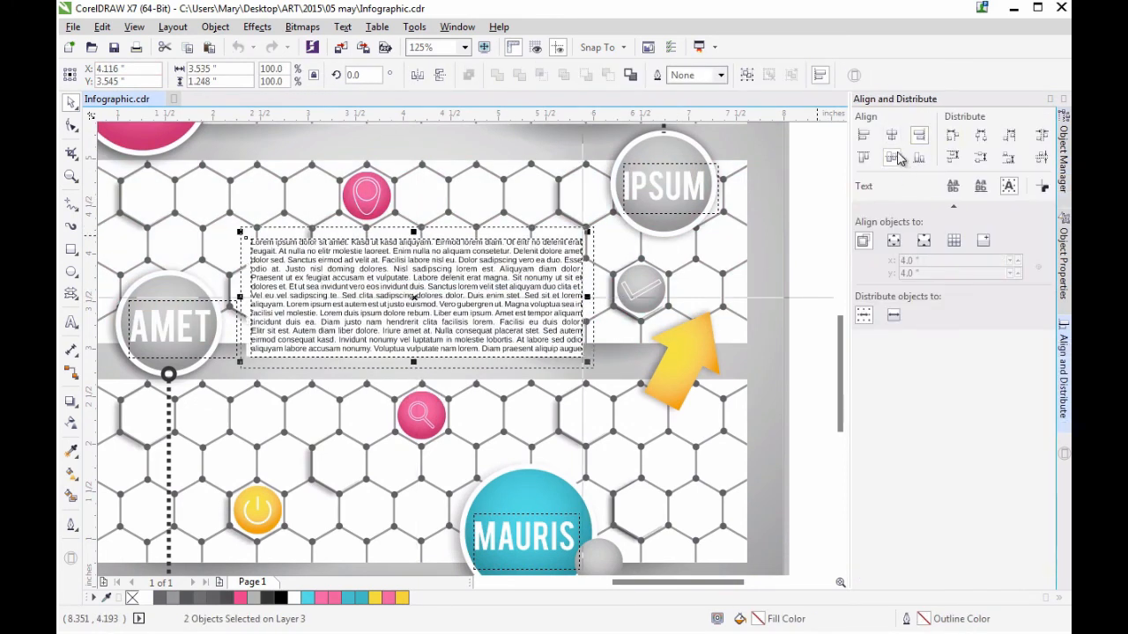
pyautogui.click(828, 326)
# Copy the three pink bulleted LOREM IPSUM labels in the upper banner
pyautogui.moveTo(839, 328); pyautogui.dragTo(839, 362)
pyautogui.moveTo(669, 582); pyautogui.dragTo(645, 583)
pyautogui.moveTo(840, 339)
pyautogui.mouseDown()
pyautogui.moveTo(840, 256)
pyautogui.moveTo(840, 352)
pyautogui.mouseUp()
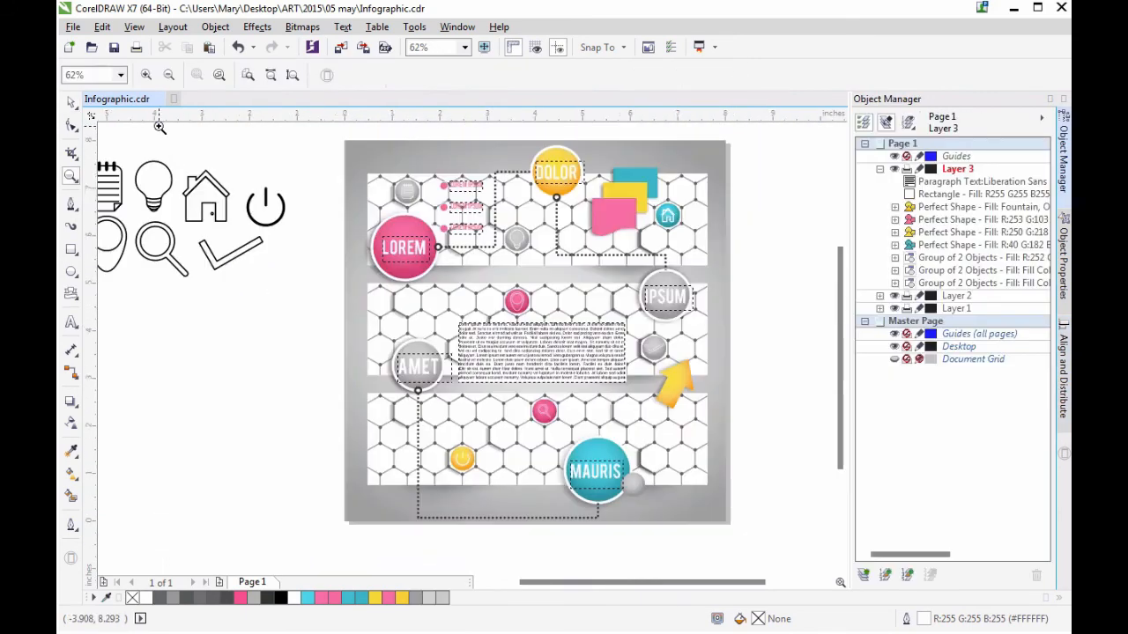
pyautogui.click(524, 216)
pyautogui.click(72, 103)
pyautogui.click(349, 288)
pyautogui.keyDown('shift'); pyautogui.click(352, 332); pyautogui.keyUp('shift')
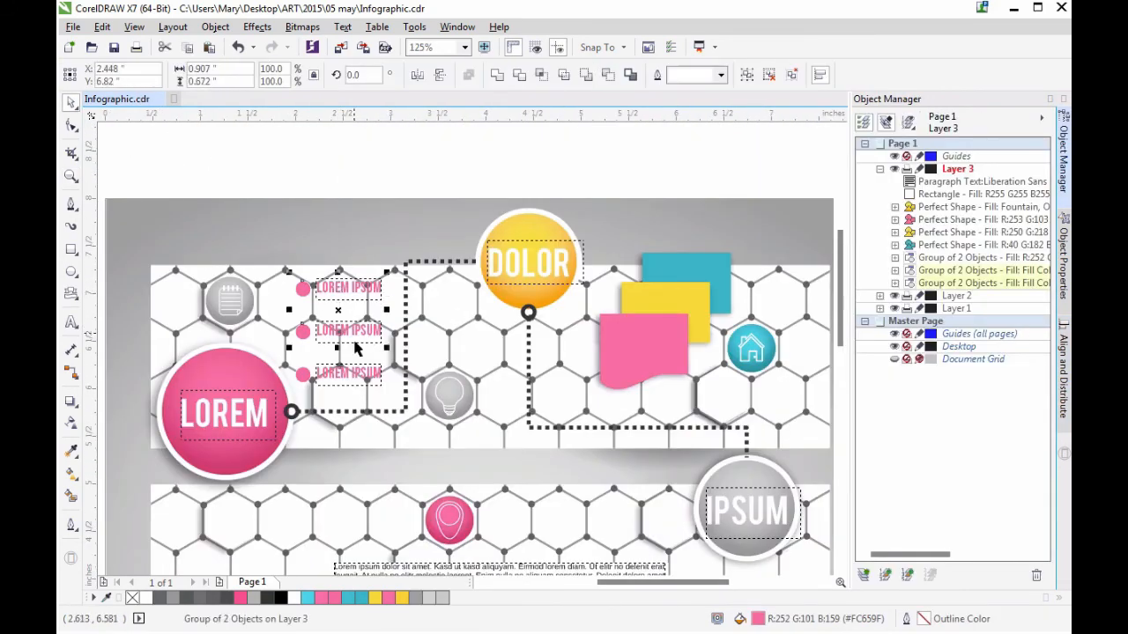
pyautogui.hotkey('ctrl', 'c')
pyautogui.press('Escape')
# Paste the three bulleted labels and move them into the lower banner, beside the MAURIS circle and below the arrow
pyautogui.moveTo(840, 289); pyautogui.dragTo(838, 406)
pyautogui.moveTo(656, 585); pyautogui.dragTo(683, 584)
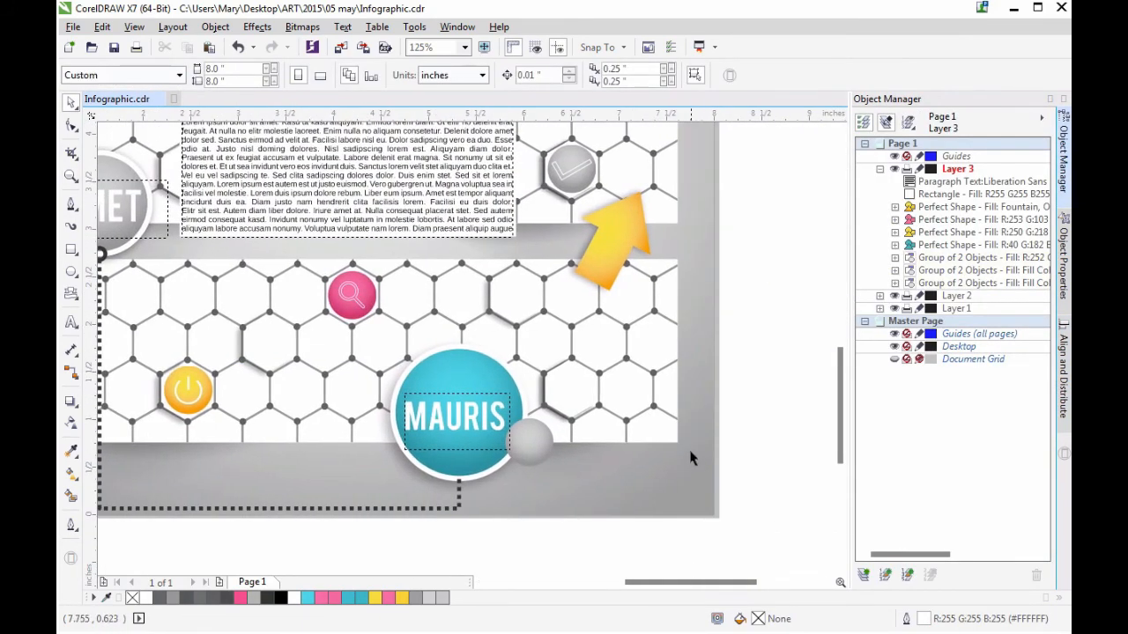
pyautogui.hotkey('ctrl', 'v')
pyautogui.moveTo(839, 354); pyautogui.dragTo(840, 277)
pyautogui.moveTo(208, 185); pyautogui.dragTo(792, 402)
pyautogui.moveTo(840, 312); pyautogui.dragTo(839, 389)
pyautogui.moveTo(771, 145); pyautogui.dragTo(614, 390)
pyautogui.moveTo(700, 584); pyautogui.dragTo(677, 584)
# Recolor the text and bullets of the three pasted labels with the yellow sampled from the arrow using the Color Eyedropper
pyautogui.click(963, 209)
pyautogui.click(956, 246)
pyautogui.click(951, 284)
pyautogui.click(72, 451)
pyautogui.click(75, 456)
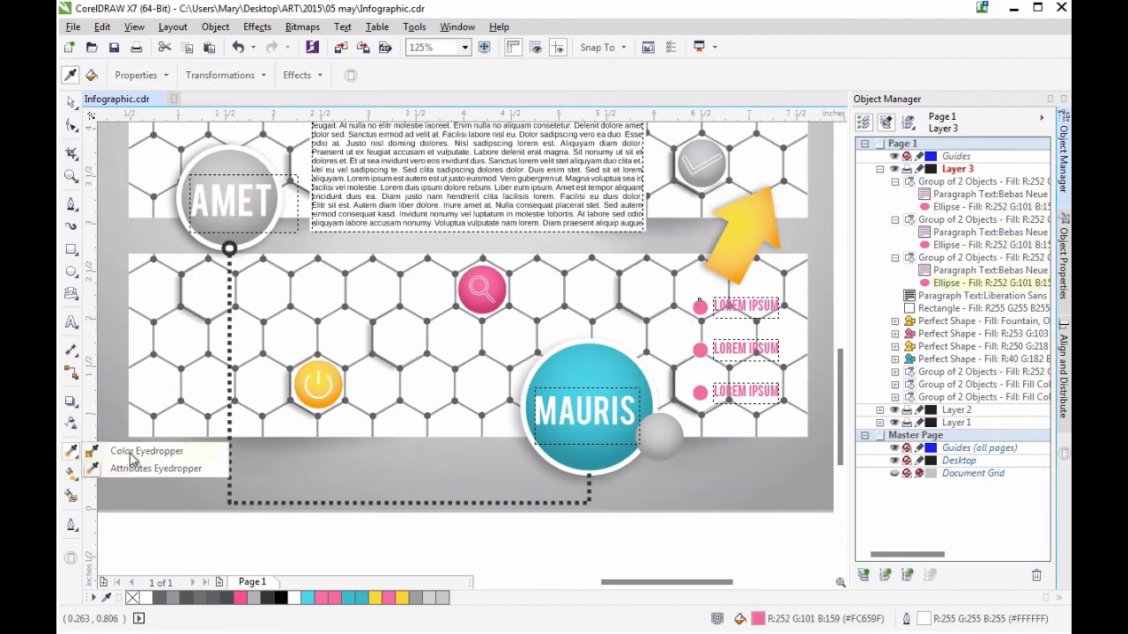
pyautogui.click(131, 454)
pyautogui.click(742, 225)
pyautogui.click(72, 102)
pyautogui.click(73, 27)
pyautogui.click(832, 426)
pyautogui.moveTo(840, 430); pyautogui.dragTo(842, 337)
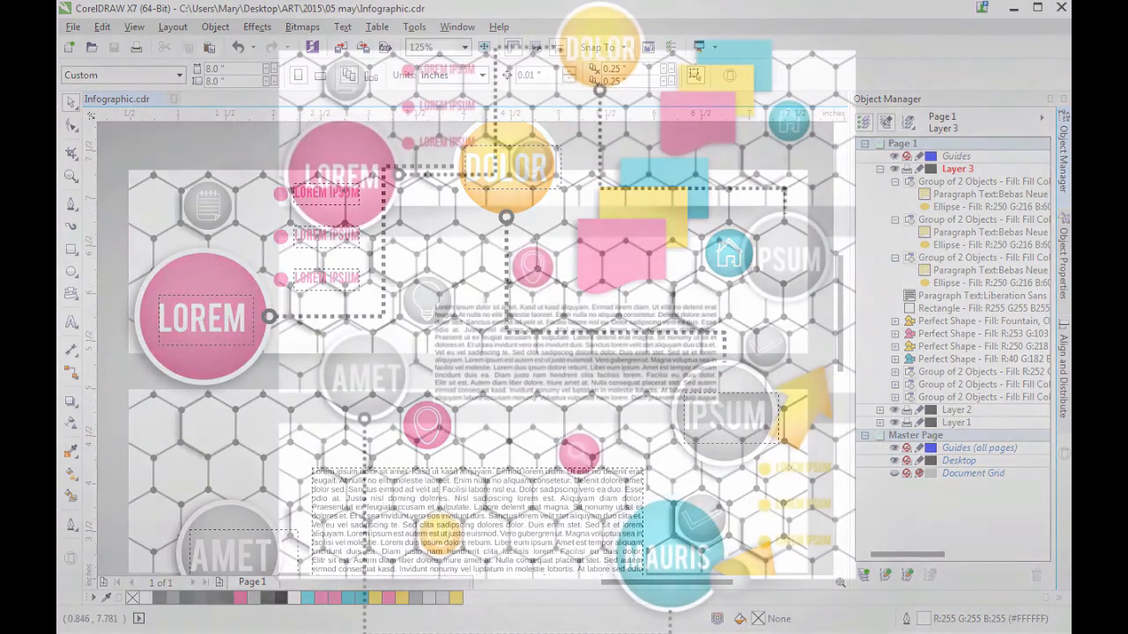